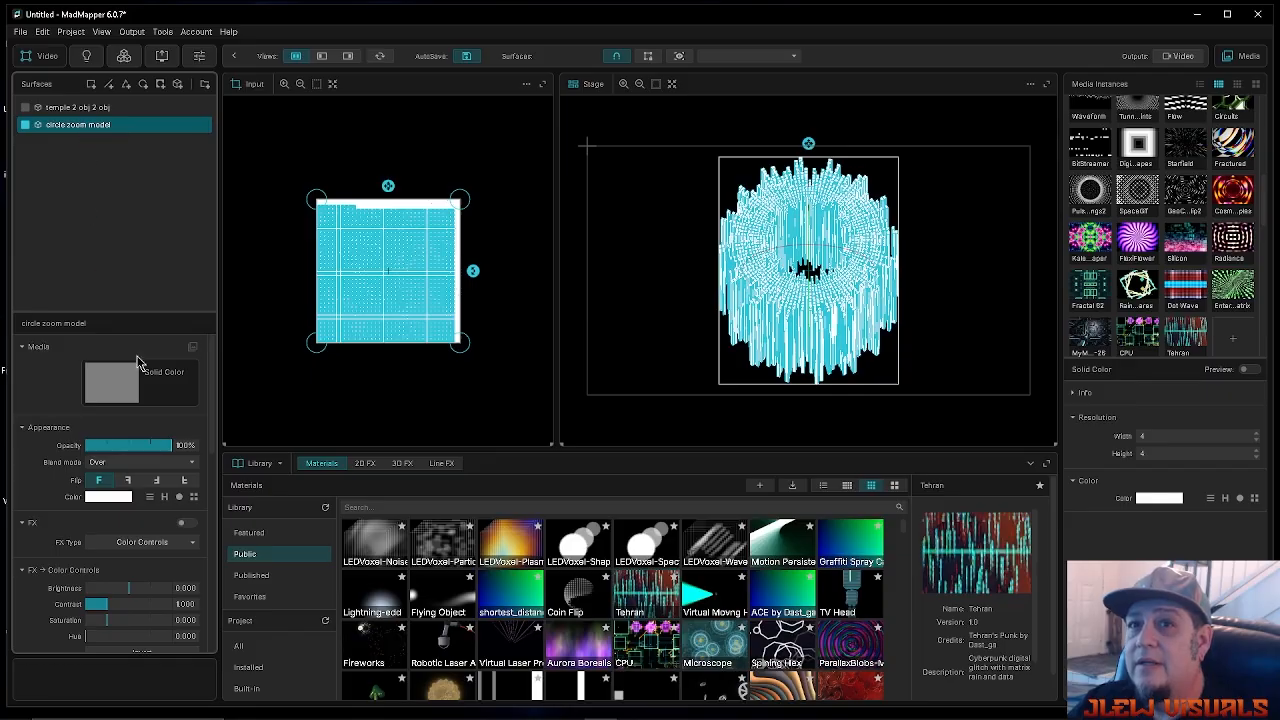
# Recolour the circle zoom model's wireframe to magenta, trying pink and blue first, and switch the wireframe off.
pyautogui.scroll(-10, 140, 432)
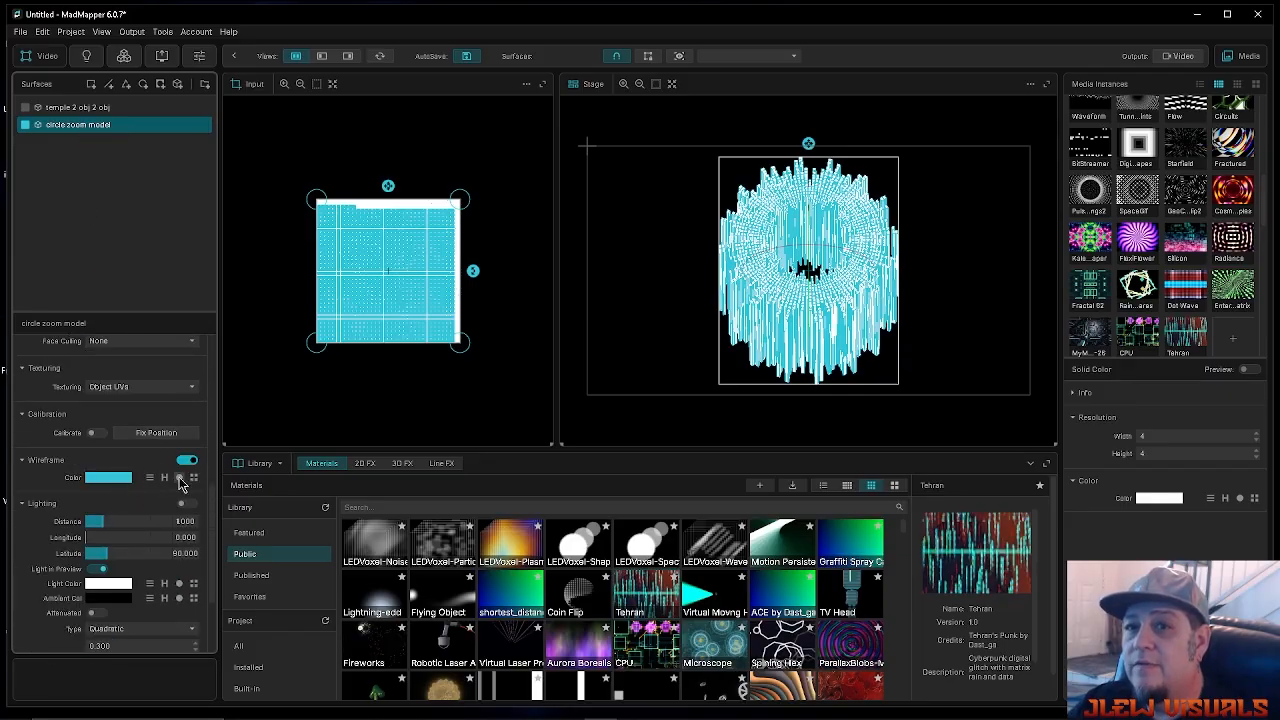
pyautogui.click(179, 478)
pyautogui.moveTo(122, 530); pyautogui.dragTo(140, 508)
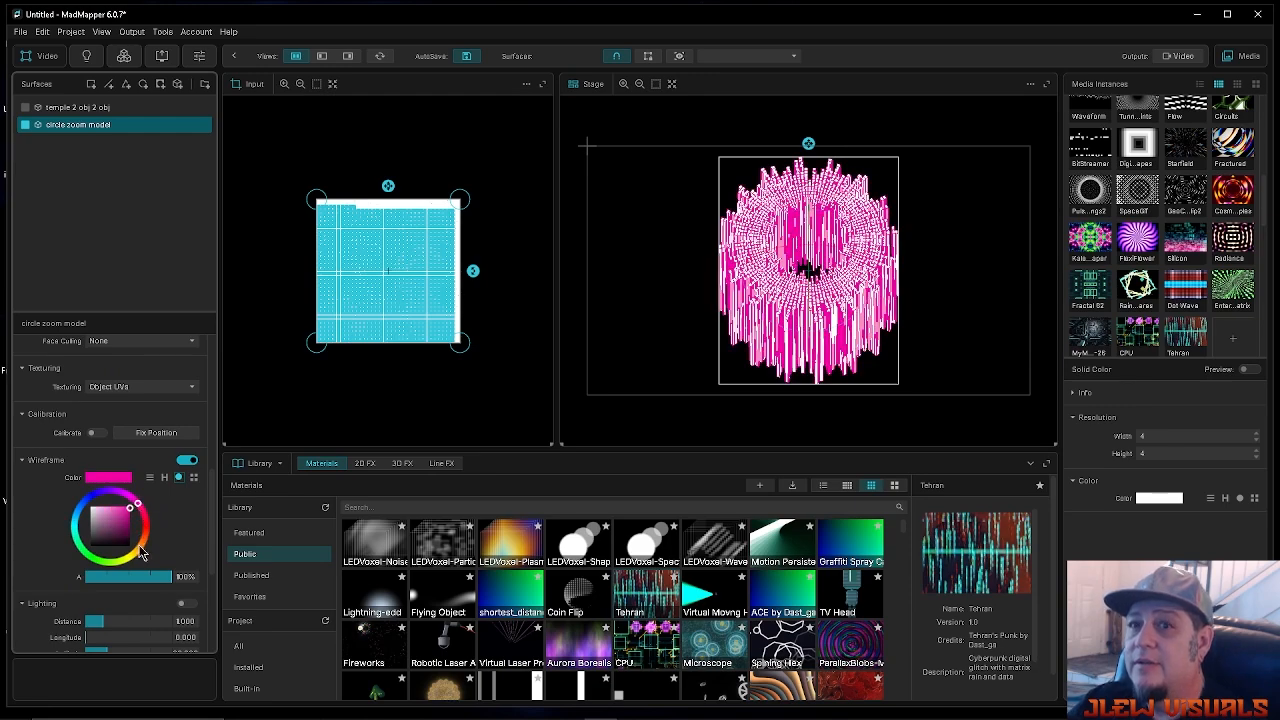
pyautogui.moveTo(142, 553); pyautogui.dragTo(101, 497)
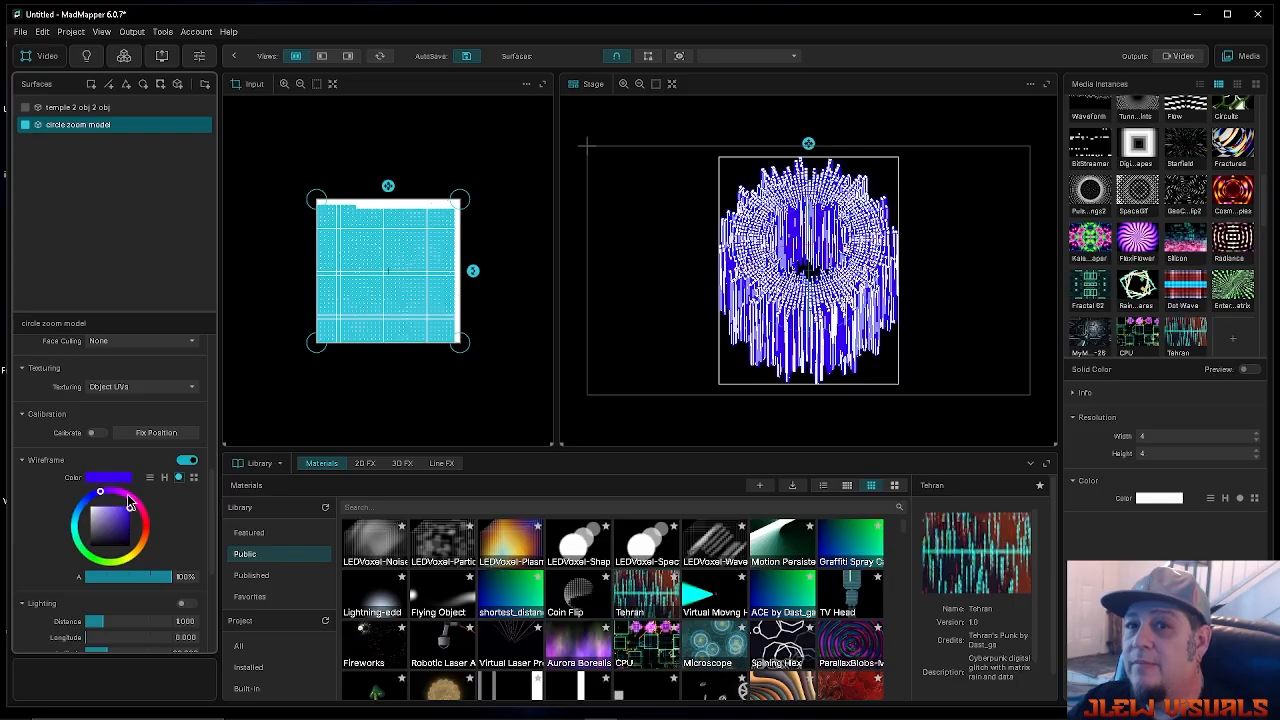
pyautogui.click(128, 505)
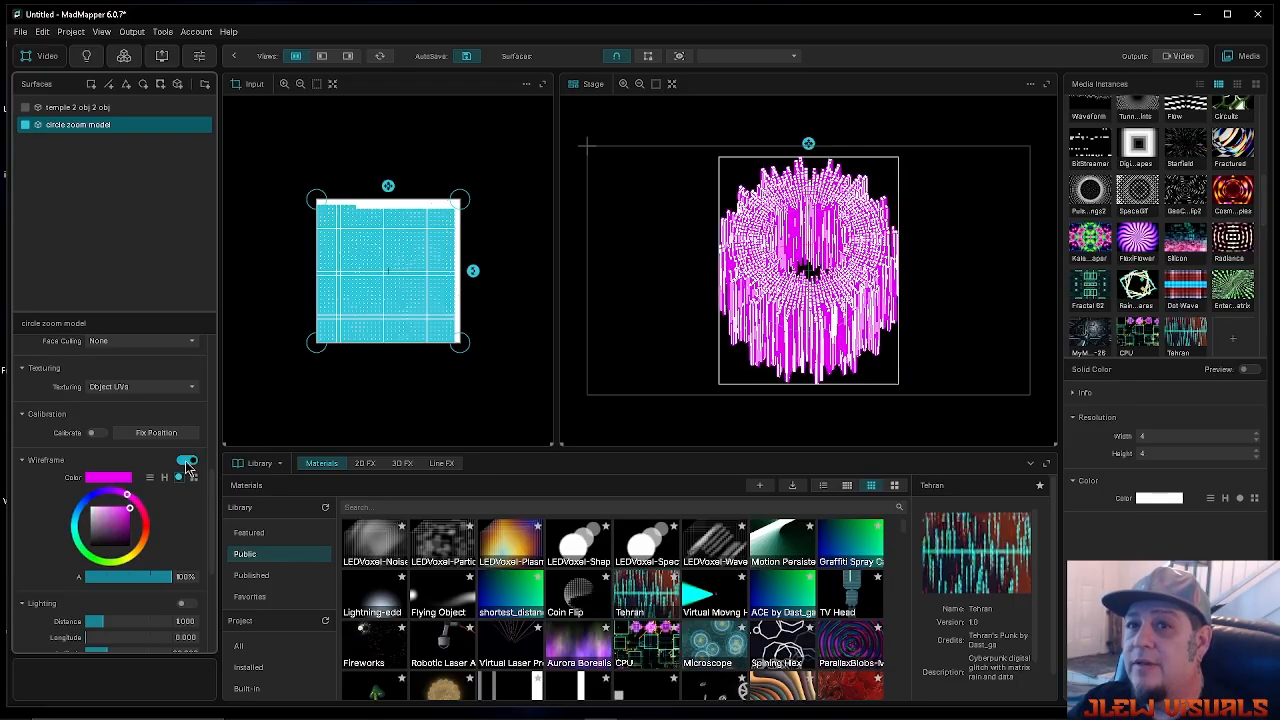
pyautogui.click(186, 463)
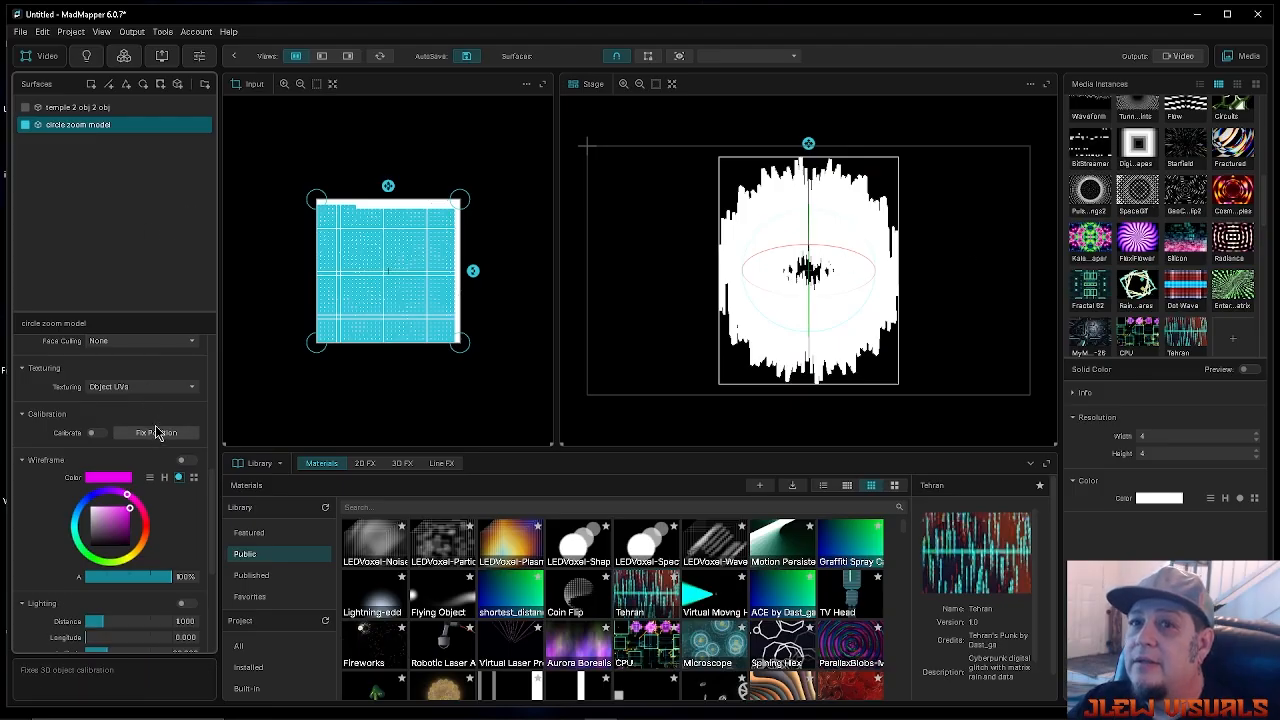
pyautogui.scroll(2, 157, 432)
pyautogui.click(148, 468)
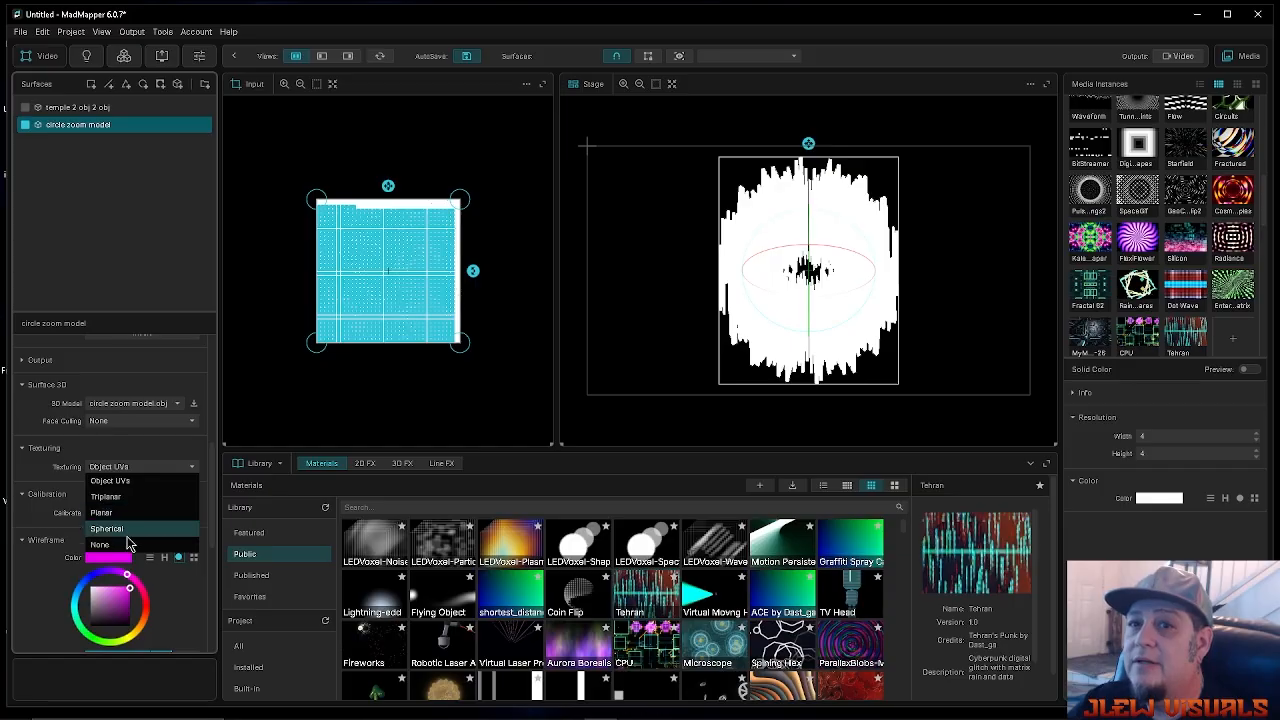
pyautogui.click(143, 451)
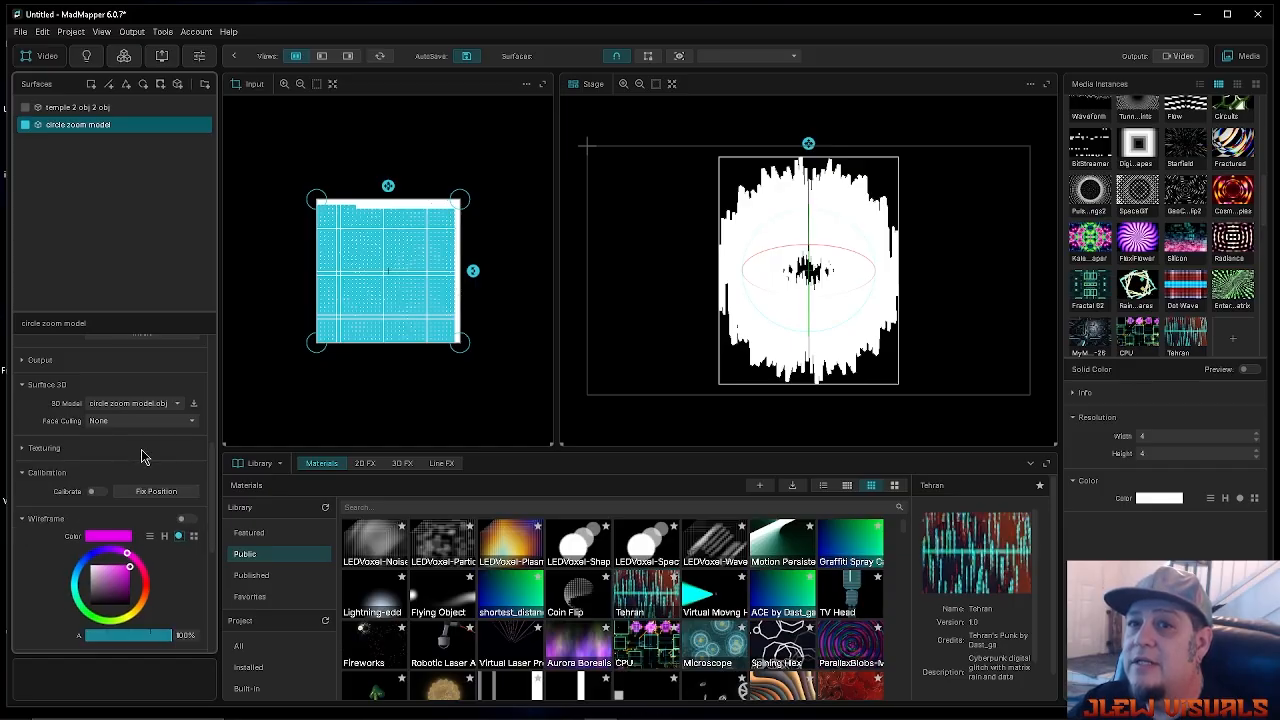
pyautogui.click(27, 451)
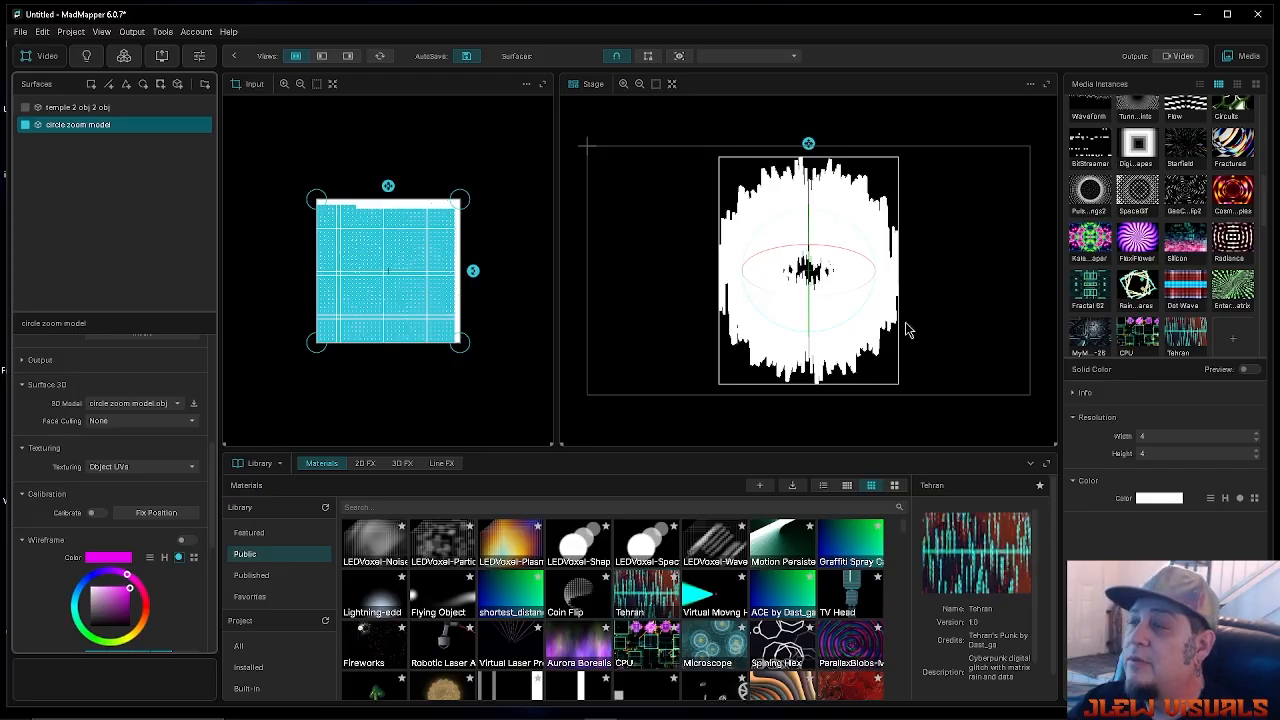
# Assign the Dot Wave material to the circle zoom model and set its texturing to Triplanar.
pyautogui.click(1197, 290)
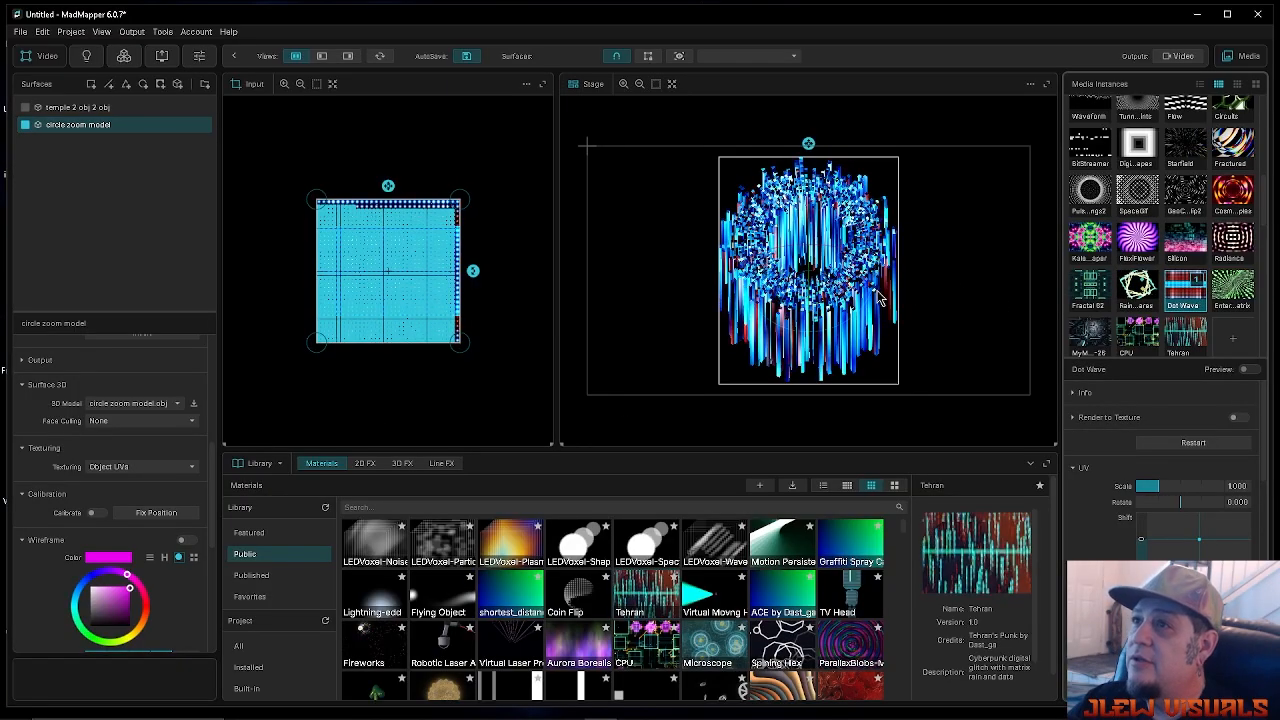
pyautogui.scroll(2, 868, 287)
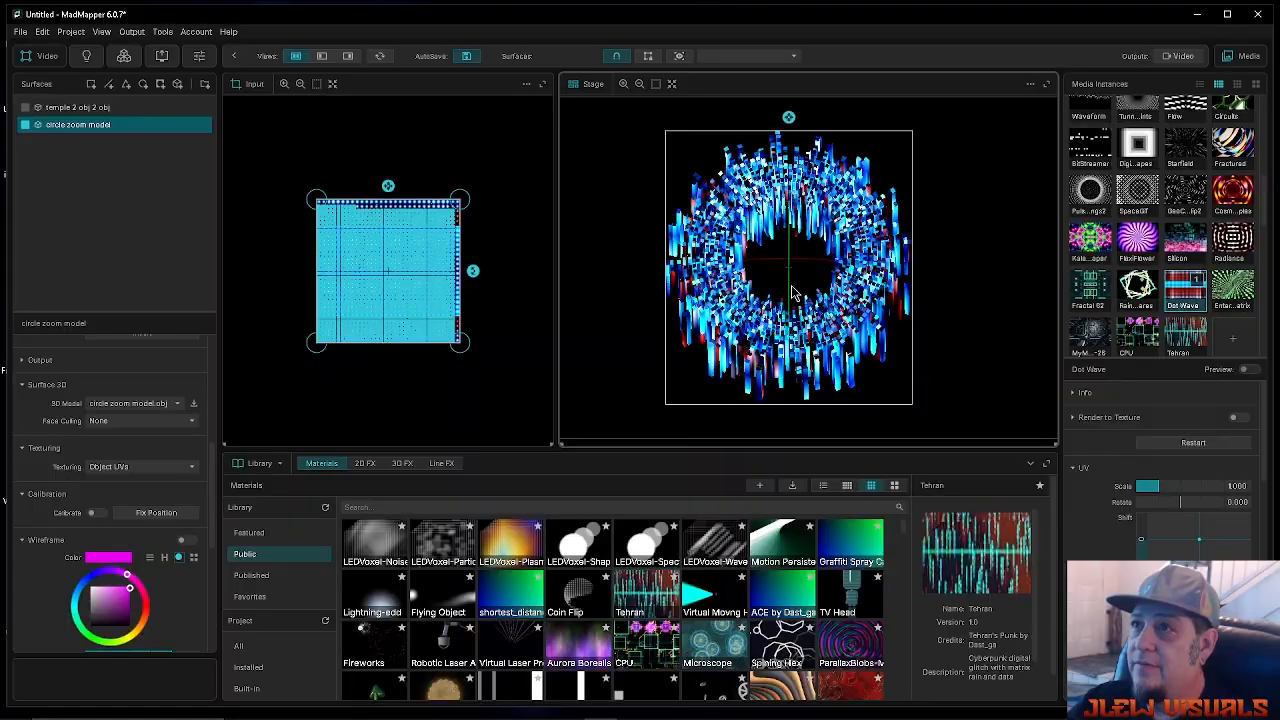
pyautogui.click(165, 476)
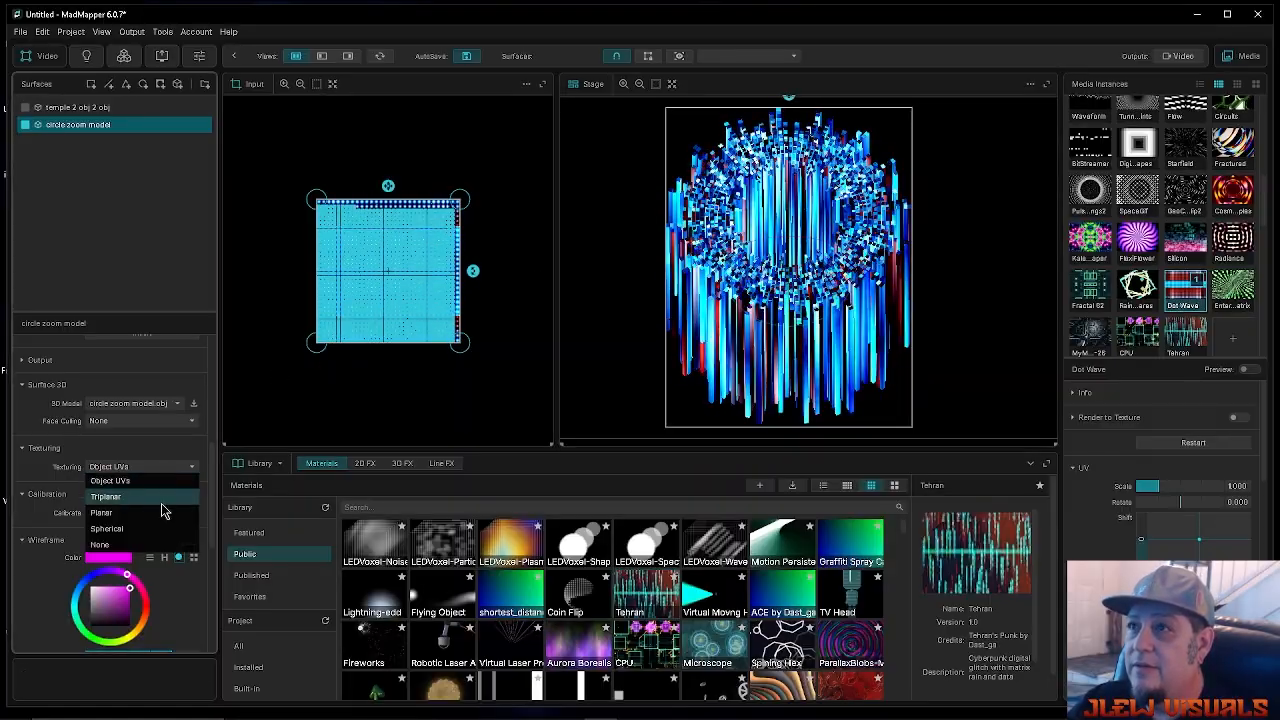
pyautogui.click(163, 509)
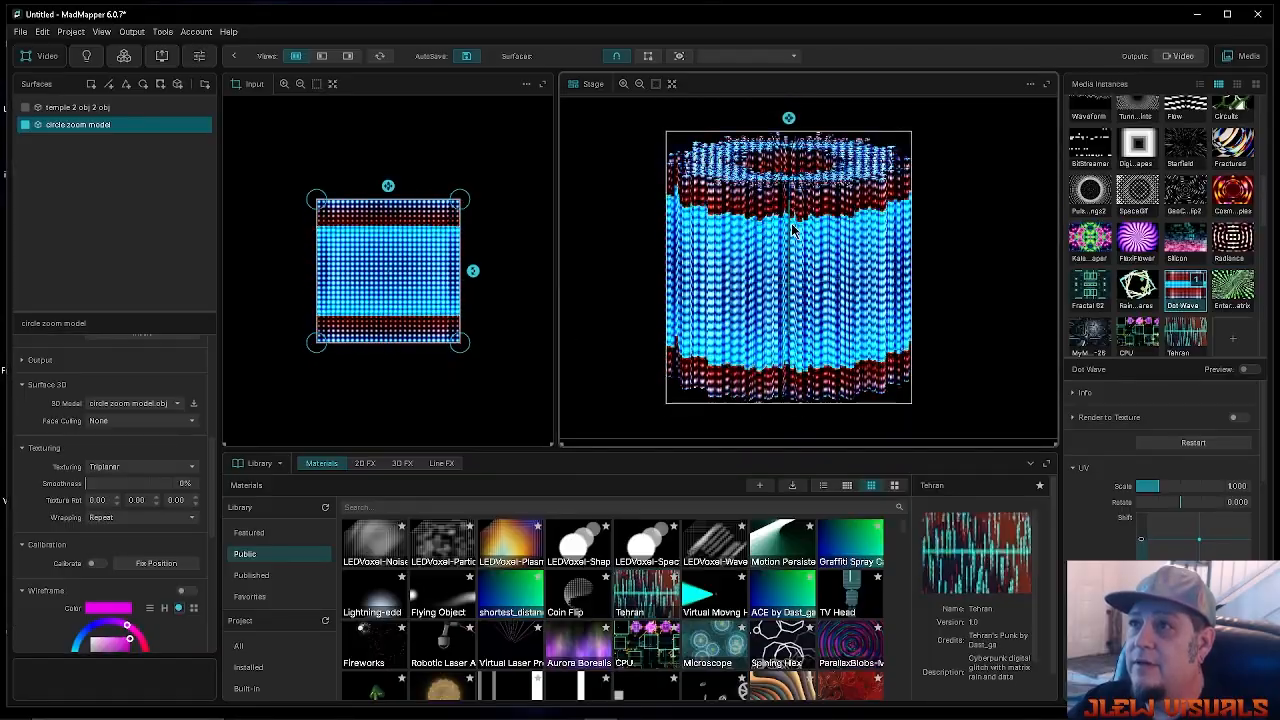
pyautogui.scroll(5, 793, 218)
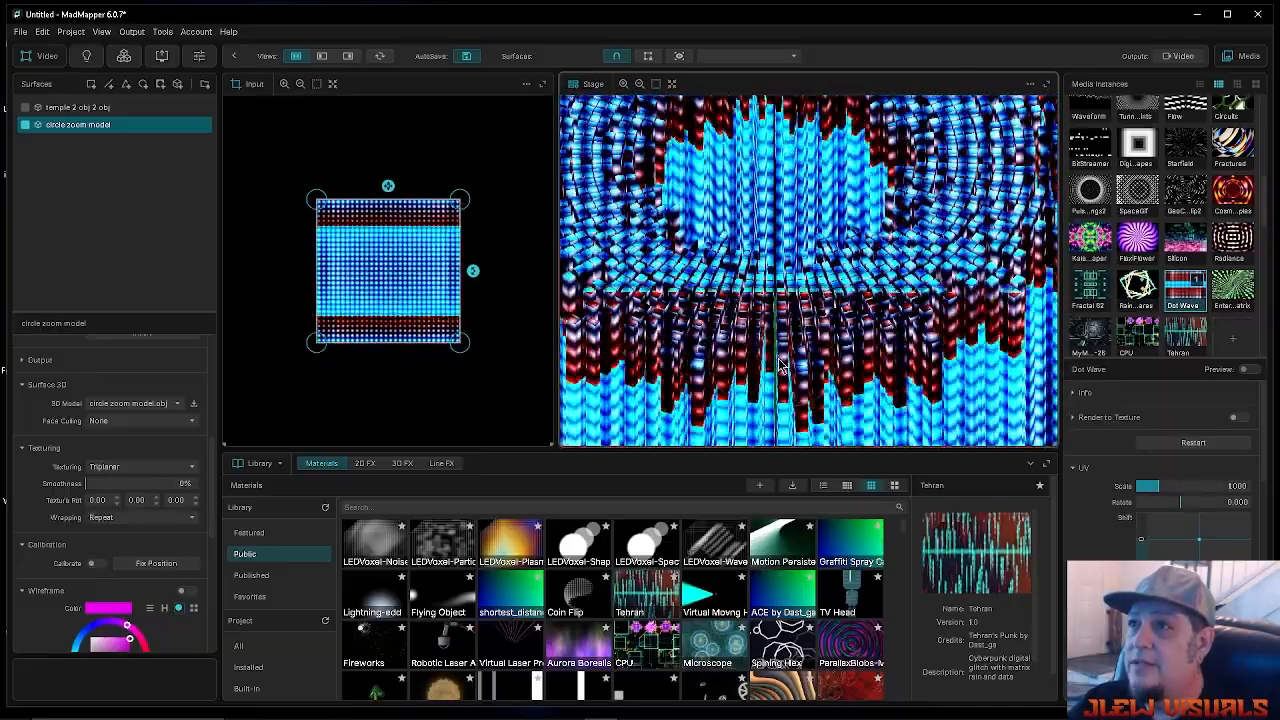
pyautogui.scroll(-3, 784, 364)
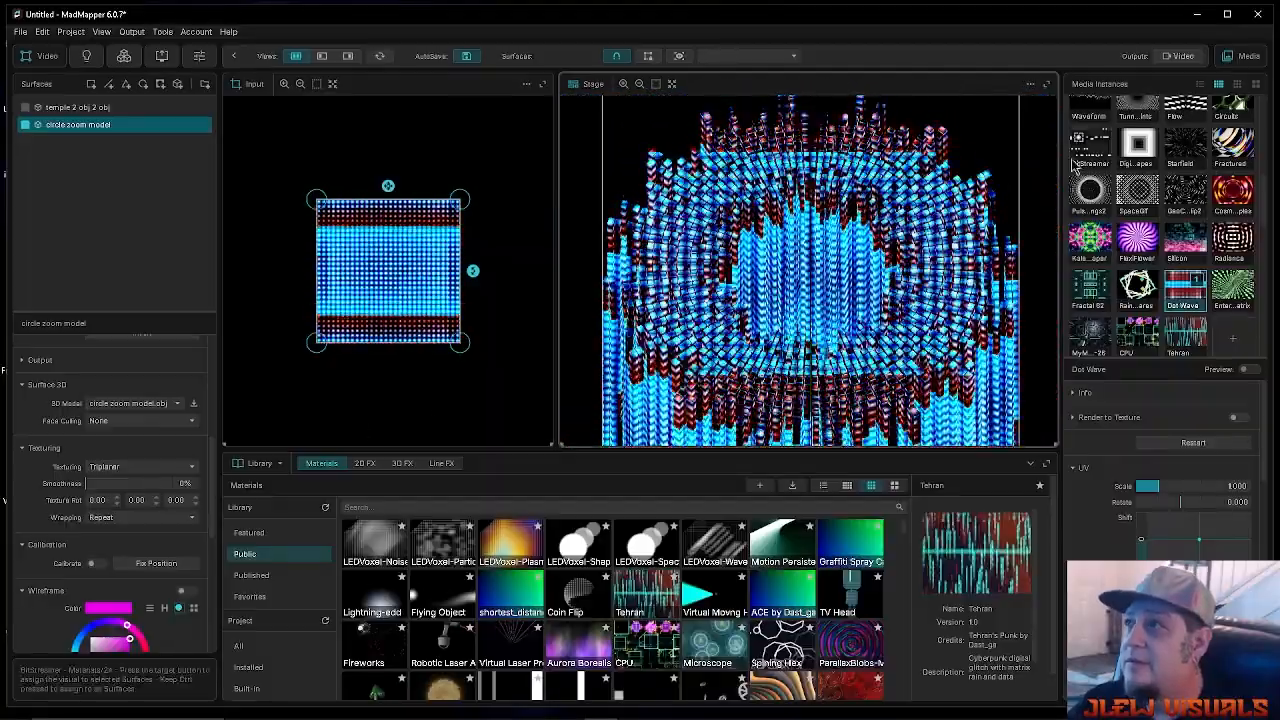
# Try the KaleidoPaper material on the circle zoom model and tilt the model to inspect it.
pyautogui.click(1100, 245)
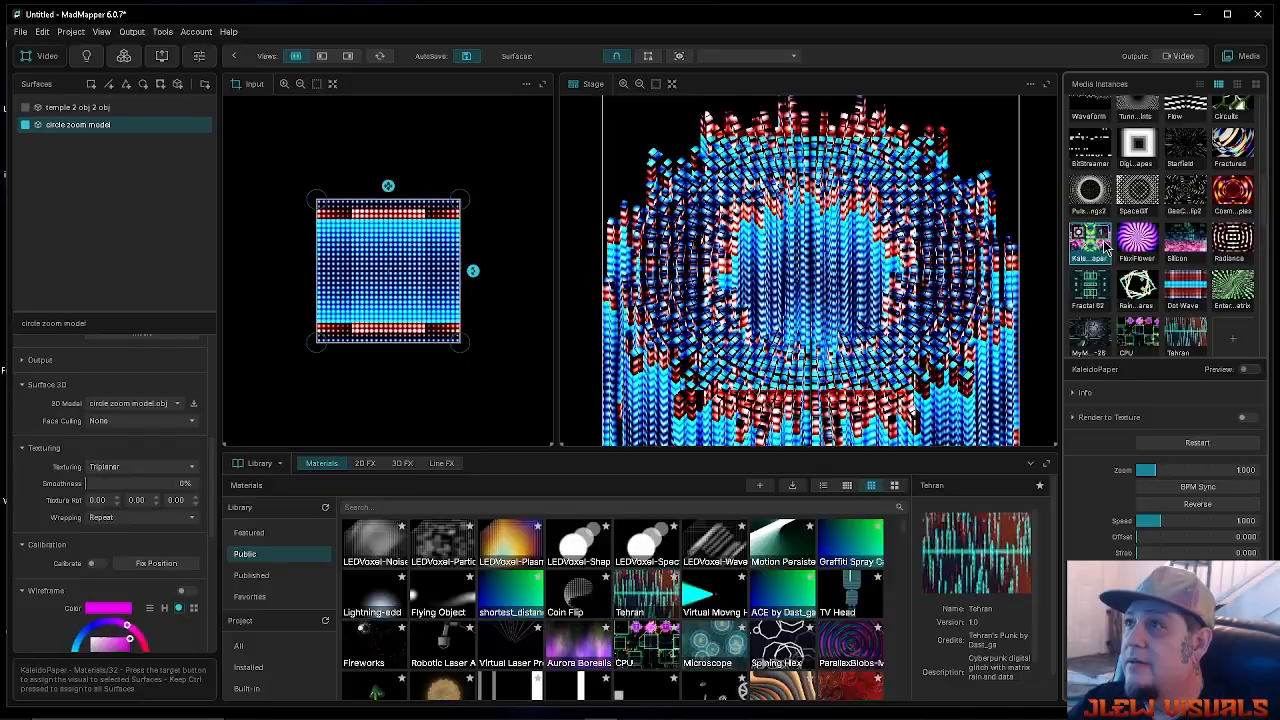
pyautogui.click(1105, 245)
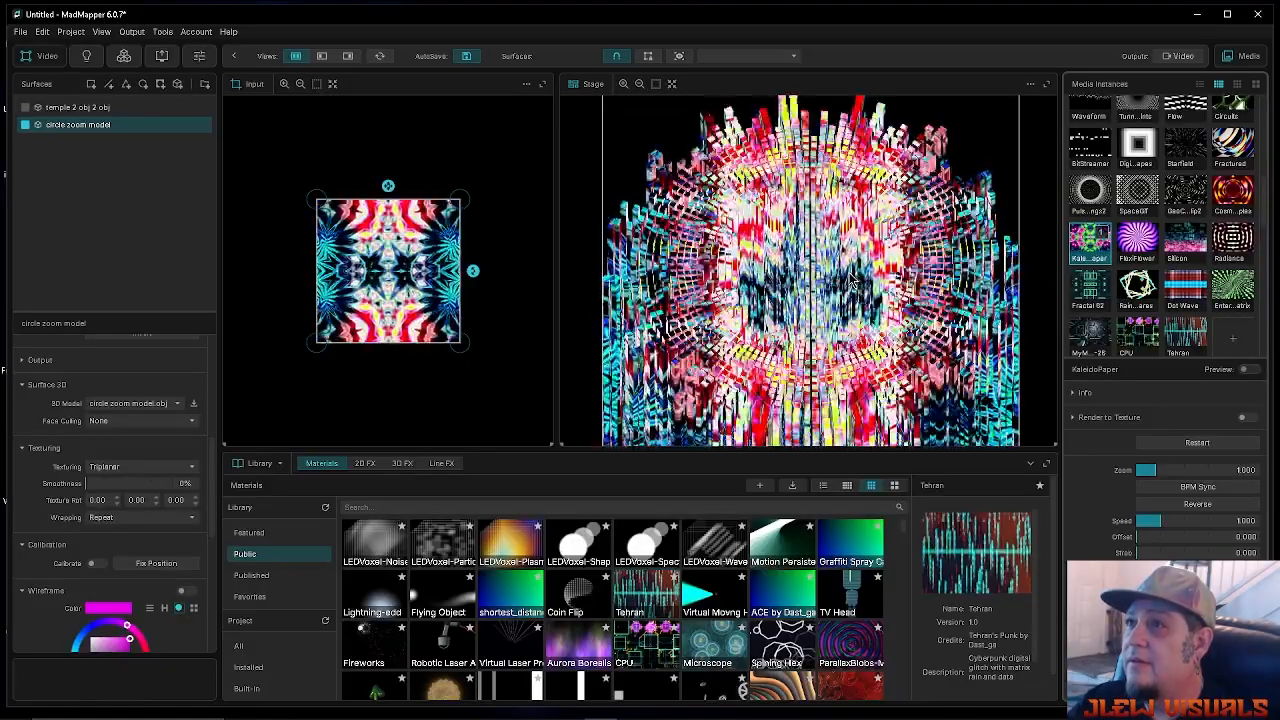
pyautogui.scroll(-5, 851, 281)
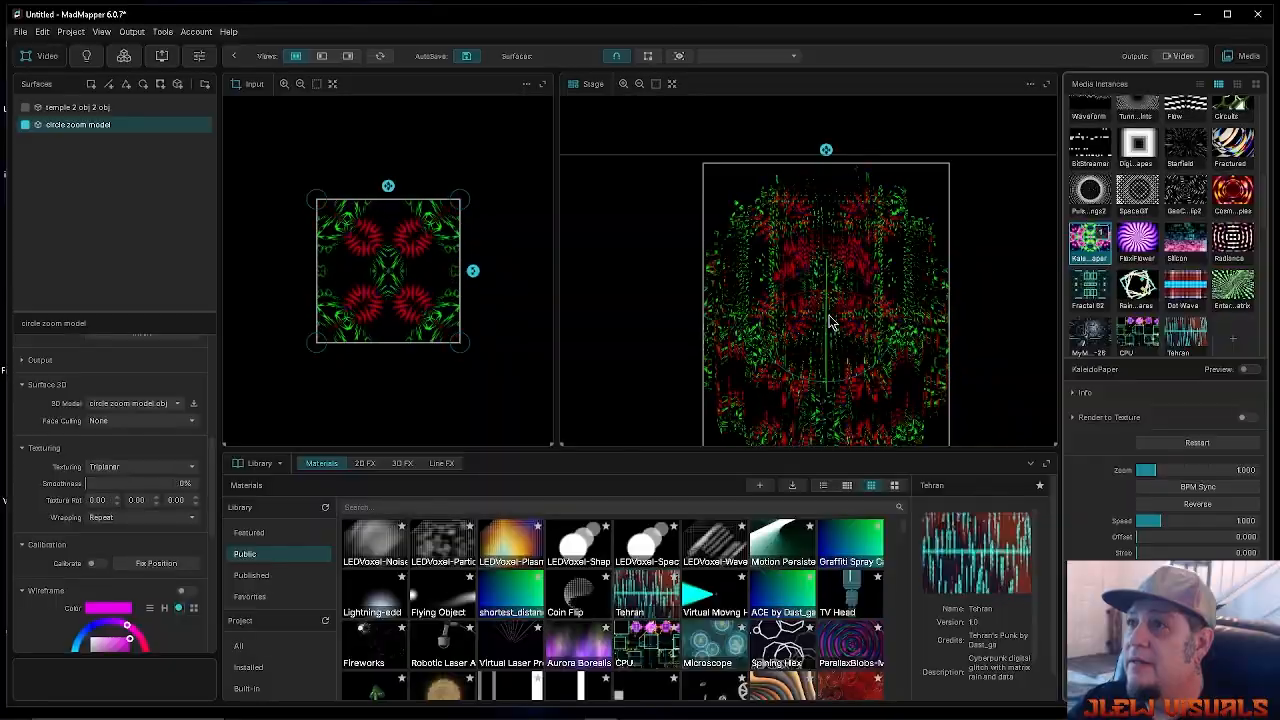
pyautogui.click(830, 305)
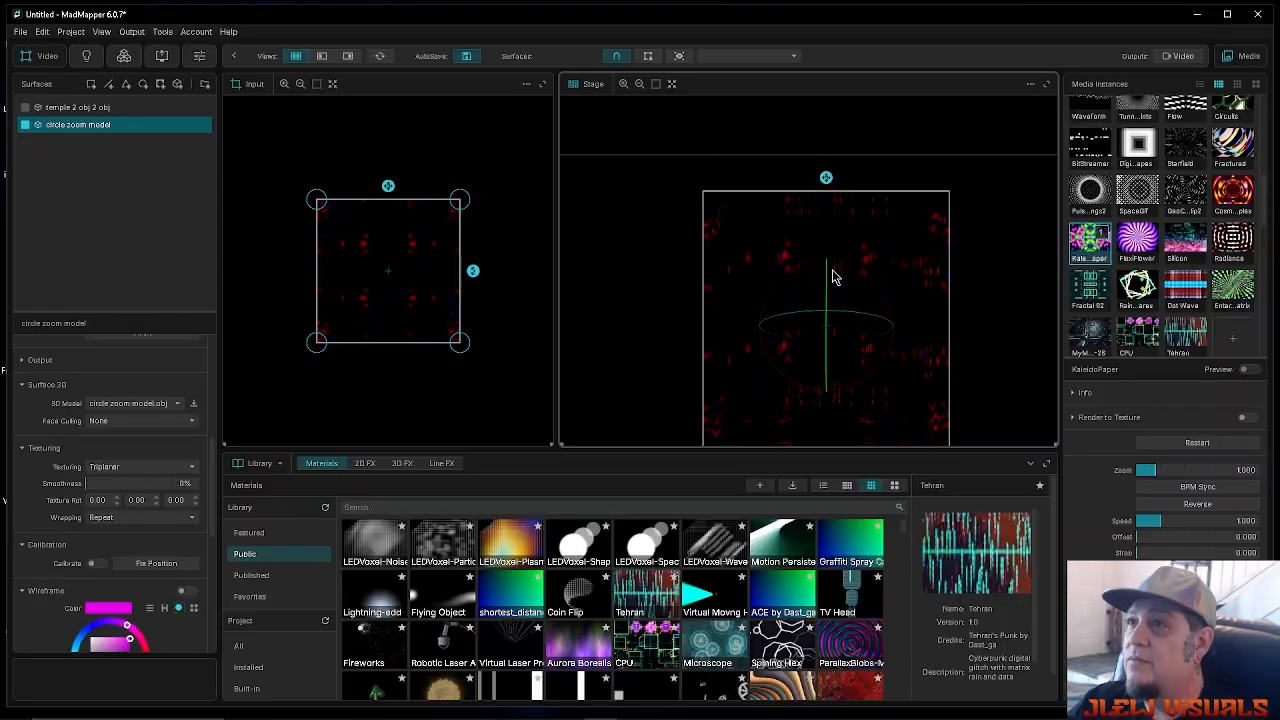
# Assign the Fractal 62 material to the circle zoom model and tilt the model on the stage.
pyautogui.click(1097, 292)
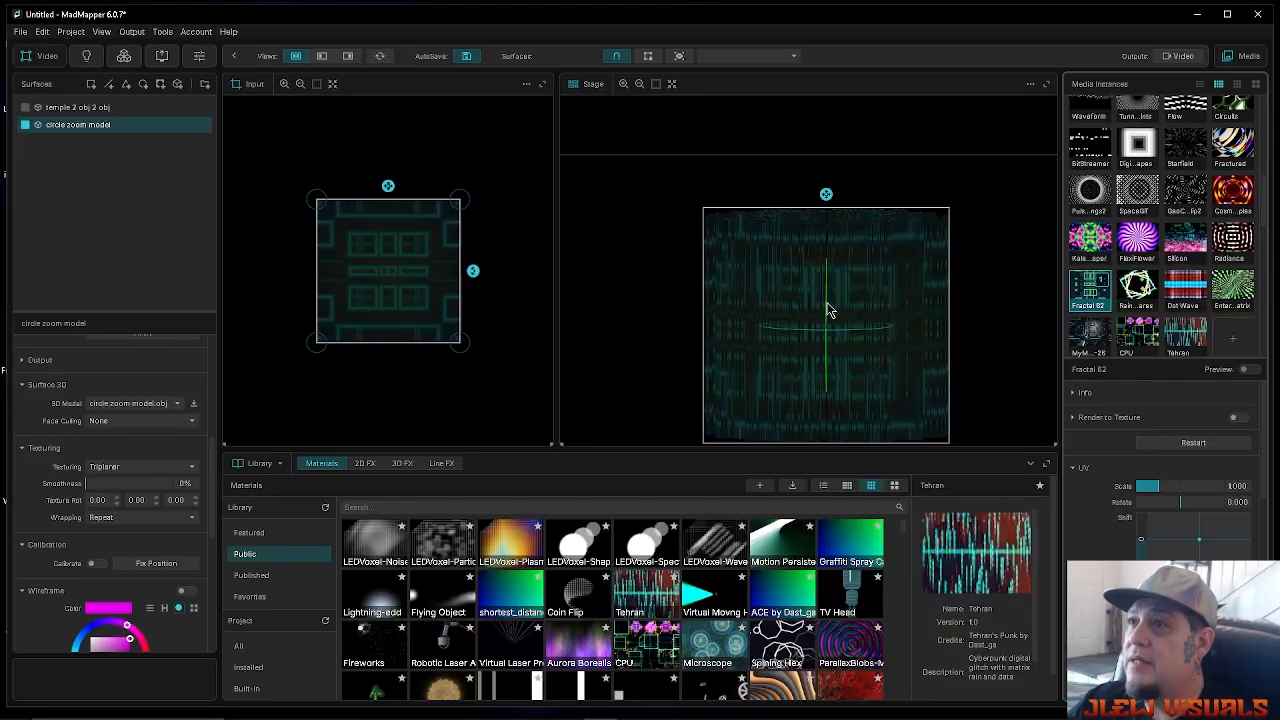
pyautogui.moveTo(826, 310); pyautogui.dragTo(826, 328)
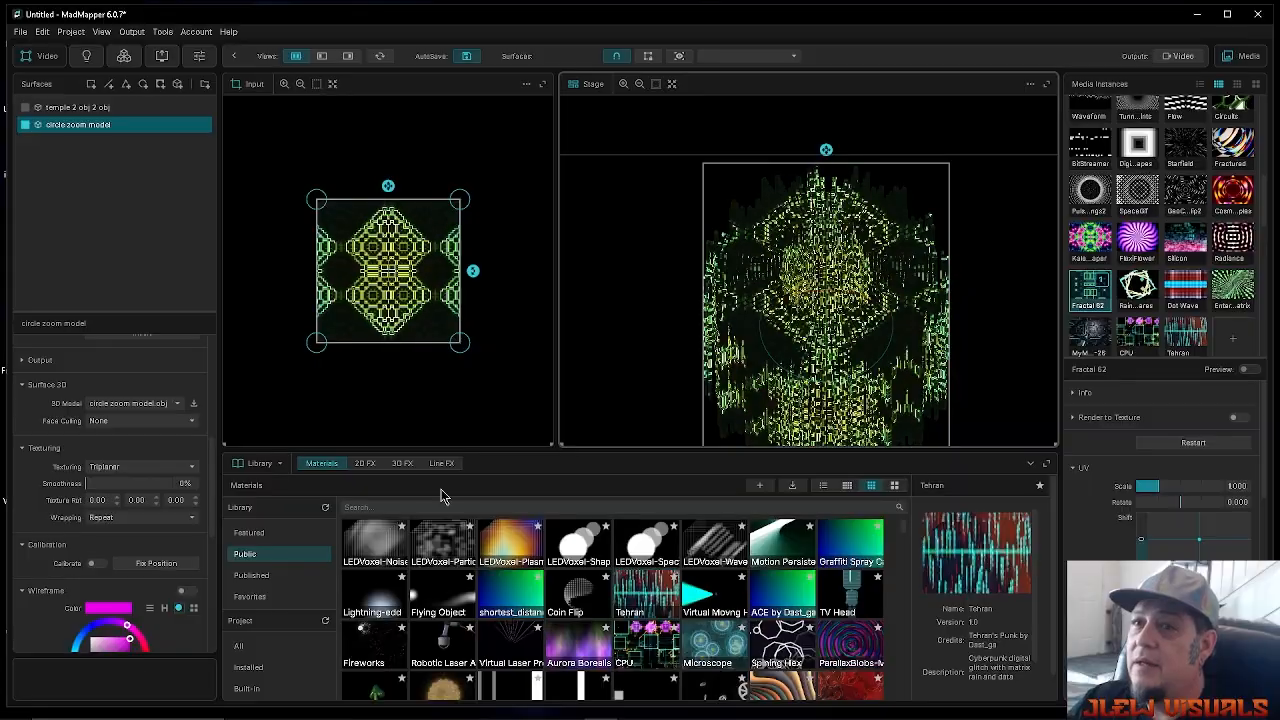
# Store the current look as a scene in column 1 of the timelines' scene grid with a 4-second transition duration.
pyautogui.click(262, 463)
pyautogui.click(268, 486)
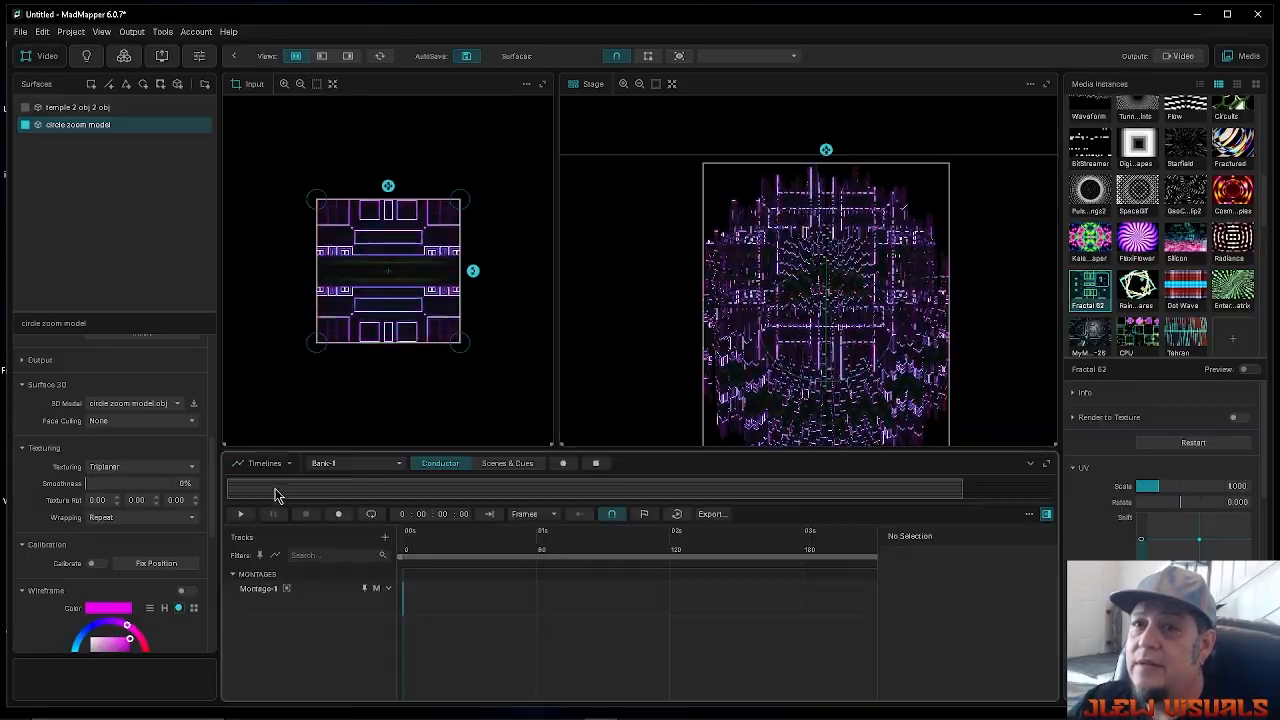
pyautogui.click(507, 463)
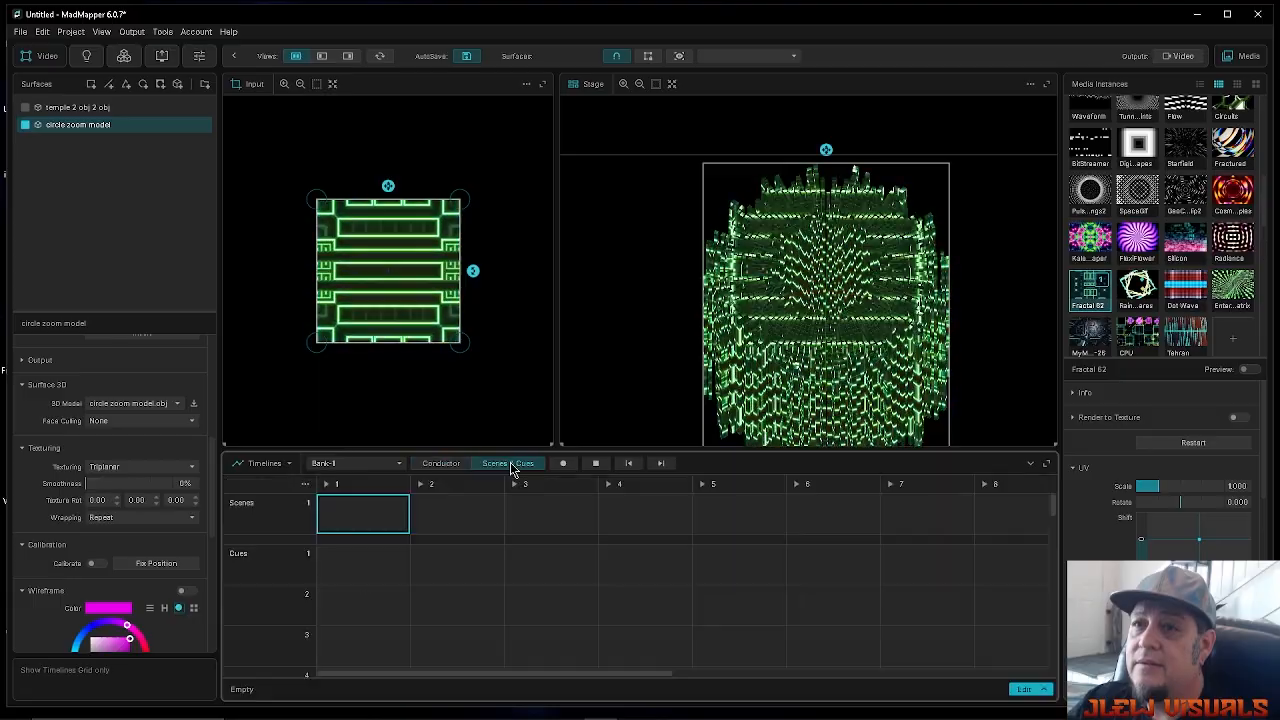
pyautogui.click(365, 518)
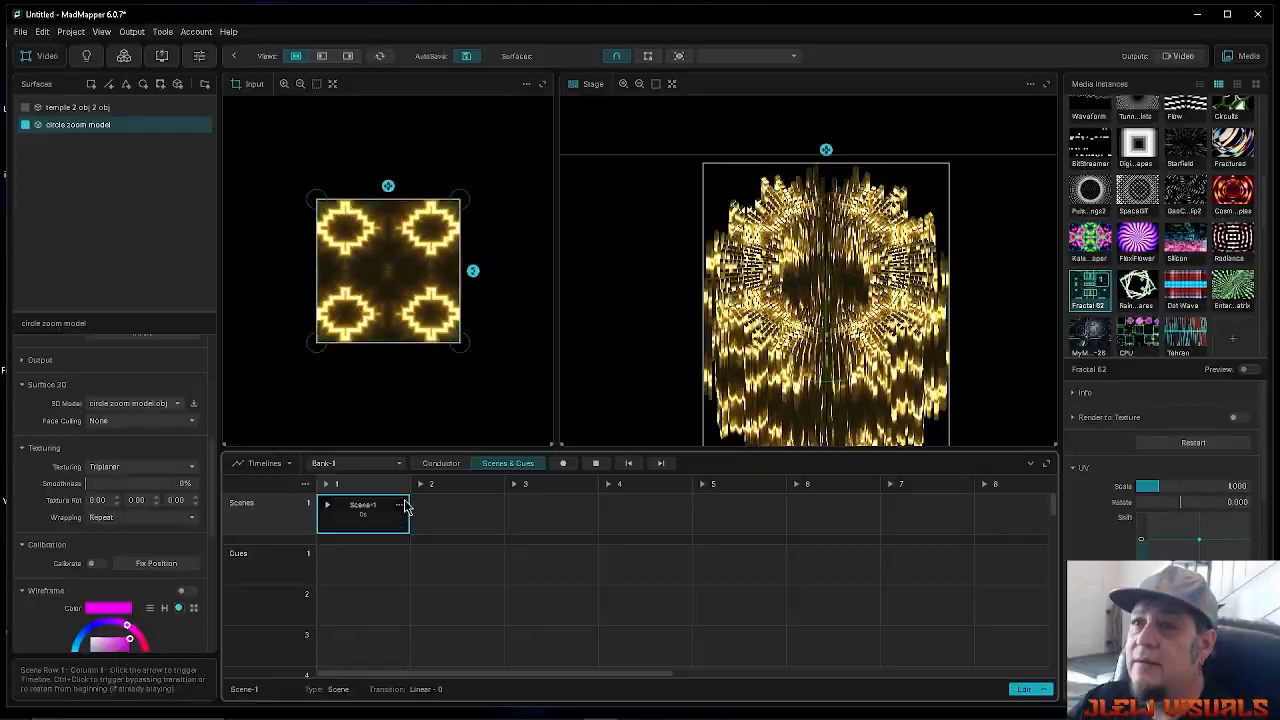
pyautogui.click(398, 510)
pyautogui.click(490, 460)
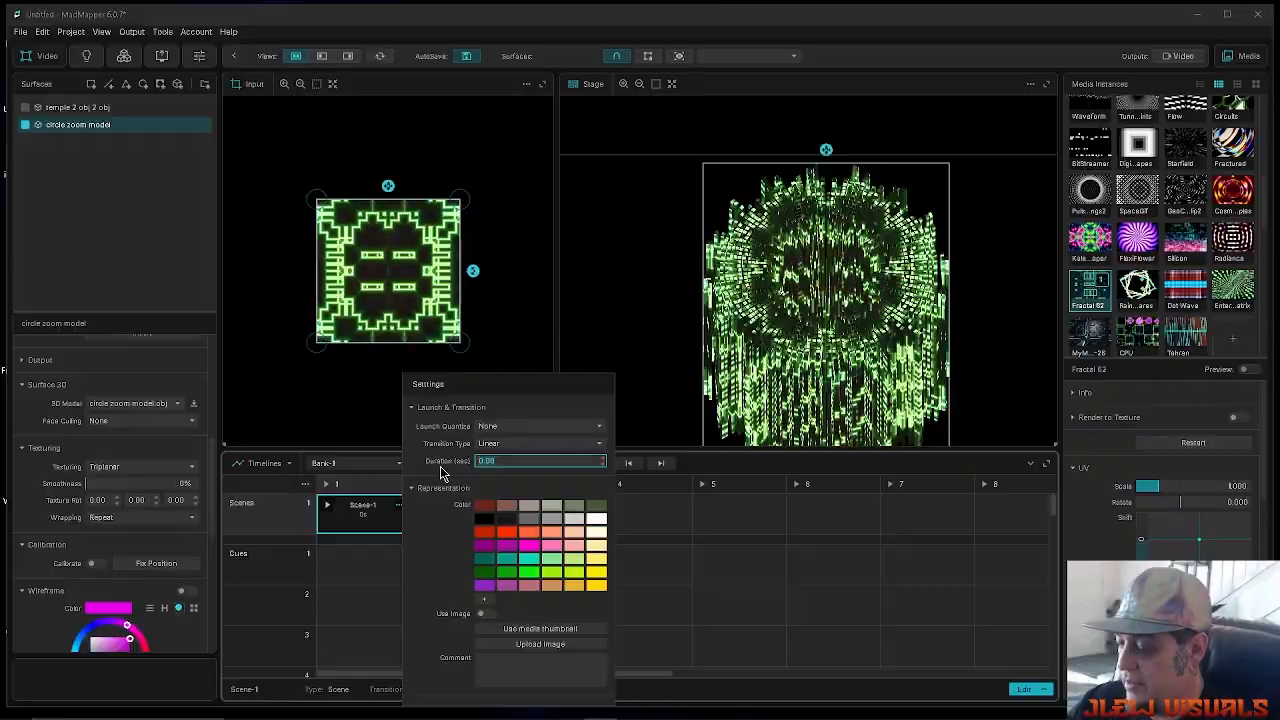
pyautogui.write('4')
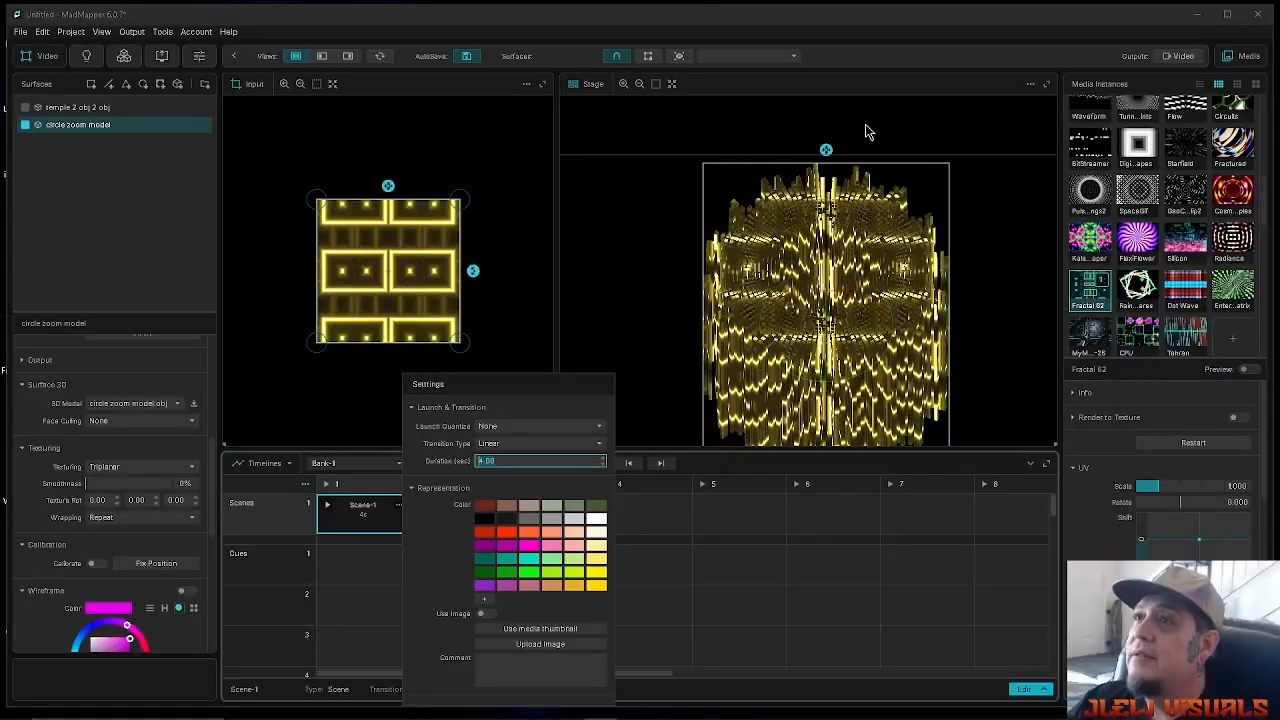
pyautogui.click(729, 428)
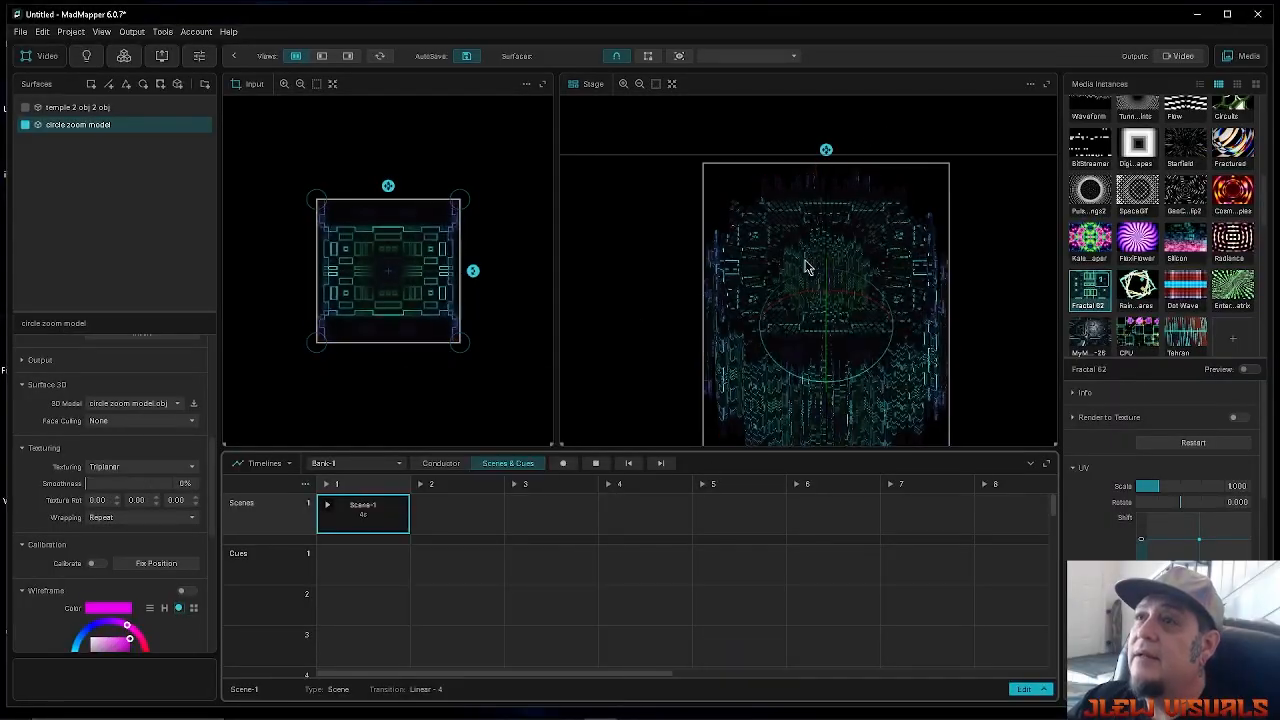
# Rotate and enlarge the circle zoom model until it fills the stage, and assign the Enter The Matrix material to it.
pyautogui.moveTo(827, 152); pyautogui.dragTo(853, 8)
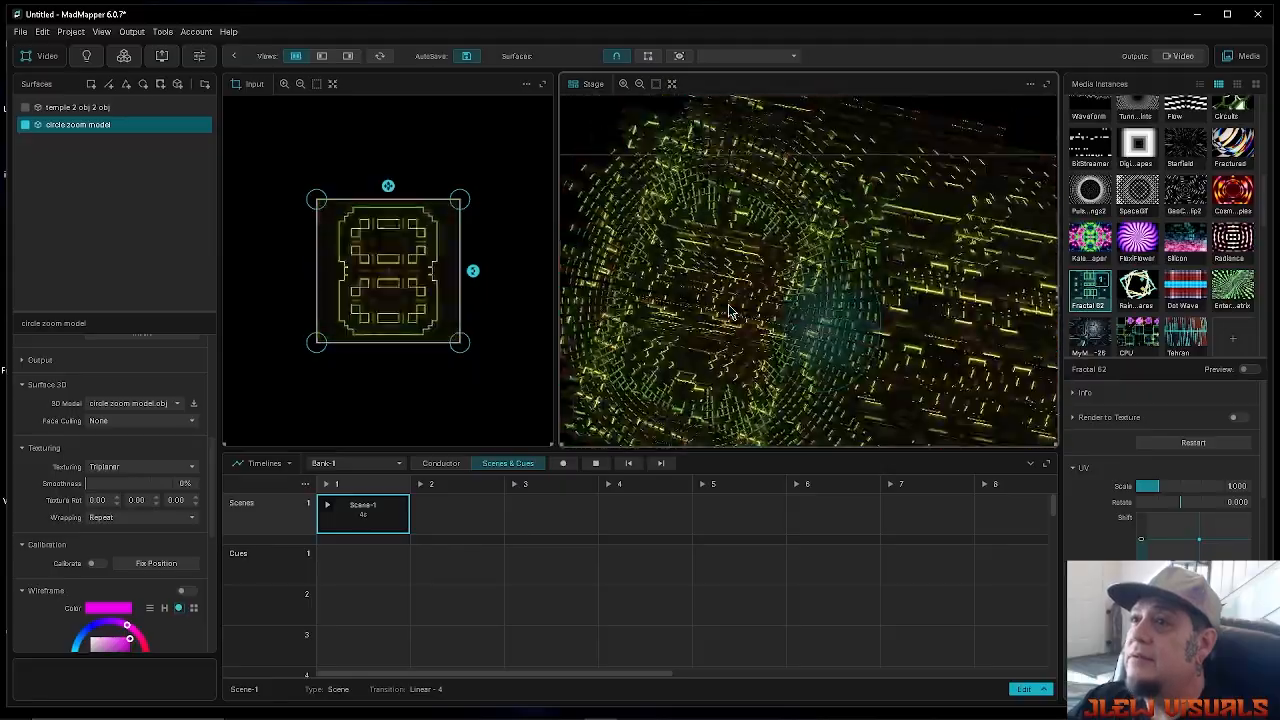
pyautogui.click(1238, 288)
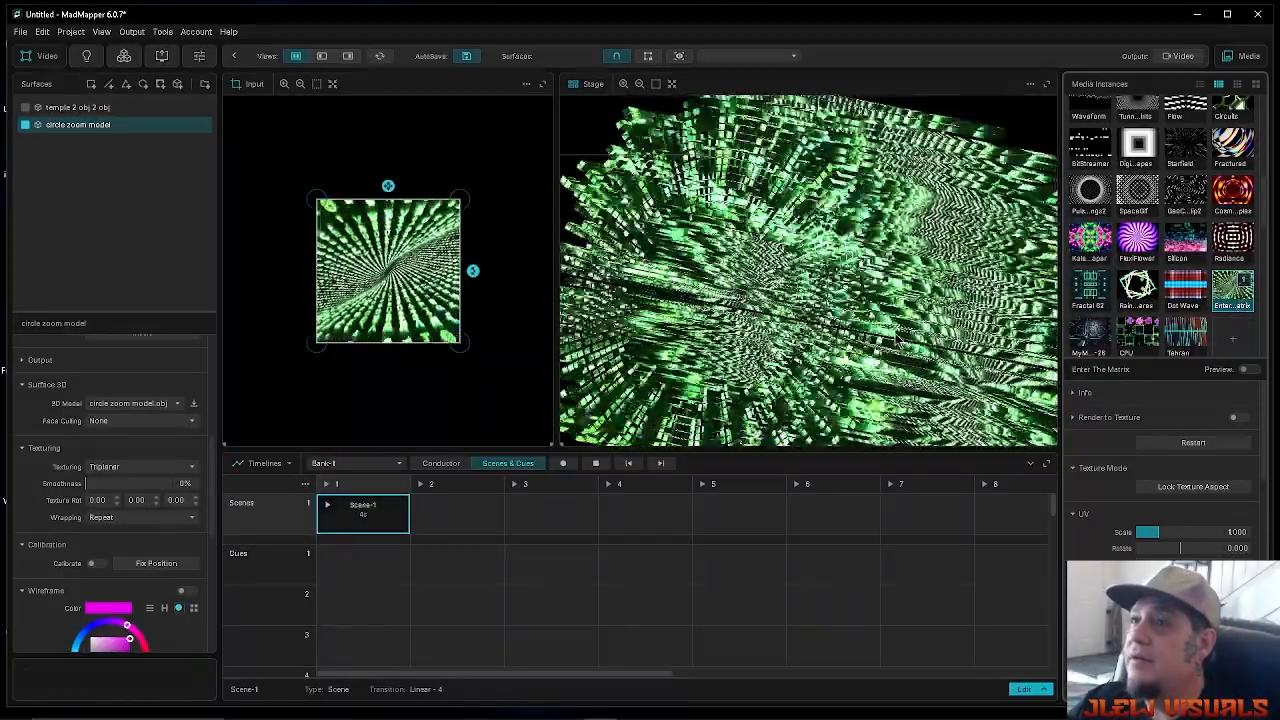
# Store the new look as a scene in column 2 and set its transition duration to 4 seconds.
pyautogui.click(460, 524)
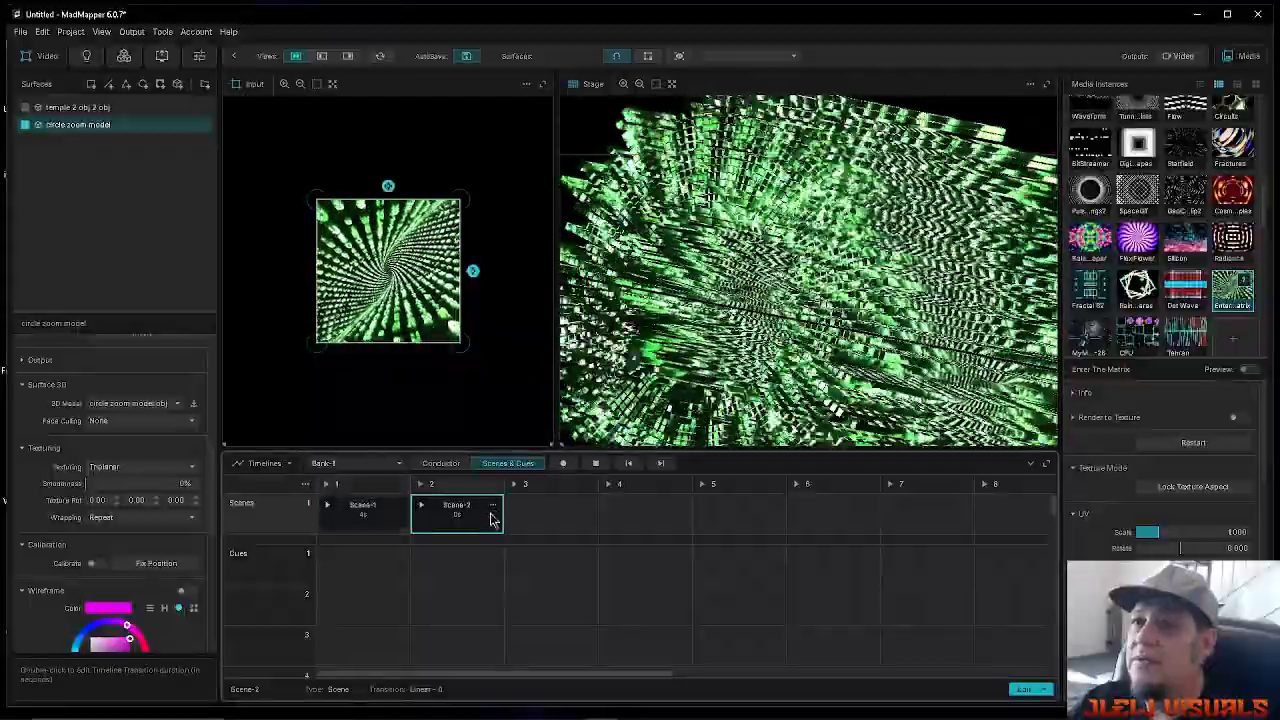
pyautogui.click(498, 511)
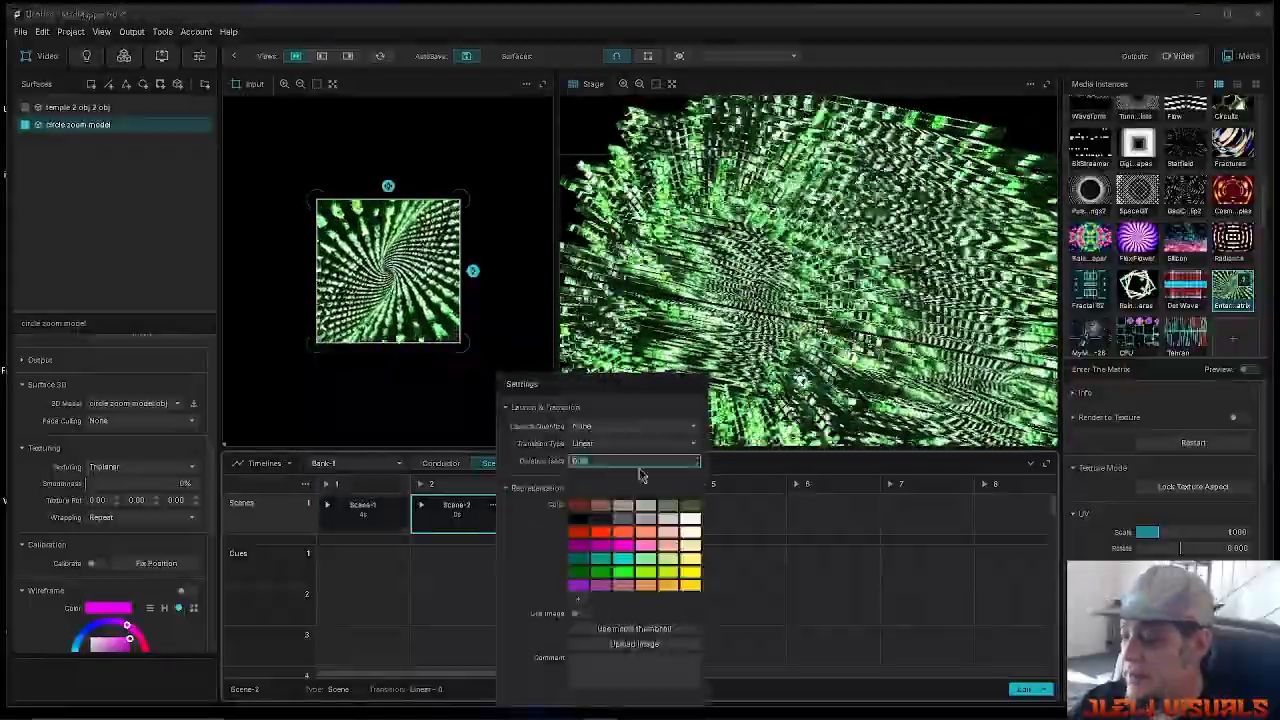
pyautogui.press('Return')
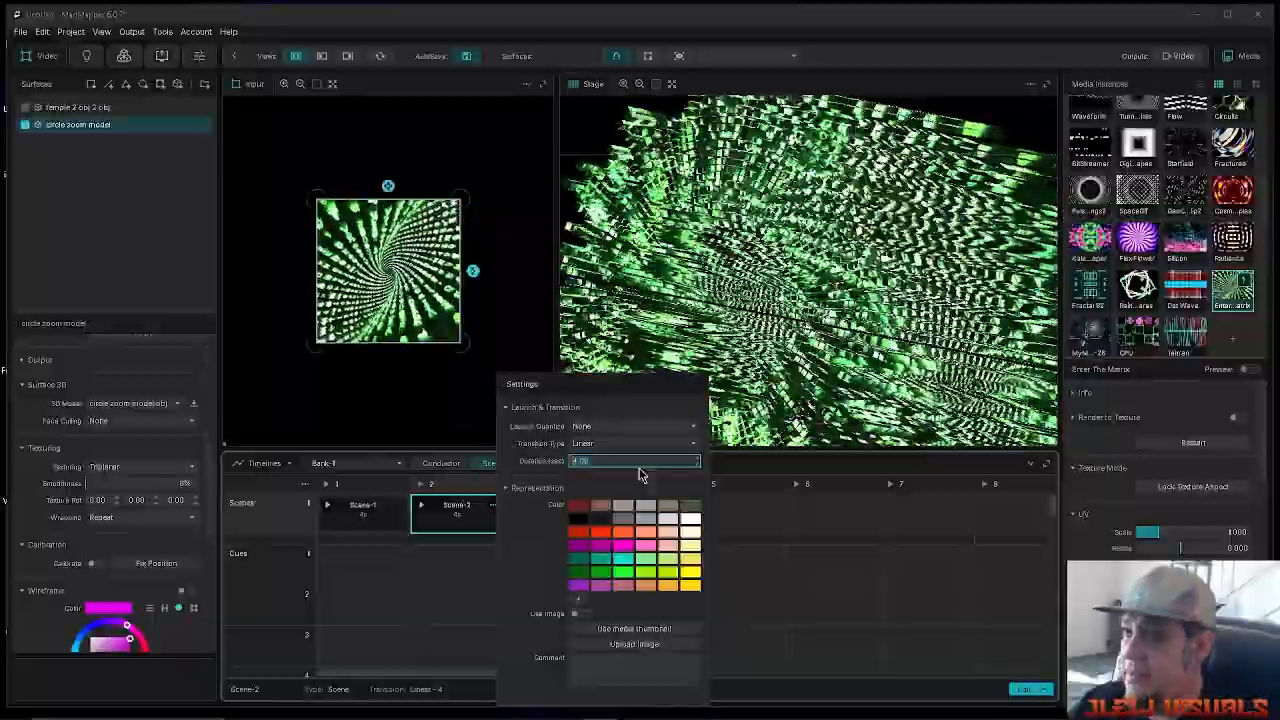
pyautogui.click(786, 464)
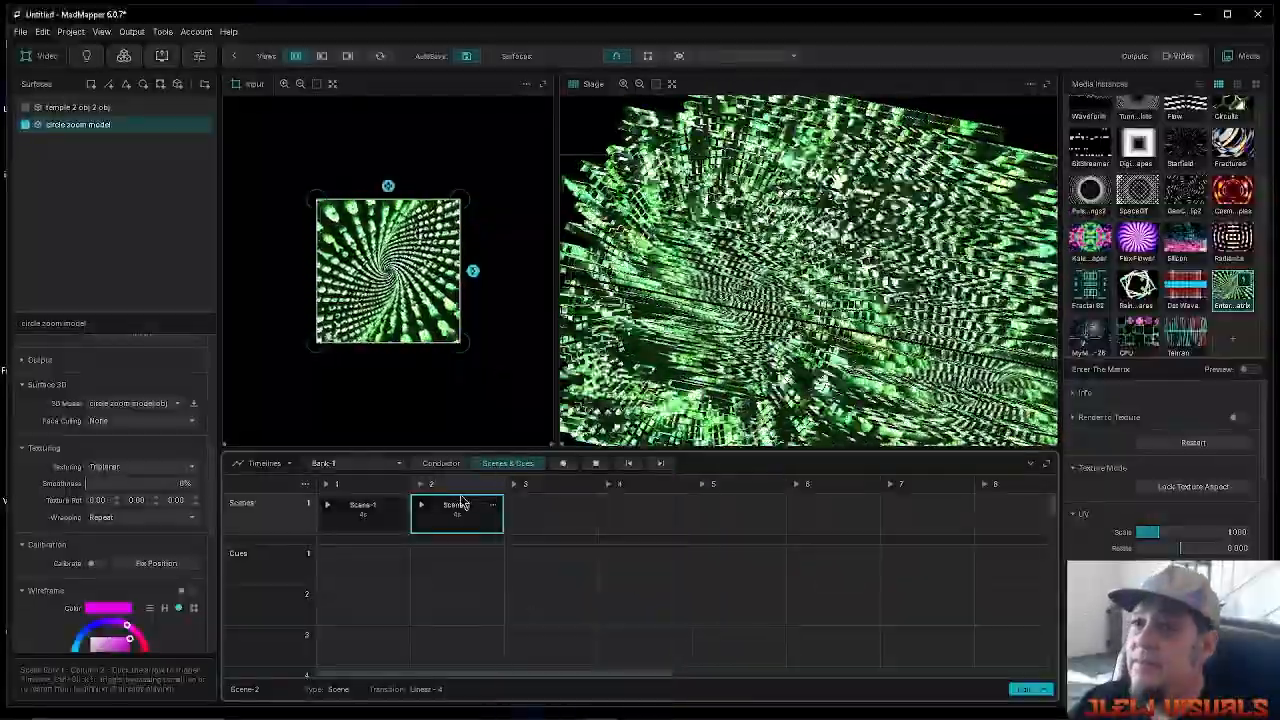
# Play the first scene and the second scene in turn to preview the transitions between them.
pyautogui.click(330, 513)
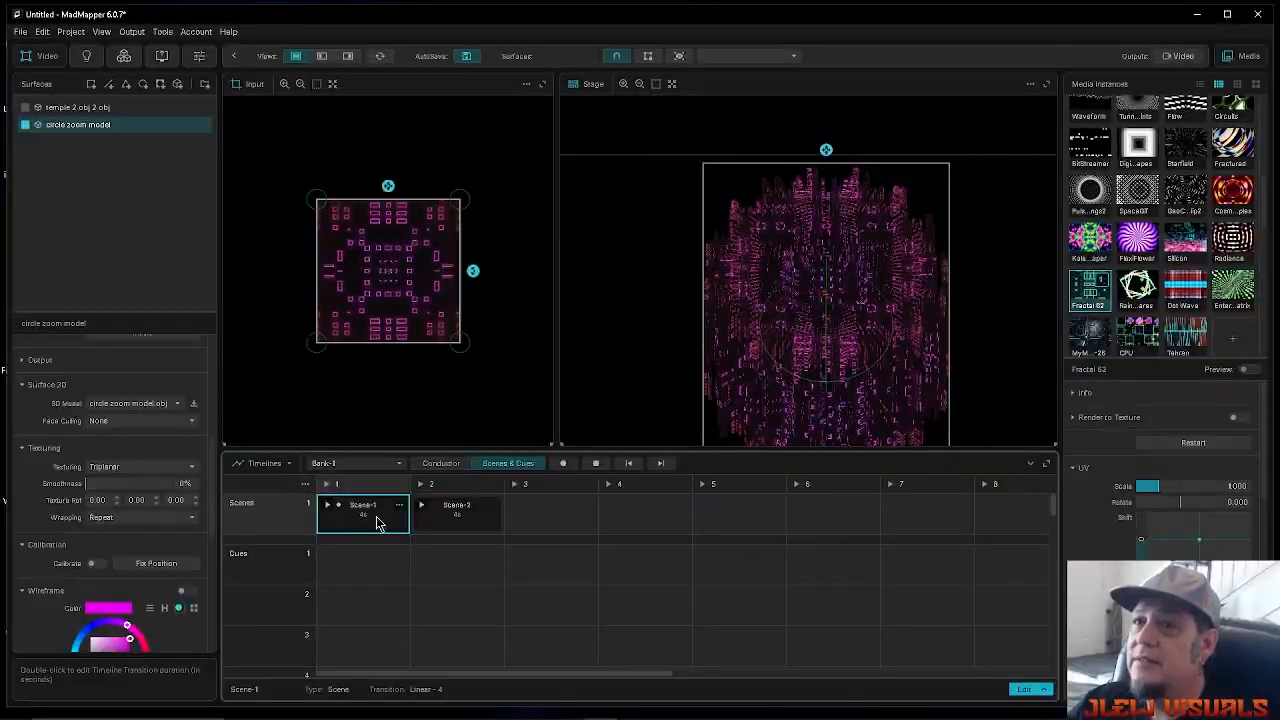
pyautogui.click(420, 510)
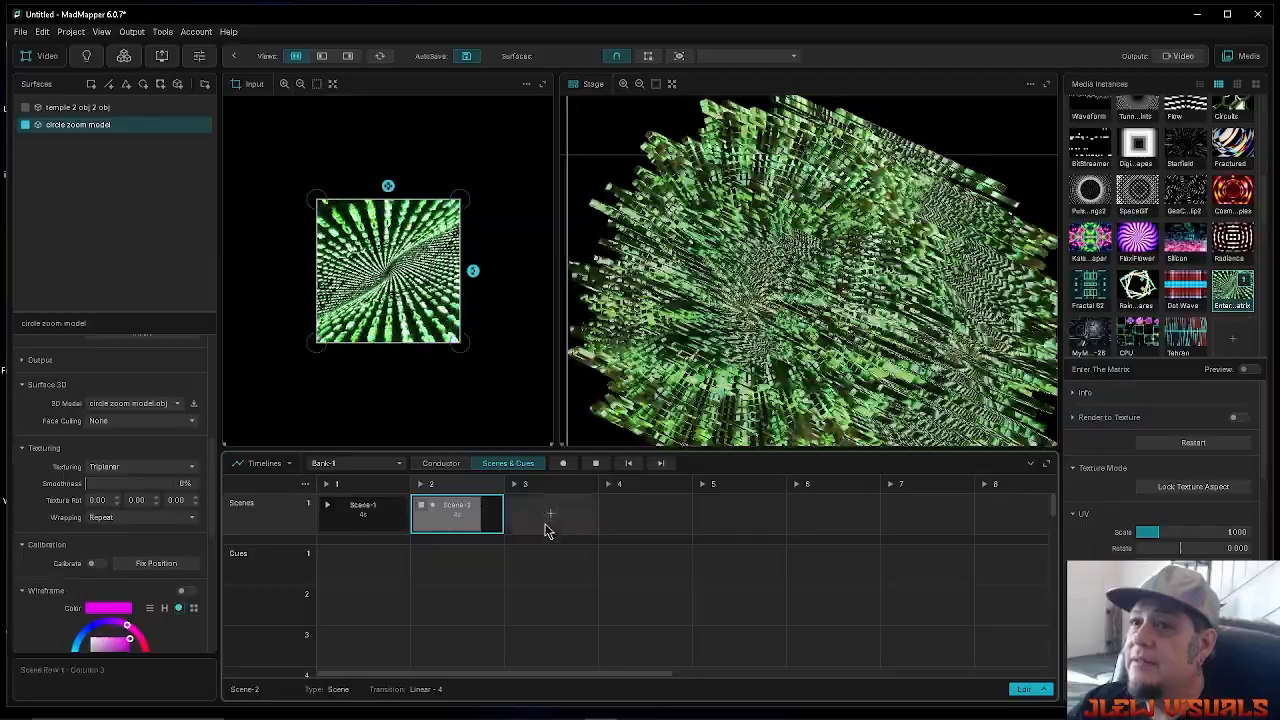
# Assign the Silicon material to the circle zoom model and rotate the model freely on the stage.
pyautogui.click(1192, 244)
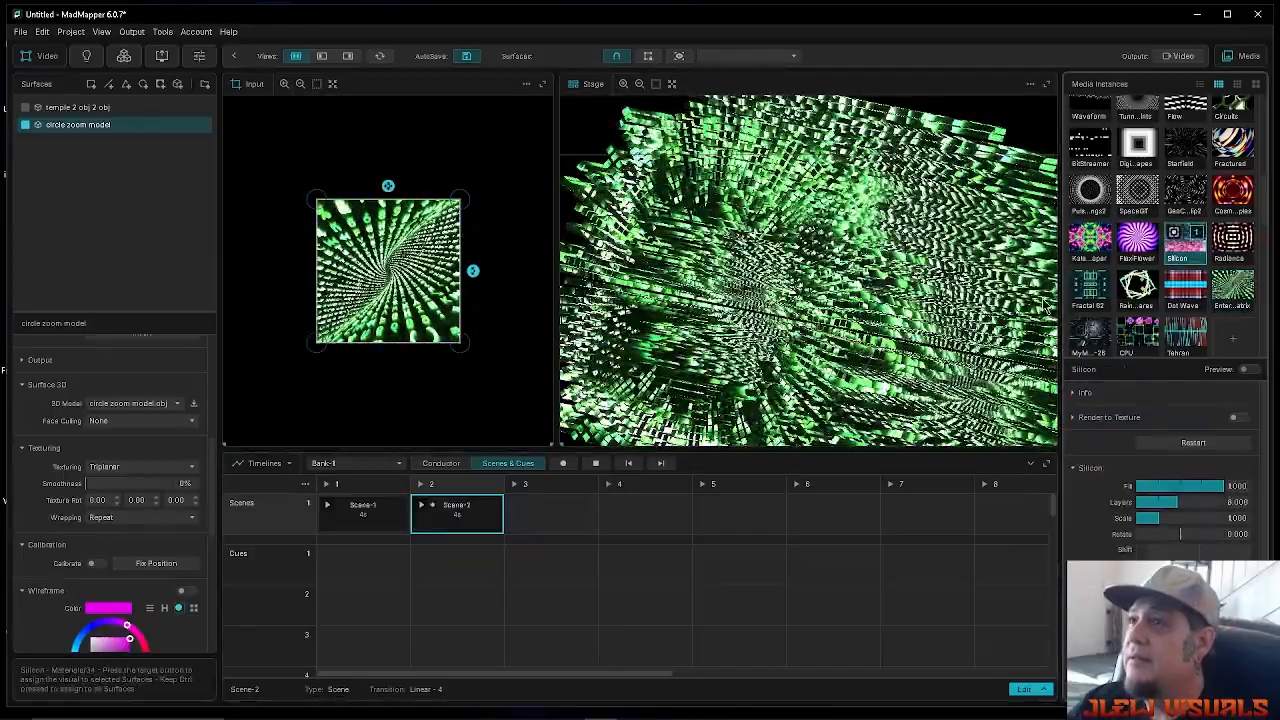
pyautogui.click(1176, 233)
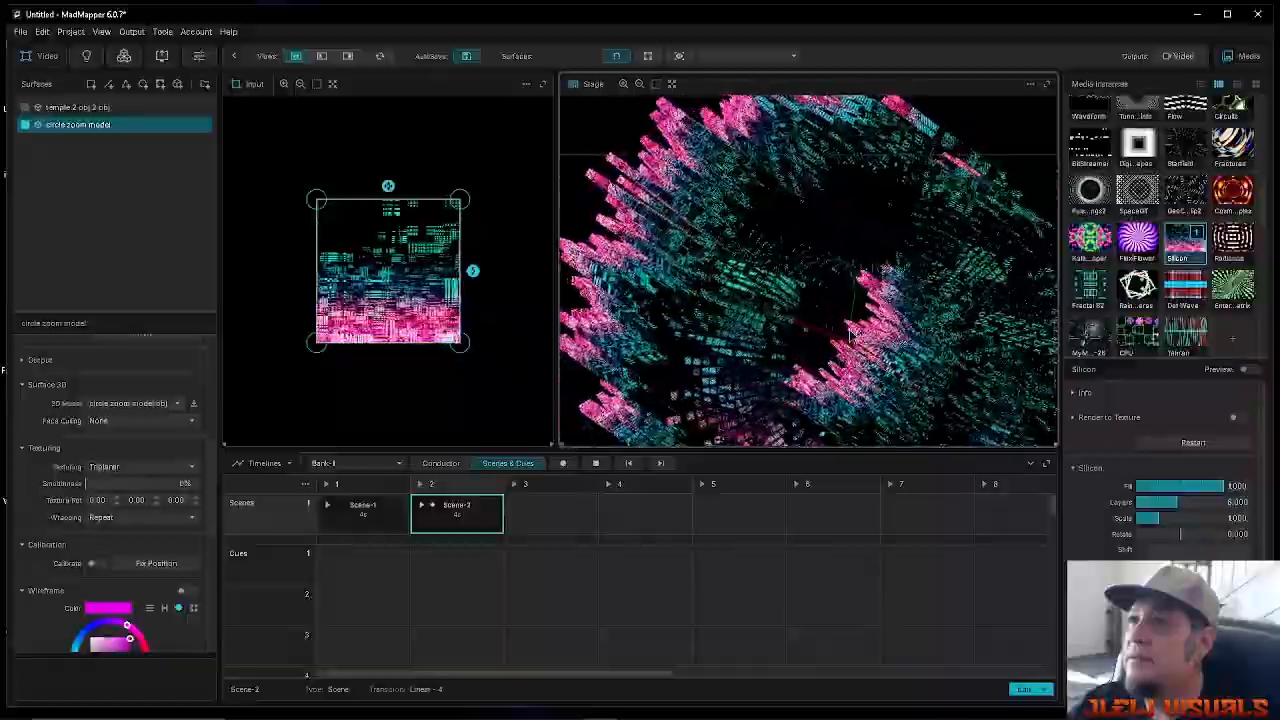
pyautogui.moveTo(937, 339); pyautogui.dragTo(976, 335)
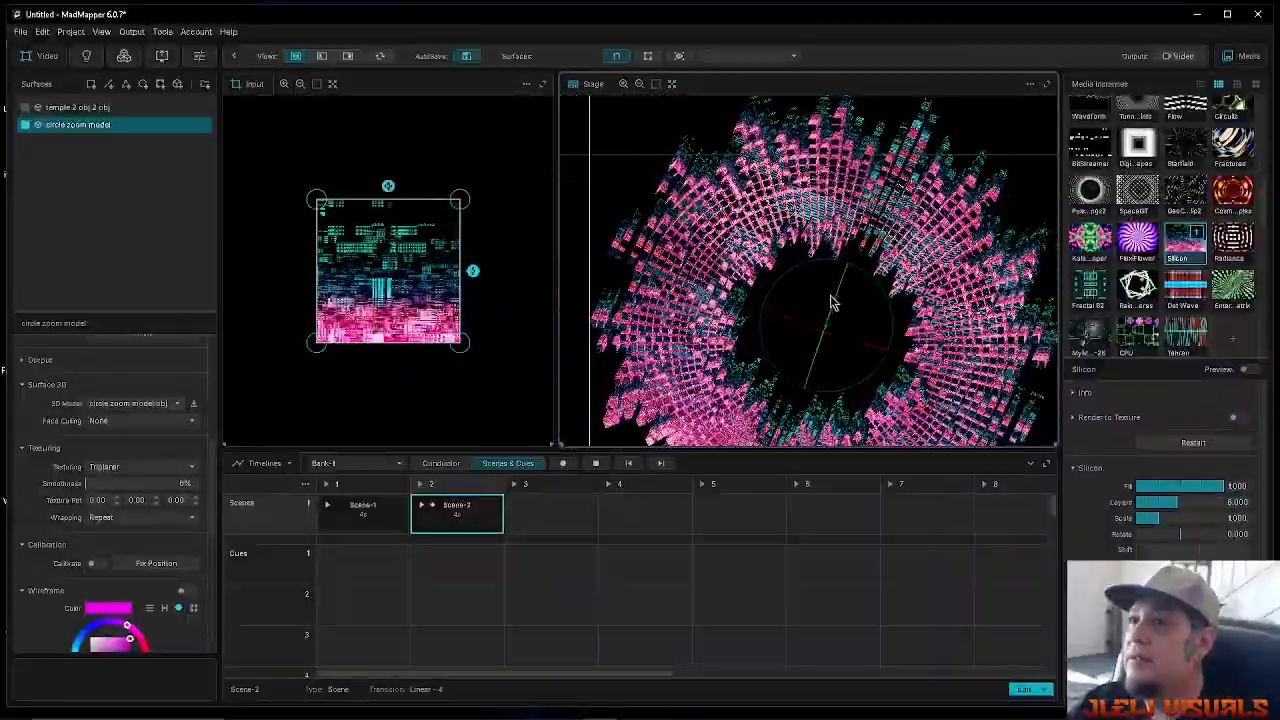
pyautogui.moveTo(838, 300); pyautogui.dragTo(851, 286)
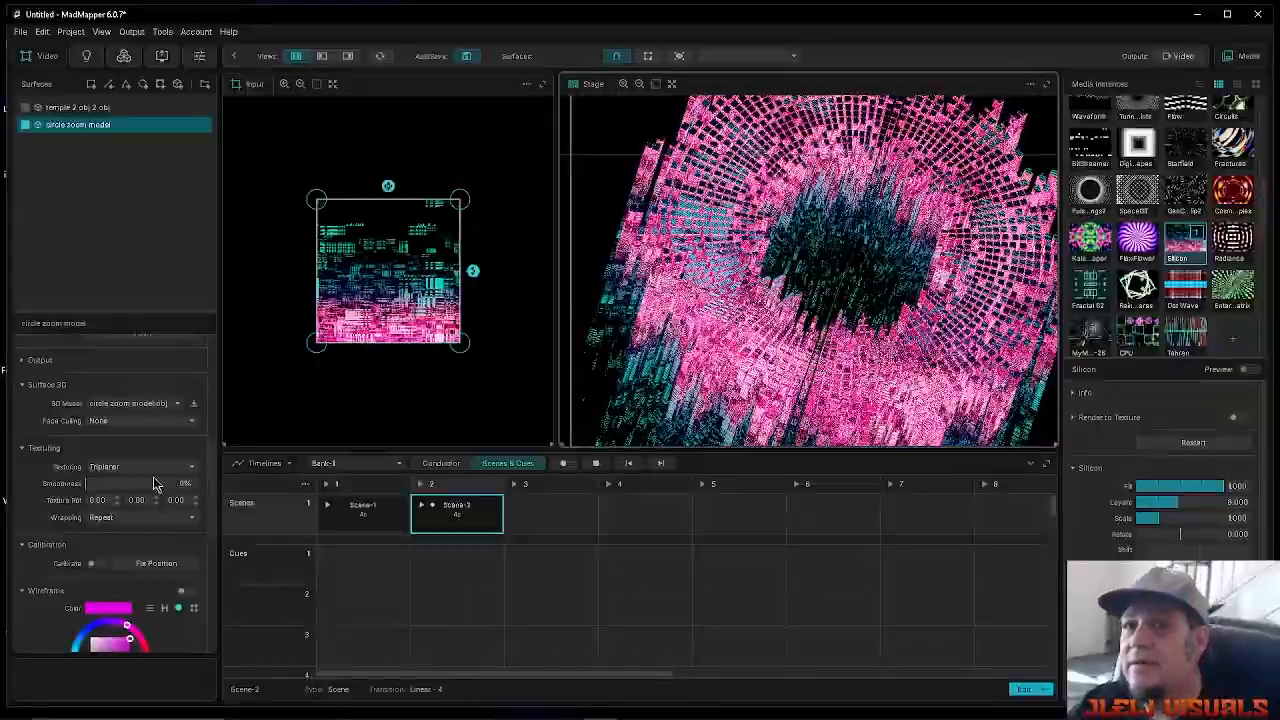
# Zero the circle zoom model's 3D rotation on all three axes, and tilt it around the X axis to about 332 degrees.
pyautogui.scroll(3, 155, 486)
pyautogui.scroll(2, 152, 470)
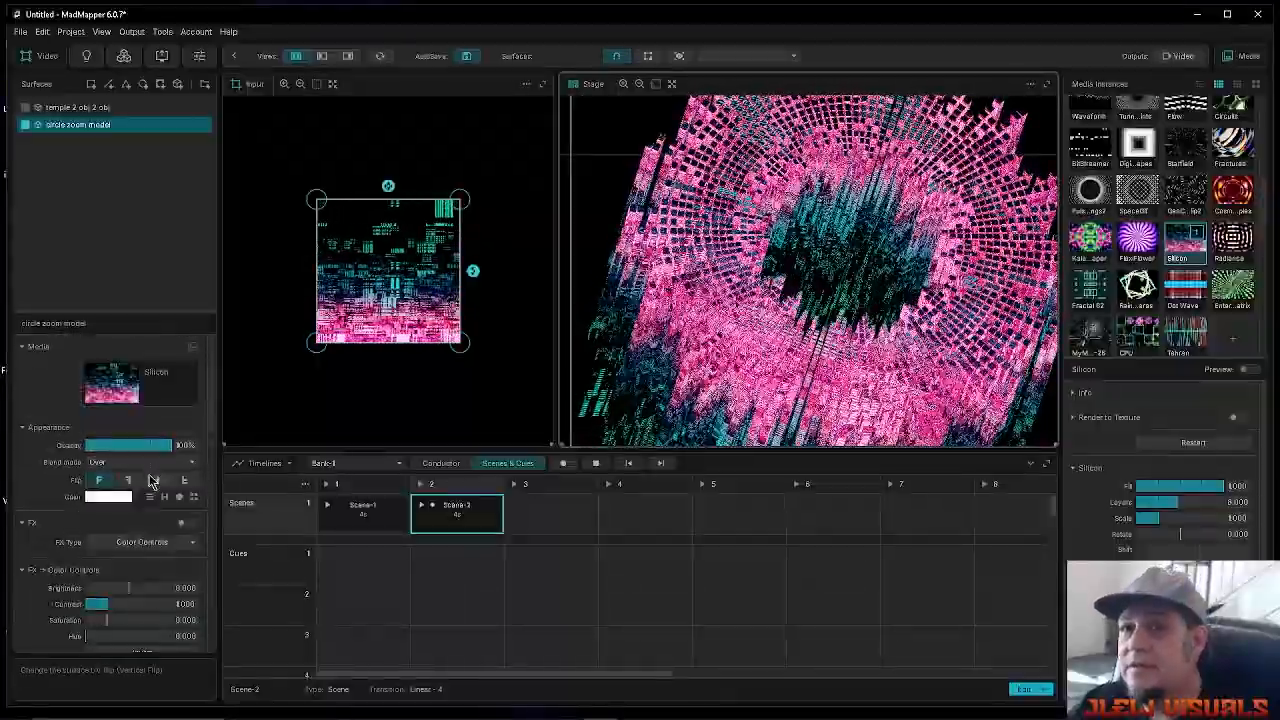
pyautogui.scroll(-2, 55, 436)
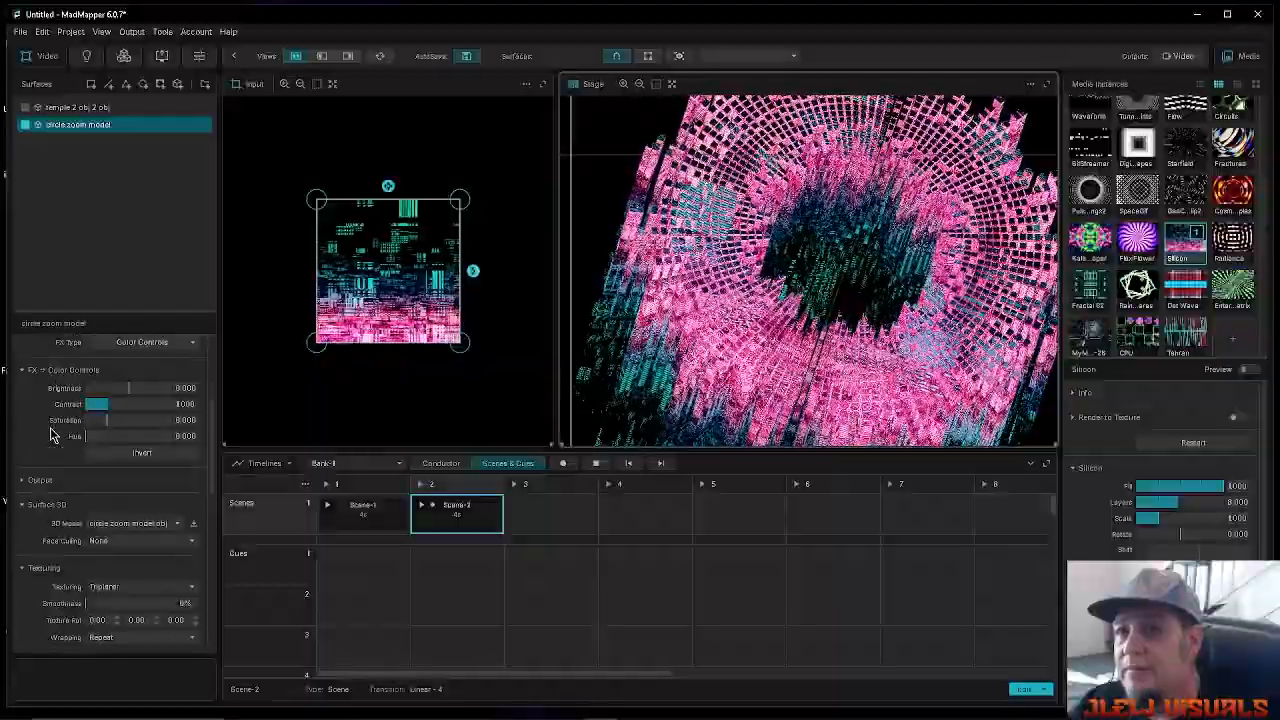
pyautogui.click(21, 482)
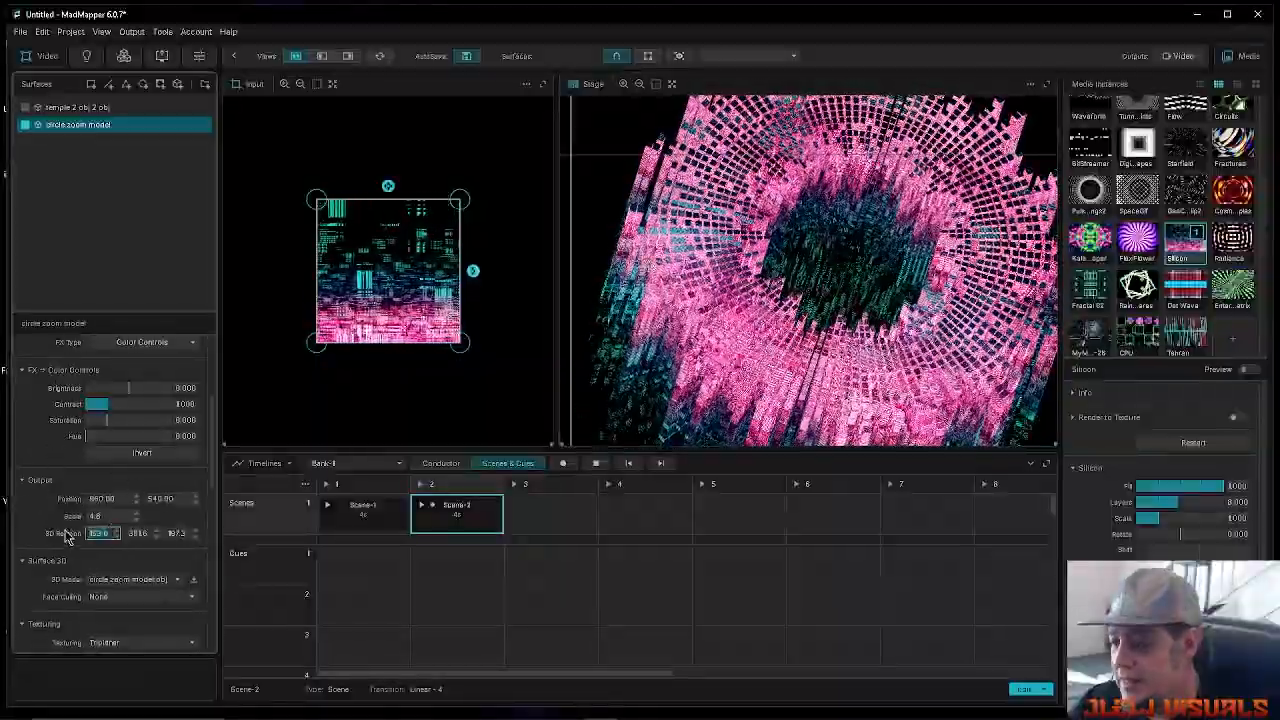
pyautogui.write('0')
pyautogui.press('Return')
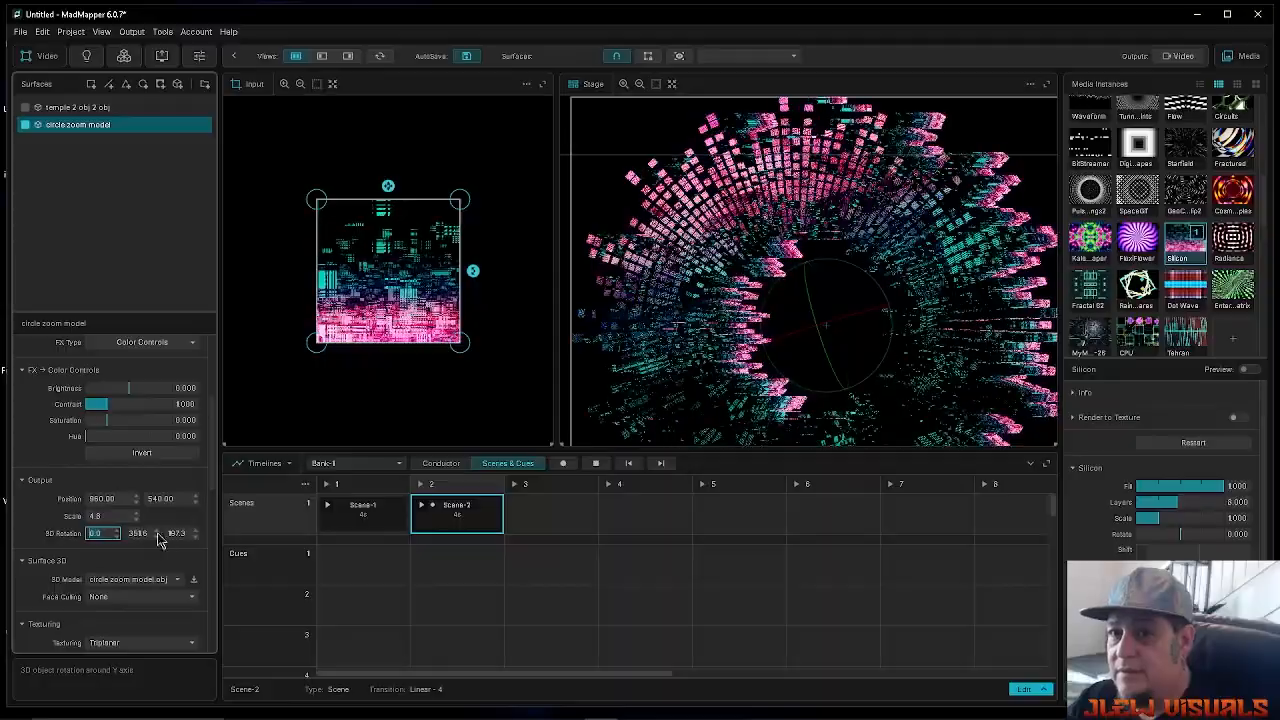
pyautogui.click(148, 533)
pyautogui.press('Return')
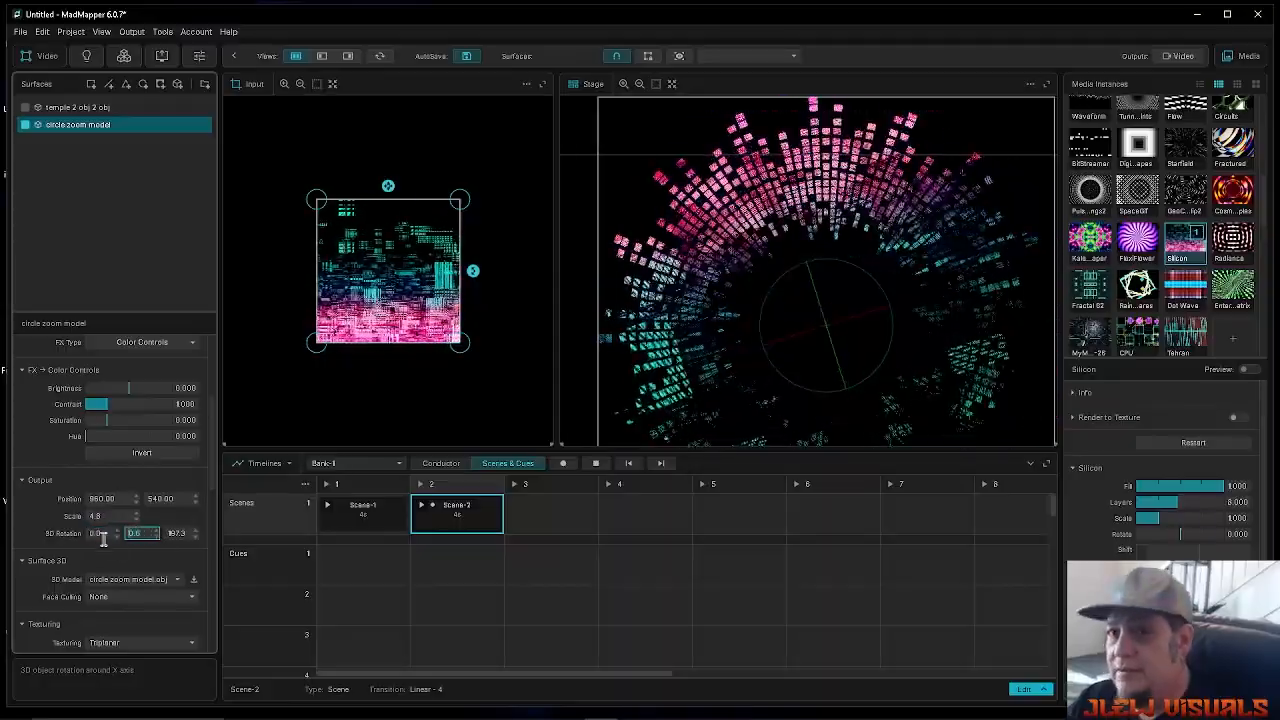
pyautogui.click(187, 535)
pyautogui.write('0')
pyautogui.press('Return')
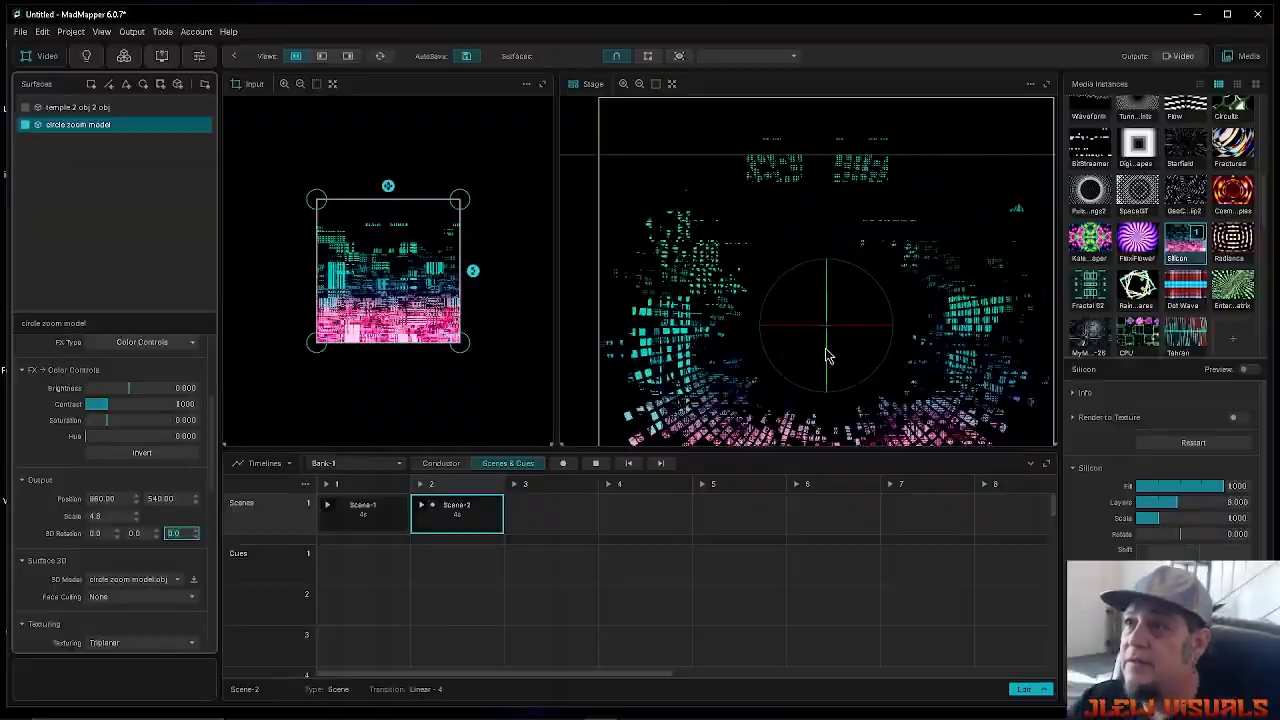
pyautogui.moveTo(826, 355); pyautogui.dragTo(828, 345)
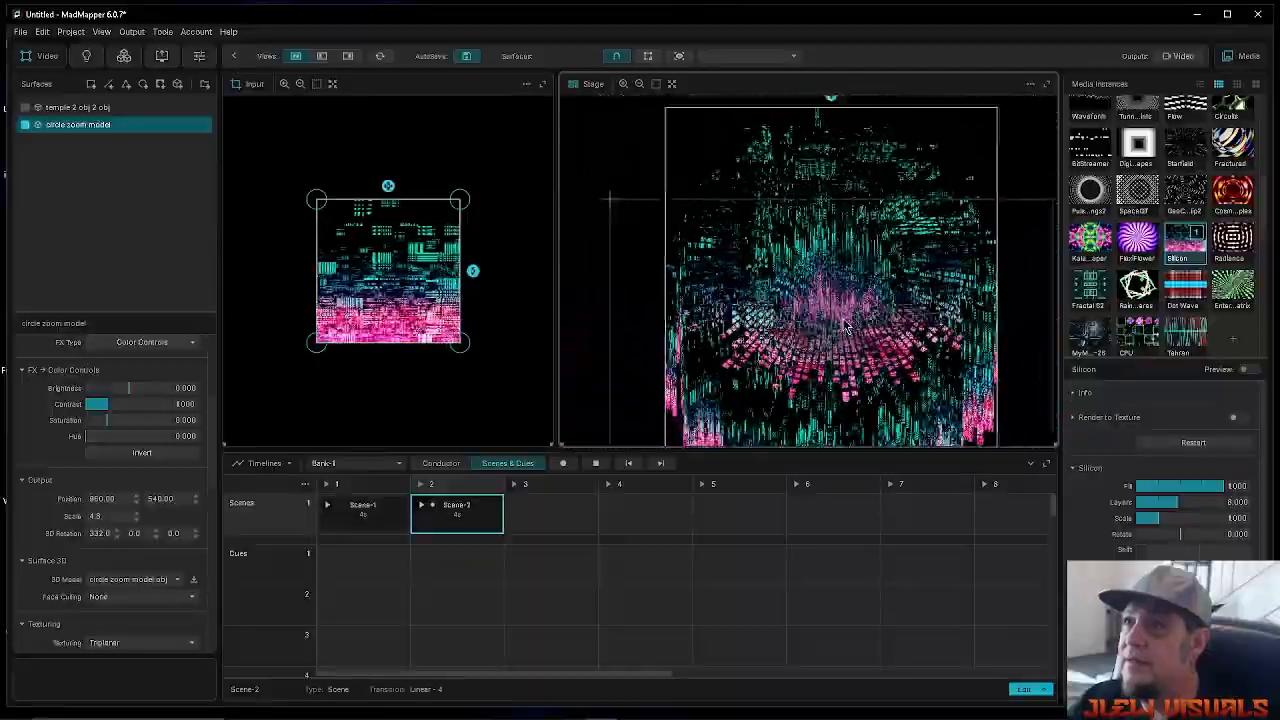
pyautogui.moveTo(843, 337); pyautogui.dragTo(820, 290)
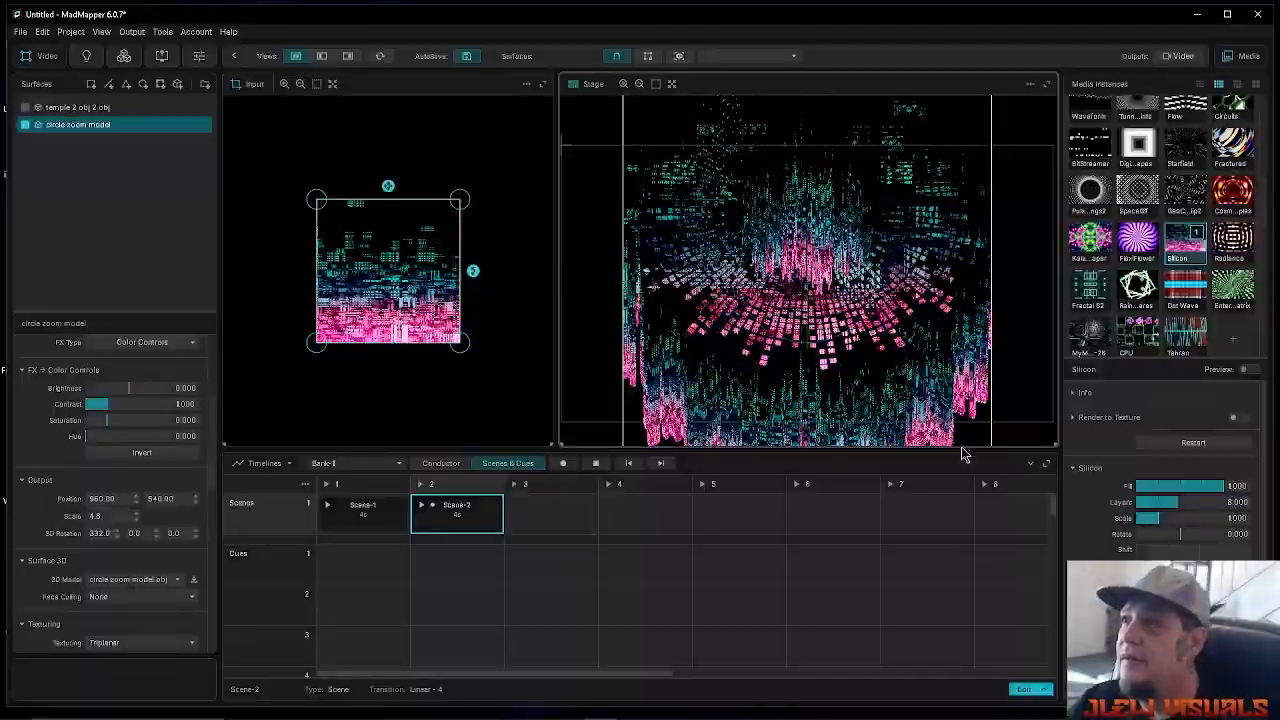
# Store the Silicon look as a scene in column 3 and set its transition duration to 4 seconds.
pyautogui.click(555, 515)
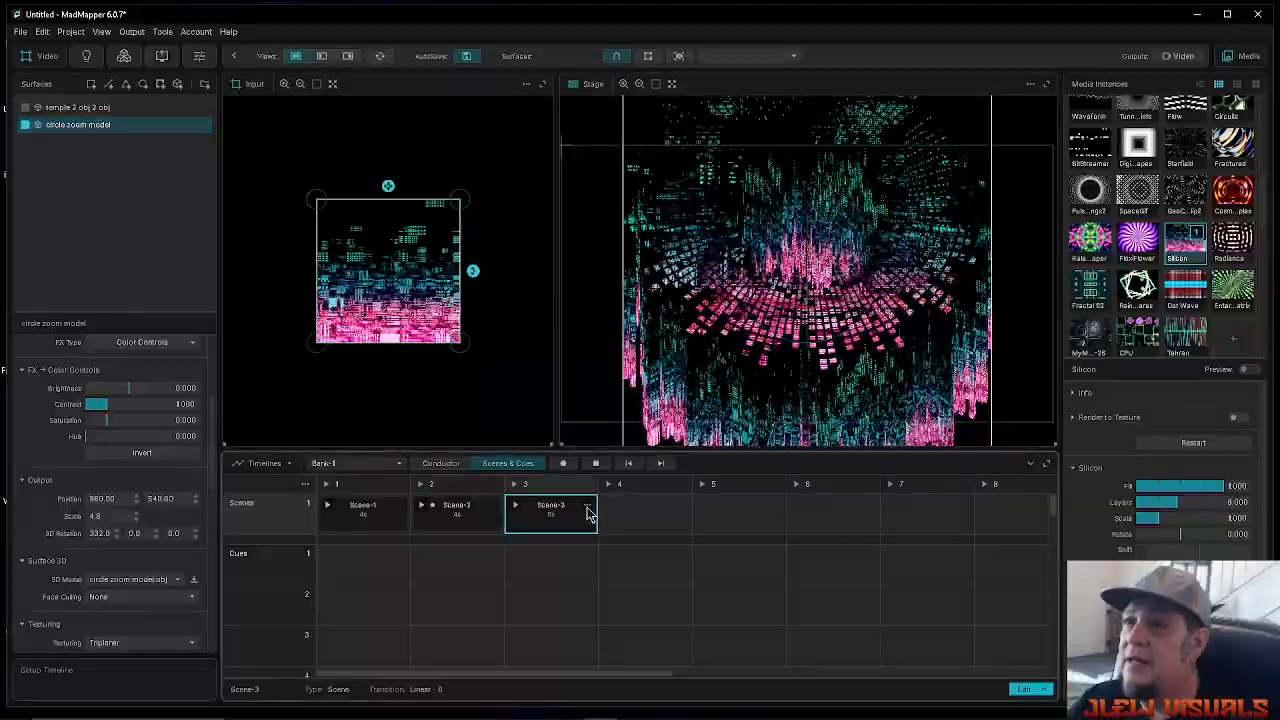
pyautogui.click(589, 512)
pyautogui.write('14')
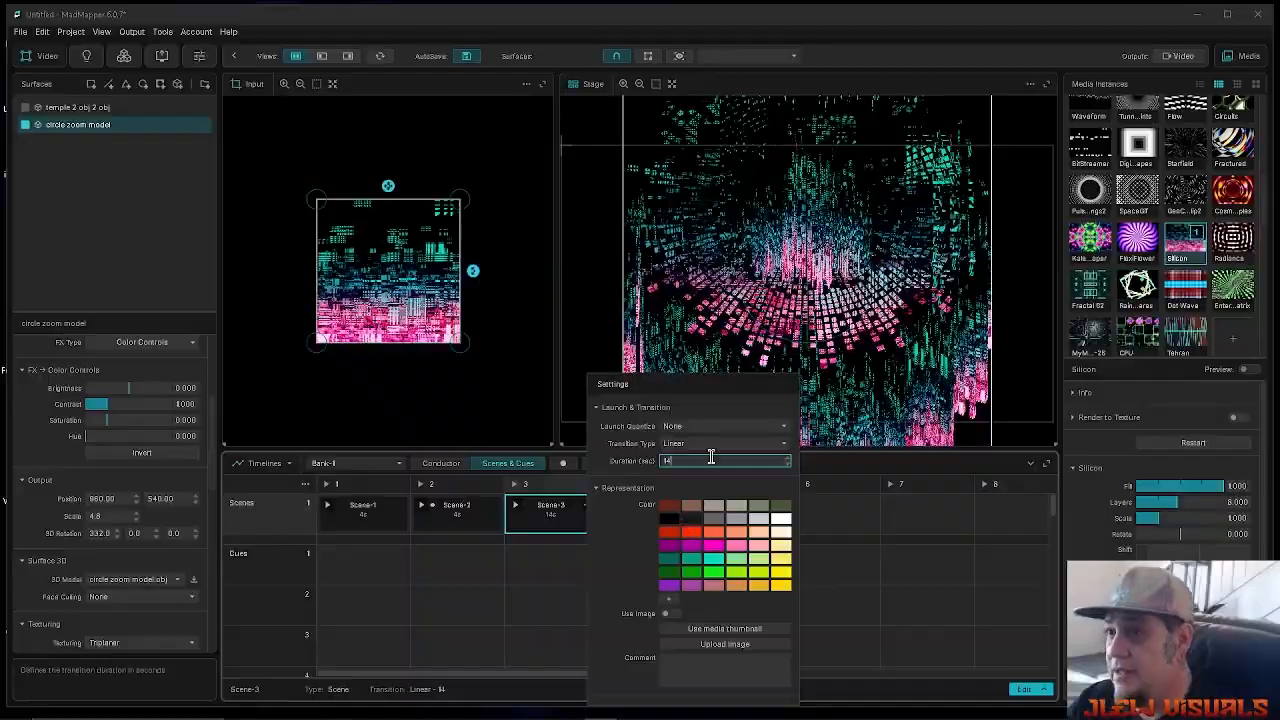
pyautogui.moveTo(684, 462); pyautogui.dragTo(644, 485)
pyautogui.write('4')
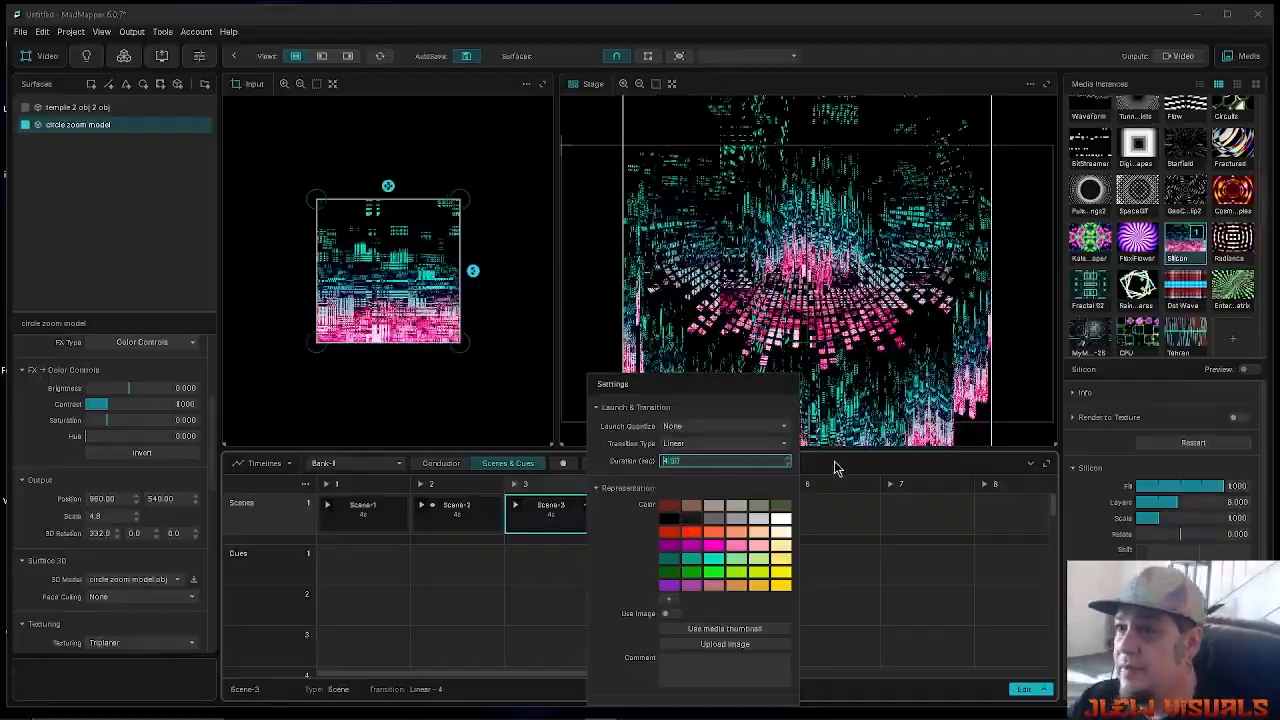
pyautogui.click(630, 516)
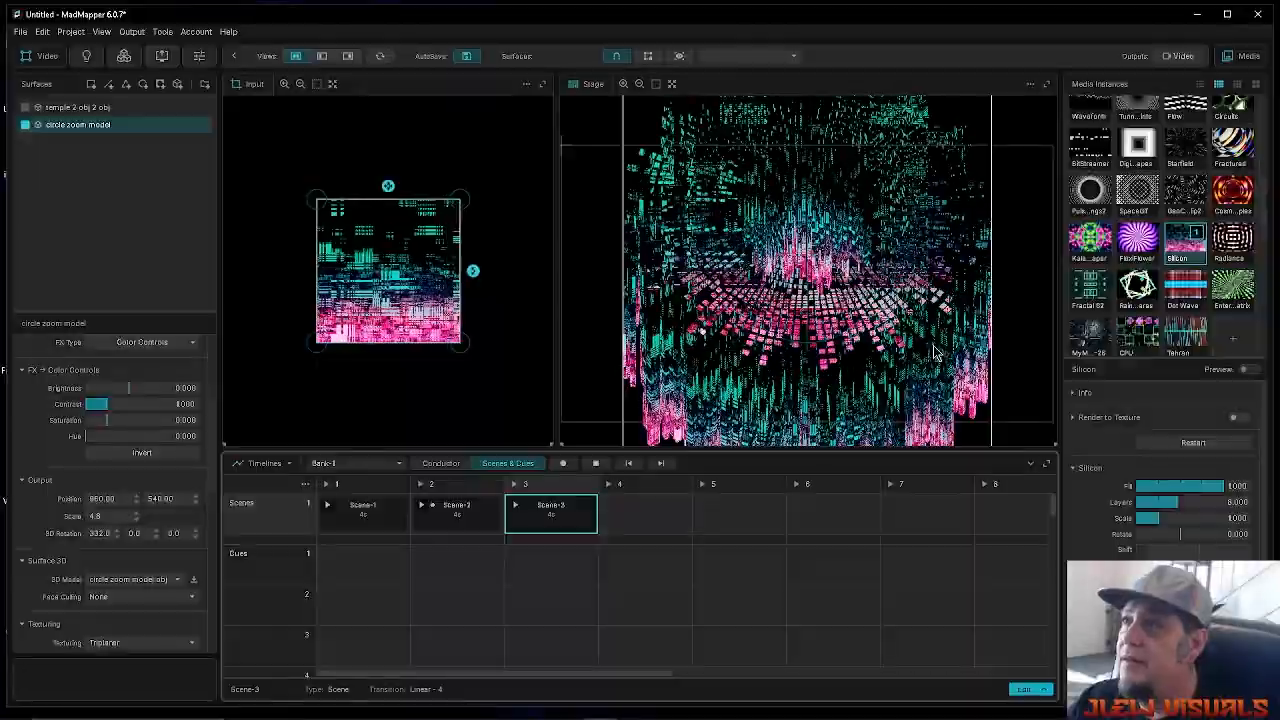
# Hide the circle zoom model, show the temple 2 obj 2 obj surface instead, and enlarge the temple to a scale of about 4.6.
pyautogui.click(25, 125)
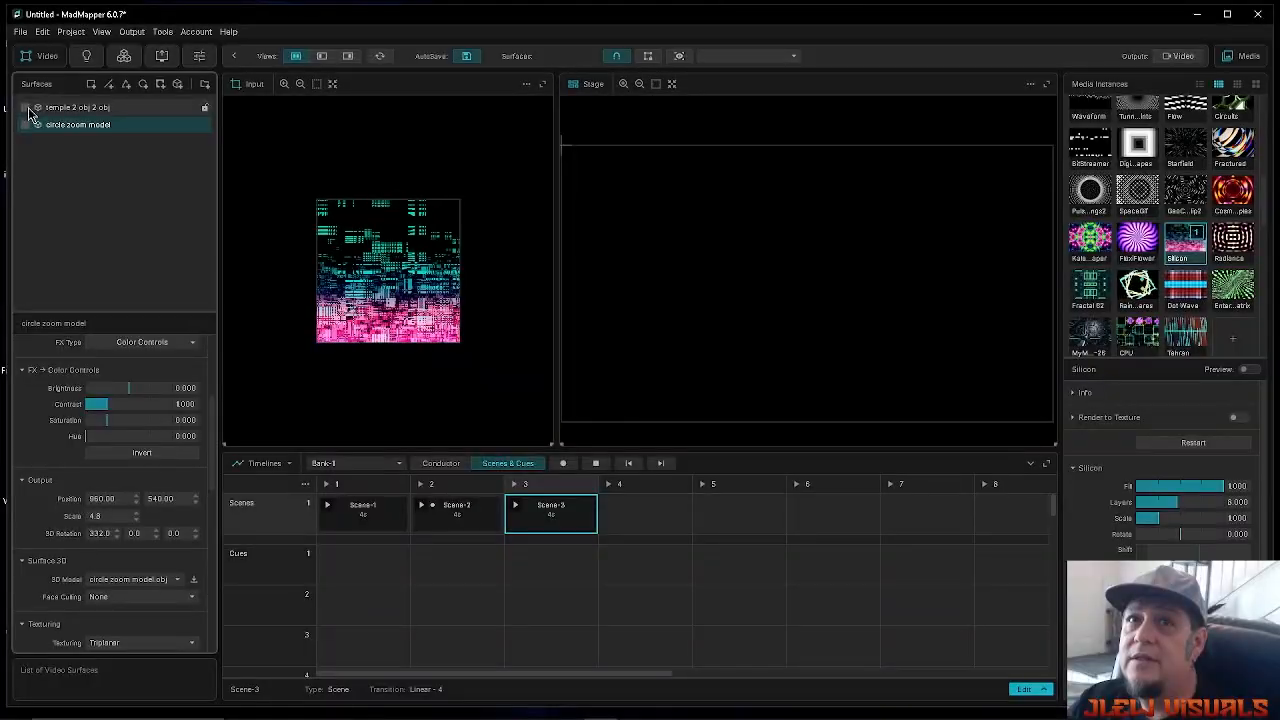
pyautogui.click(37, 109)
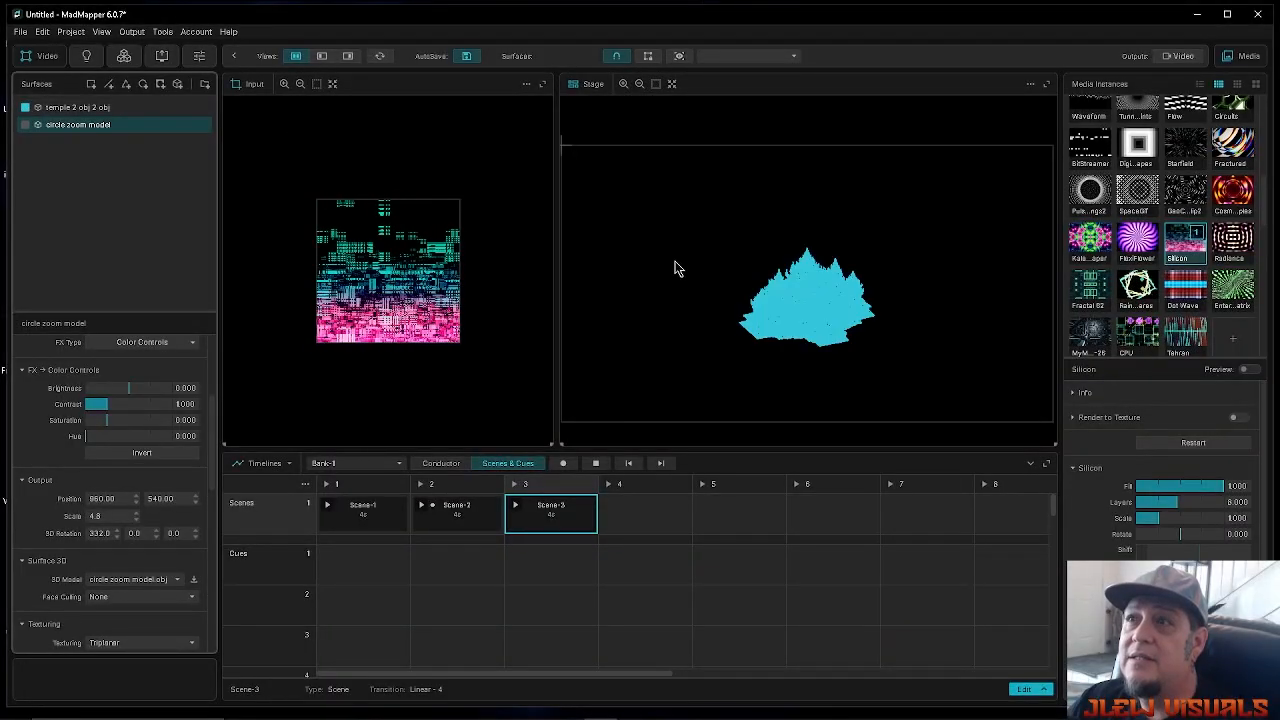
pyautogui.click(819, 311)
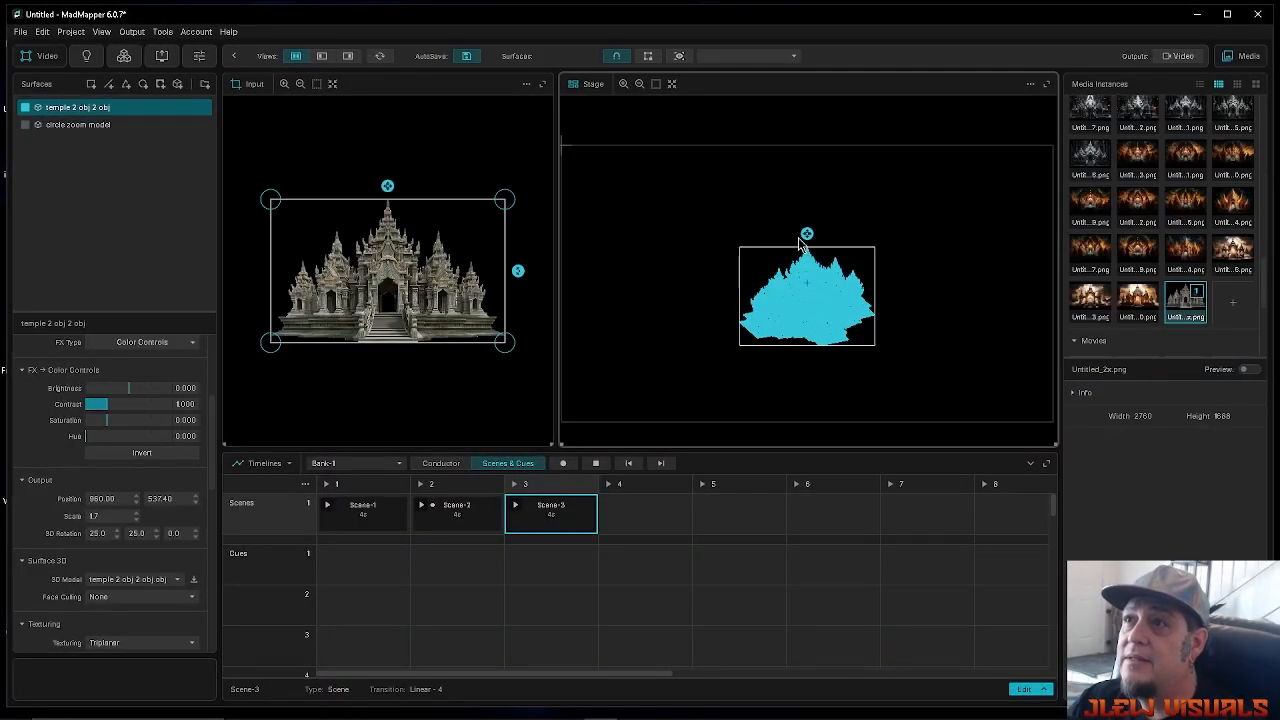
pyautogui.moveTo(808, 235); pyautogui.dragTo(816, 157)
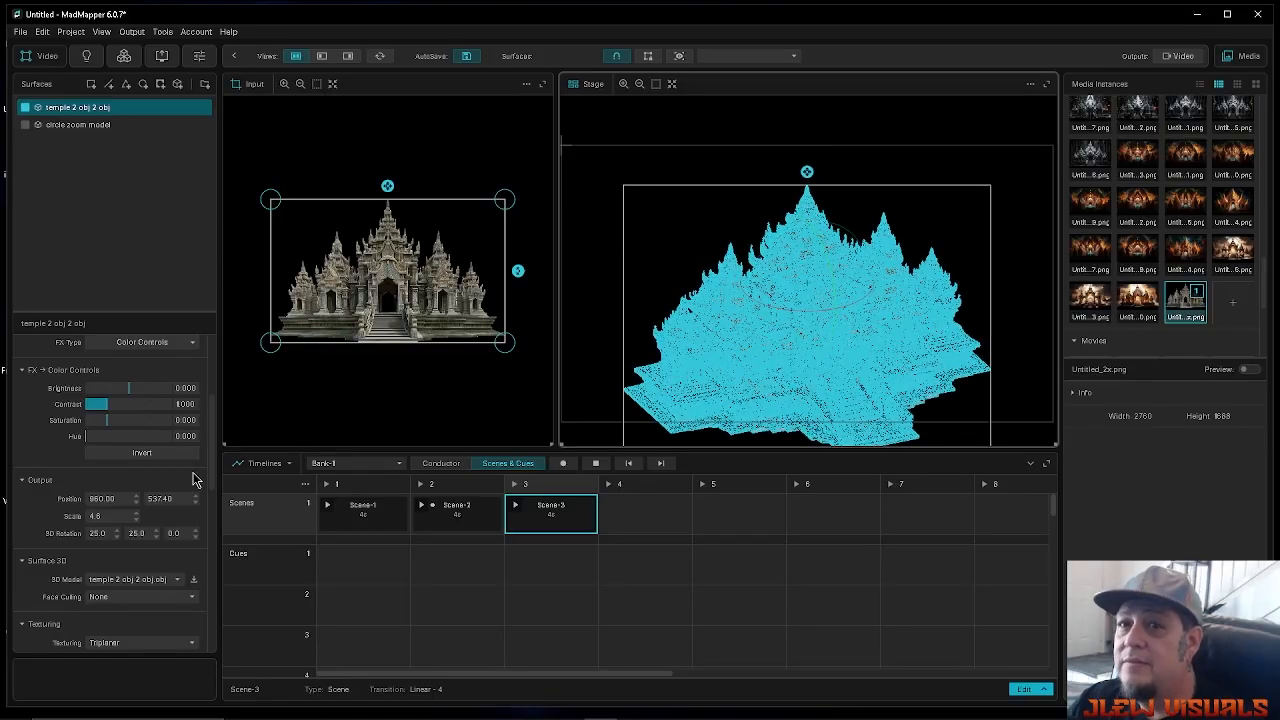
# Set the temple model's 3D rotation to 0 on all three axes and enlarge it to a scale of about 5.3.
pyautogui.click(116, 531)
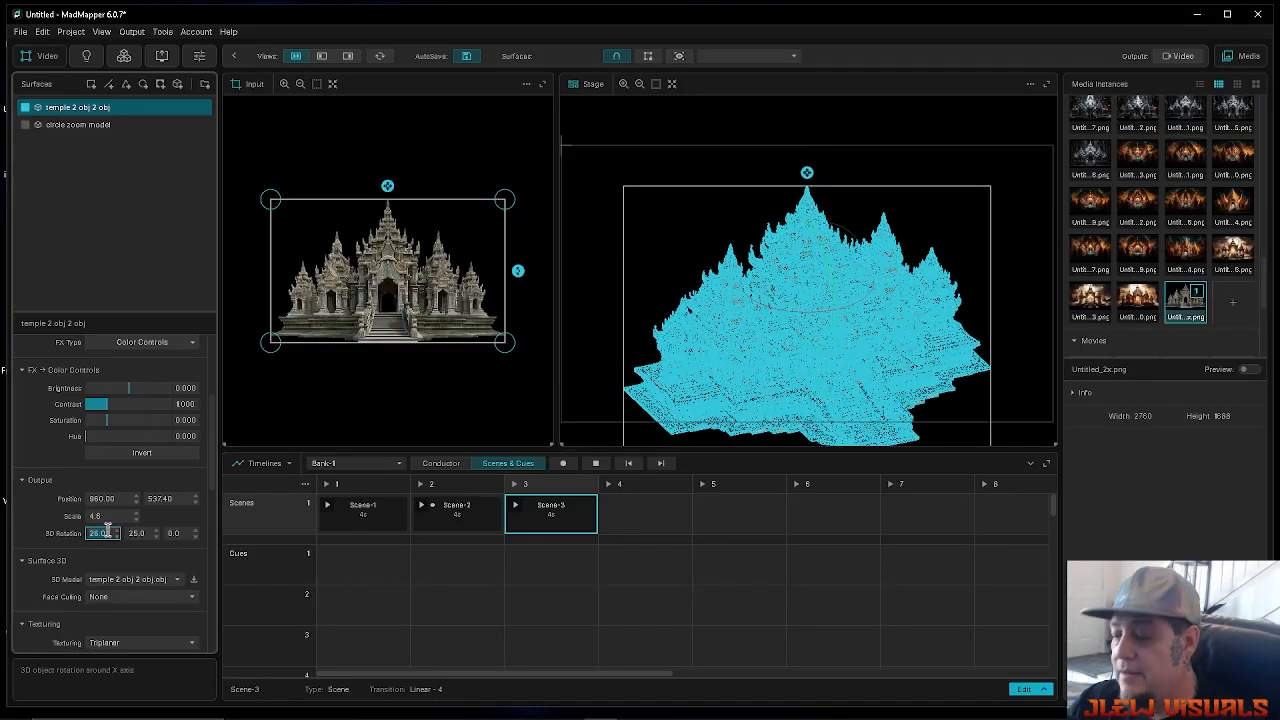
pyautogui.write('0')
pyautogui.press('Return')
pyautogui.click(147, 532)
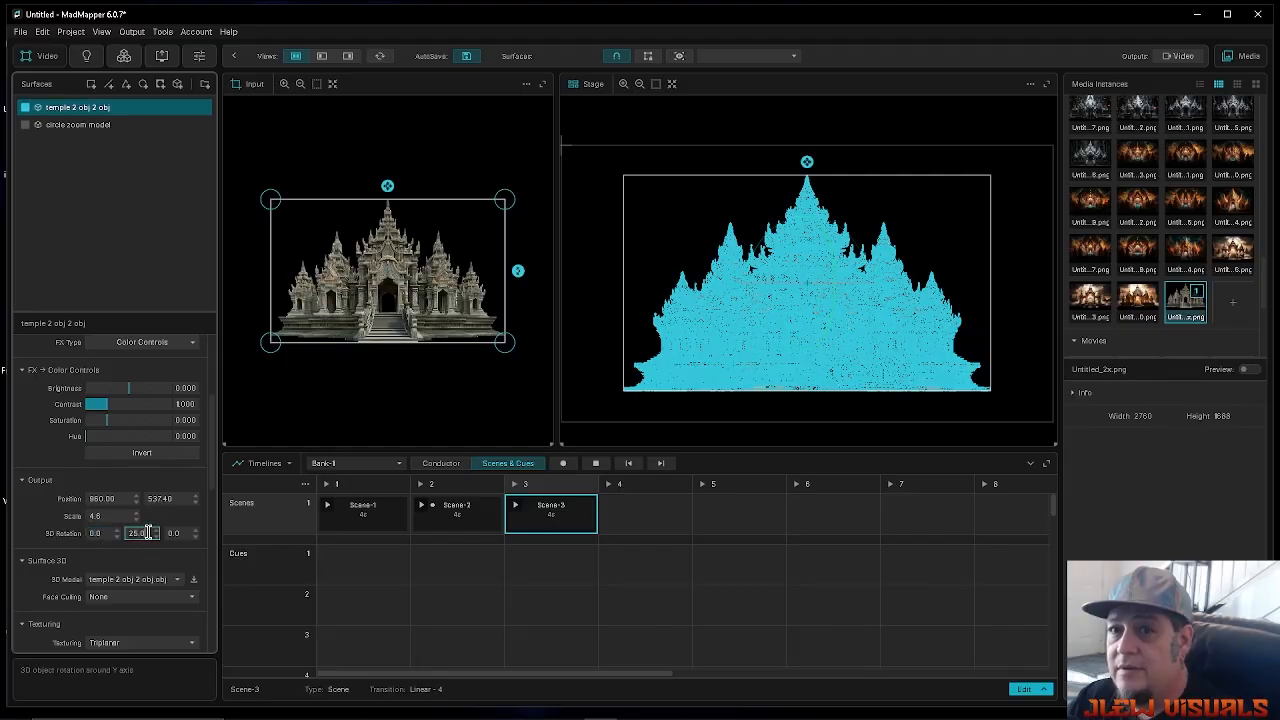
pyautogui.write('0')
pyautogui.press('Return')
pyautogui.click(179, 533)
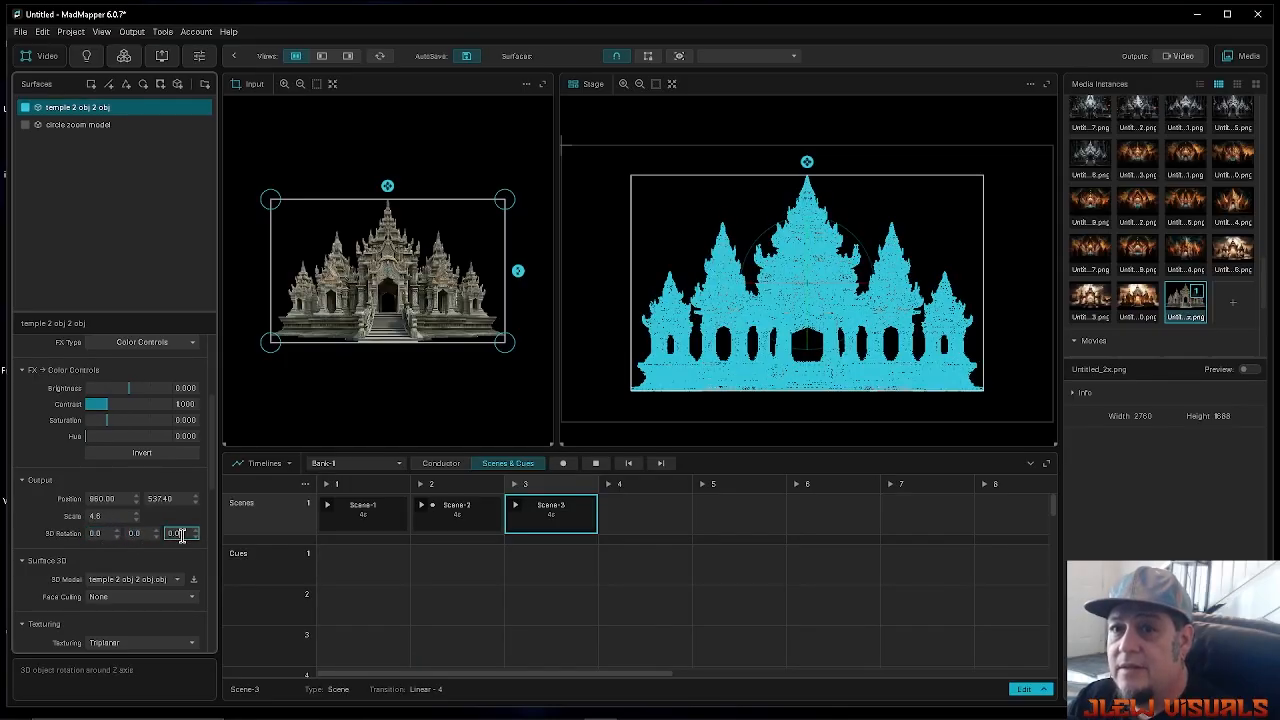
pyautogui.write('0')
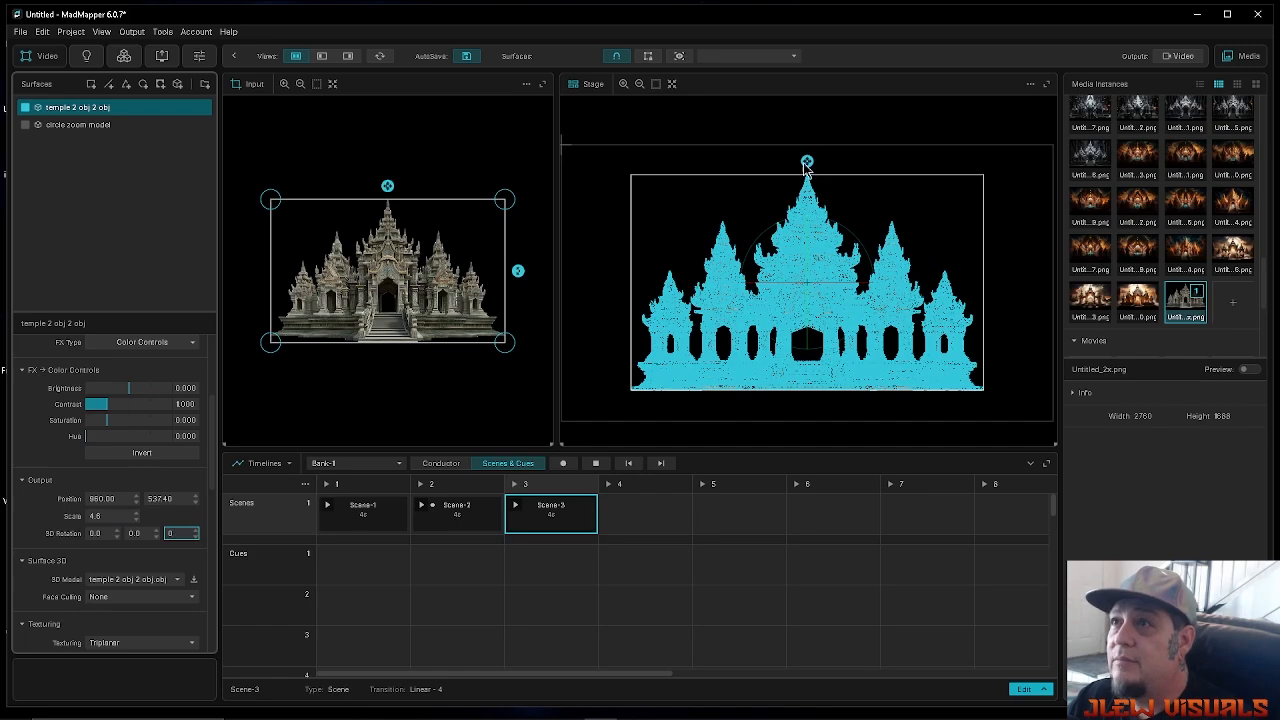
pyautogui.moveTo(806, 168); pyautogui.dragTo(805, 145)
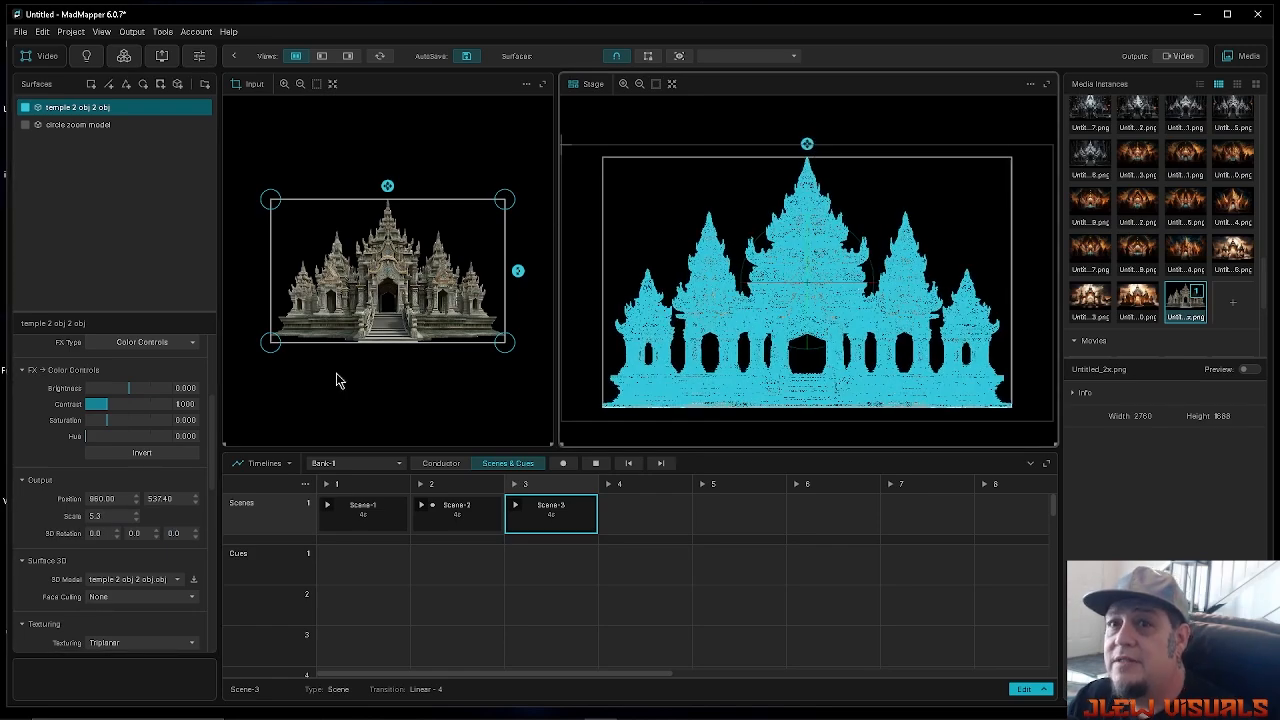
# Recolour the temple model's wireframe to orange, and turn the wireframe off so the image texture is used.
pyautogui.scroll(-5, 40, 424)
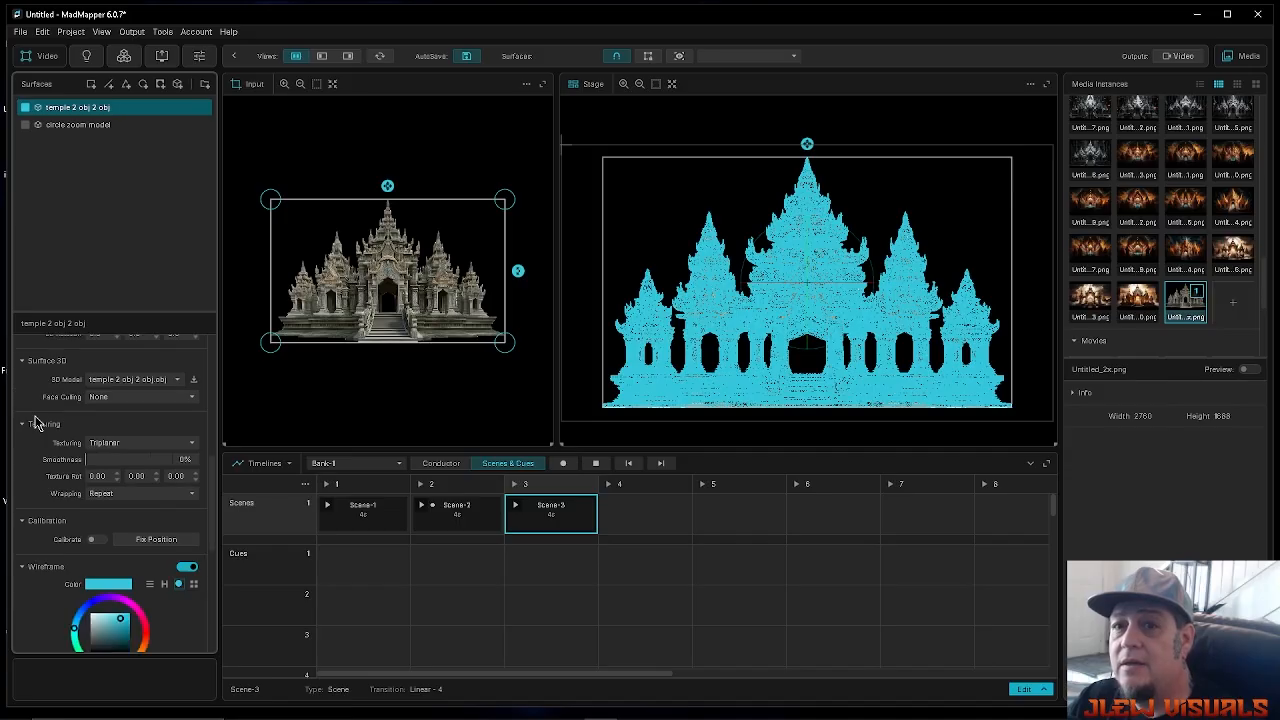
pyautogui.scroll(-4, 36, 424)
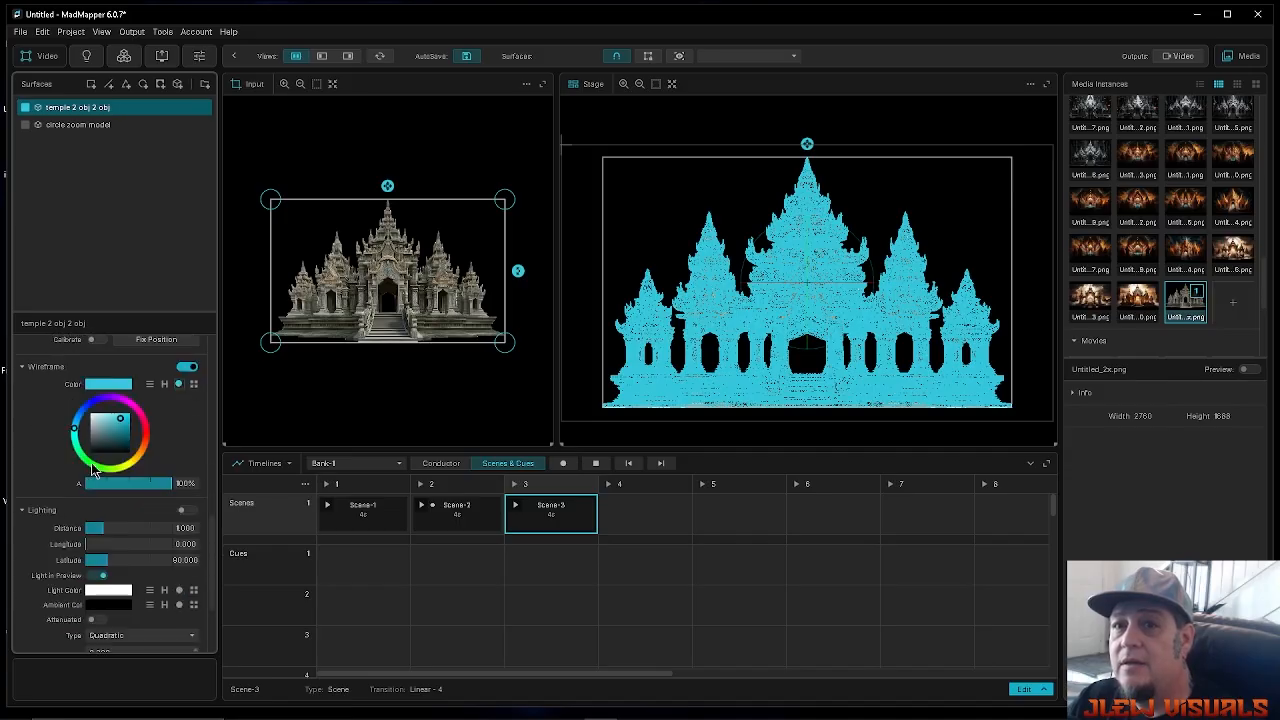
pyautogui.click(143, 418)
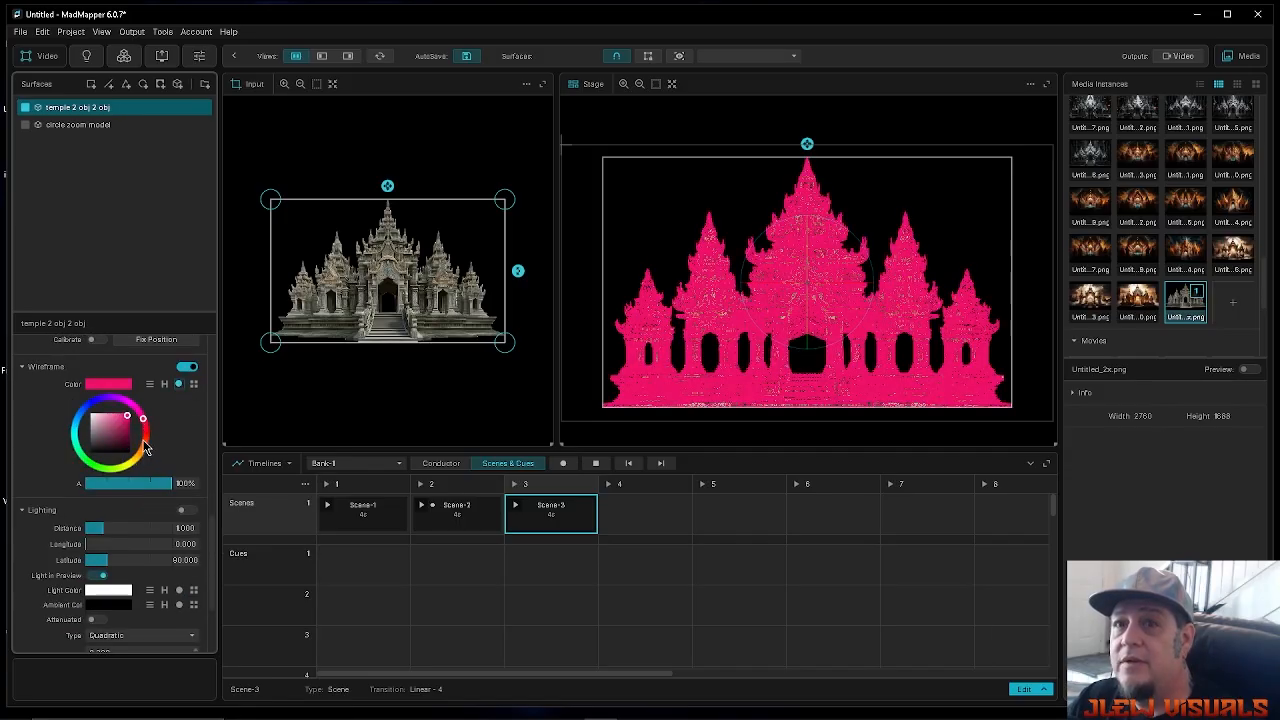
pyautogui.moveTo(143, 450)
pyautogui.mouseDown()
pyautogui.moveTo(122, 462)
pyautogui.moveTo(139, 453)
pyautogui.mouseUp()
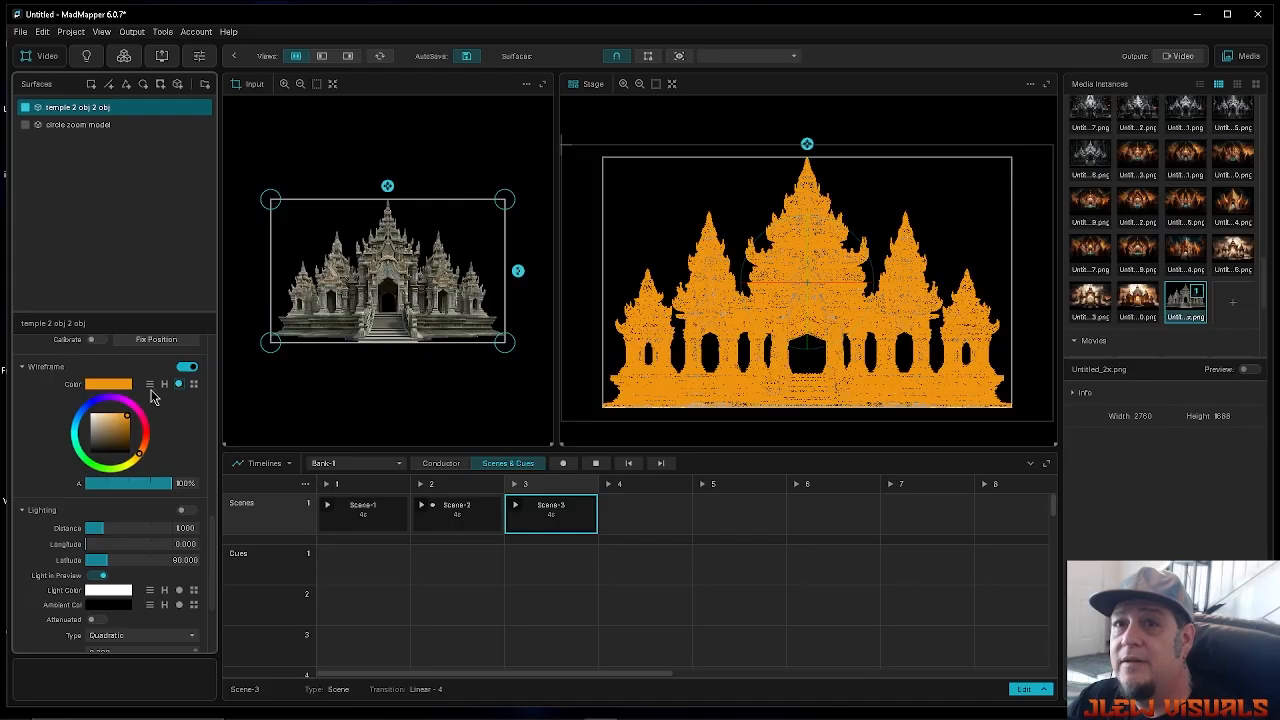
pyautogui.click(186, 369)
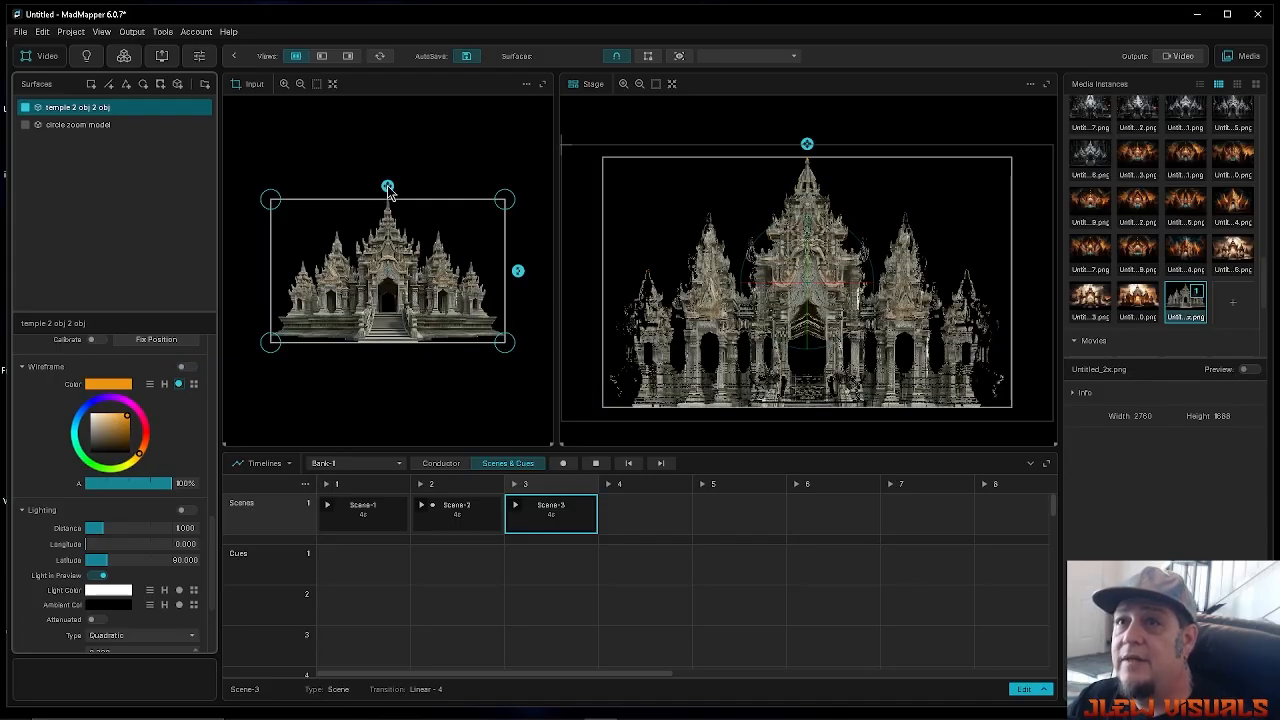
# Shrink and reshape the temple's input frame around the temple picture so the texture lines up with the 3D model.
pyautogui.moveTo(388, 192)
pyautogui.mouseDown()
pyautogui.moveTo(388, 228)
pyautogui.moveTo(403, 197)
pyautogui.mouseUp()
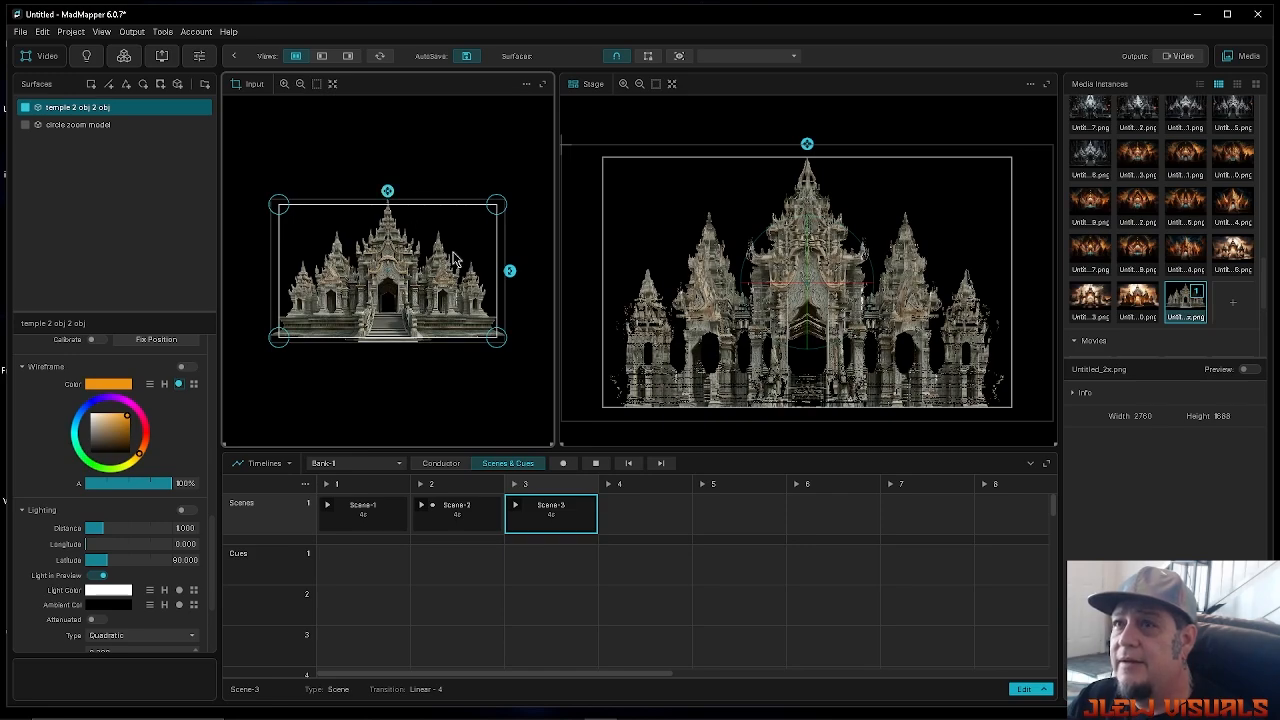
pyautogui.click(496, 208)
pyautogui.moveTo(496, 208); pyautogui.dragTo(491, 219)
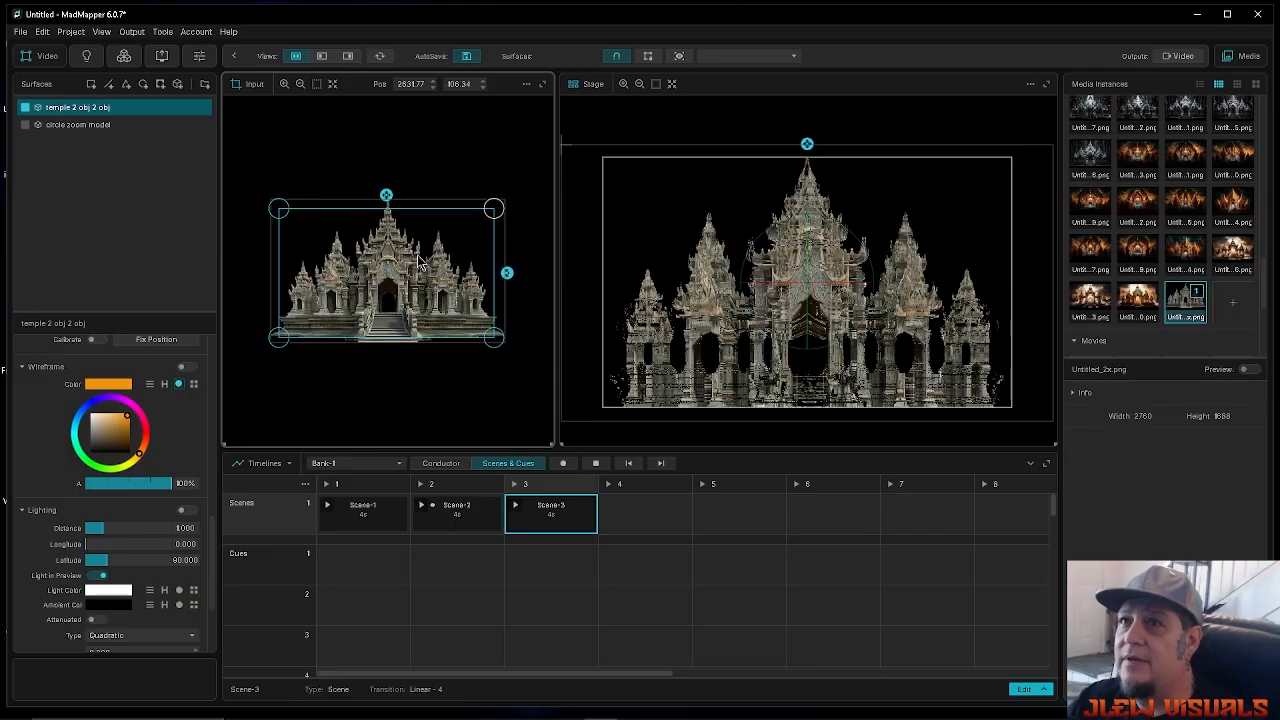
pyautogui.click(389, 199)
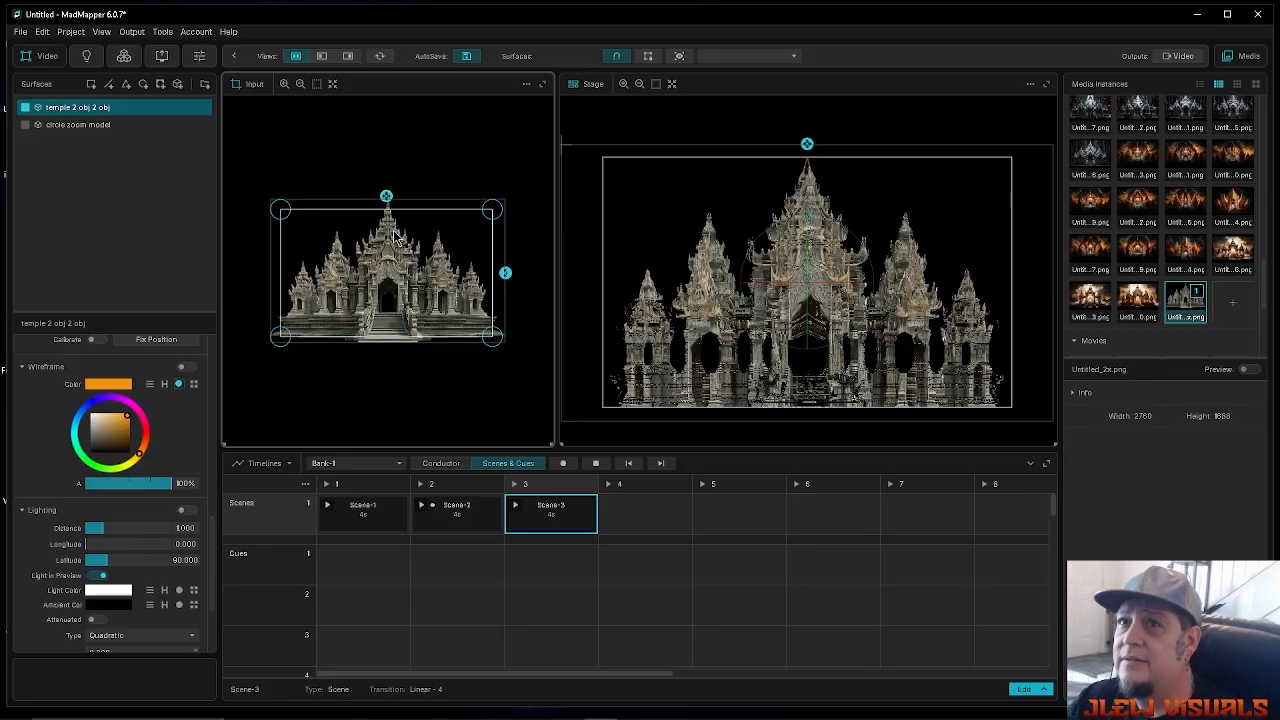
pyautogui.moveTo(391, 232)
pyautogui.mouseDown()
pyautogui.moveTo(393, 243)
pyautogui.moveTo(363, 243)
pyautogui.moveTo(394, 243)
pyautogui.moveTo(386, 229)
pyautogui.moveTo(381, 240)
pyautogui.moveTo(390, 195)
pyautogui.moveTo(373, 229)
pyautogui.mouseUp()
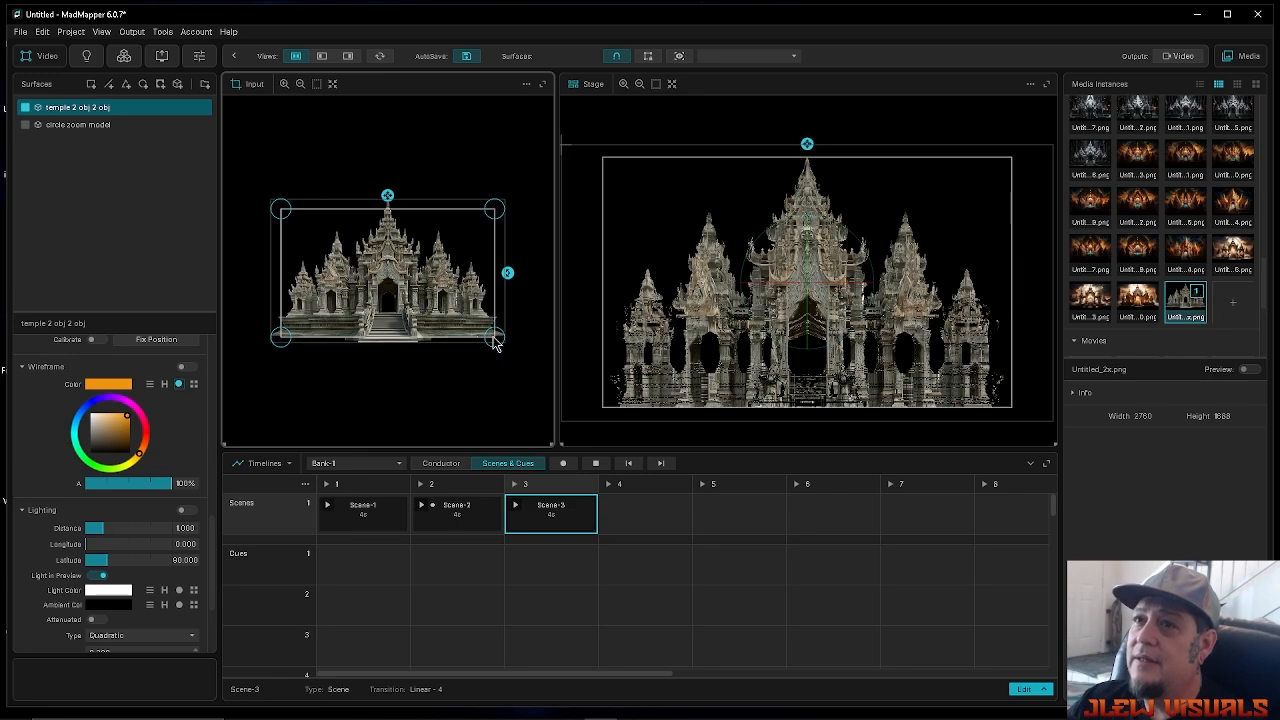
pyautogui.moveTo(495, 343); pyautogui.dragTo(495, 348)
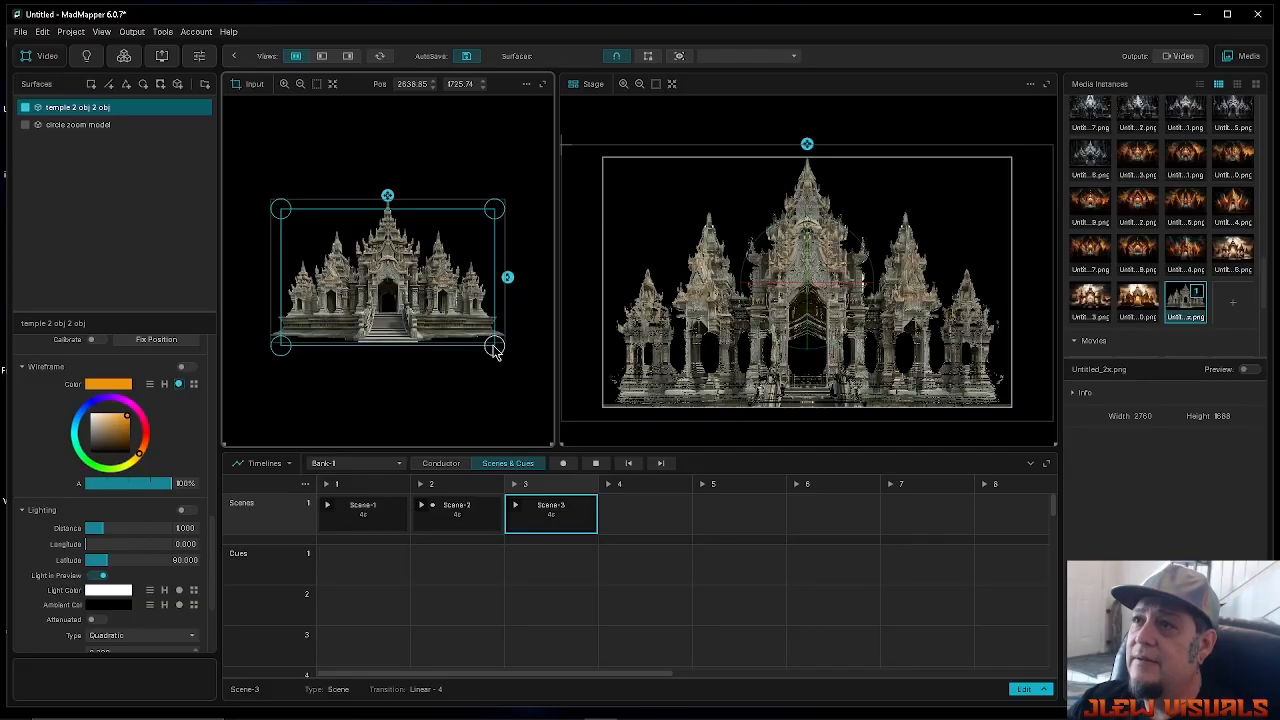
# Fine-tune the right-hand corners of the temple's input frame, placing the lower one at about 2655, 1679.
pyautogui.click(495, 210)
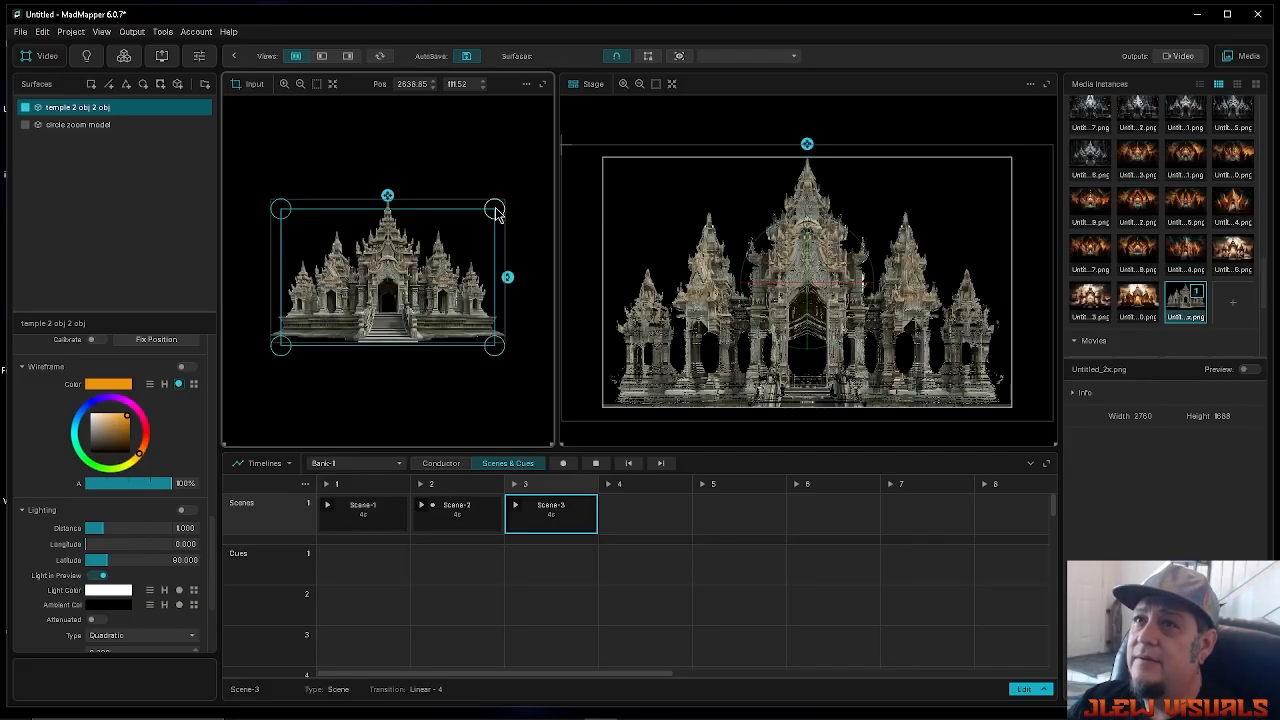
pyautogui.moveTo(495, 211)
pyautogui.mouseDown()
pyautogui.moveTo(505, 202)
pyautogui.moveTo(498, 211)
pyautogui.mouseUp()
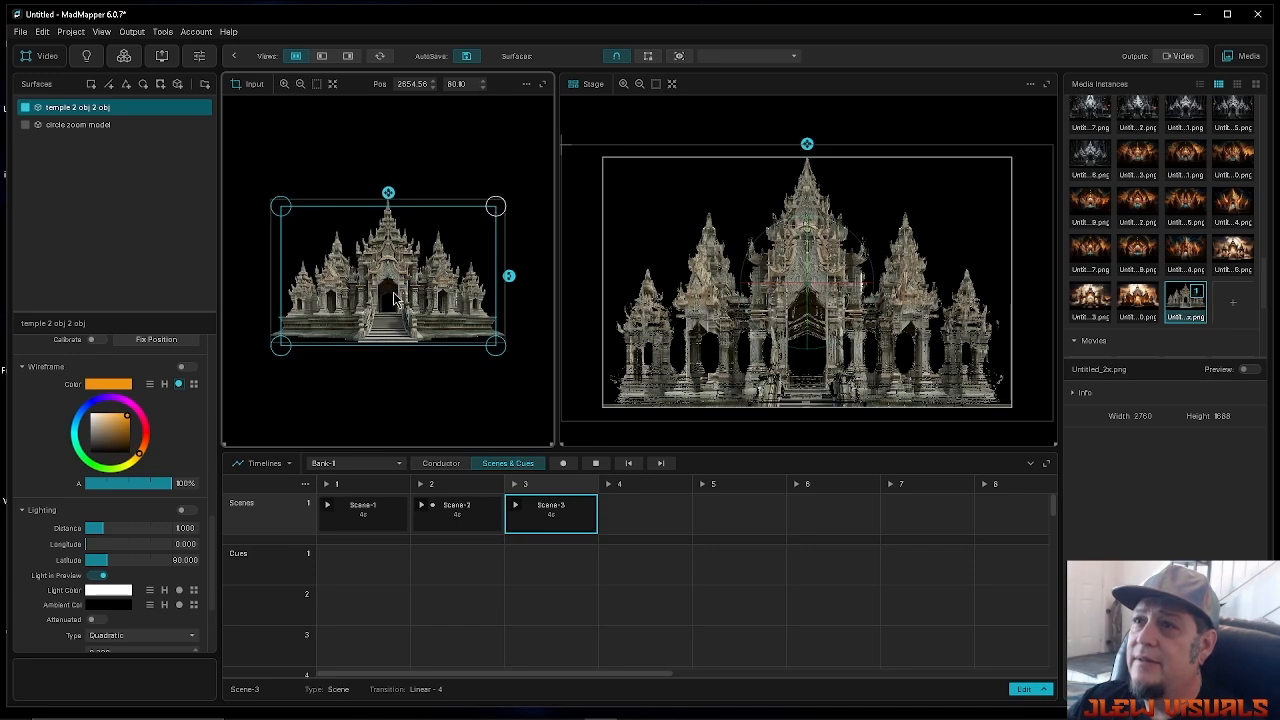
pyautogui.click(498, 350)
pyautogui.moveTo(498, 350)
pyautogui.mouseDown()
pyautogui.moveTo(500, 376)
pyautogui.moveTo(497, 343)
pyautogui.mouseUp()
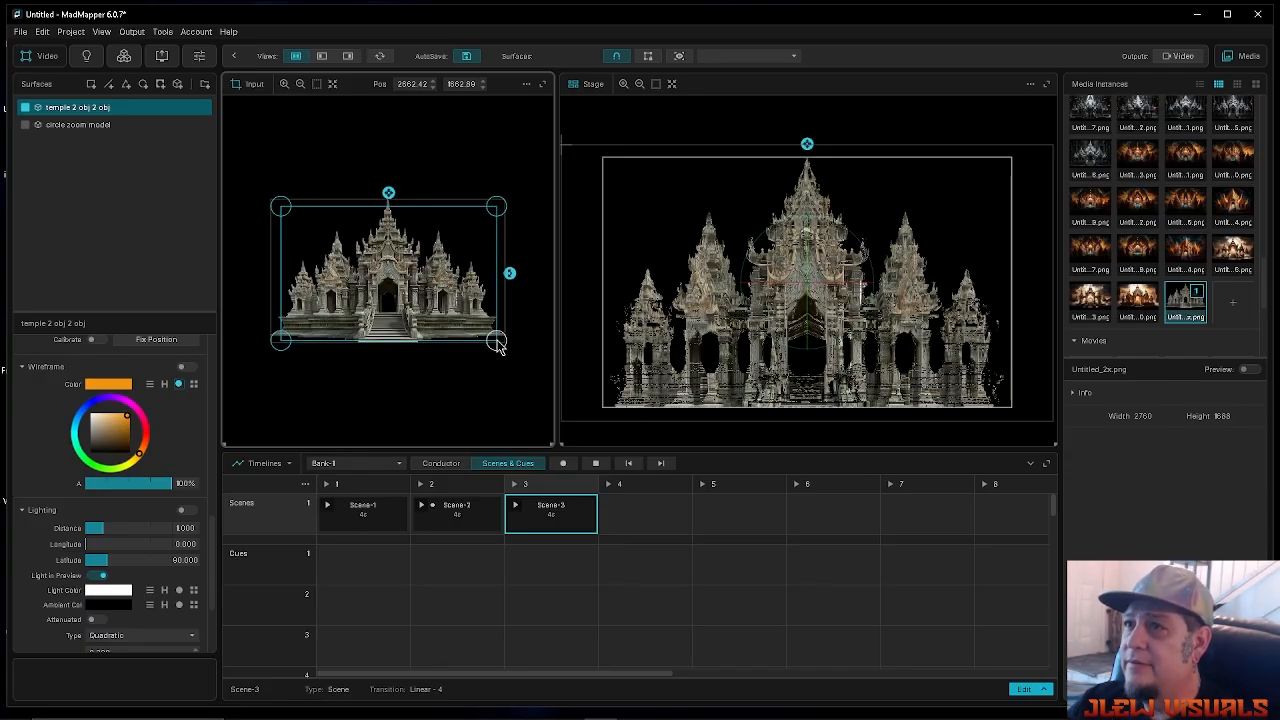
pyautogui.moveTo(498, 344); pyautogui.dragTo(498, 341)
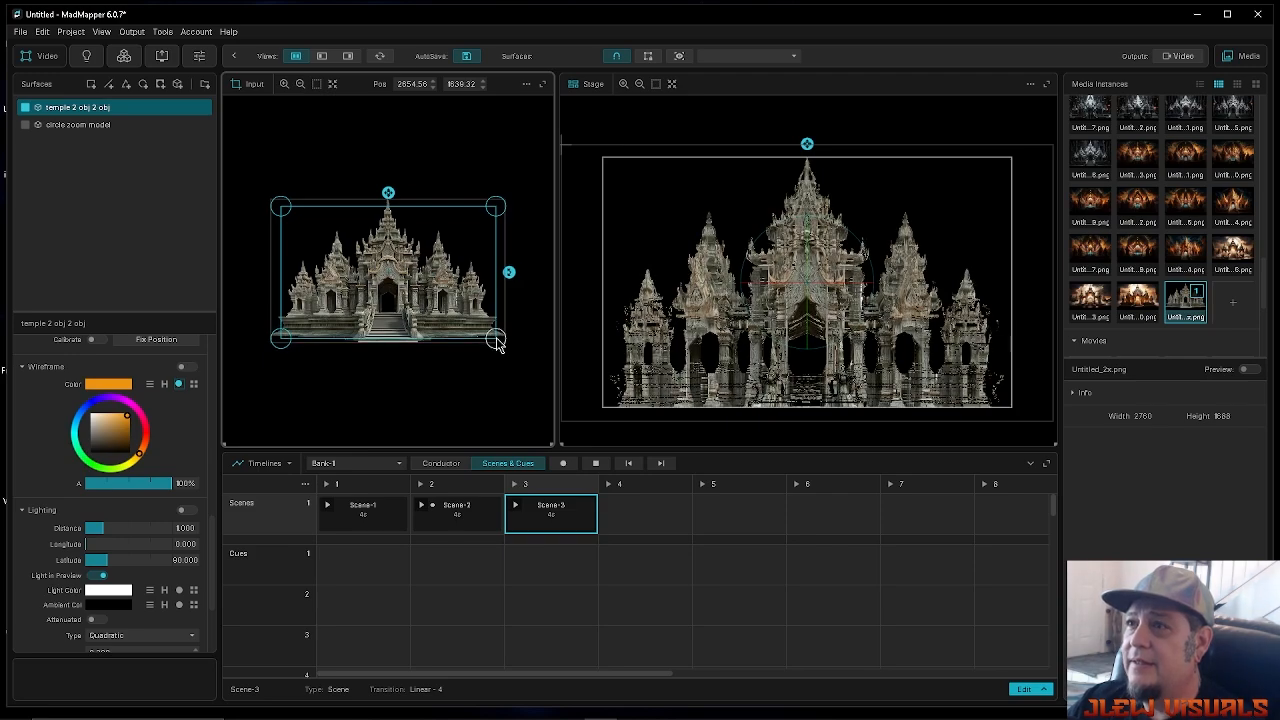
pyautogui.moveTo(498, 342); pyautogui.dragTo(498, 347)
# Compare Clamp to Edge and Clamp to Border texture wrapping on the temple model, and keep Clamp to Edge.
pyautogui.scroll(4, 170, 428)
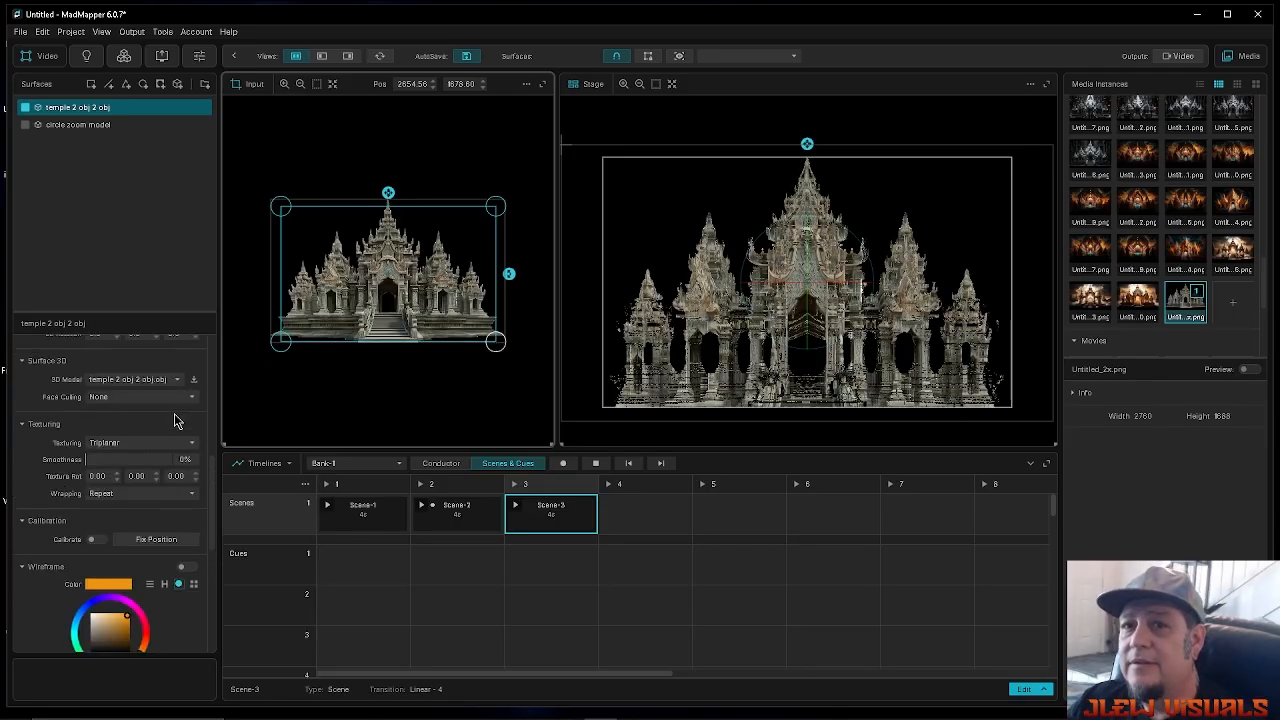
pyautogui.click(153, 494)
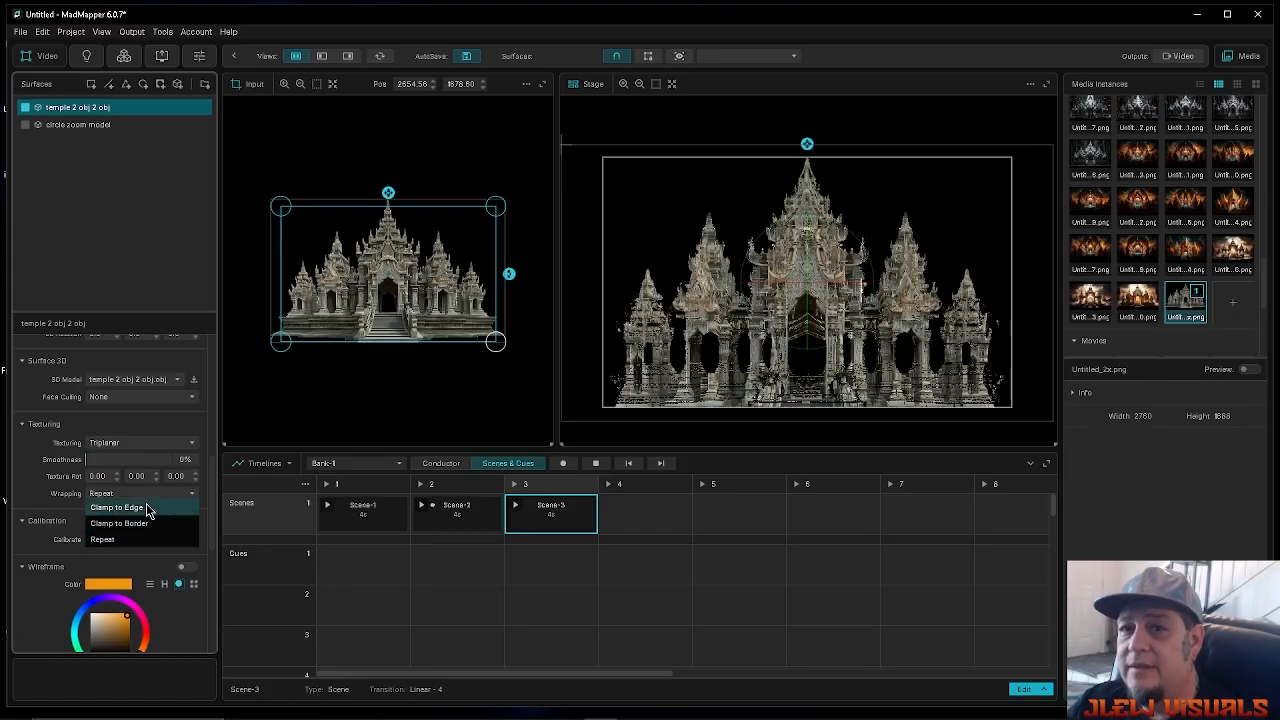
pyautogui.click(148, 508)
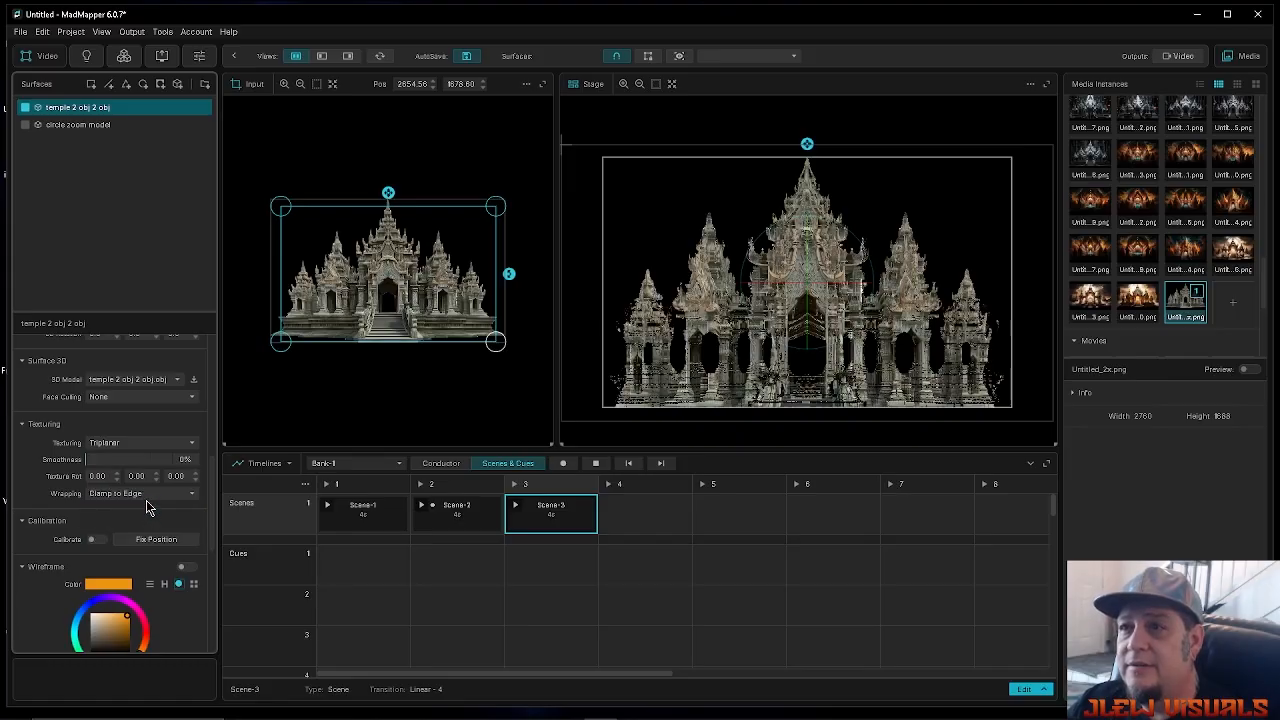
pyautogui.click(147, 495)
pyautogui.click(146, 523)
pyautogui.click(147, 495)
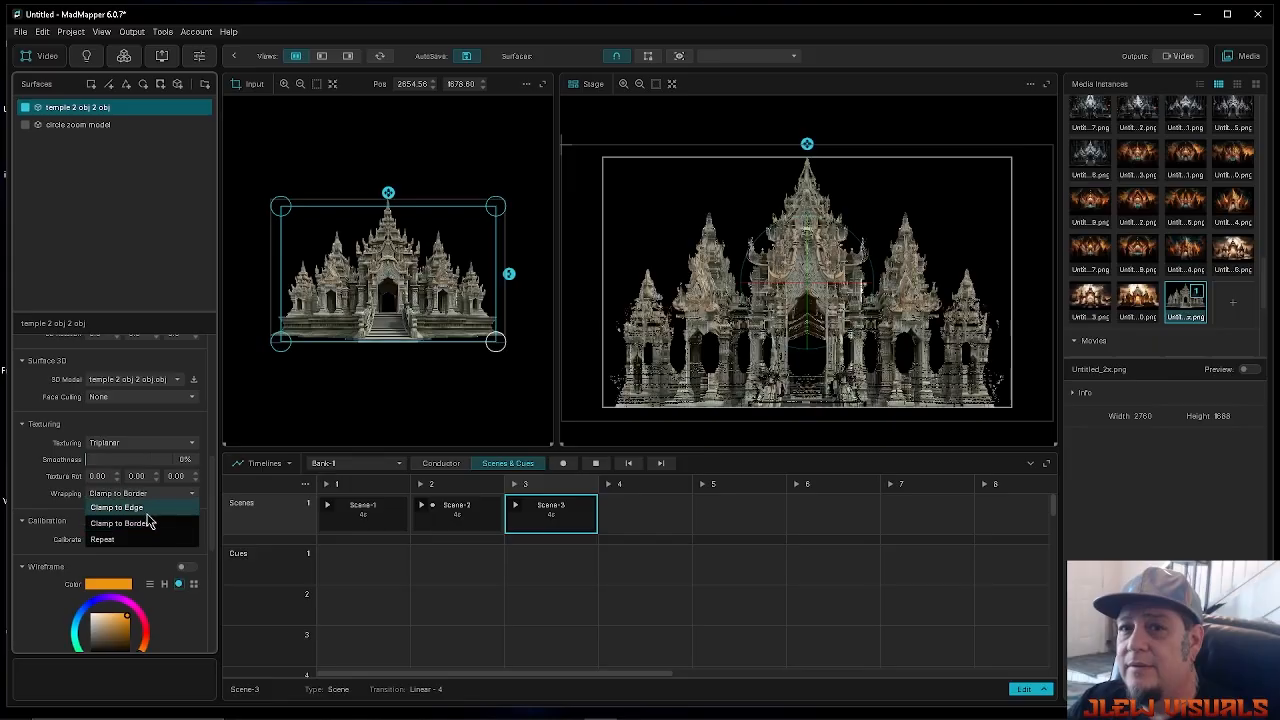
pyautogui.click(147, 507)
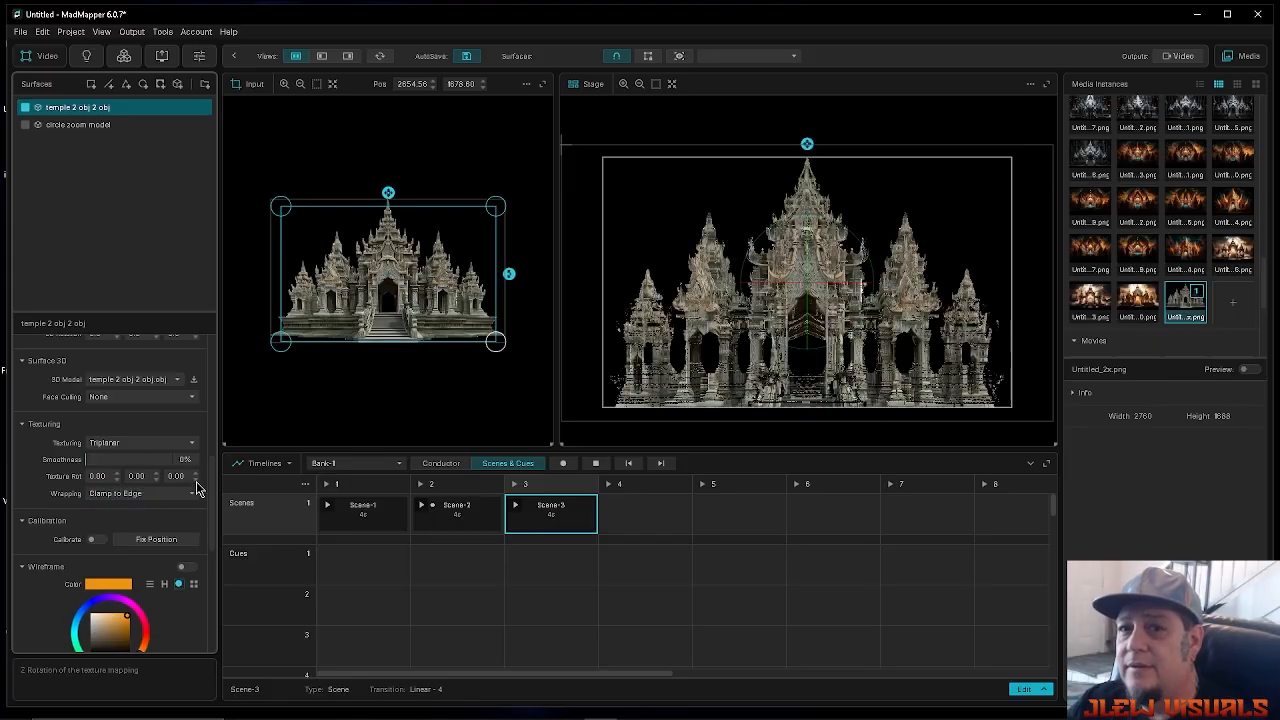
# Try rotating the temple's texture mapping by 45 degrees about Z, and reset it to 0.
pyautogui.click(182, 476)
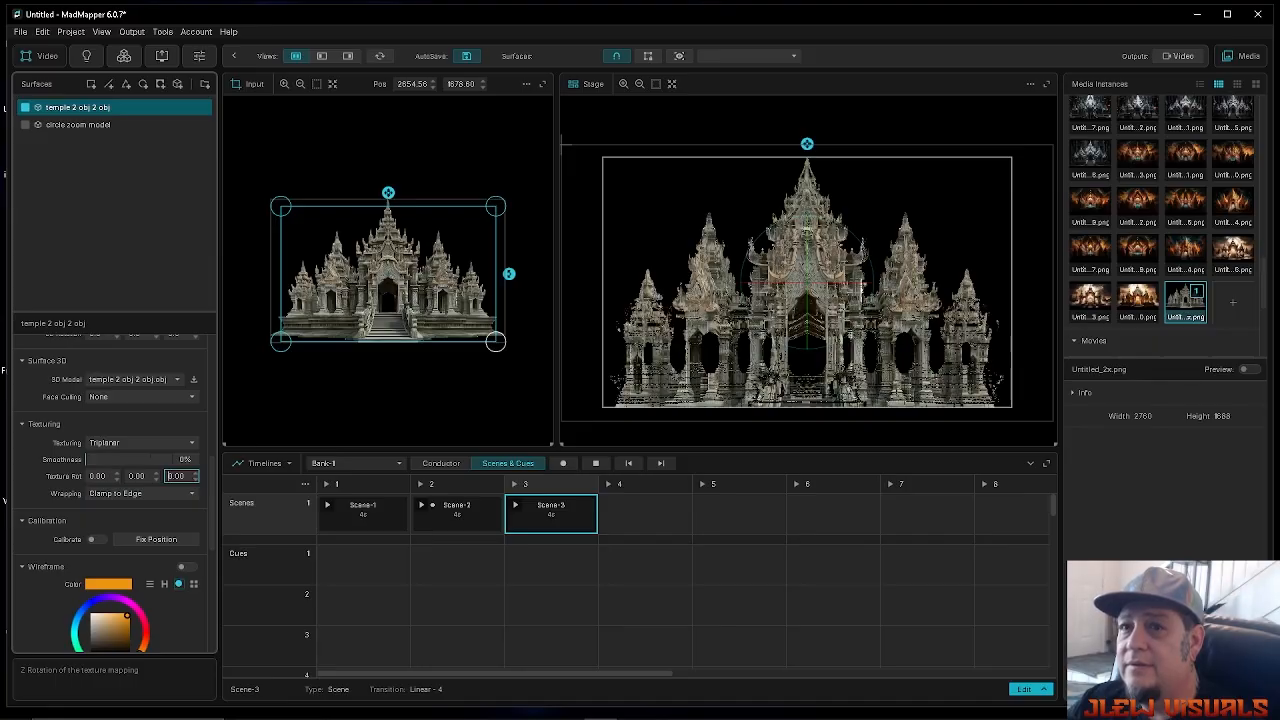
pyautogui.write('45')
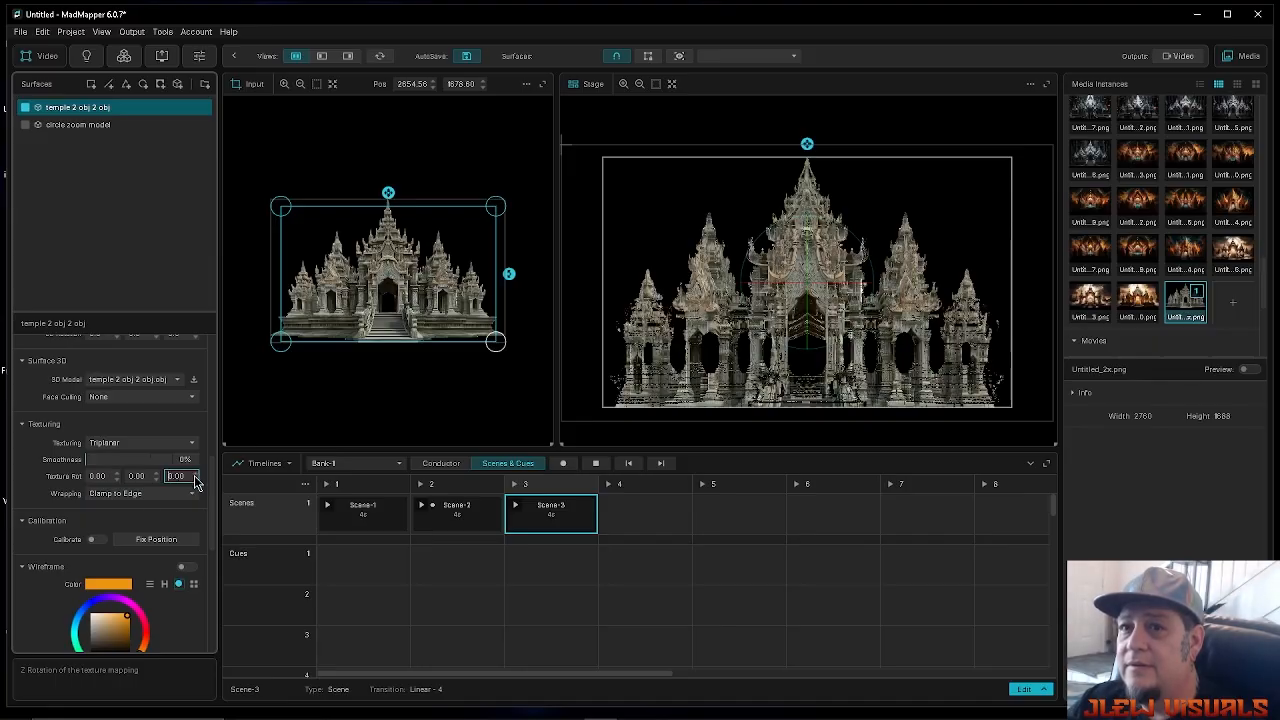
pyautogui.press('Return')
pyautogui.write('0')
pyautogui.press('Return')
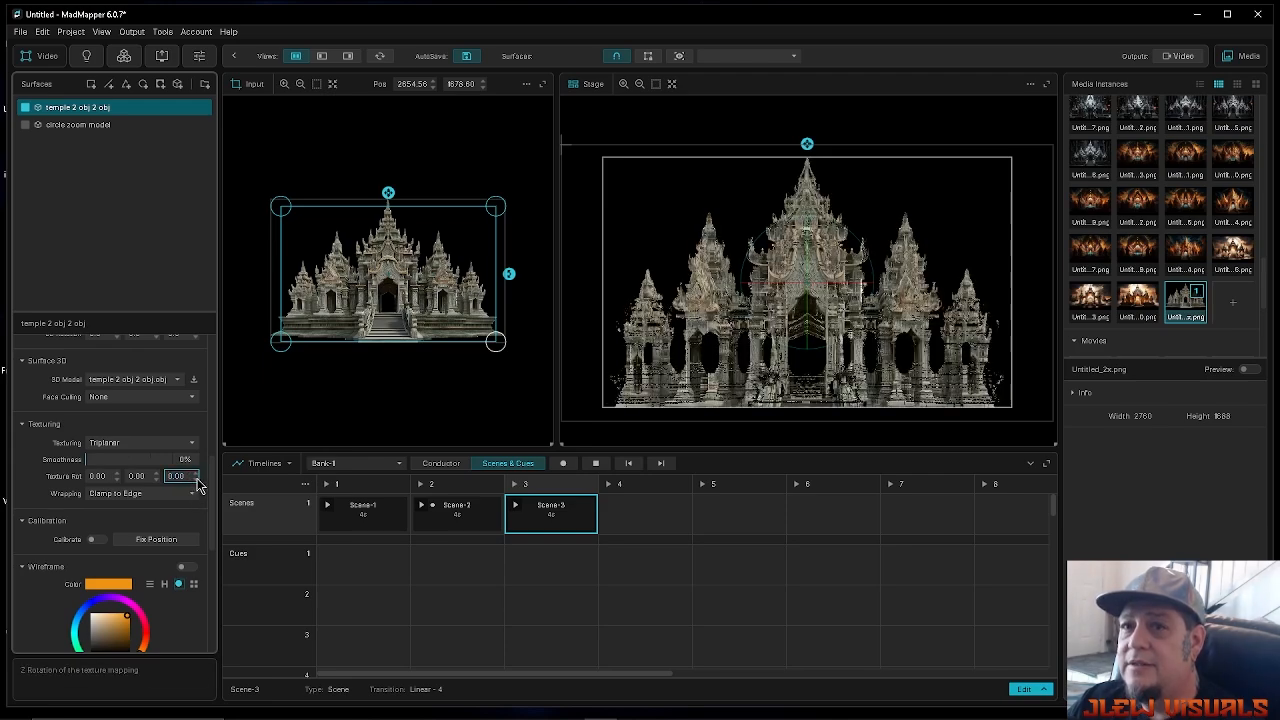
# Try Y rotations of 45 and 90 degrees on the temple's texture mapping, and return the value to 0.
pyautogui.click(145, 476)
pyautogui.write('45')
pyautogui.press('Return')
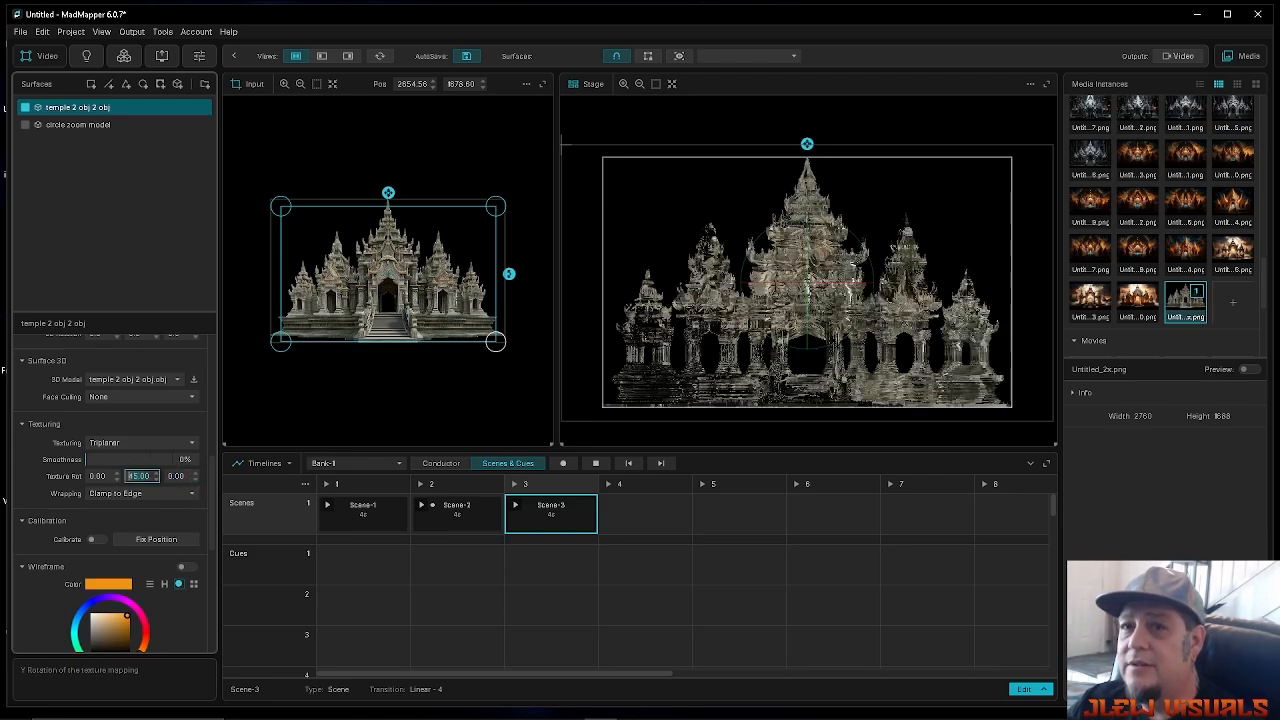
pyautogui.write('90')
pyautogui.press('Return')
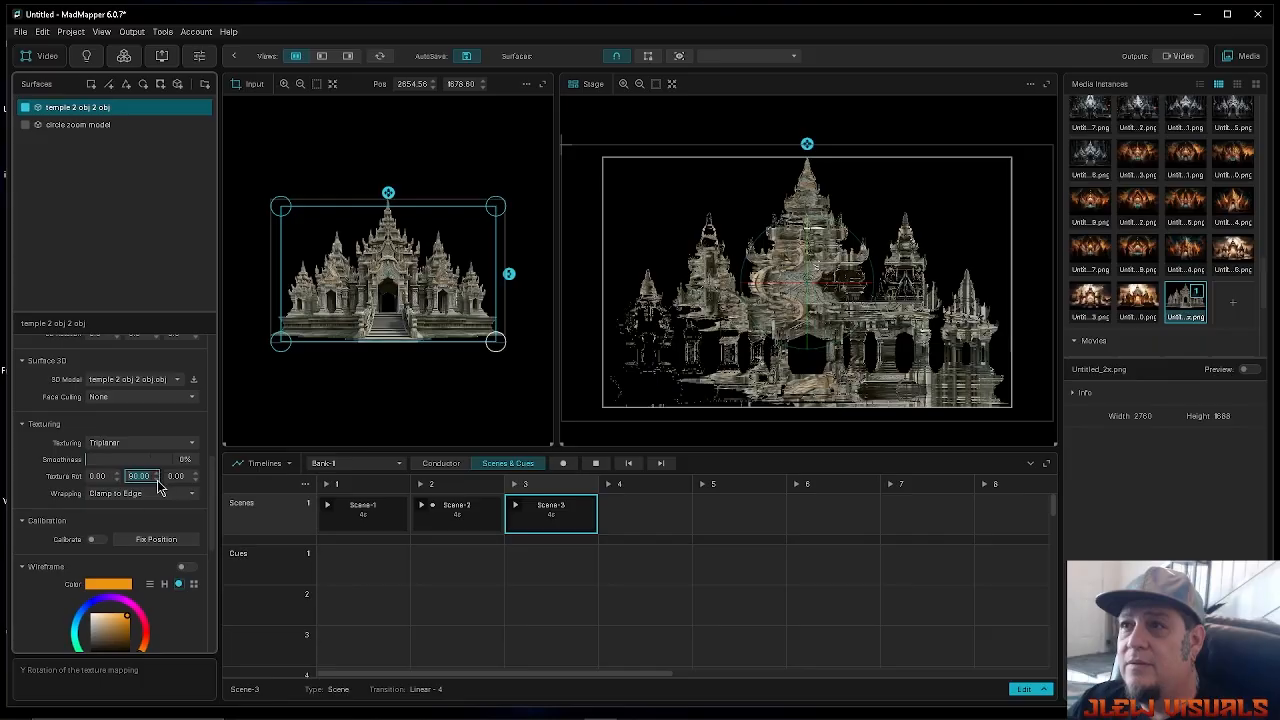
pyautogui.write('0')
pyautogui.press('Return')
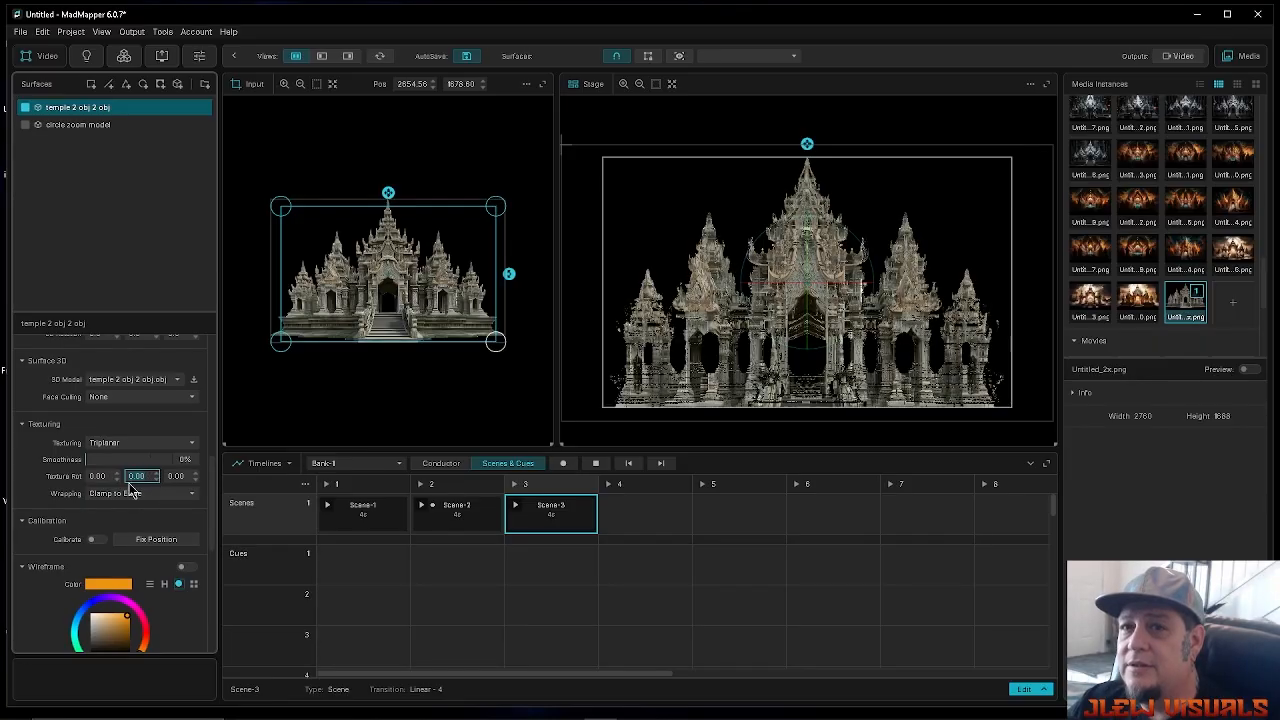
# Try X rotations of 90 and 180 degrees on the temple's texture mapping, and set it back to 0.
pyautogui.click(119, 476)
pyautogui.write('90')
pyautogui.press('Return')
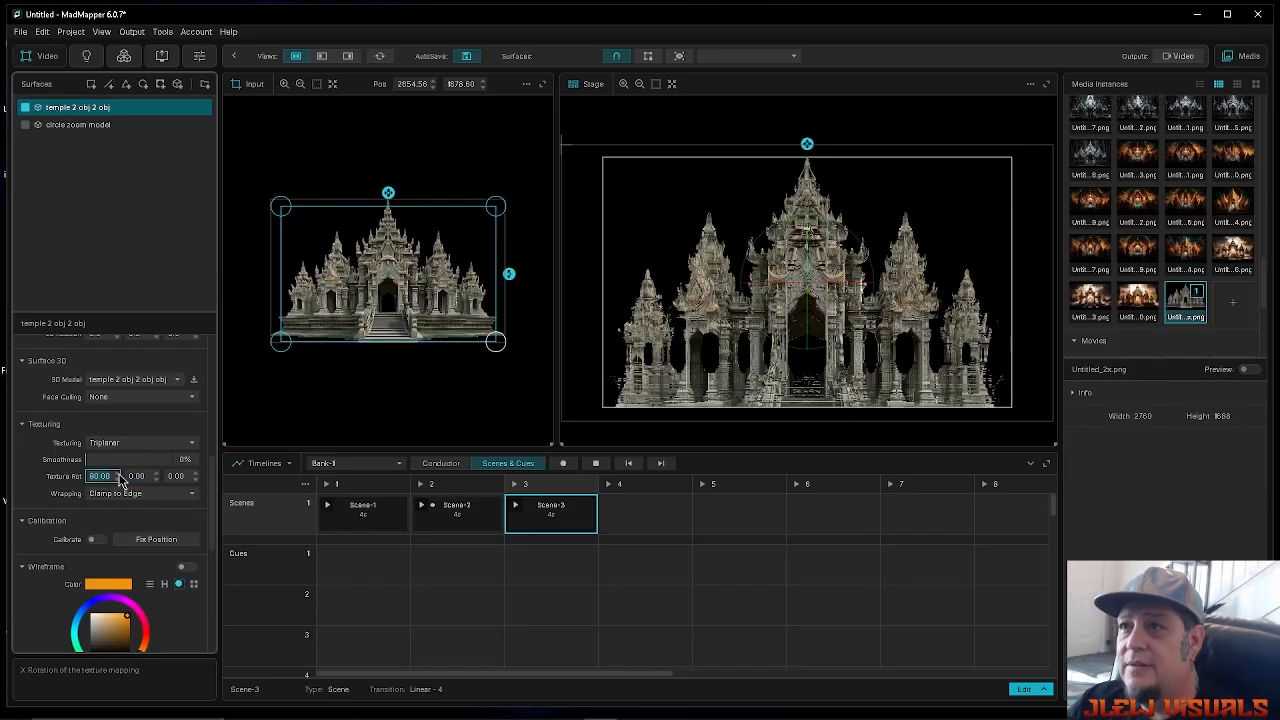
pyautogui.write('180')
pyautogui.press('Return')
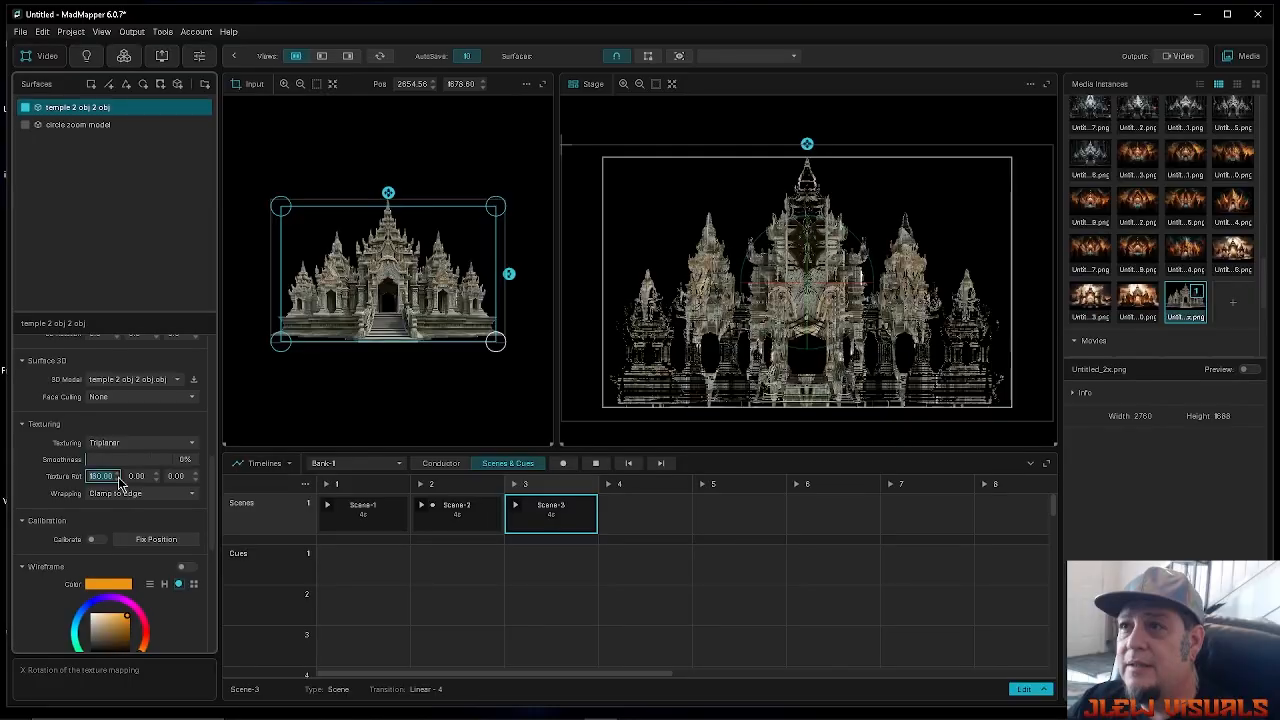
pyautogui.write('0')
pyautogui.press('Return')
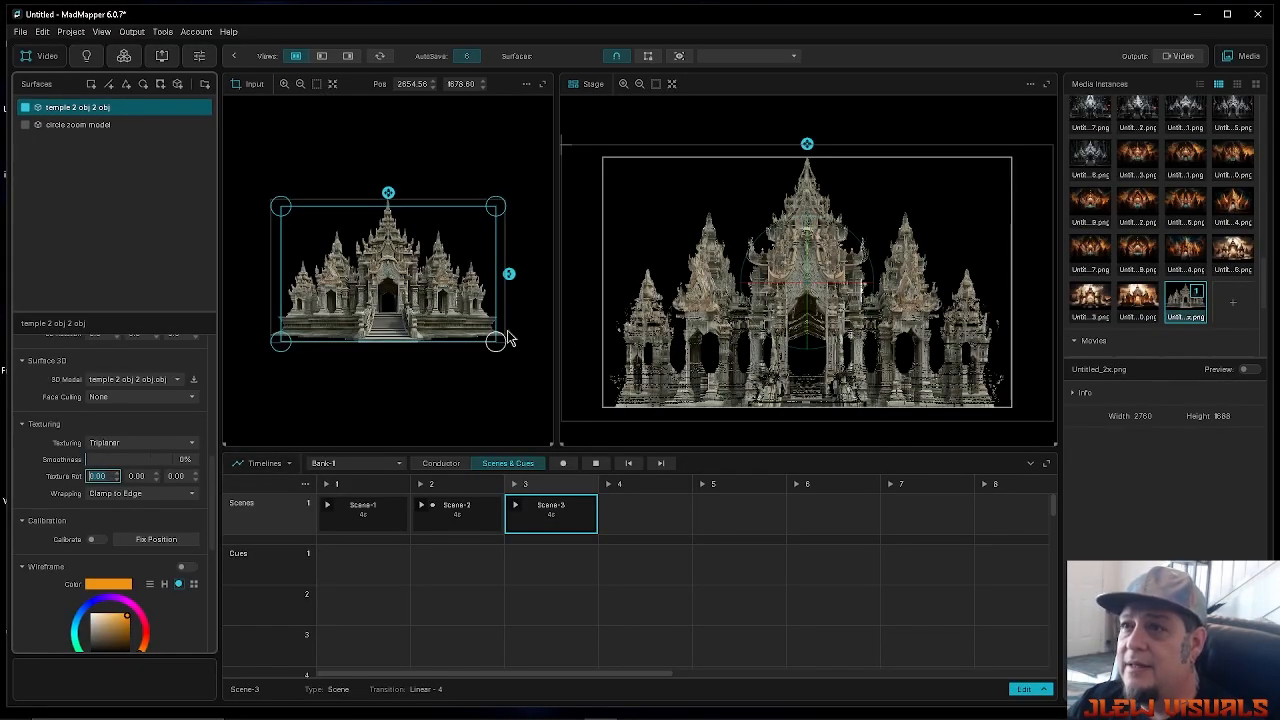
# Expand the temple's input frame to the full picture, and shrink the whole frame slightly inside the picture's borders.
pyautogui.moveTo(494, 343)
pyautogui.mouseDown()
pyautogui.moveTo(495, 355)
pyautogui.moveTo(514, 340)
pyautogui.moveTo(502, 336)
pyautogui.moveTo(504, 352)
pyautogui.mouseUp()
pyautogui.moveTo(282, 207); pyautogui.dragTo(273, 202)
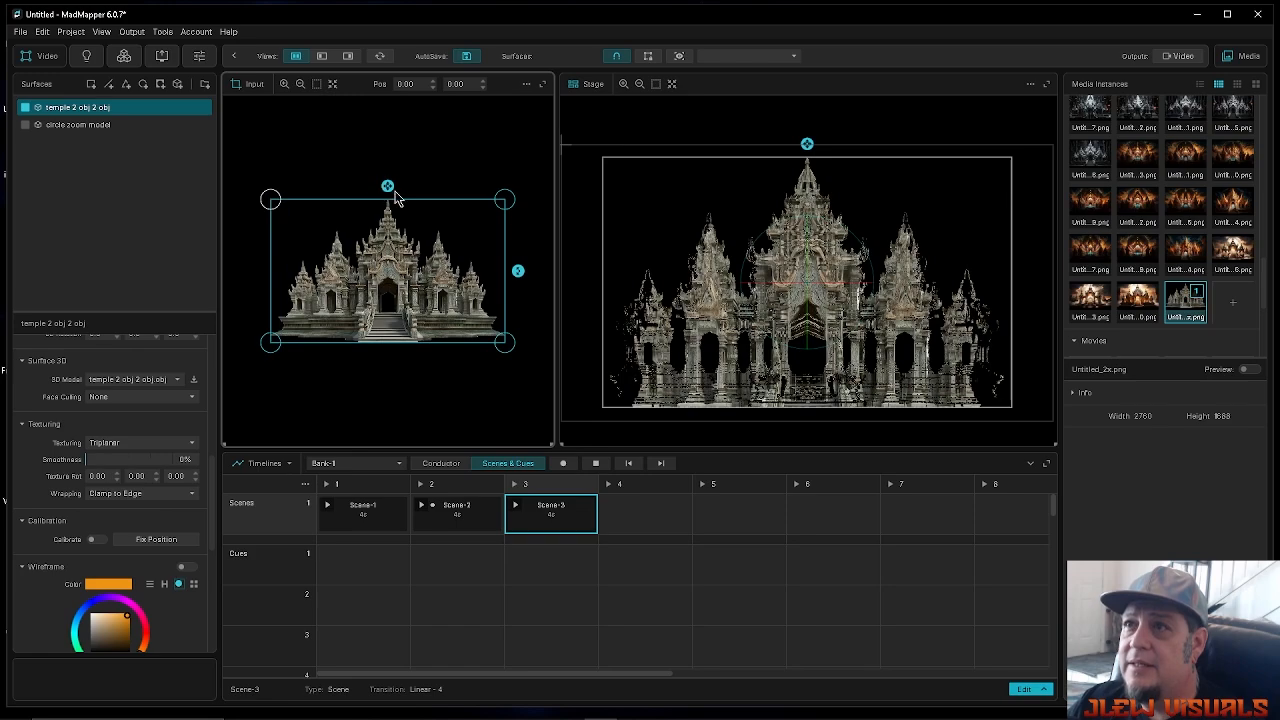
pyautogui.moveTo(388, 189); pyautogui.dragTo(388, 192)
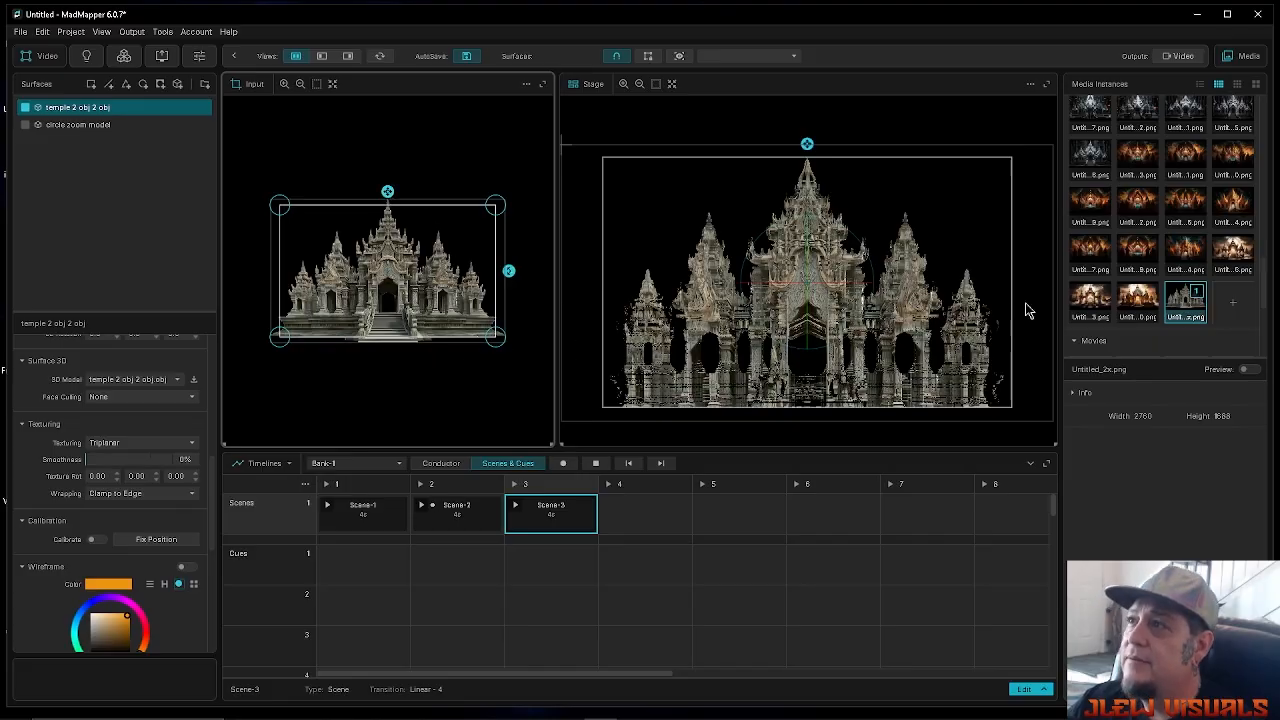
# Try the red and blue temple image on the temple model, tilting the model and raising the input frame's lower edge slightly.
pyautogui.scroll(5, 1203, 236)
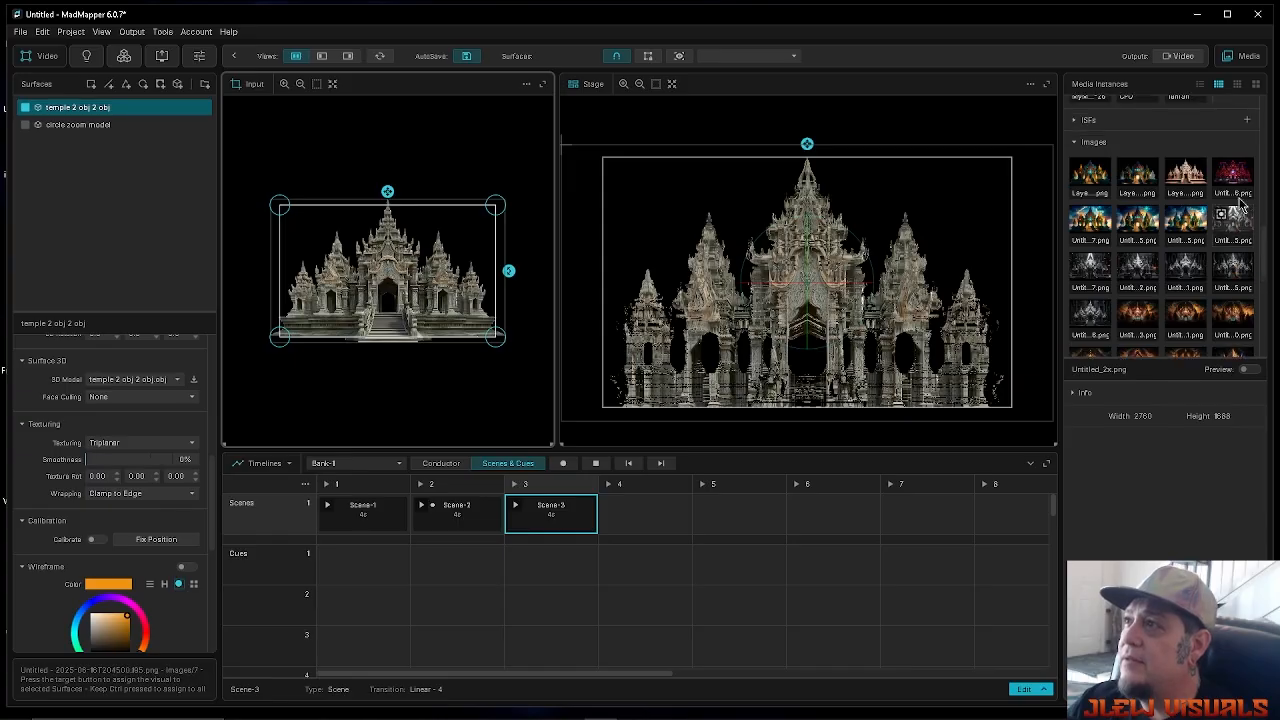
pyautogui.click(1235, 176)
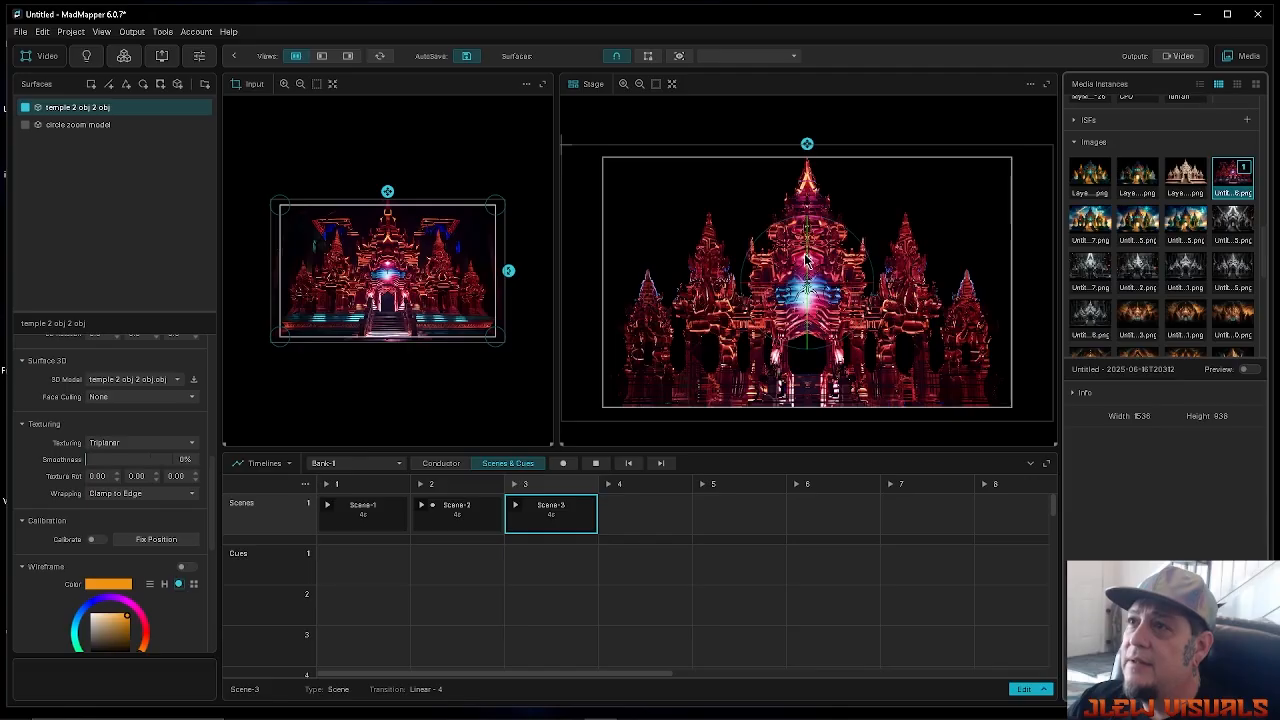
pyautogui.moveTo(807, 259); pyautogui.dragTo(709, 297)
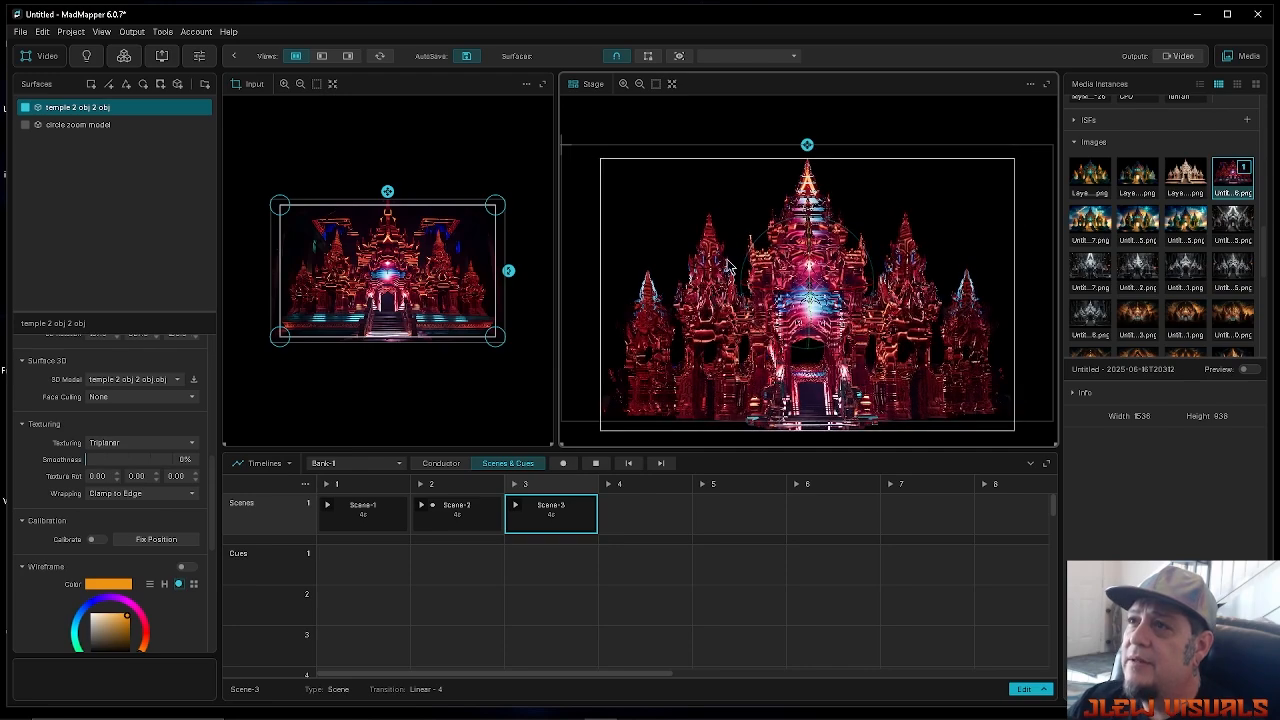
pyautogui.moveTo(814, 249); pyautogui.dragTo(803, 239)
pyautogui.moveTo(493, 338); pyautogui.dragTo(496, 335)
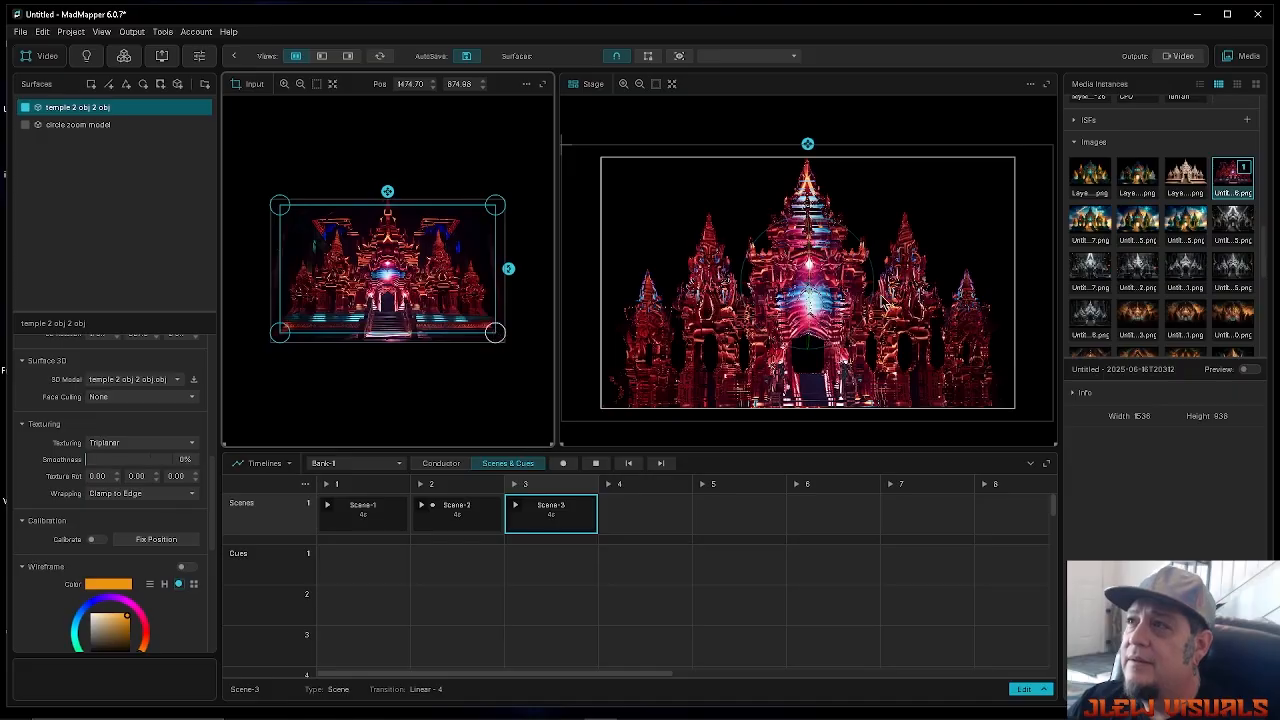
# Assign Untitled_2x.png to the temple model again and extend its input frame's lower right corner to about 2660, 1724.
pyautogui.scroll(-5, 1210, 312)
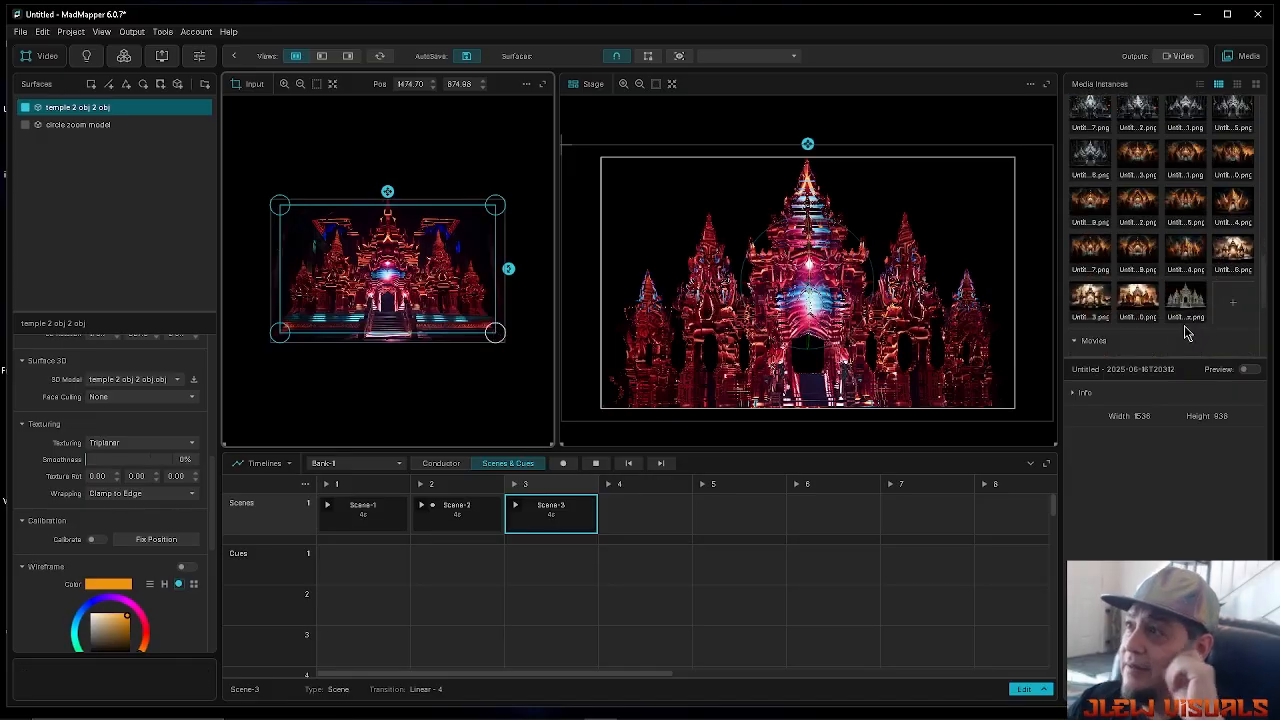
pyautogui.click(1190, 303)
pyautogui.click(1175, 291)
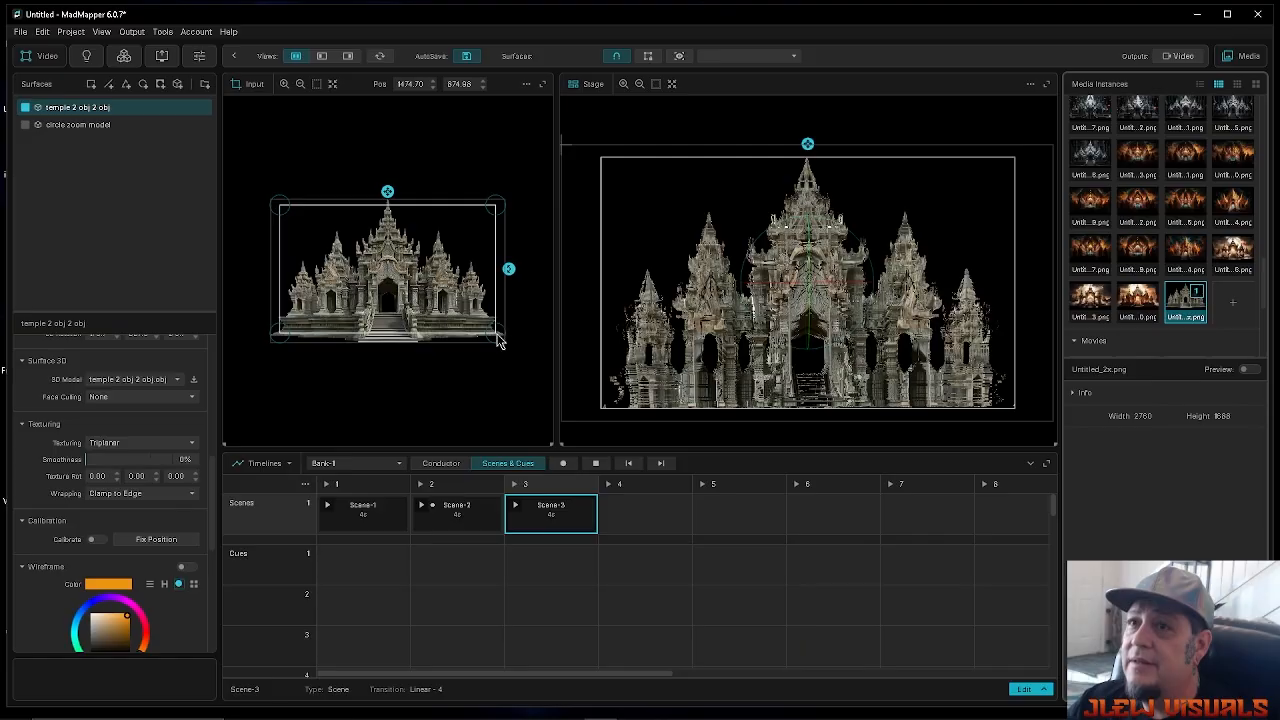
pyautogui.moveTo(497, 338); pyautogui.dragTo(497, 347)
pyautogui.moveTo(799, 283); pyautogui.dragTo(797, 290)
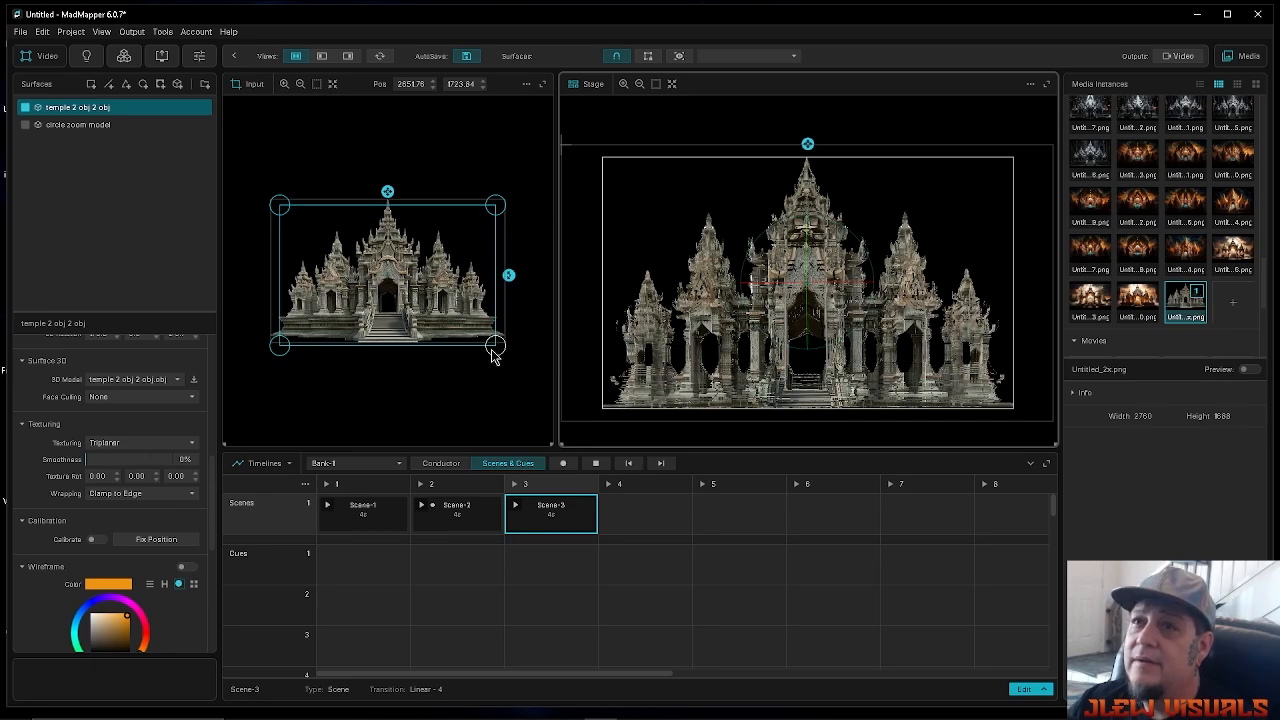
pyautogui.moveTo(496, 347)
pyautogui.mouseDown()
pyautogui.moveTo(499, 304)
pyautogui.moveTo(499, 348)
pyautogui.mouseUp()
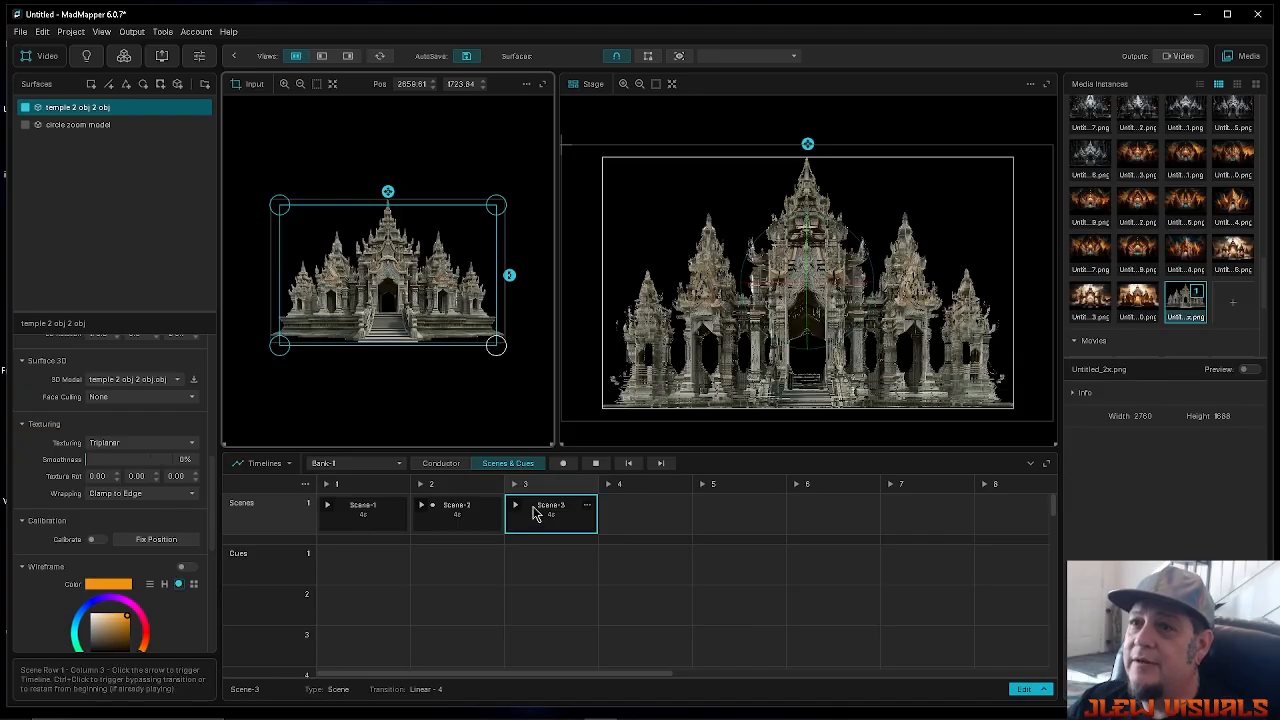
# Add a scene in column 4 and set its linear transition duration to 4 seconds.
pyautogui.click(645, 520)
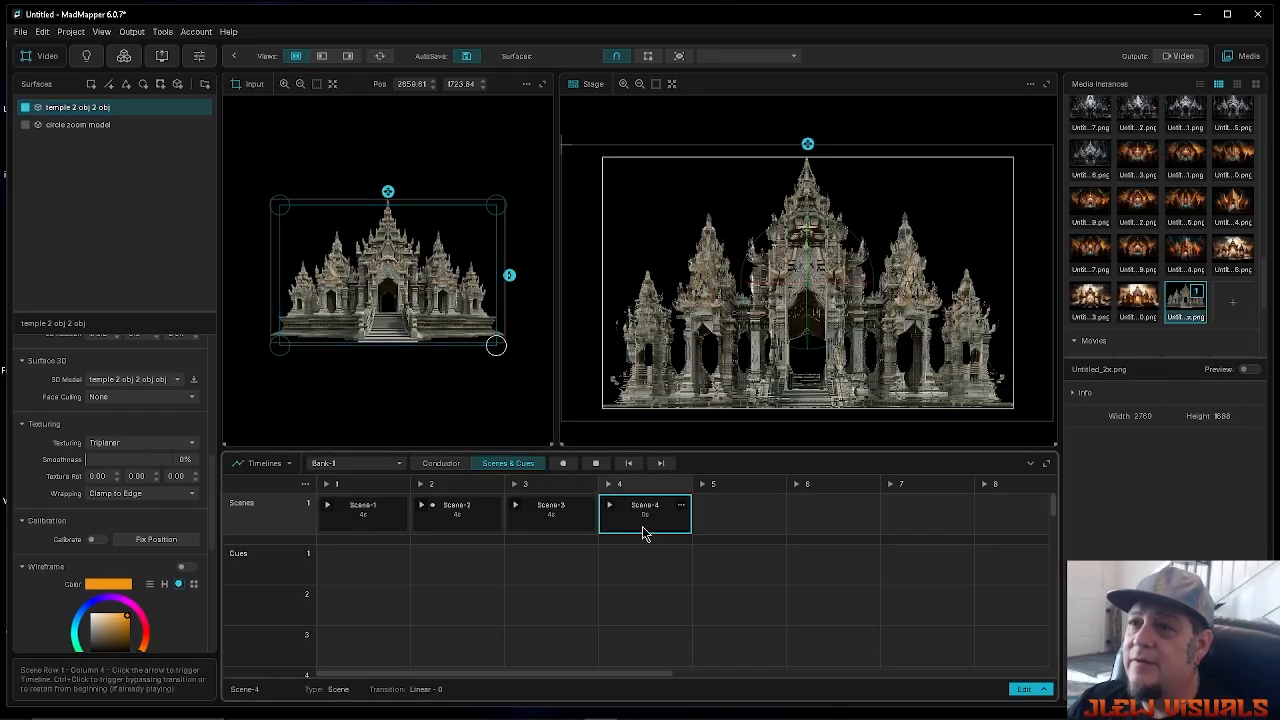
pyautogui.click(684, 507)
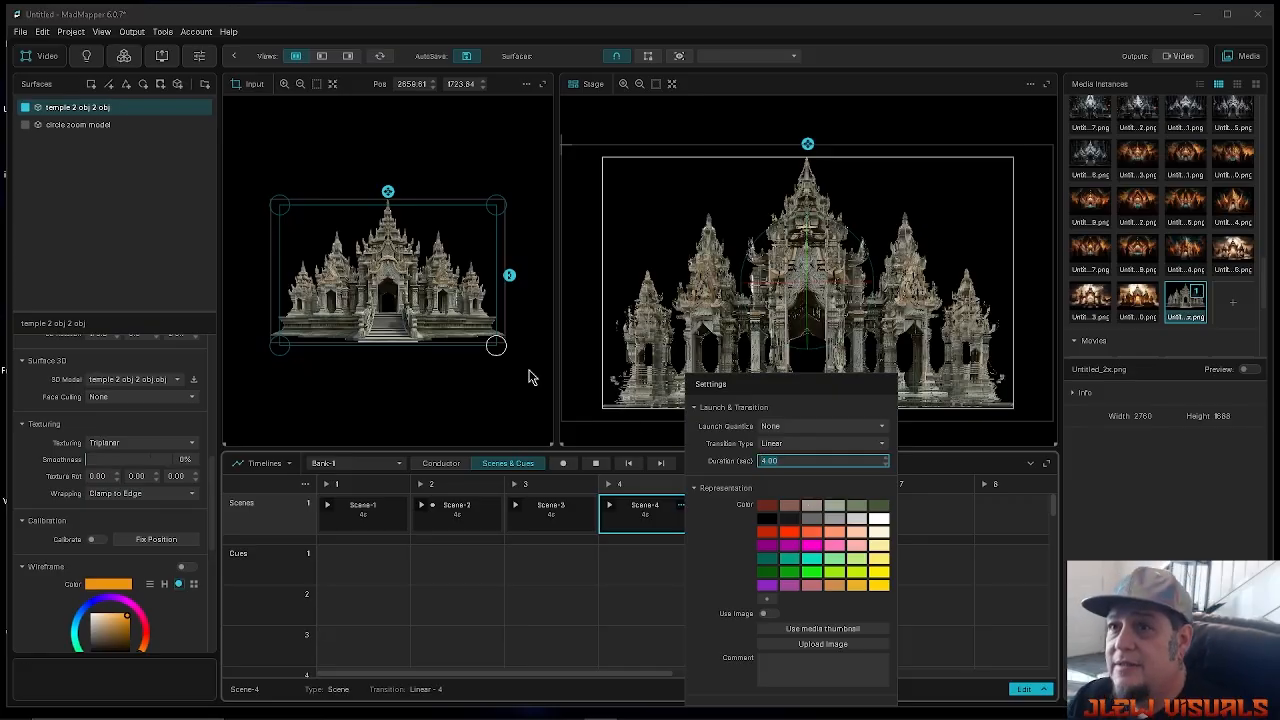
pyautogui.click(494, 358)
# Stretch the temple's input frame far below the picture, to about 2652, 2996, and store it as a column 5 scene with a 4-second transition.
pyautogui.moveTo(494, 358); pyautogui.dragTo(494, 463)
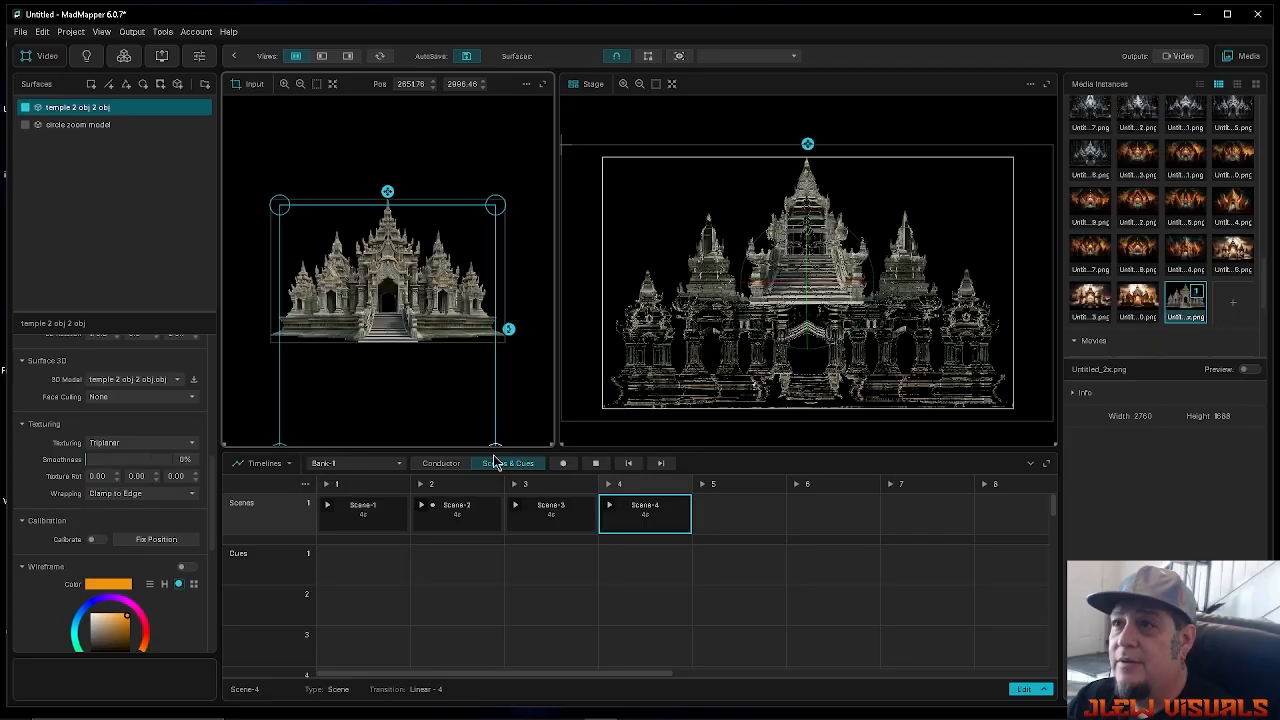
pyautogui.click(742, 517)
pyautogui.click(775, 505)
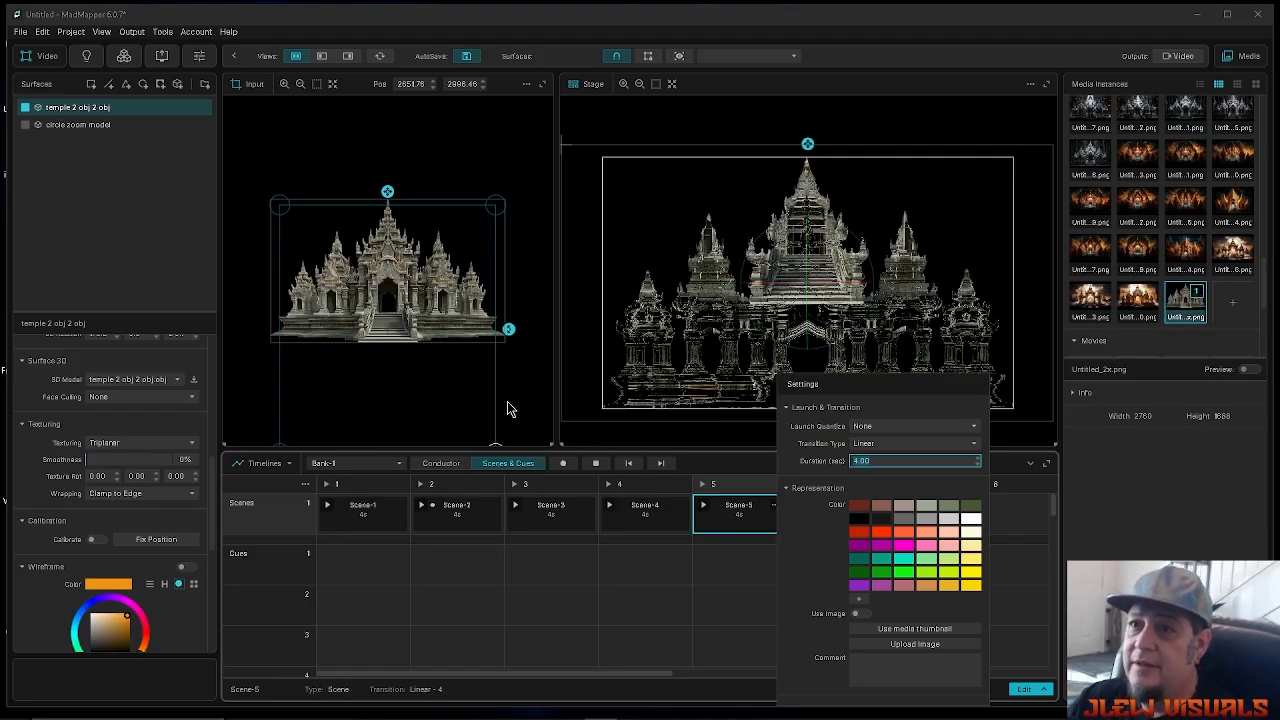
pyautogui.click(509, 430)
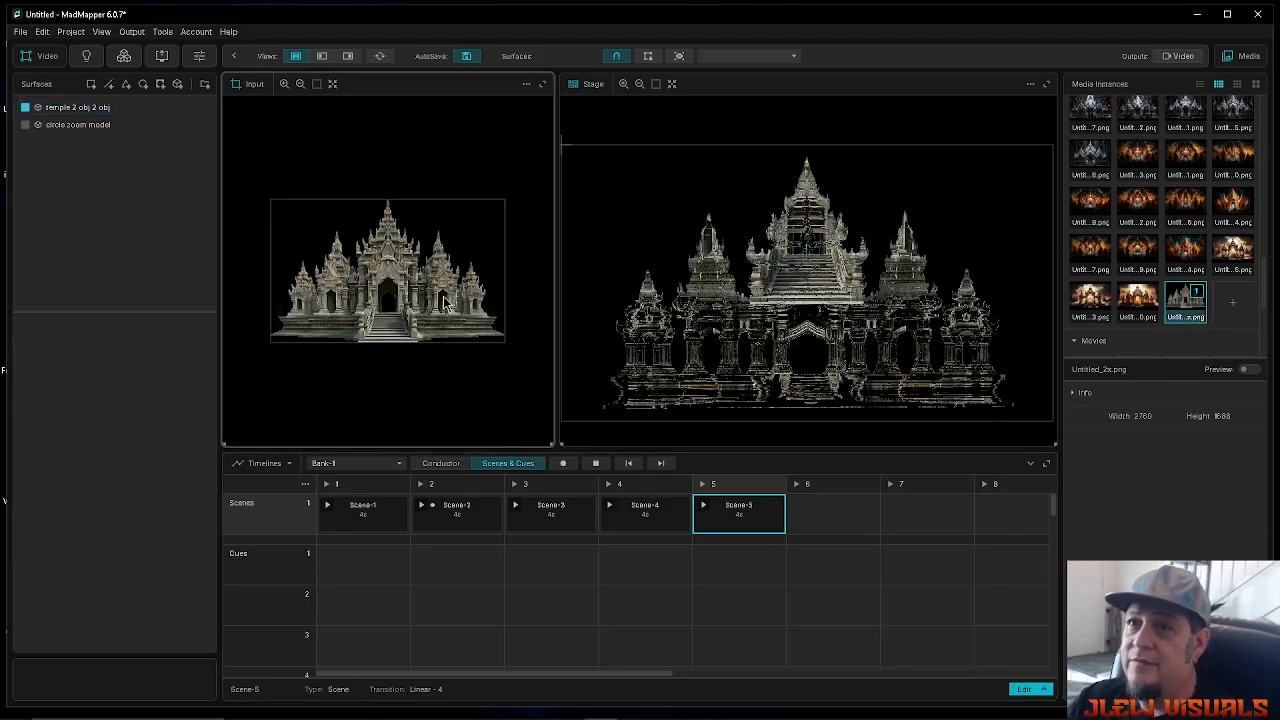
# Reselect the temple surface and pull its input frame's lower right corner back up to about 2628, 1637.
pyautogui.click(444, 300)
pyautogui.click(494, 443)
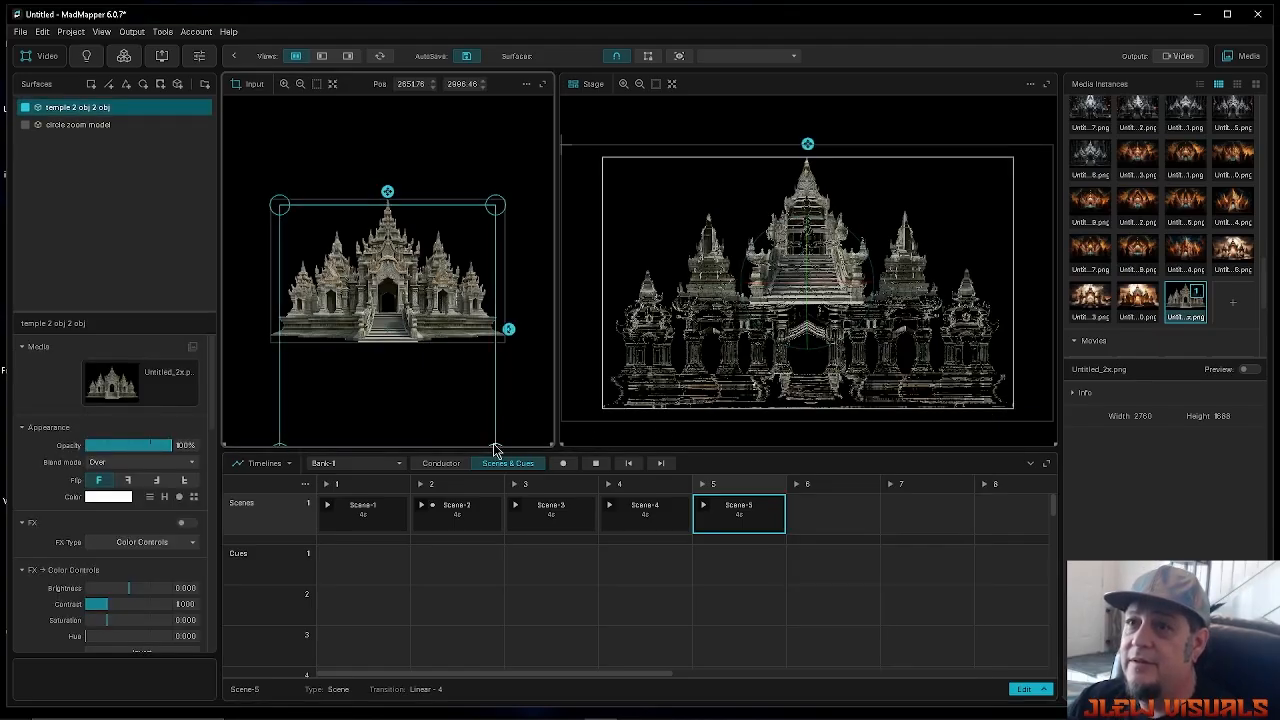
pyautogui.moveTo(494, 397); pyautogui.dragTo(492, 337)
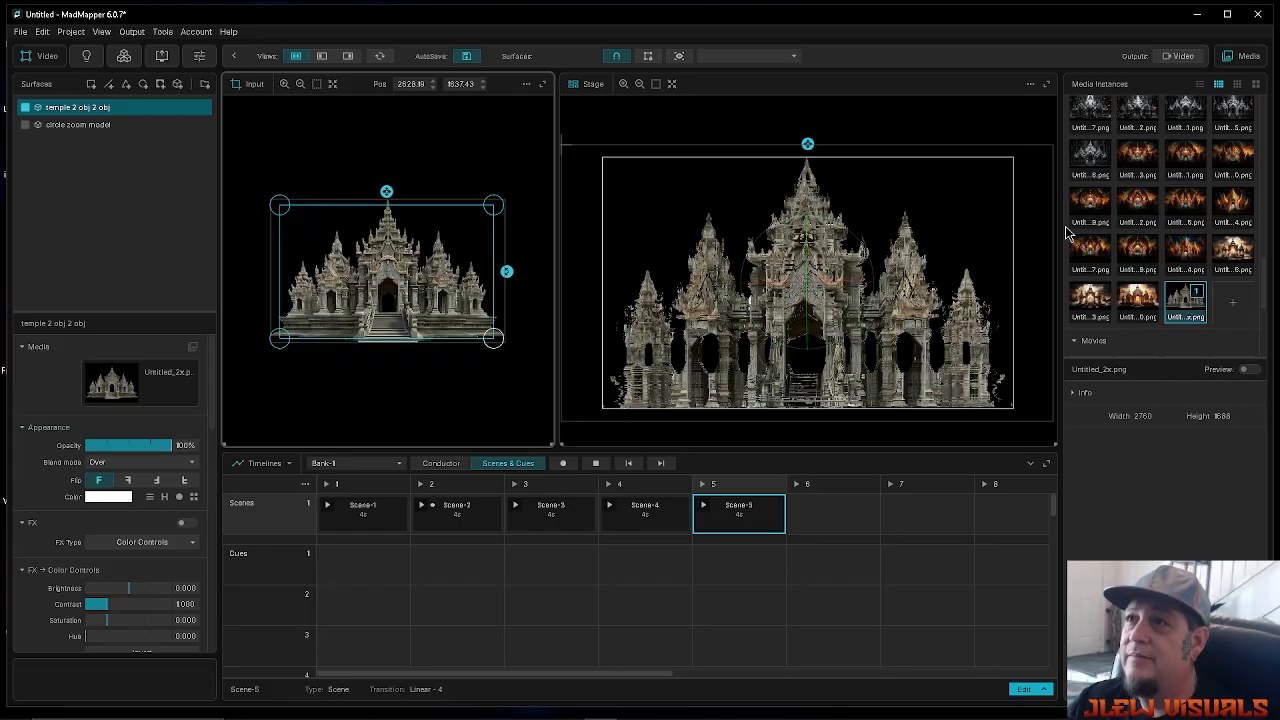
# Assign the fiery temple image with the blue-lit stairs to the temple model and widen its input frame's lower right corner to about 1483, 910.
pyautogui.click(1236, 162)
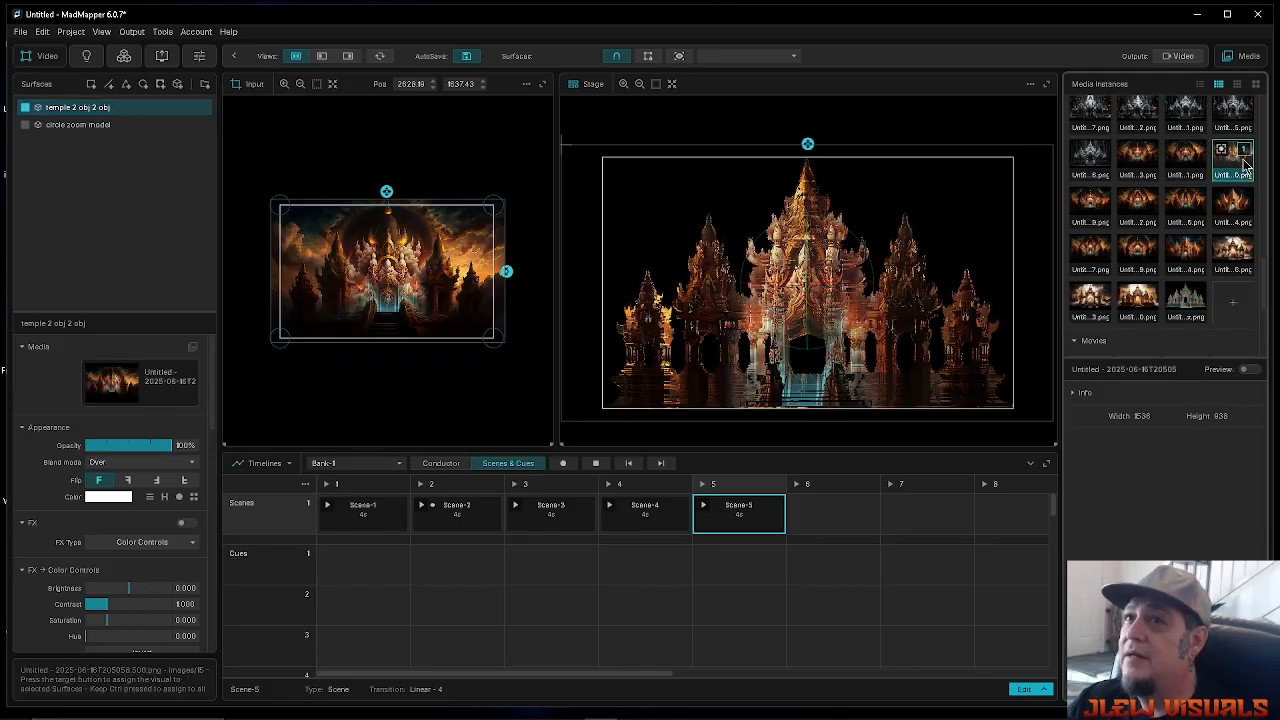
pyautogui.scroll(-1, 850, 308)
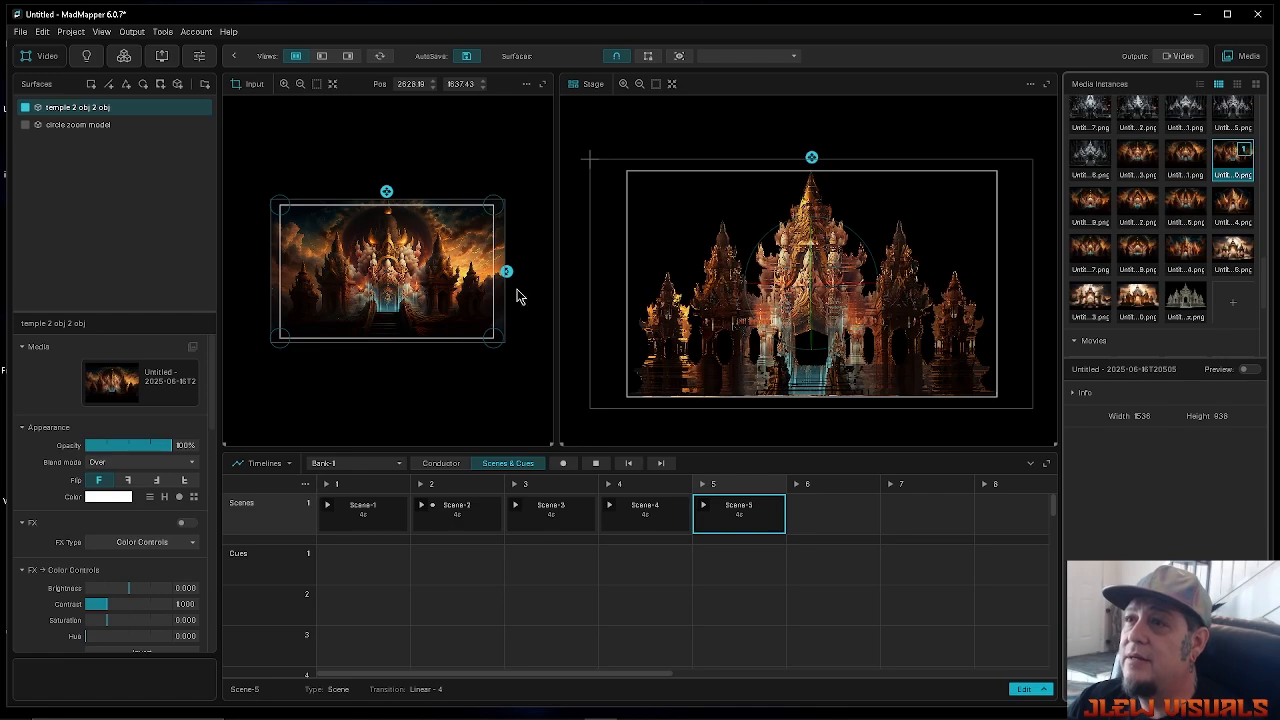
pyautogui.click(493, 340)
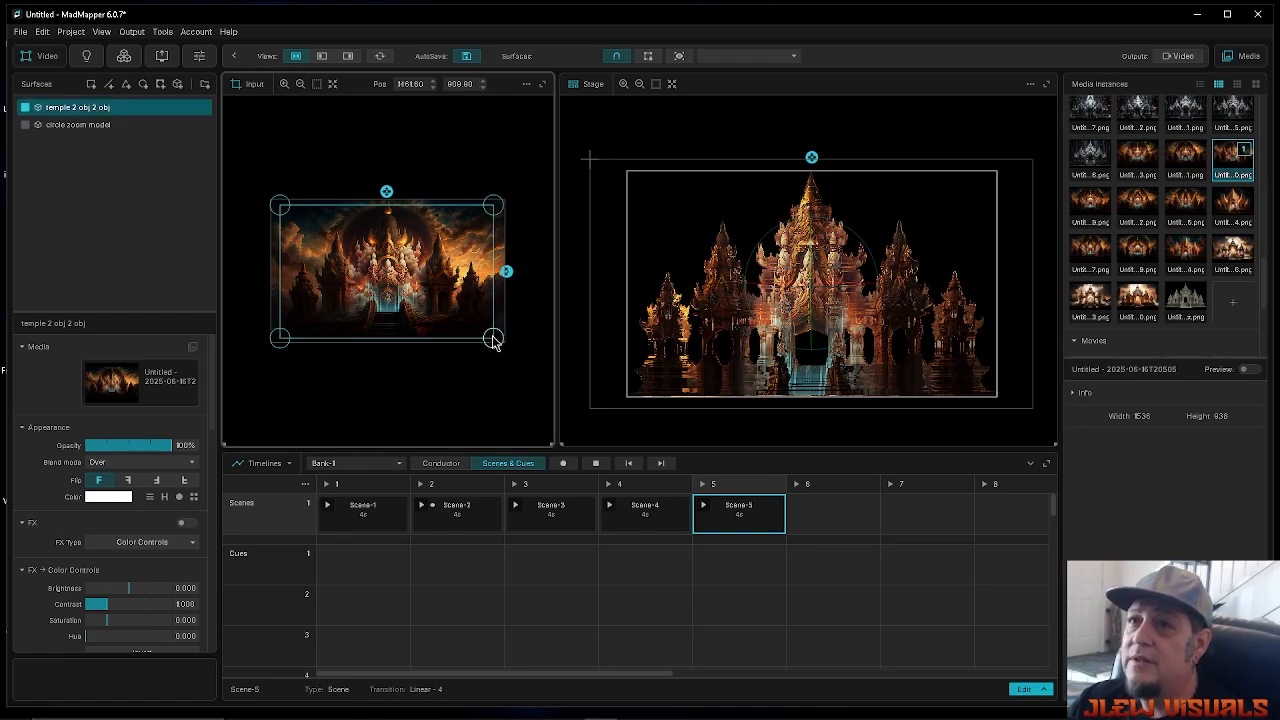
pyautogui.moveTo(496, 341); pyautogui.dragTo(499, 341)
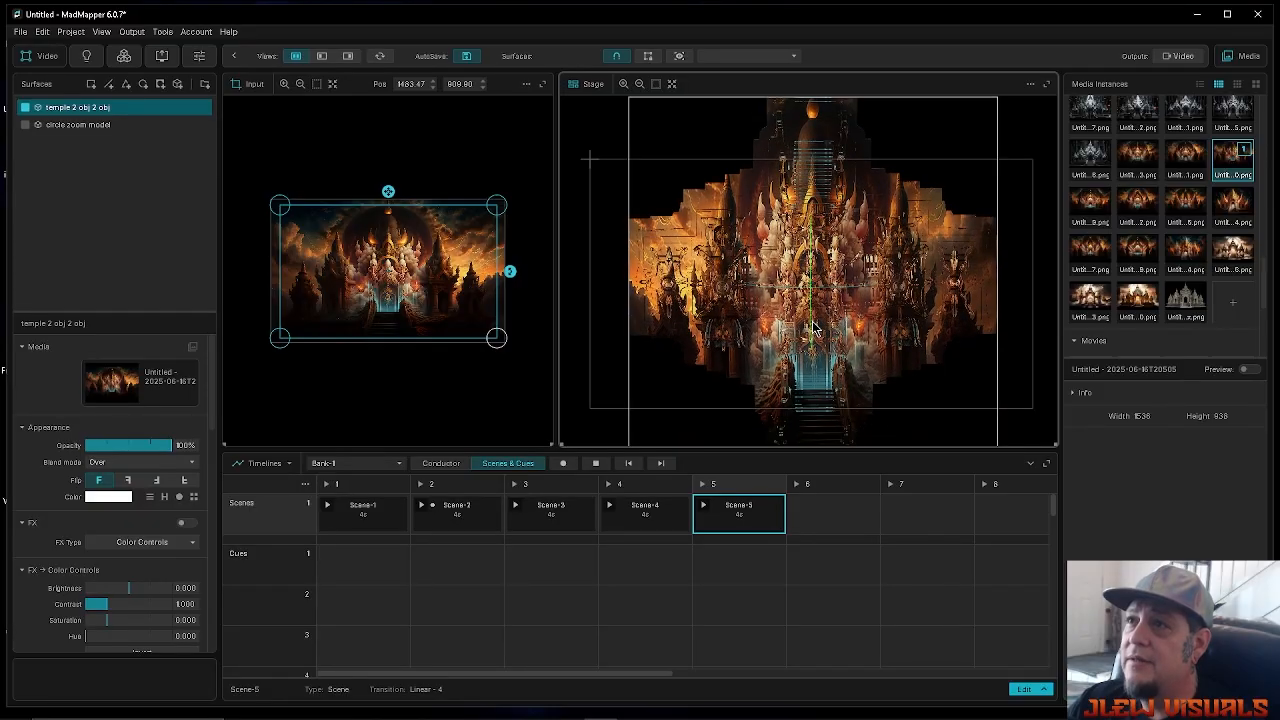
# Add a scene in column 6 and set its linear transition duration to 4 seconds.
pyautogui.click(833, 518)
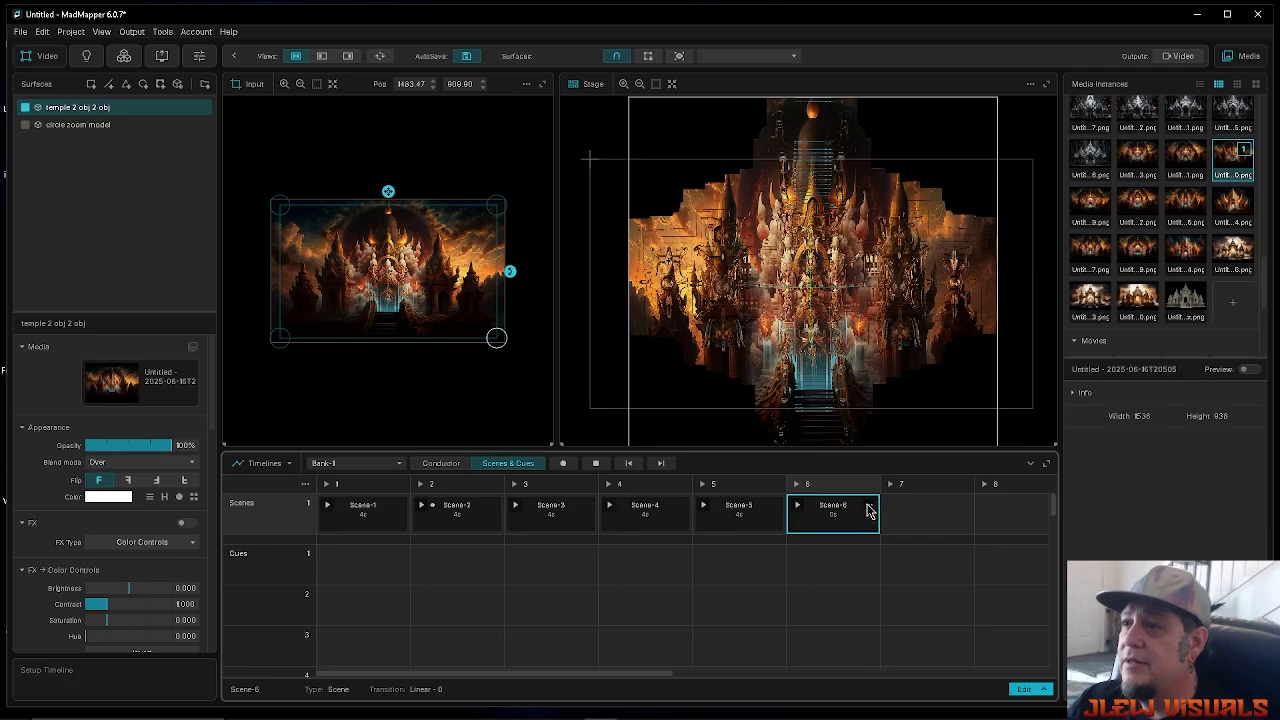
pyautogui.click(867, 511)
pyautogui.write('4')
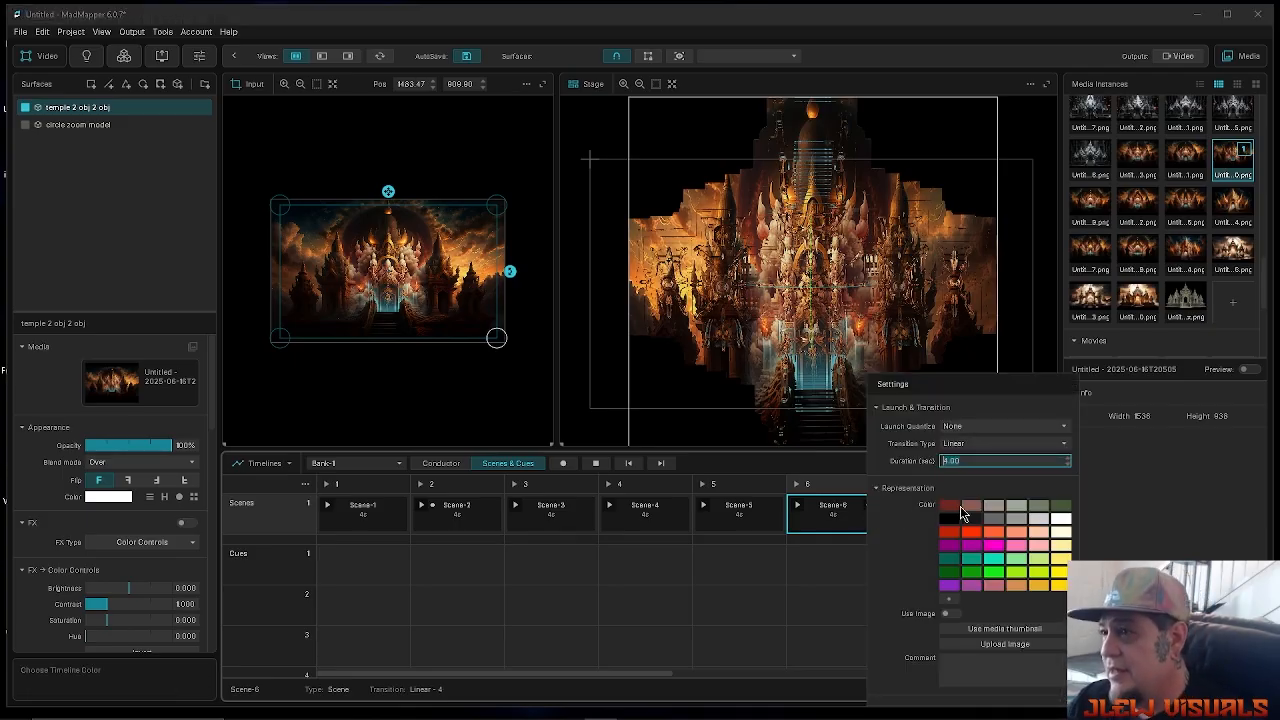
pyautogui.click(840, 487)
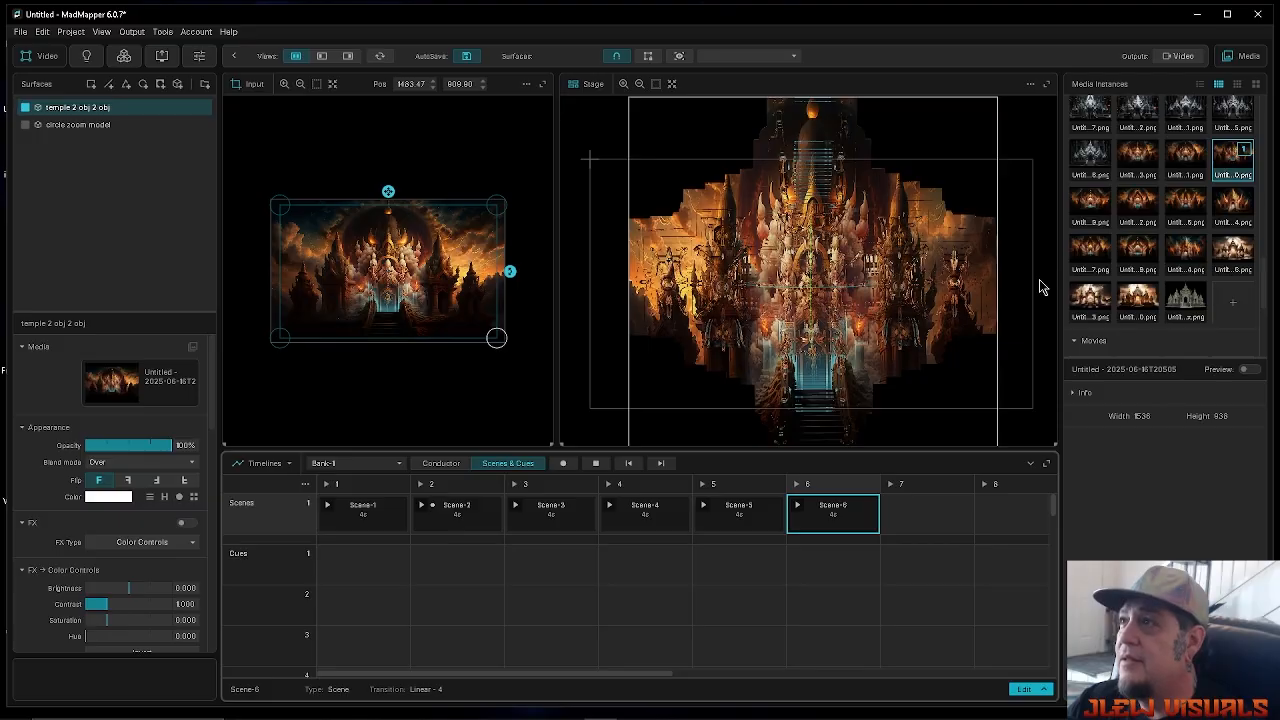
# Rotate the temple model back to its upright front view and assign the SpaceGif material to it.
pyautogui.click(810, 312)
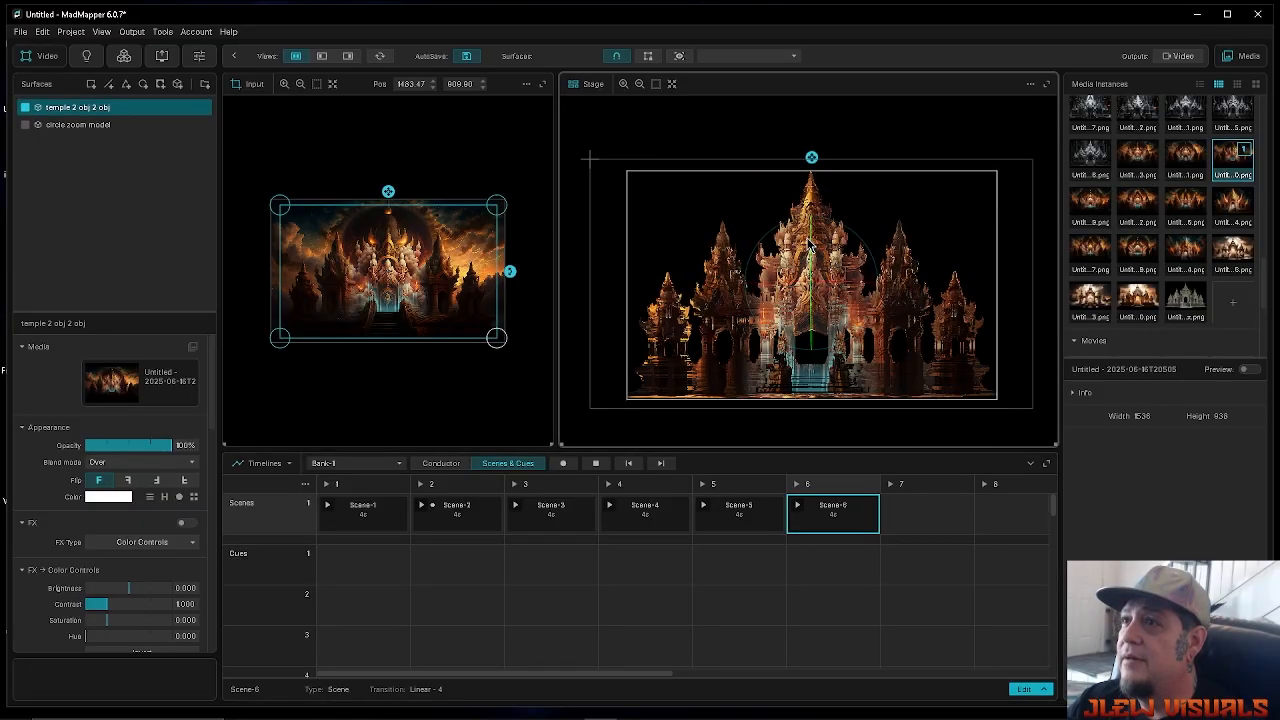
pyautogui.scroll(5, 1150, 207)
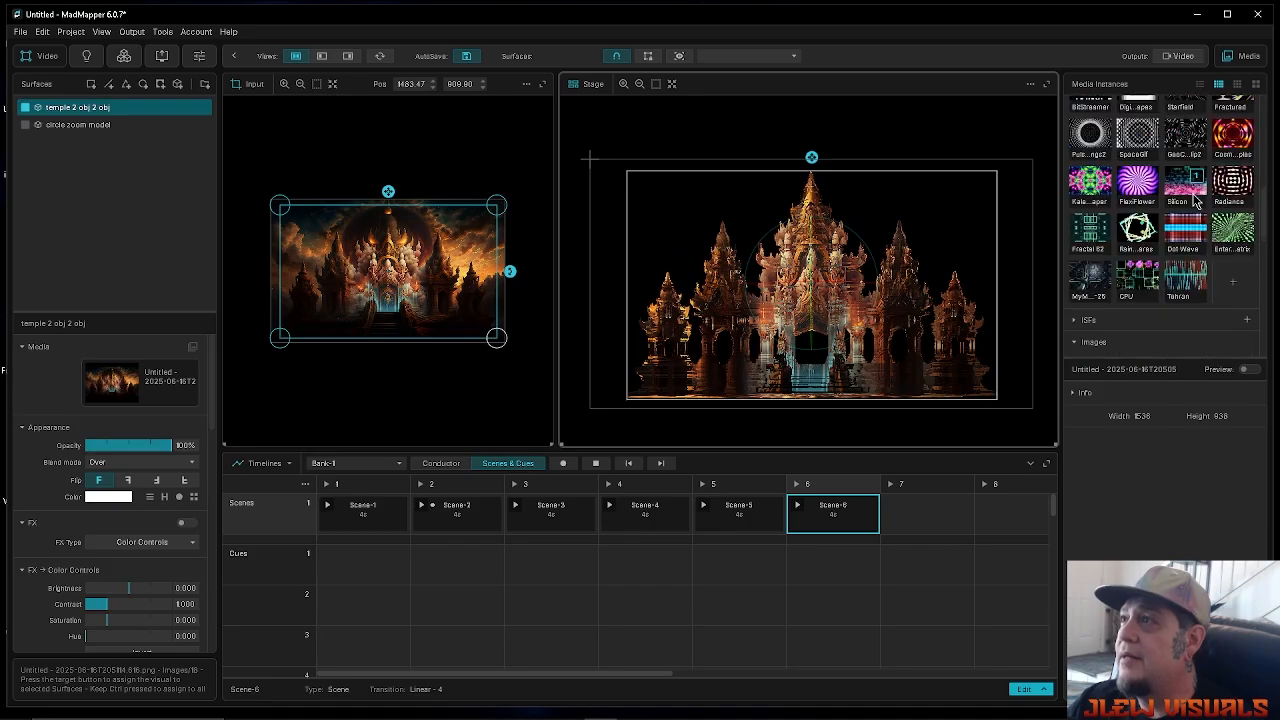
pyautogui.scroll(2, 1203, 200)
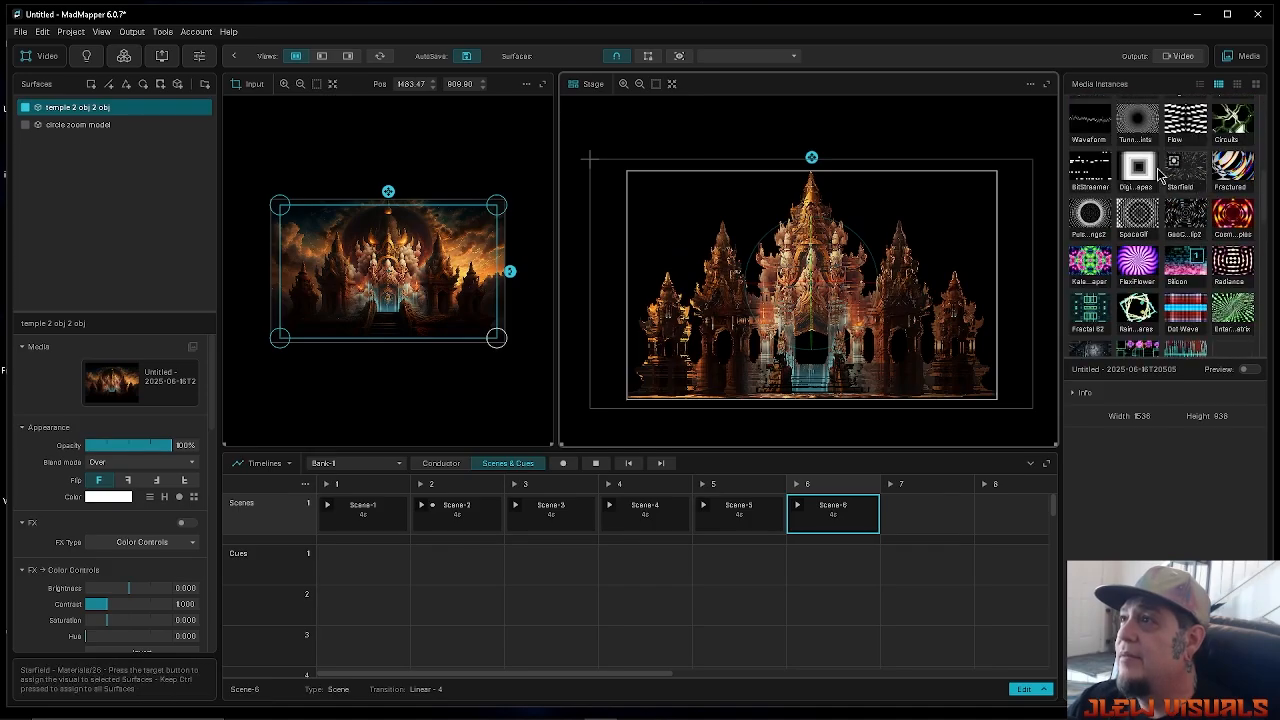
pyautogui.click(1148, 213)
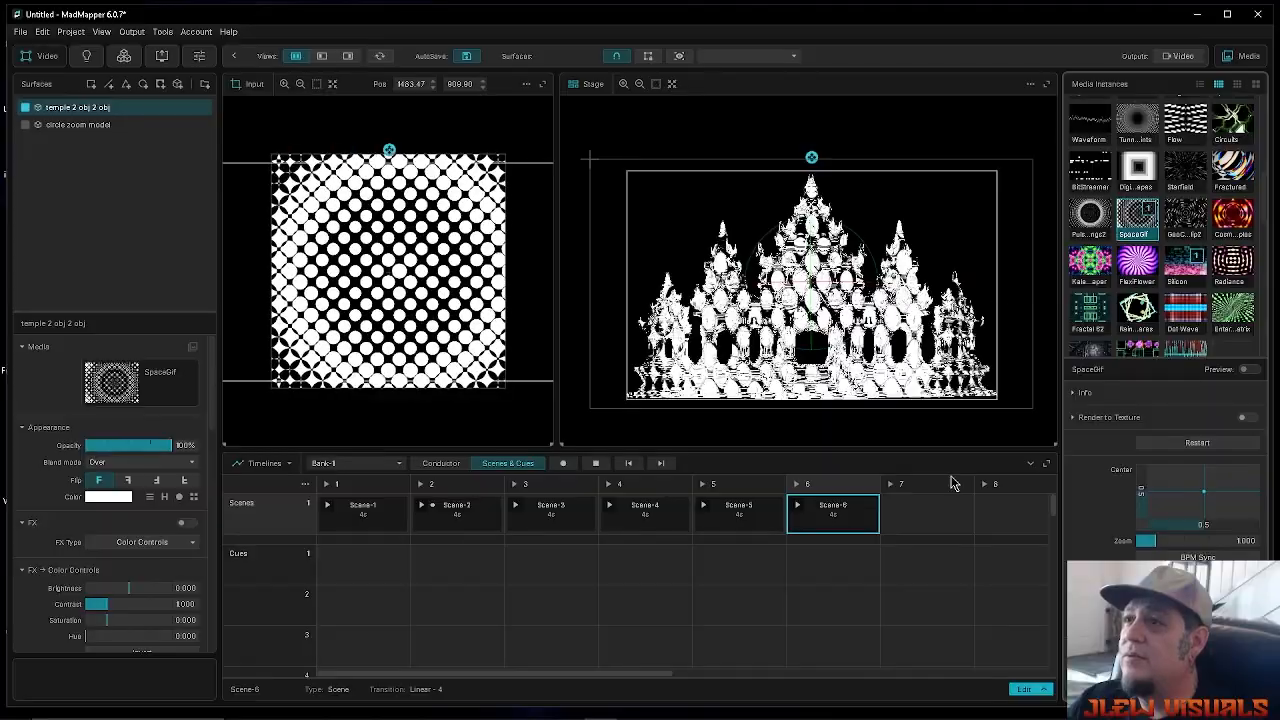
# Store the SpaceGif temple as a scene in column 7 with a 4-second linear transition.
pyautogui.click(934, 515)
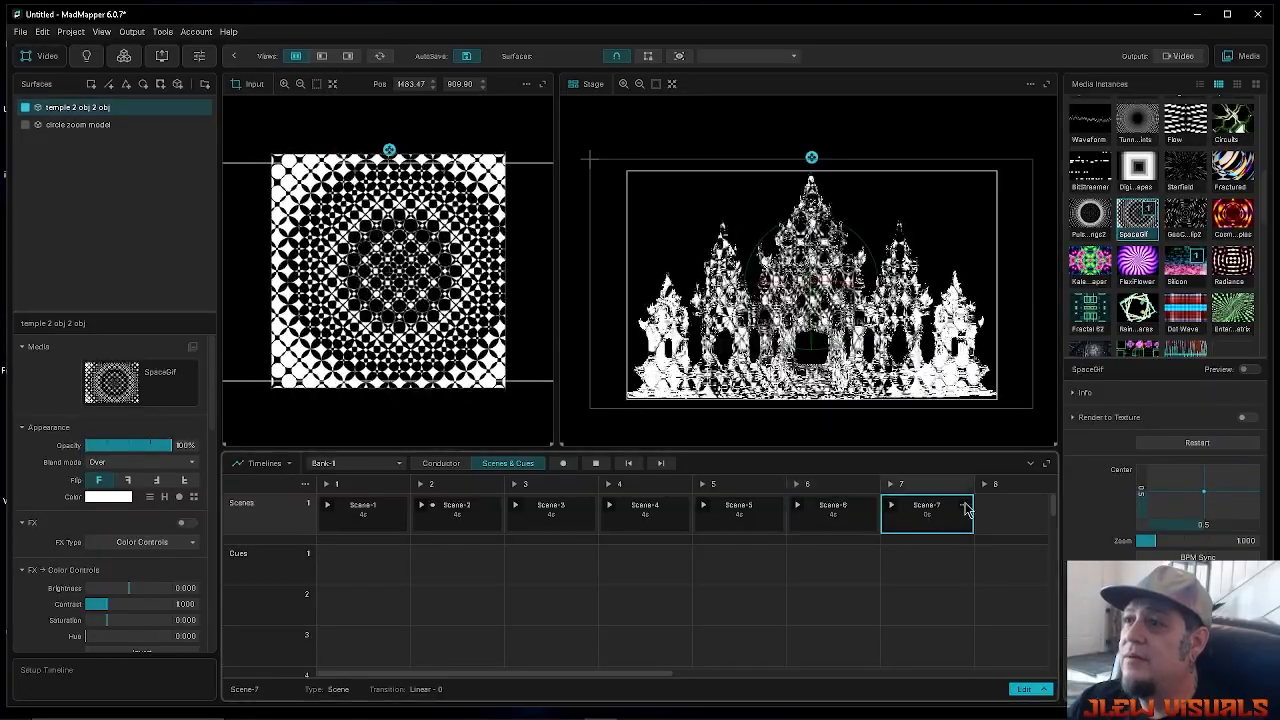
pyautogui.click(962, 506)
pyautogui.write('4')
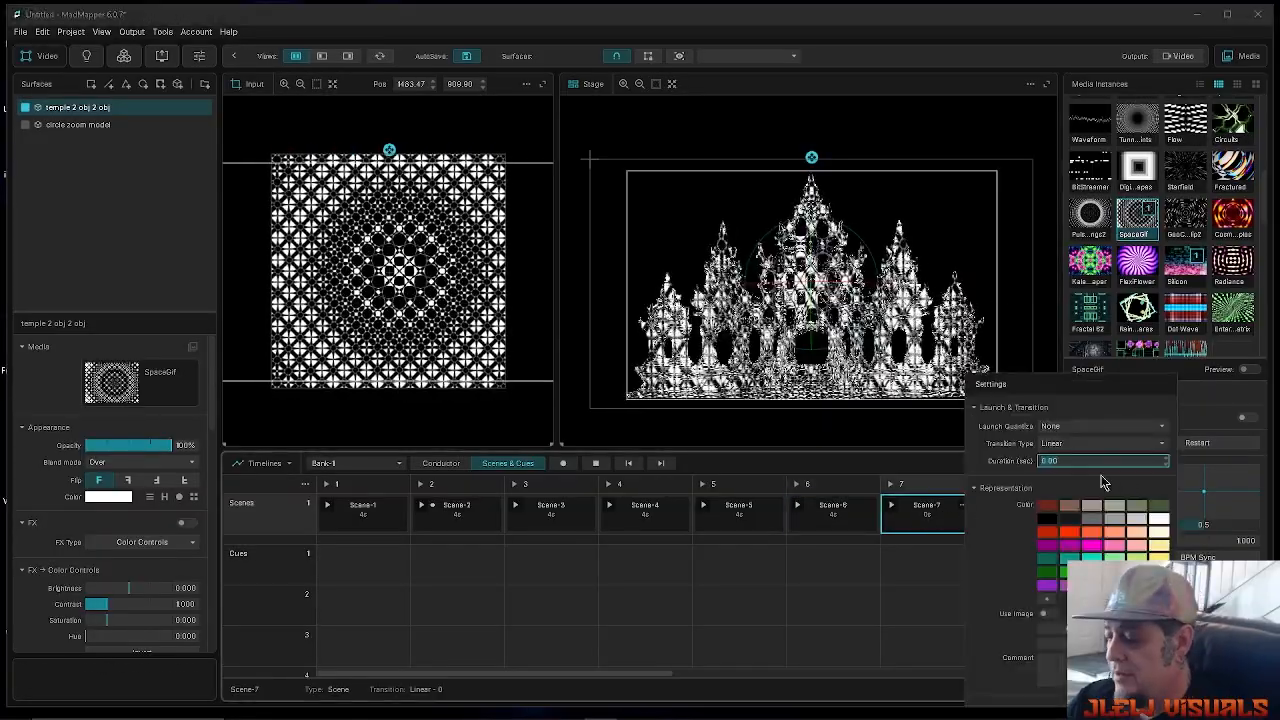
pyautogui.press('Return')
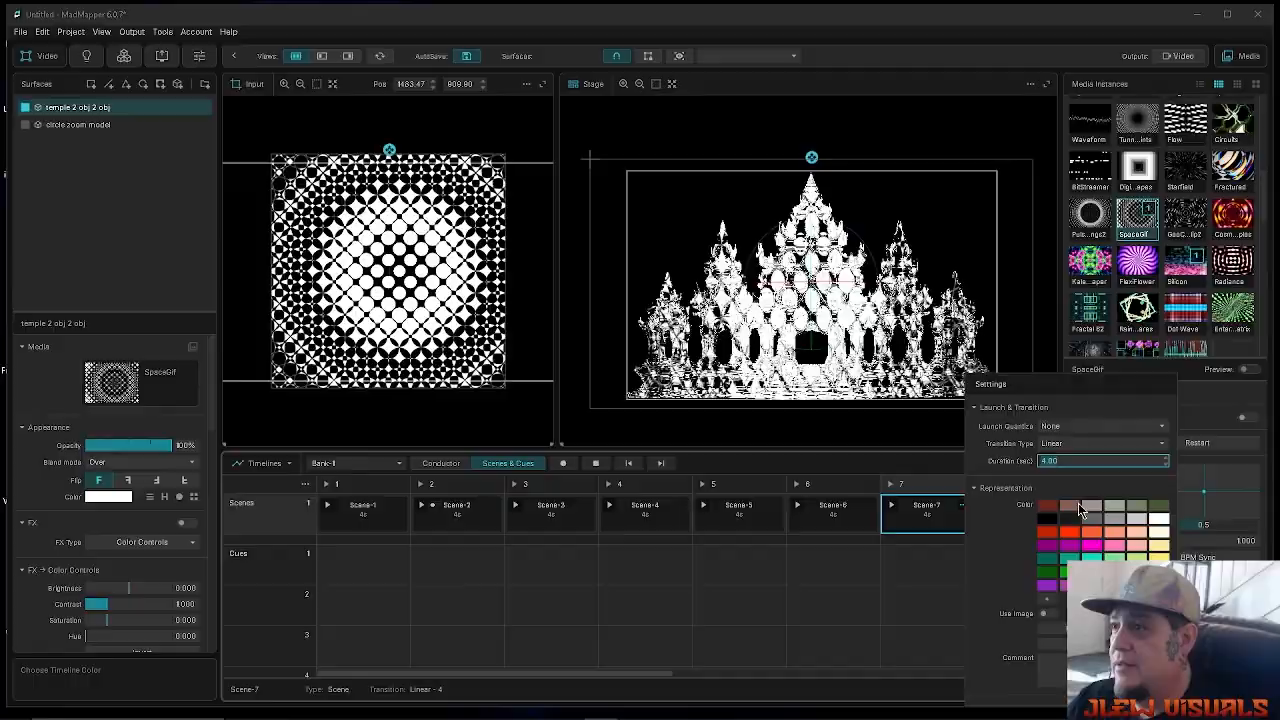
pyautogui.click(911, 464)
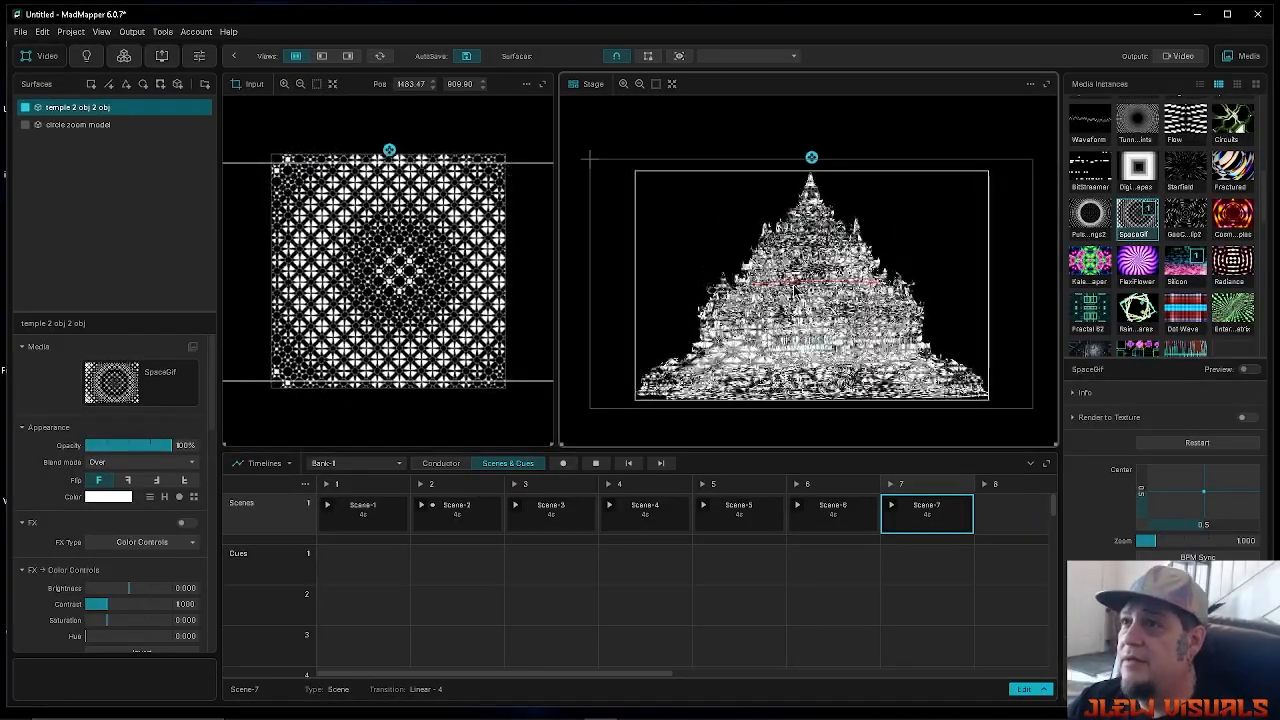
# Try the Starfield material on the temple and rotate the model to a steeply tilted close-up on the stage.
pyautogui.click(1190, 178)
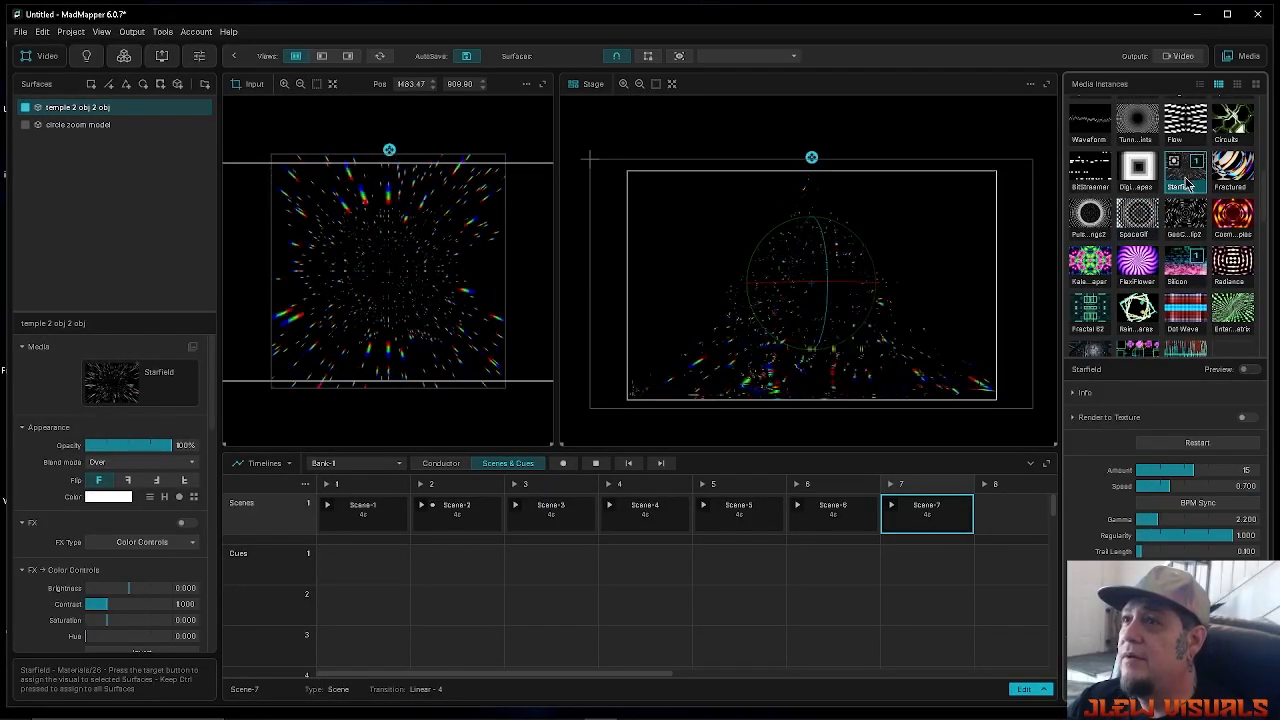
pyautogui.moveTo(842, 288)
pyautogui.mouseDown()
pyautogui.moveTo(783, 291)
pyautogui.moveTo(788, 300)
pyautogui.moveTo(814, 262)
pyautogui.moveTo(811, 306)
pyautogui.moveTo(827, 307)
pyautogui.mouseUp()
pyautogui.scroll(2, 827, 306)
pyautogui.scroll(3, 827, 306)
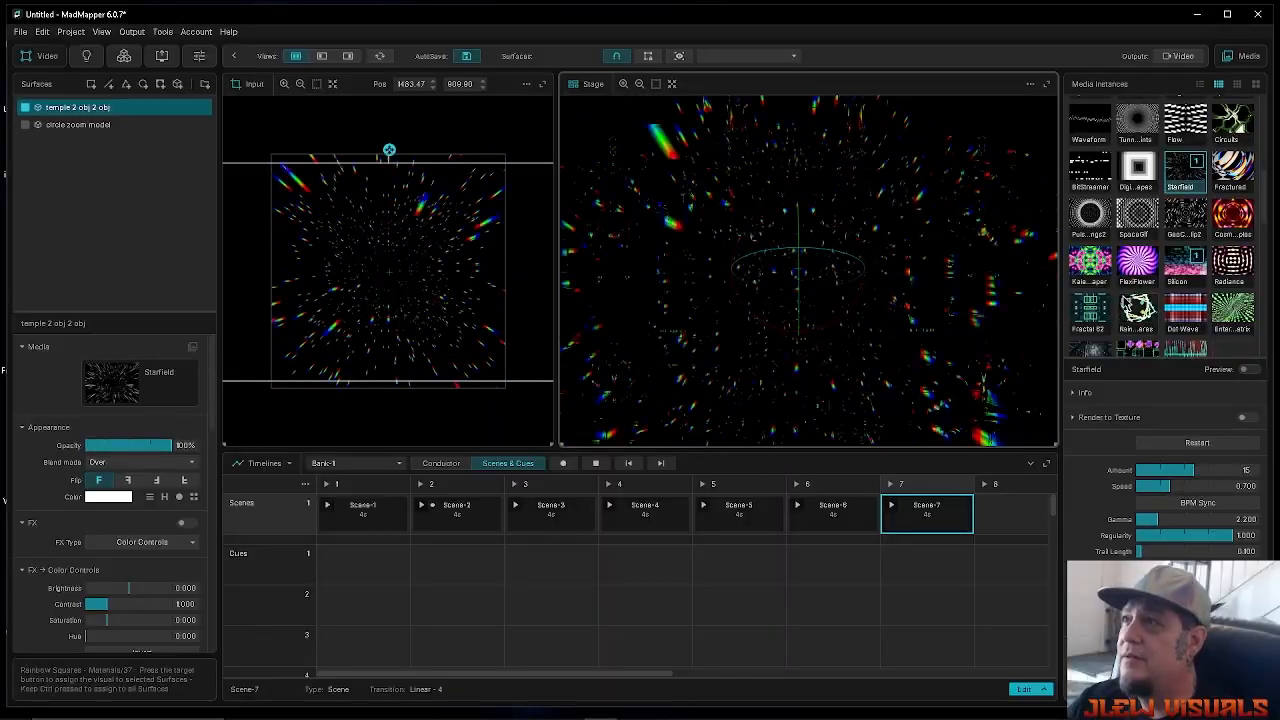
# Assign the CosmicRipples material to the temple and store it as a column 8 scene with a 4-second transition.
pyautogui.click(1240, 215)
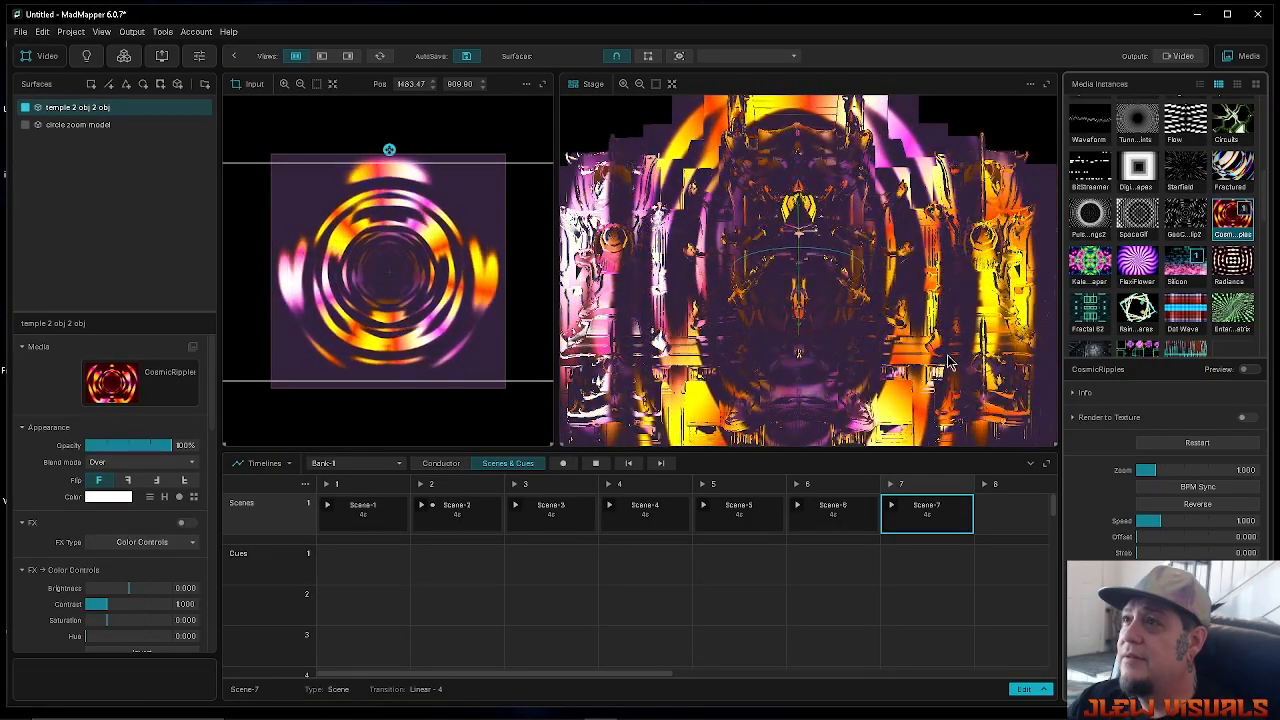
pyautogui.click(1020, 515)
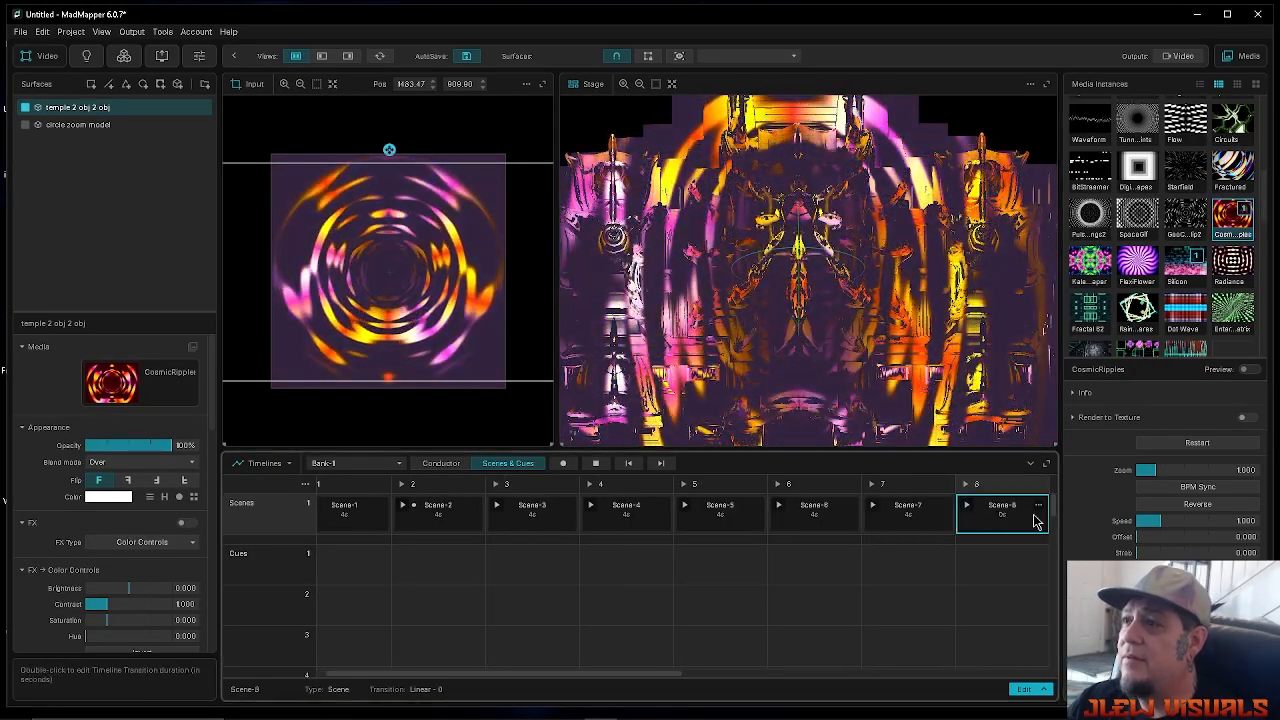
pyautogui.doubleClick(1035, 518)
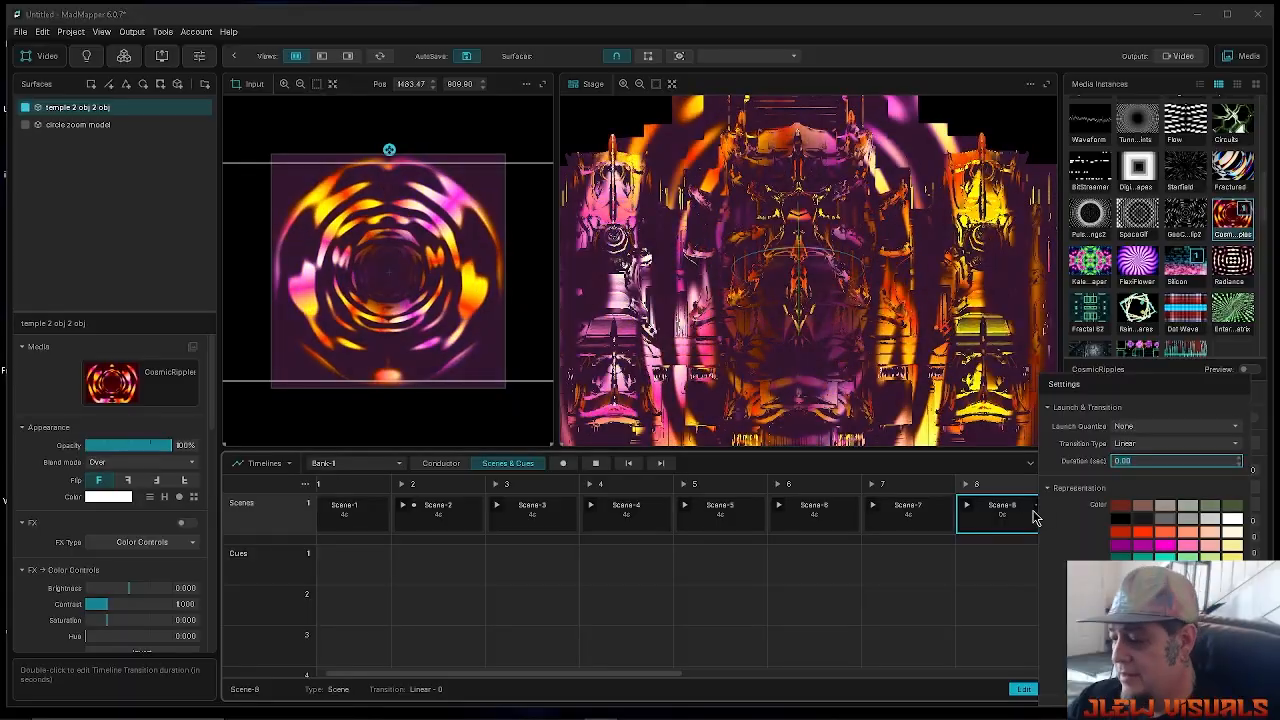
pyautogui.write('4')
pyautogui.press('Return')
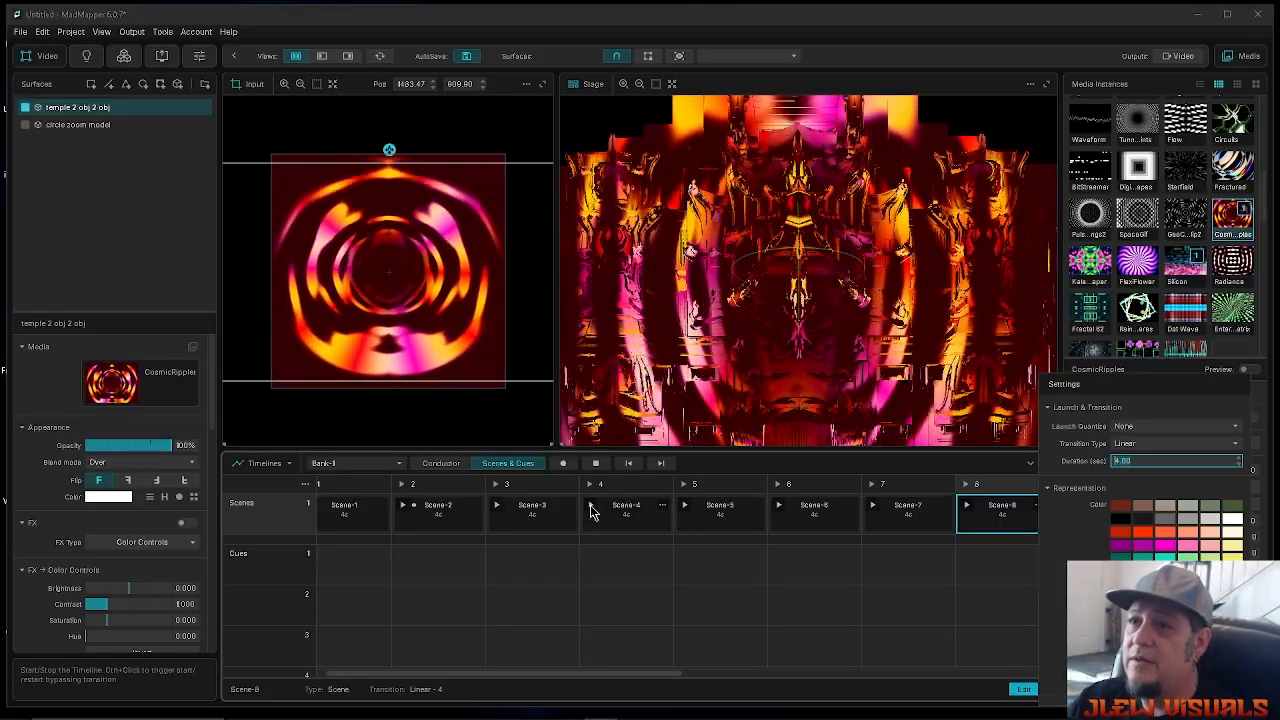
# Launch Scene-4 through Scene-8 one after another to preview their animated transitions on the stage.
pyautogui.click(590, 512)
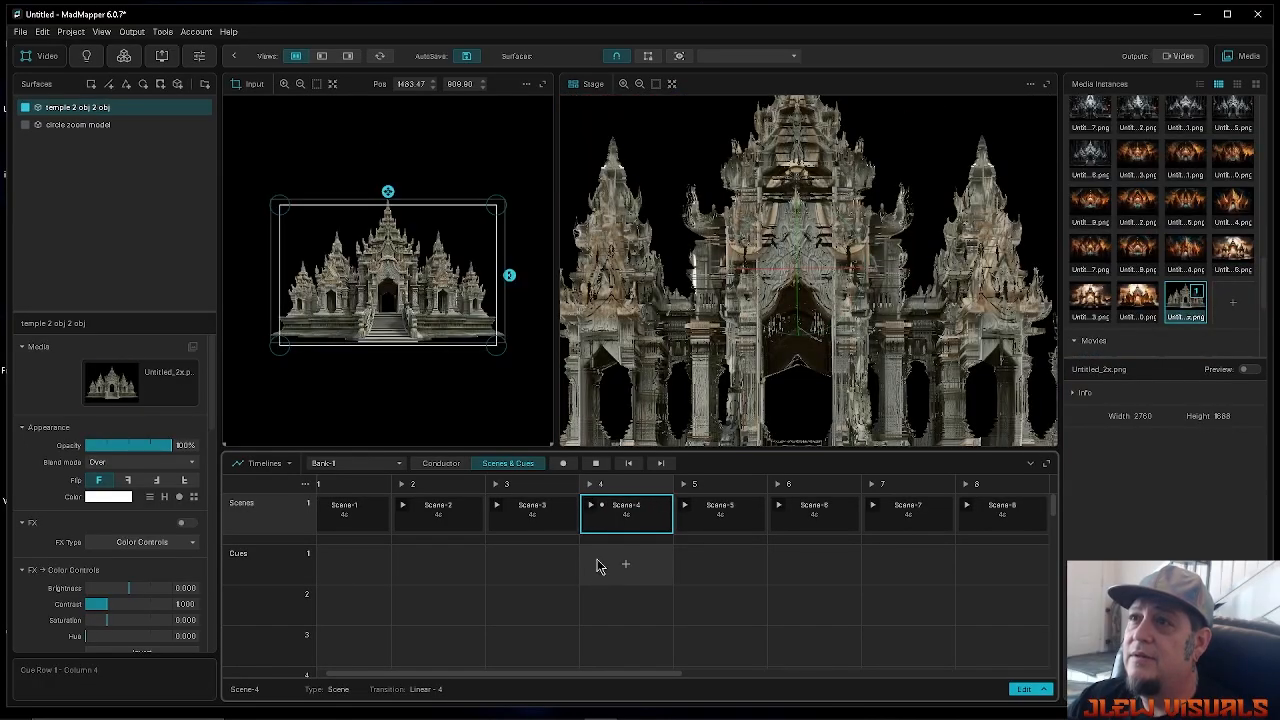
pyautogui.click(687, 510)
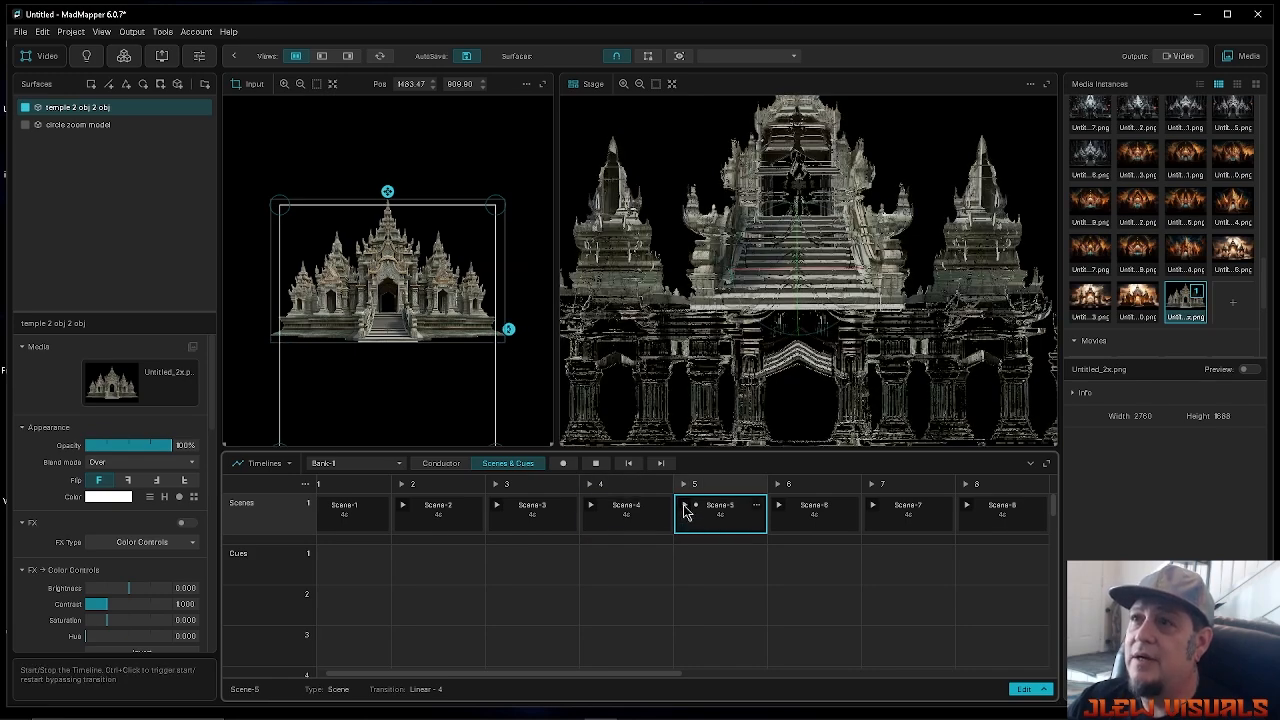
pyautogui.click(782, 508)
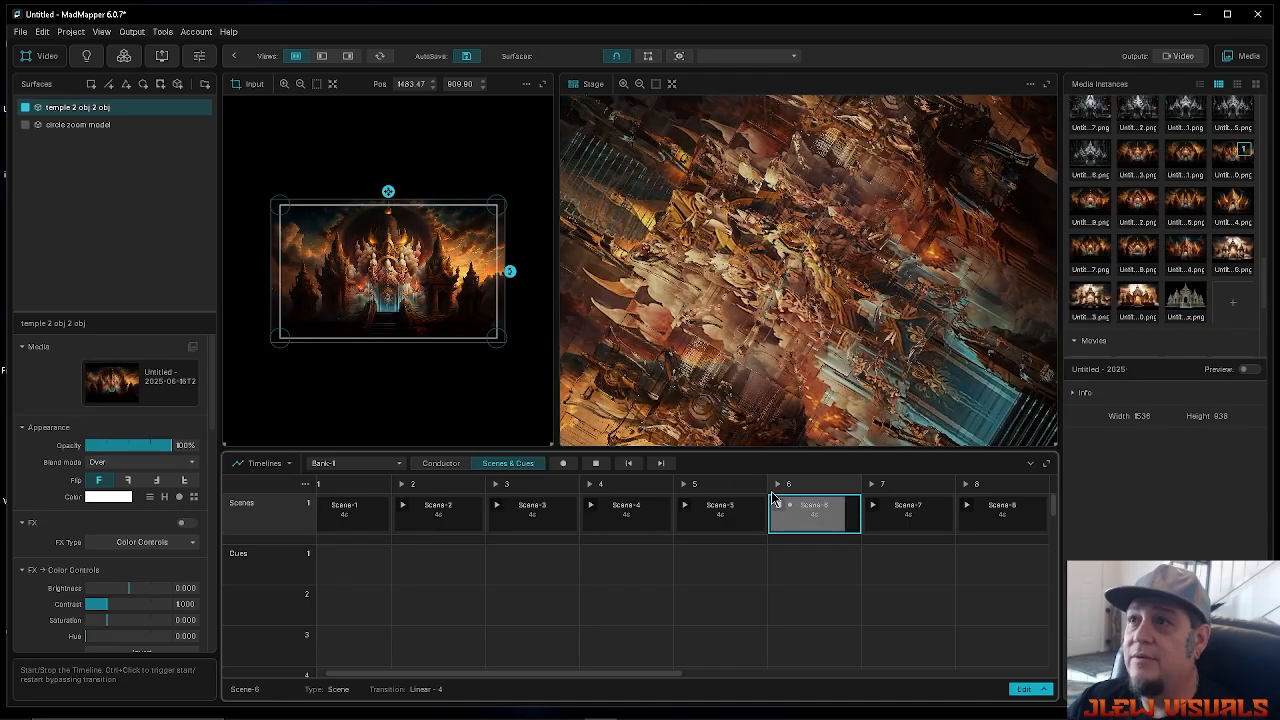
pyautogui.scroll(-5, 866, 403)
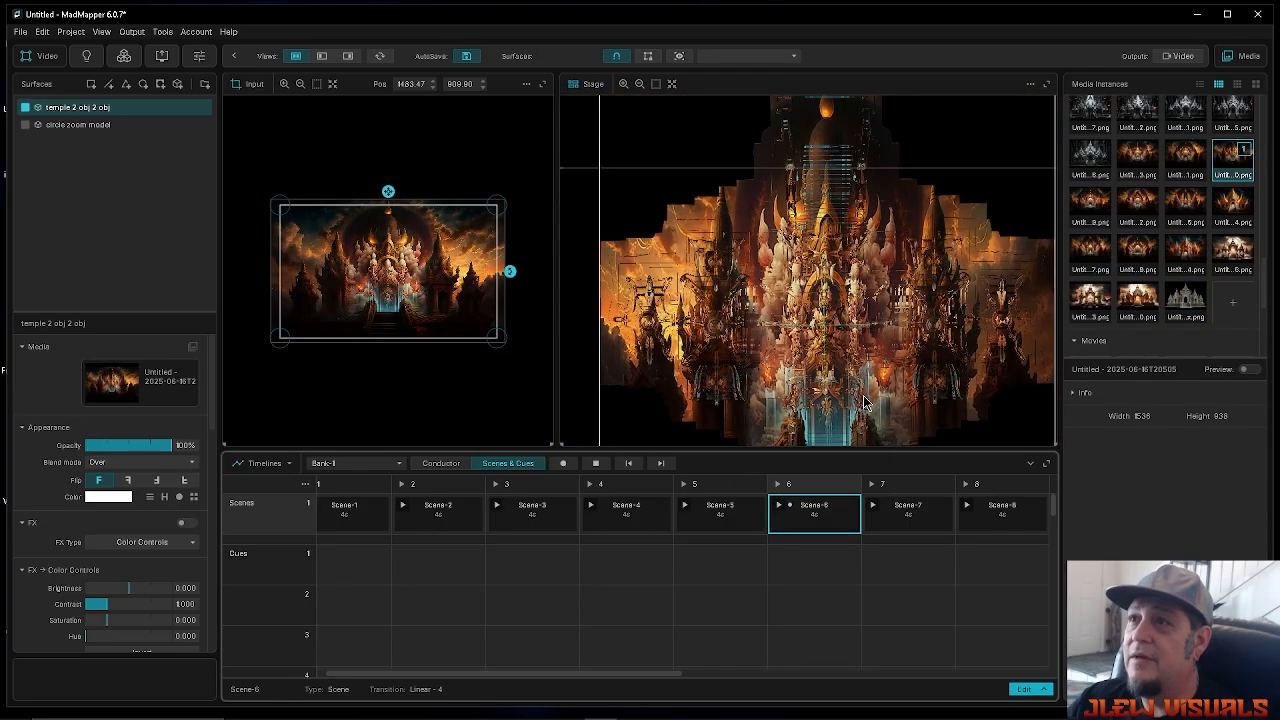
pyautogui.moveTo(866, 403); pyautogui.dragTo(848, 337)
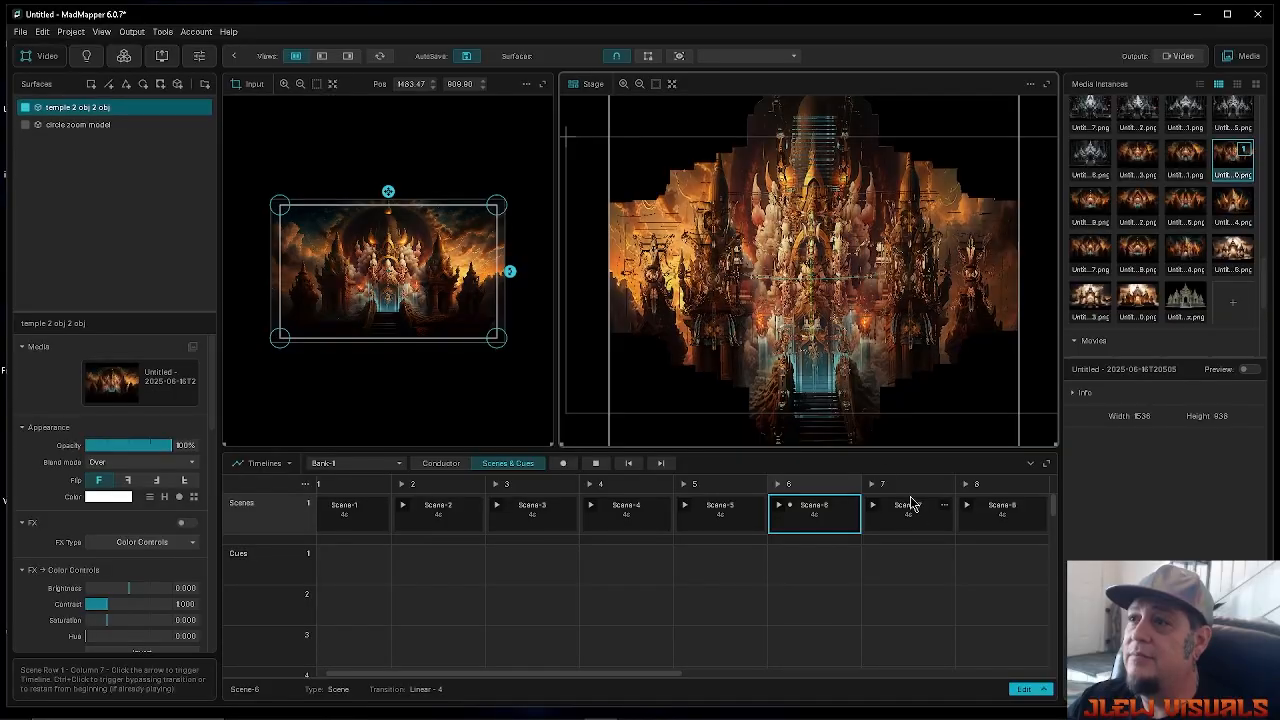
pyautogui.click(874, 507)
pyautogui.click(882, 518)
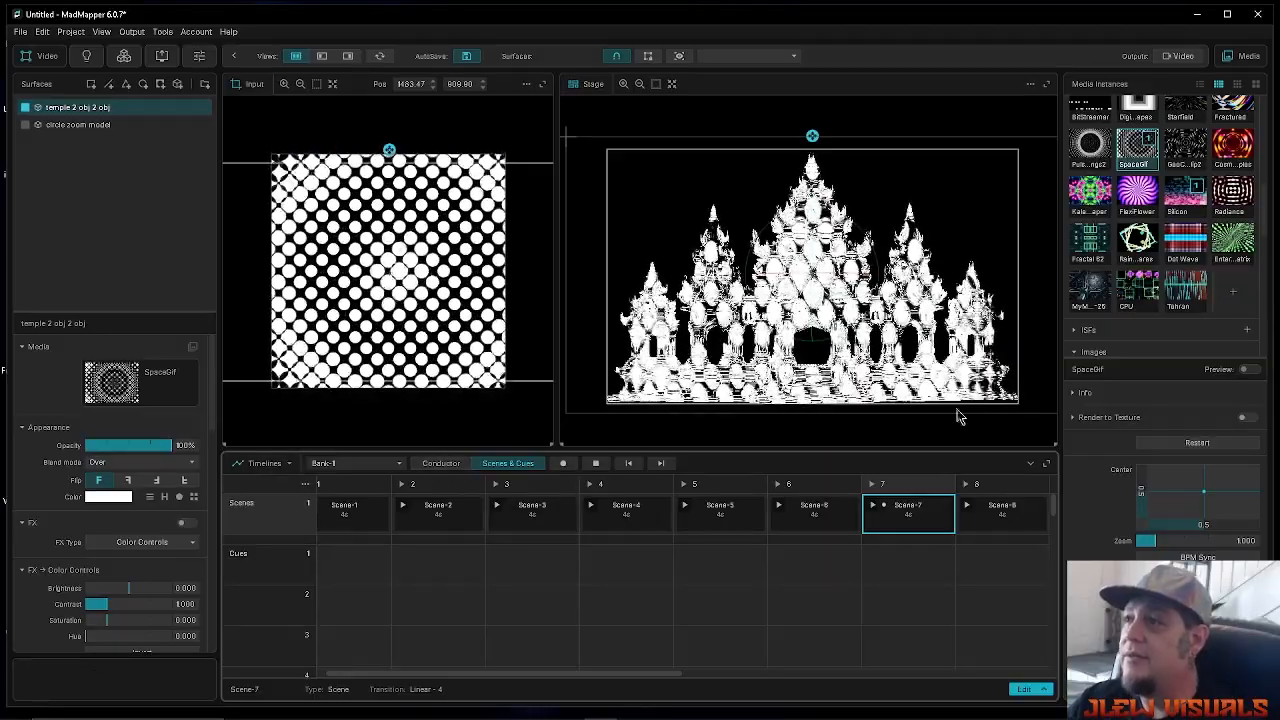
pyautogui.click(968, 510)
pyautogui.click(968, 510)
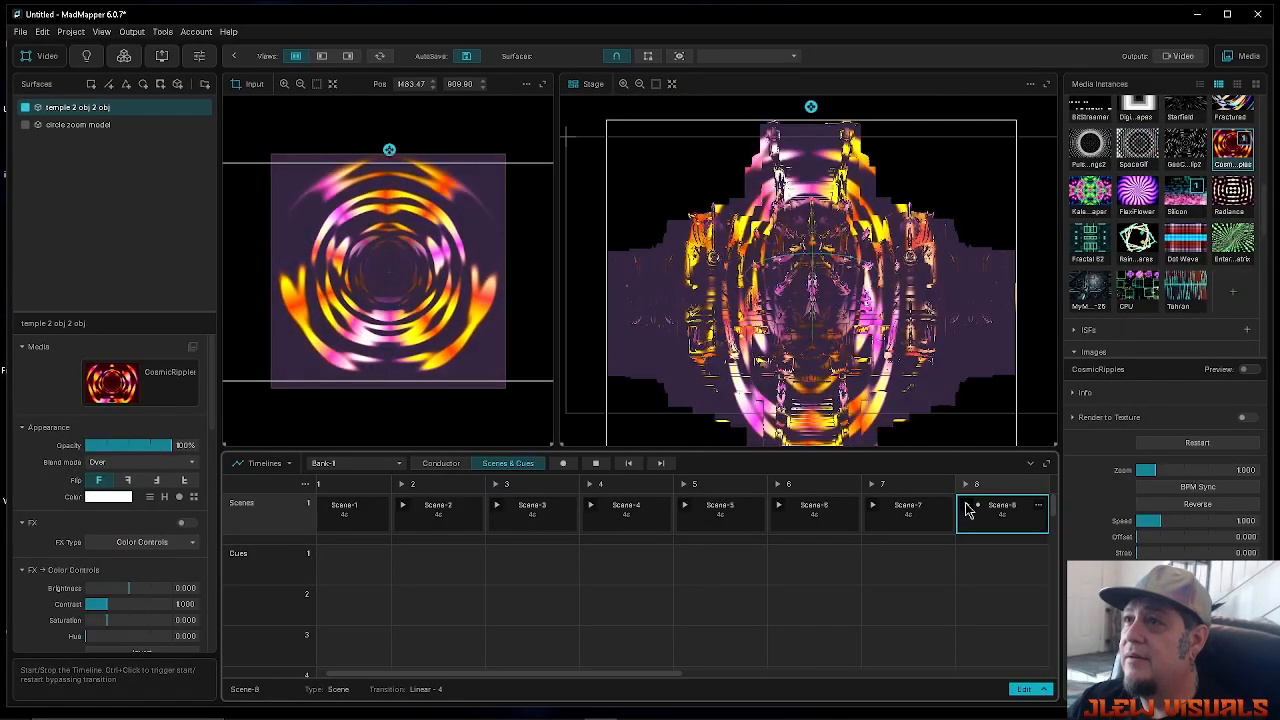
# Launch Scene-2, Scene-3, Scene-4, Scene-8 and Scene-1 in turn to check the transitions between the circle and temple models.
pyautogui.click(402, 510)
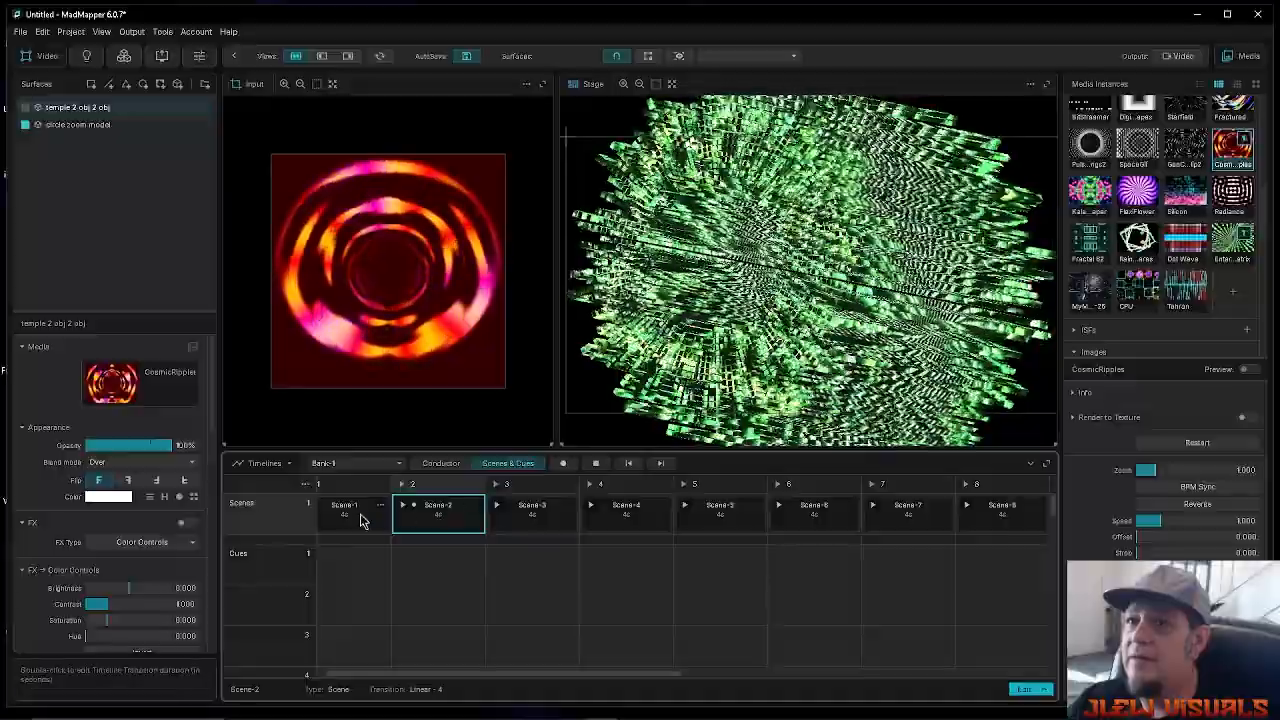
pyautogui.click(497, 512)
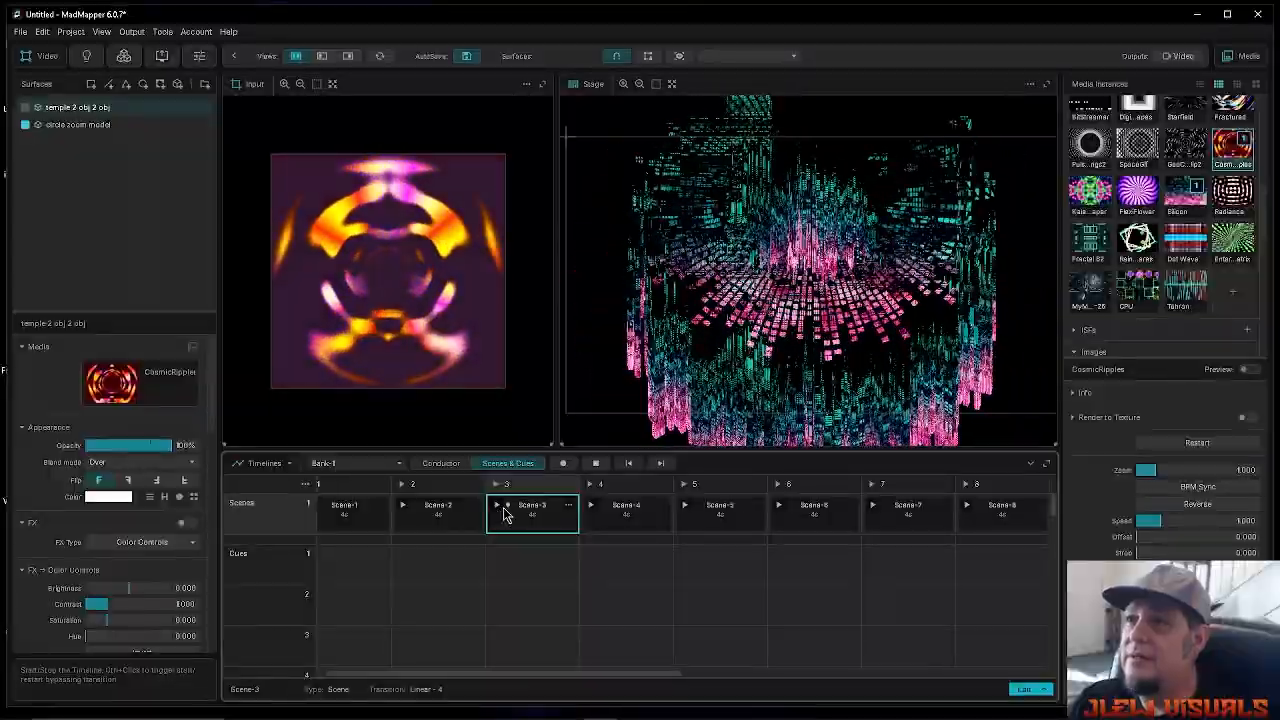
pyautogui.click(591, 508)
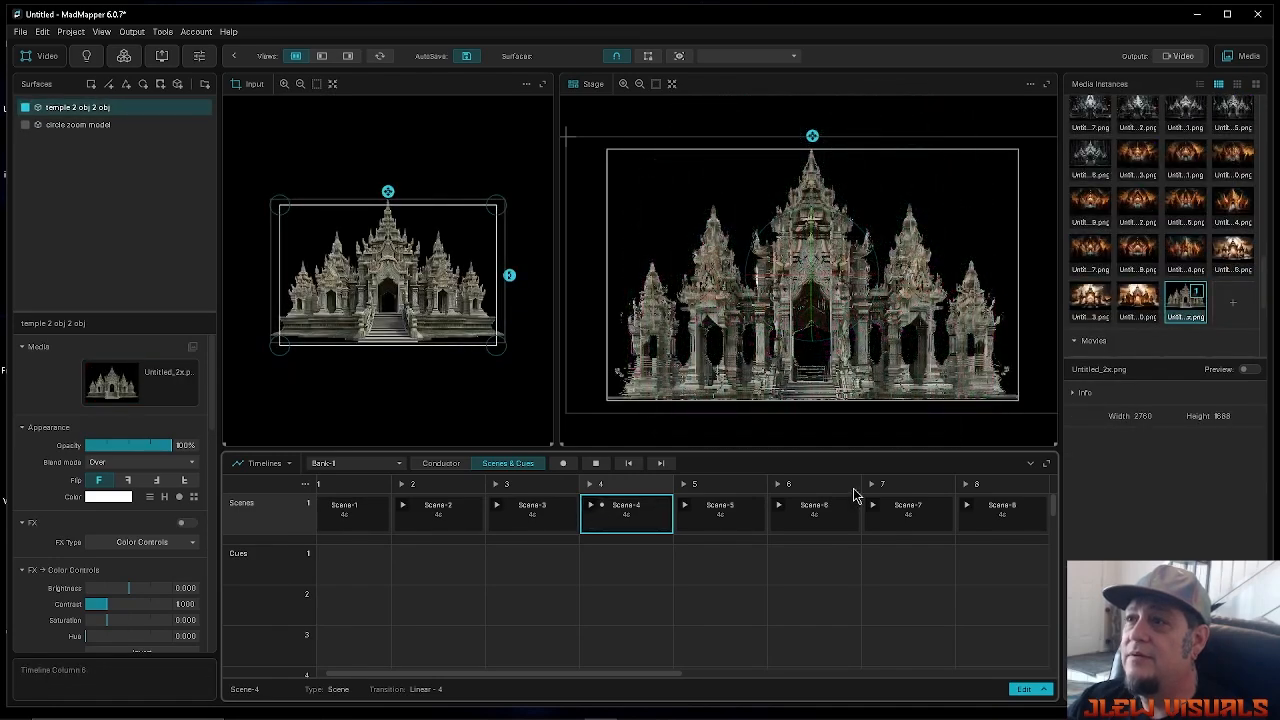
pyautogui.click(968, 508)
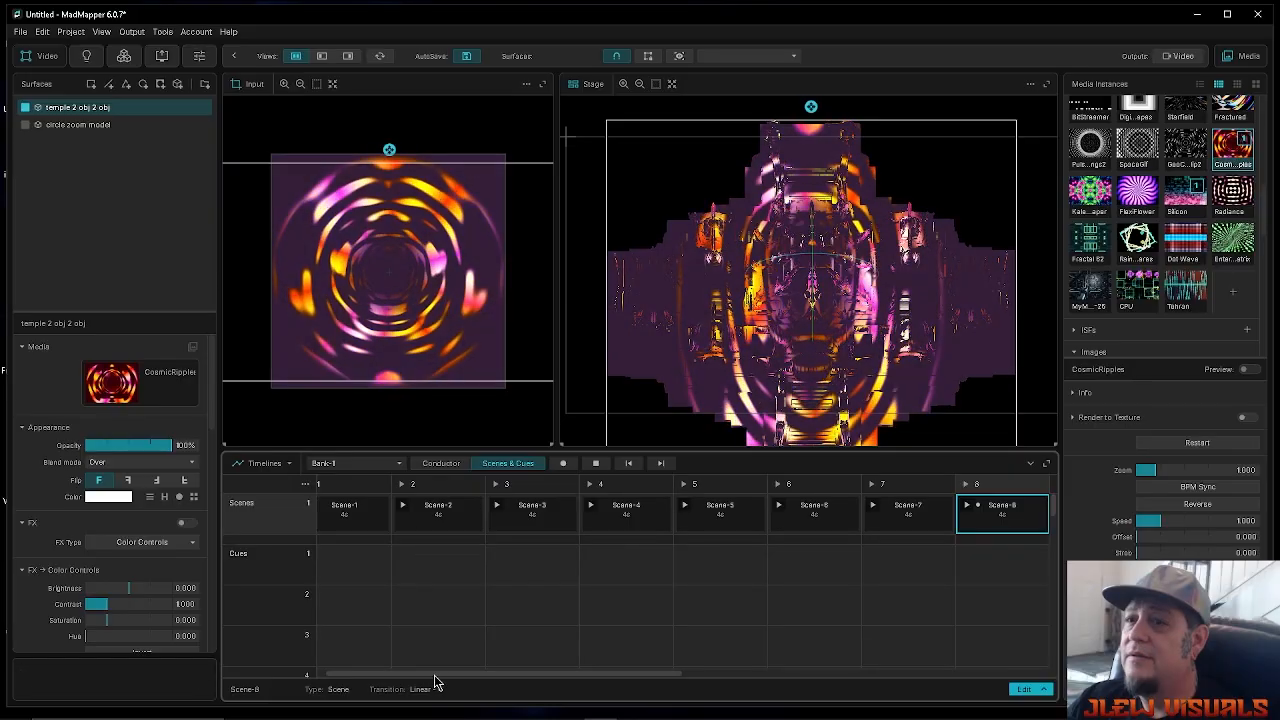
pyautogui.moveTo(437, 674); pyautogui.dragTo(417, 674)
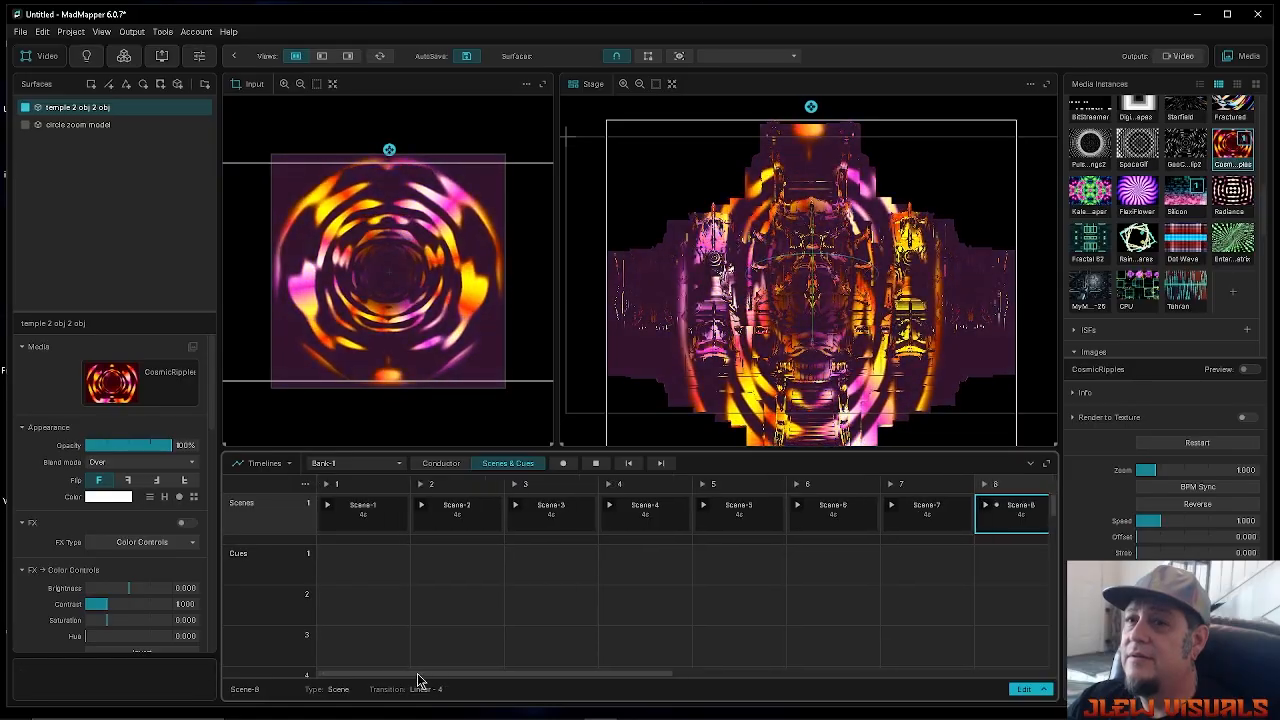
pyautogui.click(327, 508)
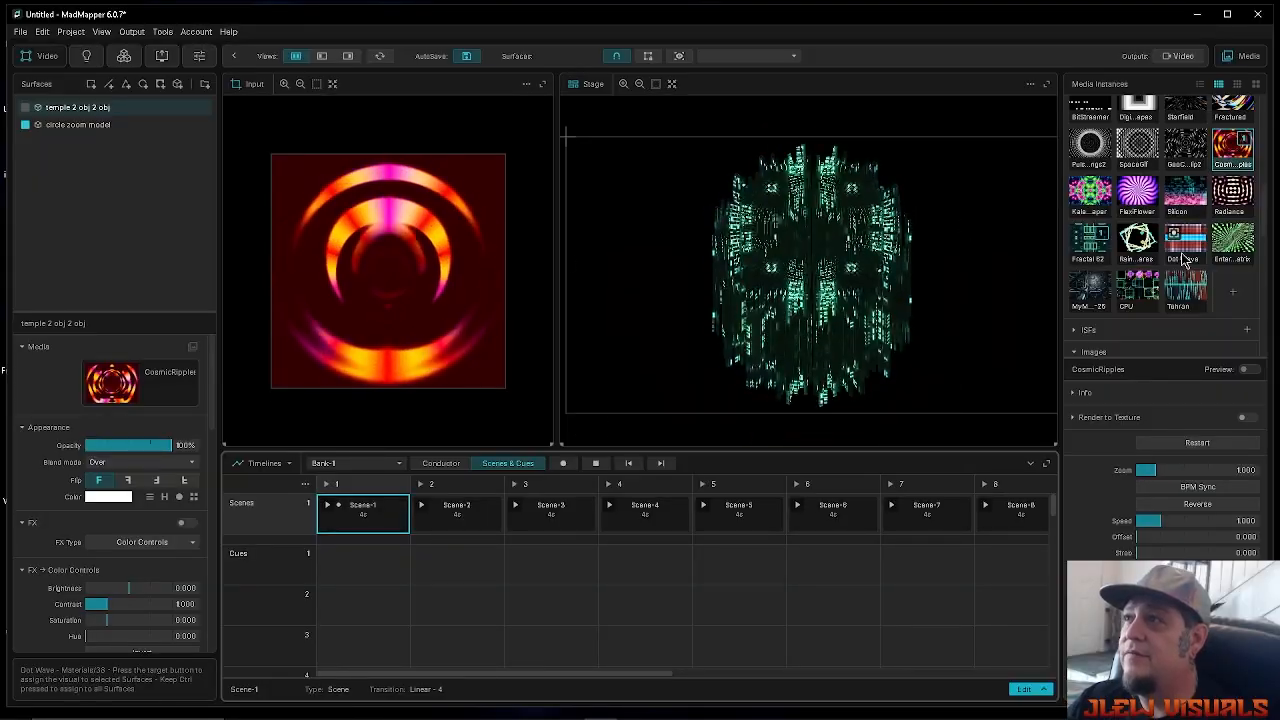
# Select the Rainbow Squares material among the media instances to show its settings.
pyautogui.scroll(2, 1183, 262)
pyautogui.click(1148, 322)
pyautogui.scroll(-1, 1150, 330)
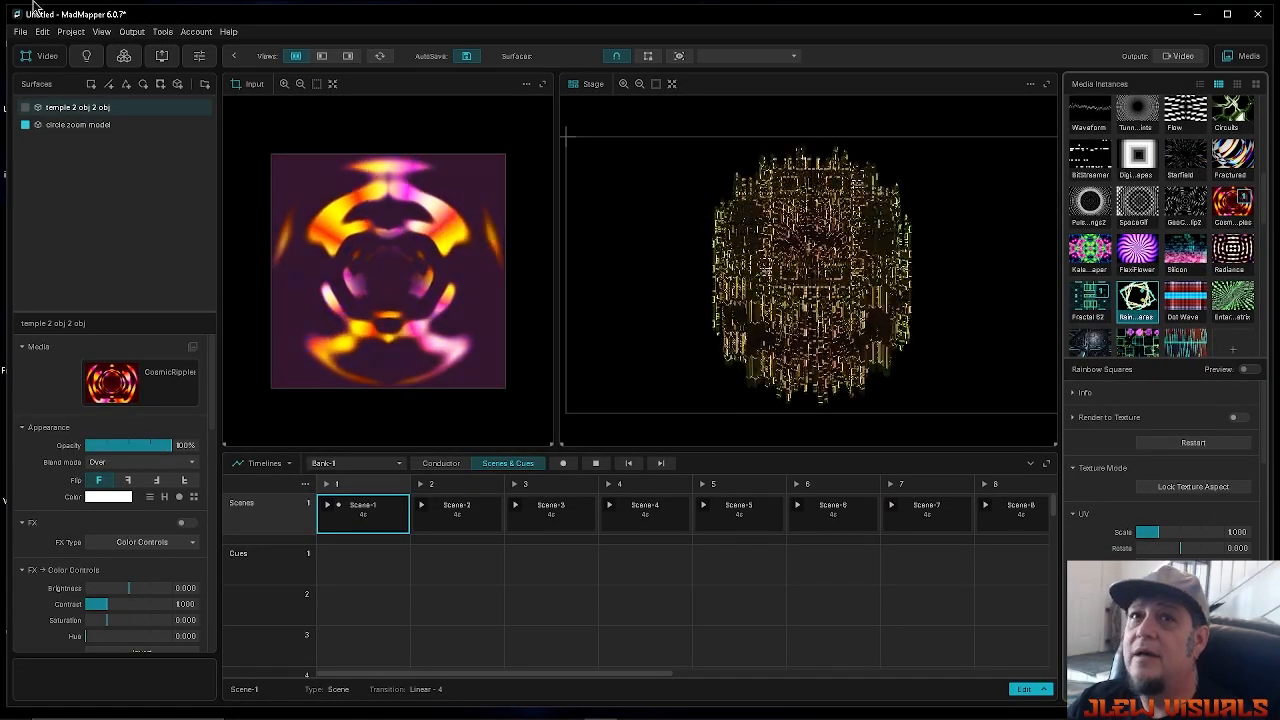
# Try the Flow and Circuits materials on the circle zoom model, ending with Fractured assigned.
pyautogui.click(66, 125)
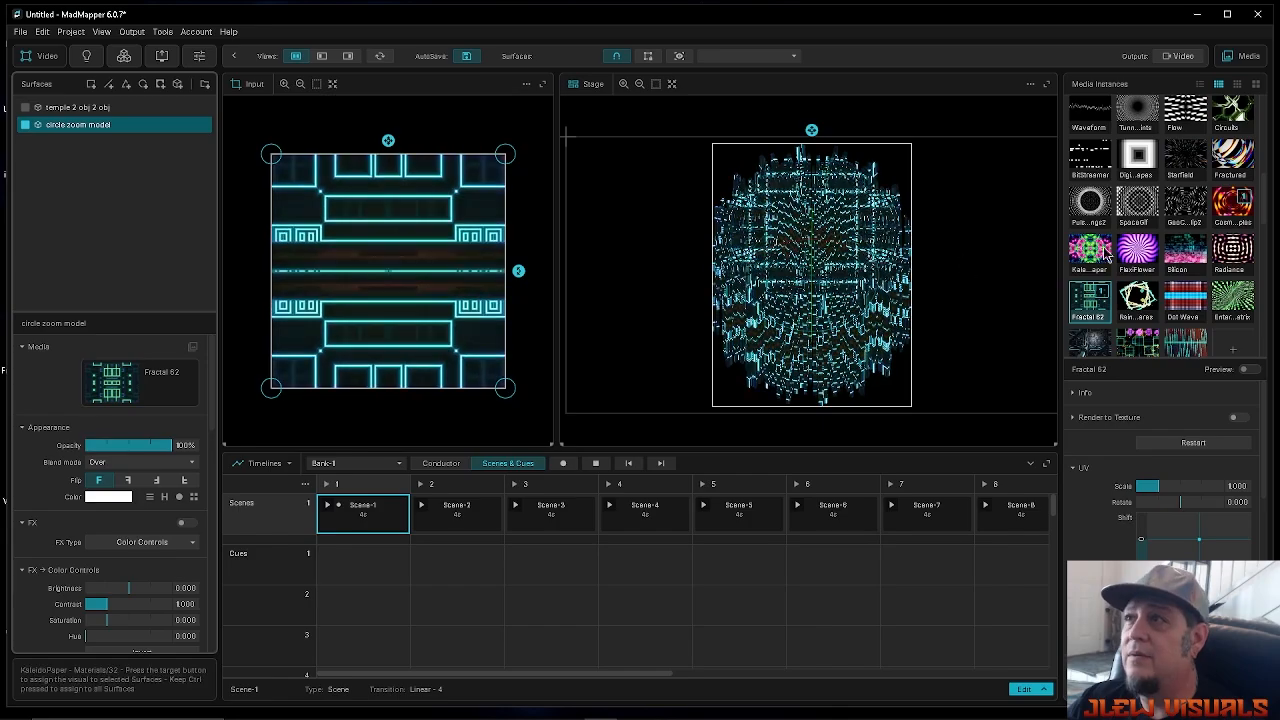
pyautogui.scroll(1, 1185, 210)
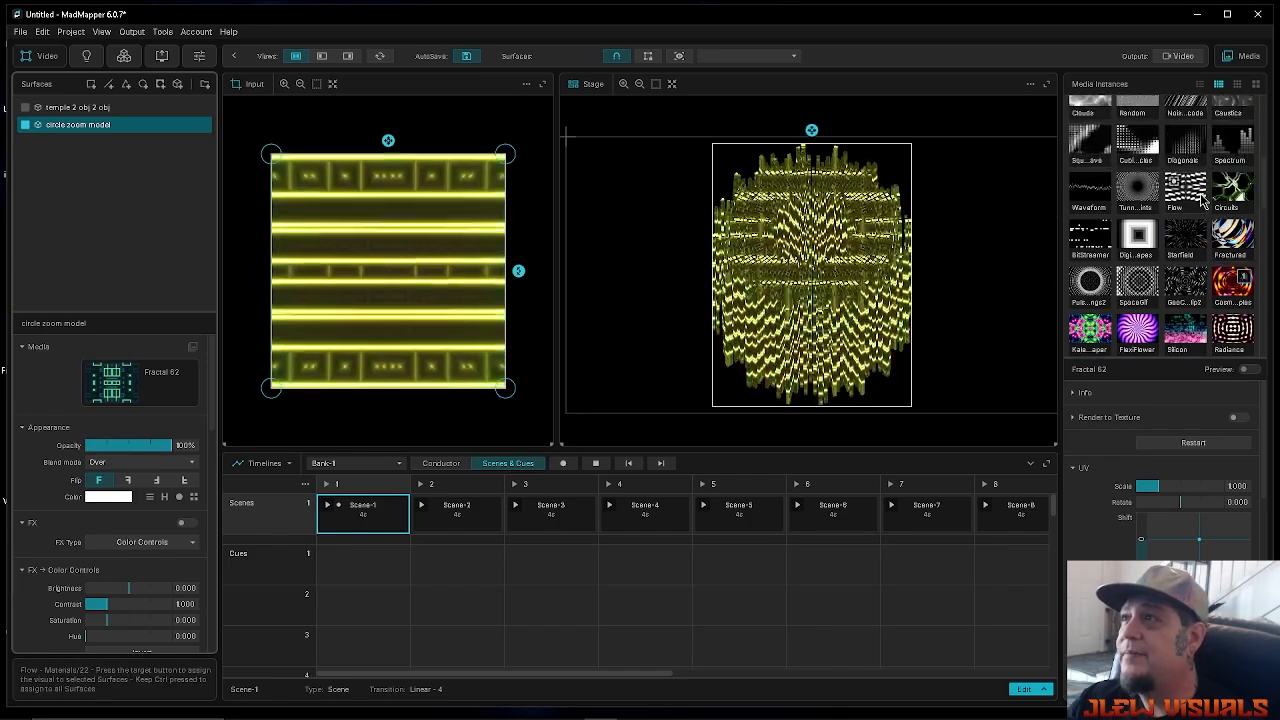
pyautogui.click(1200, 197)
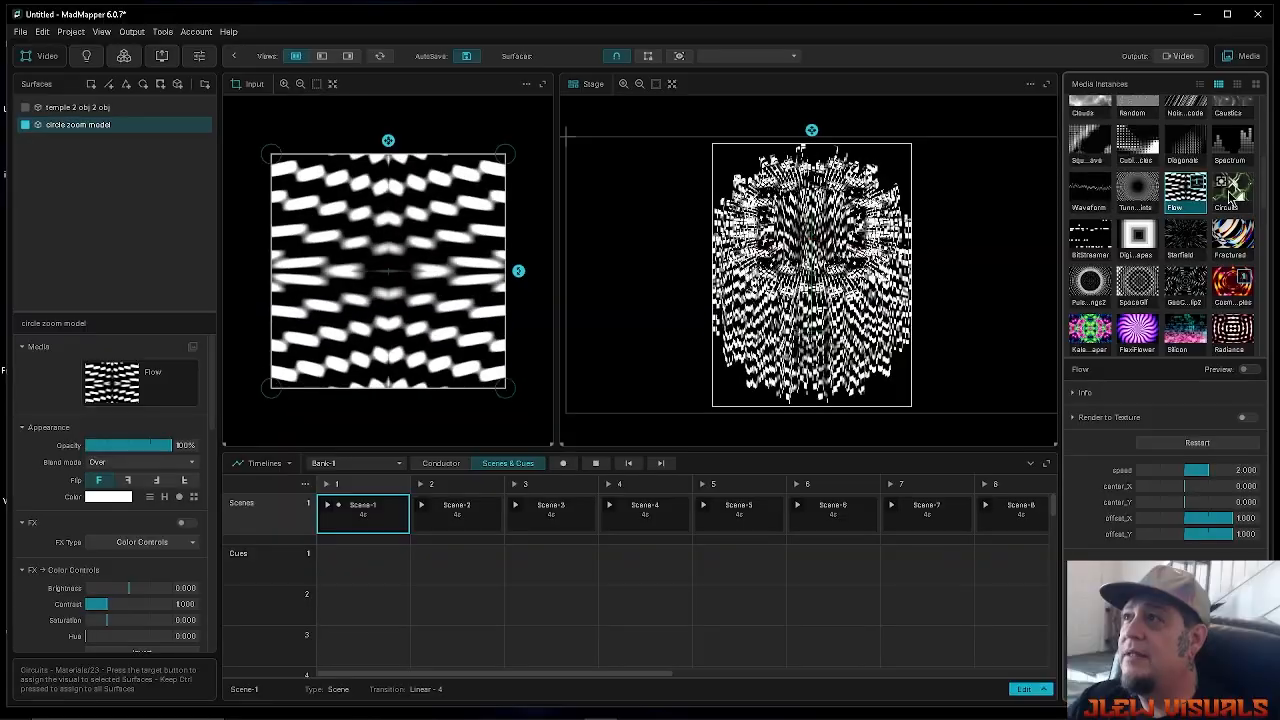
pyautogui.click(1240, 203)
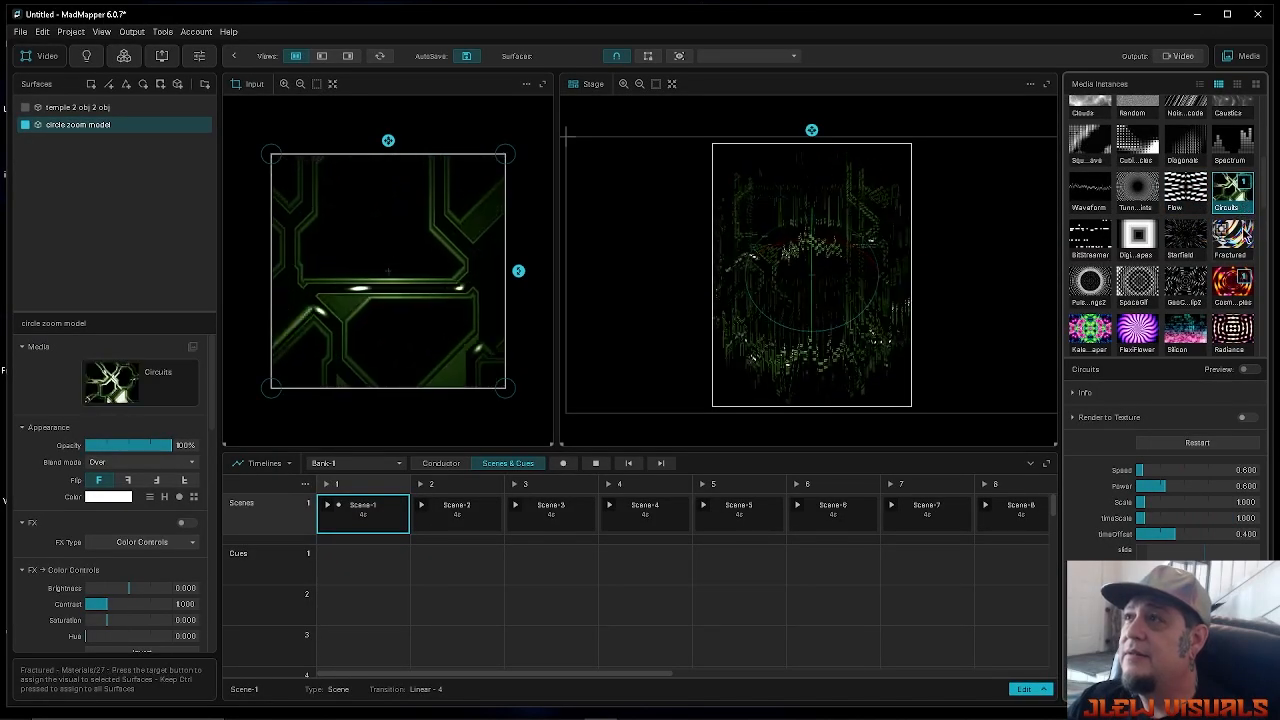
pyautogui.click(1247, 250)
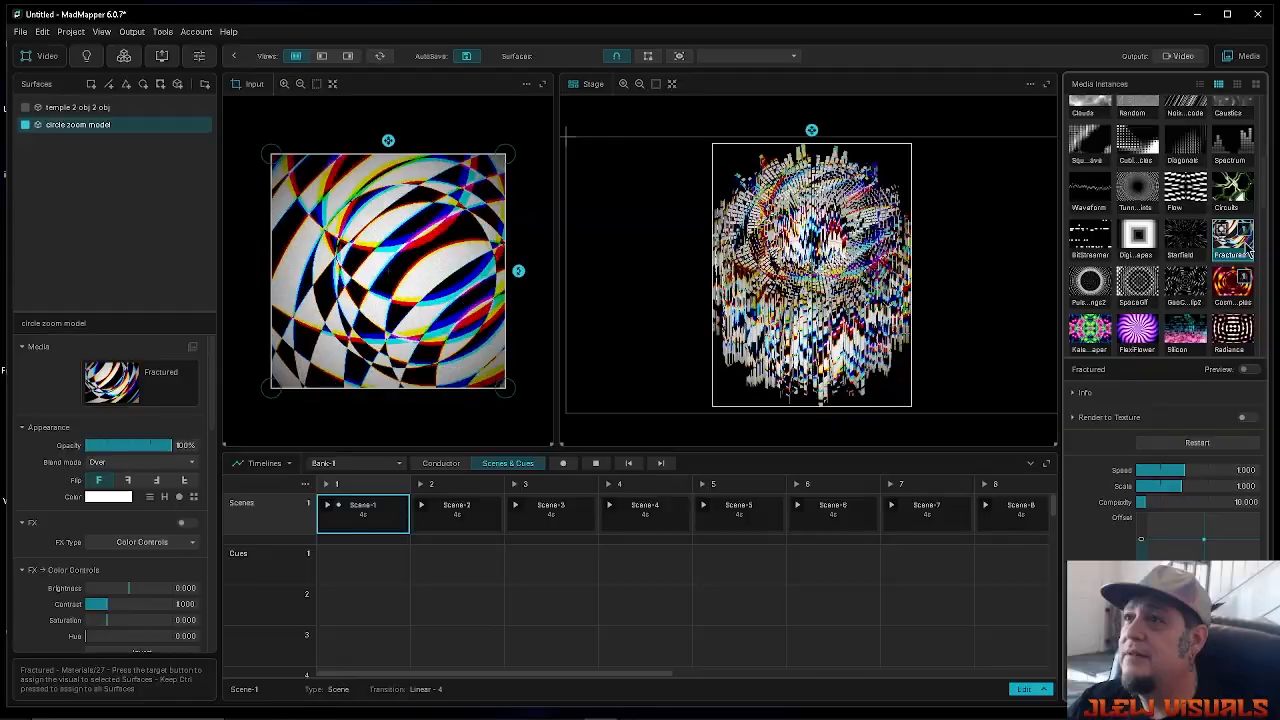
# Rotate the circle zoom model to look straight through its central opening and enlarge it to a scale of about 6.6.
pyautogui.moveTo(815, 138); pyautogui.dragTo(826, 8)
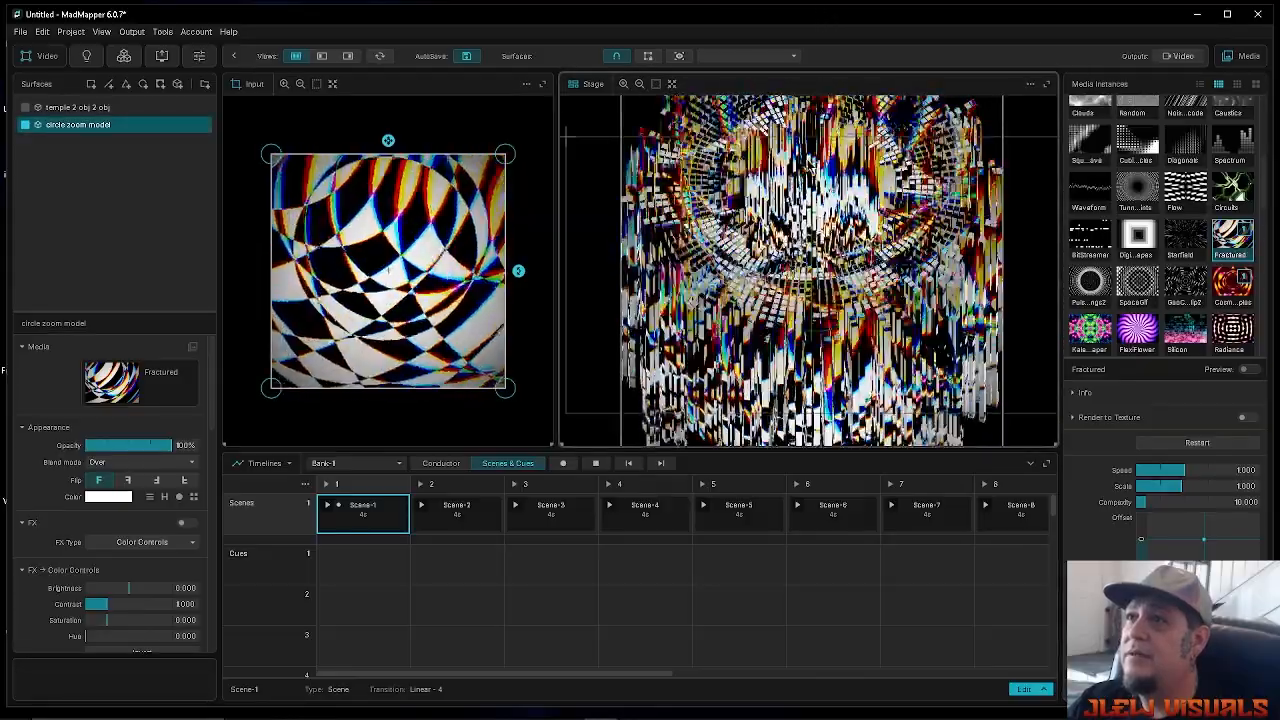
pyautogui.scroll(-4, 812, 168)
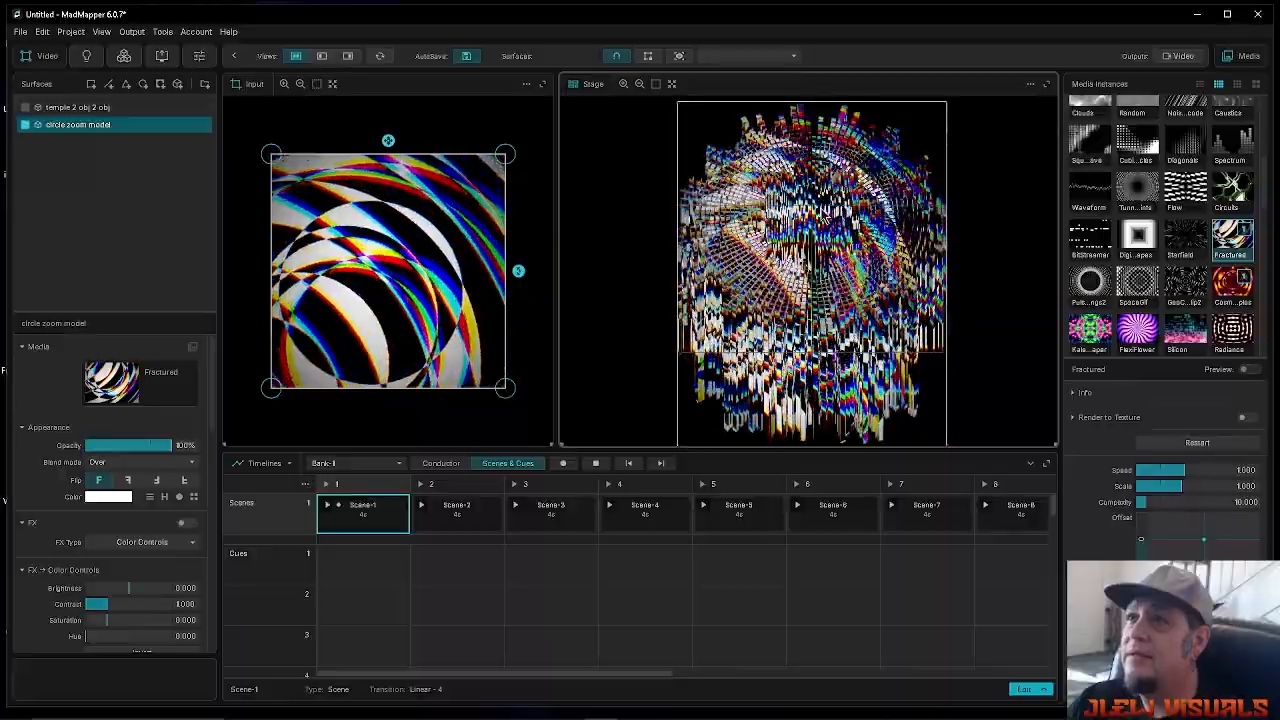
pyautogui.scroll(5, 820, 272)
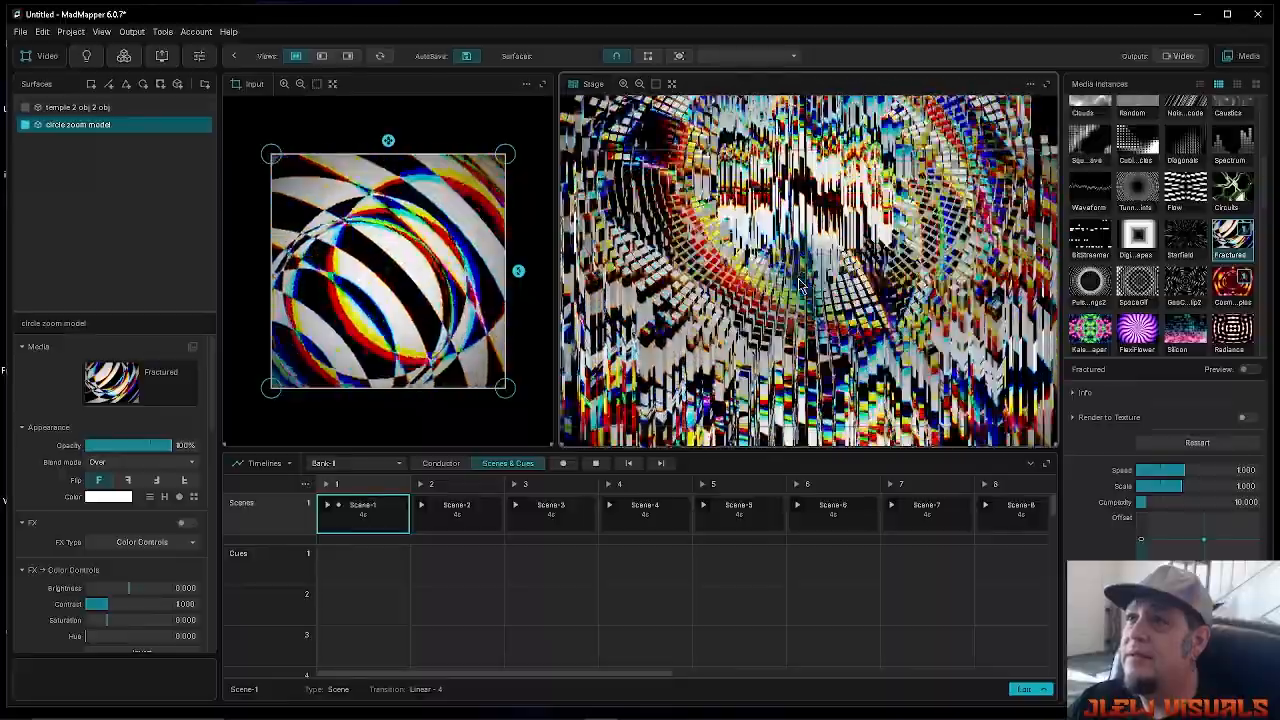
pyautogui.scroll(-2, 808, 315)
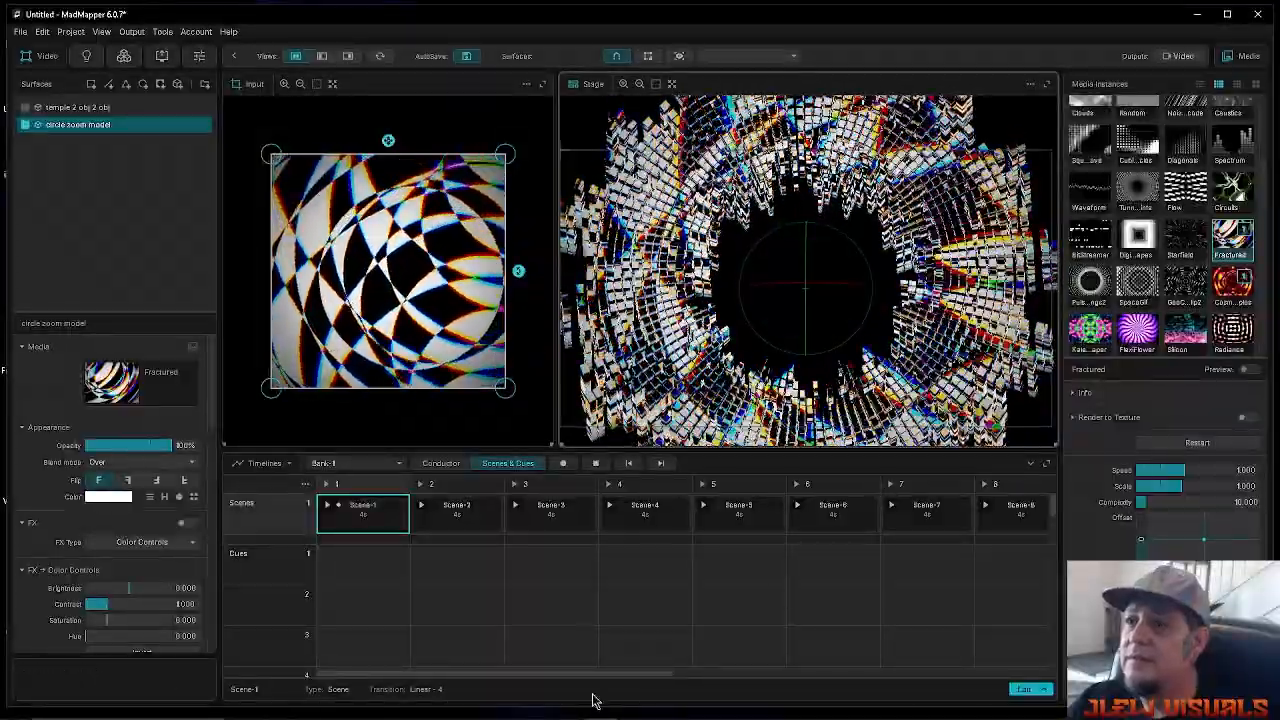
# Store the Fractured circle view as a column 9 scene with a 15-second transition.
pyautogui.moveTo(604, 678); pyautogui.dragTo(801, 677)
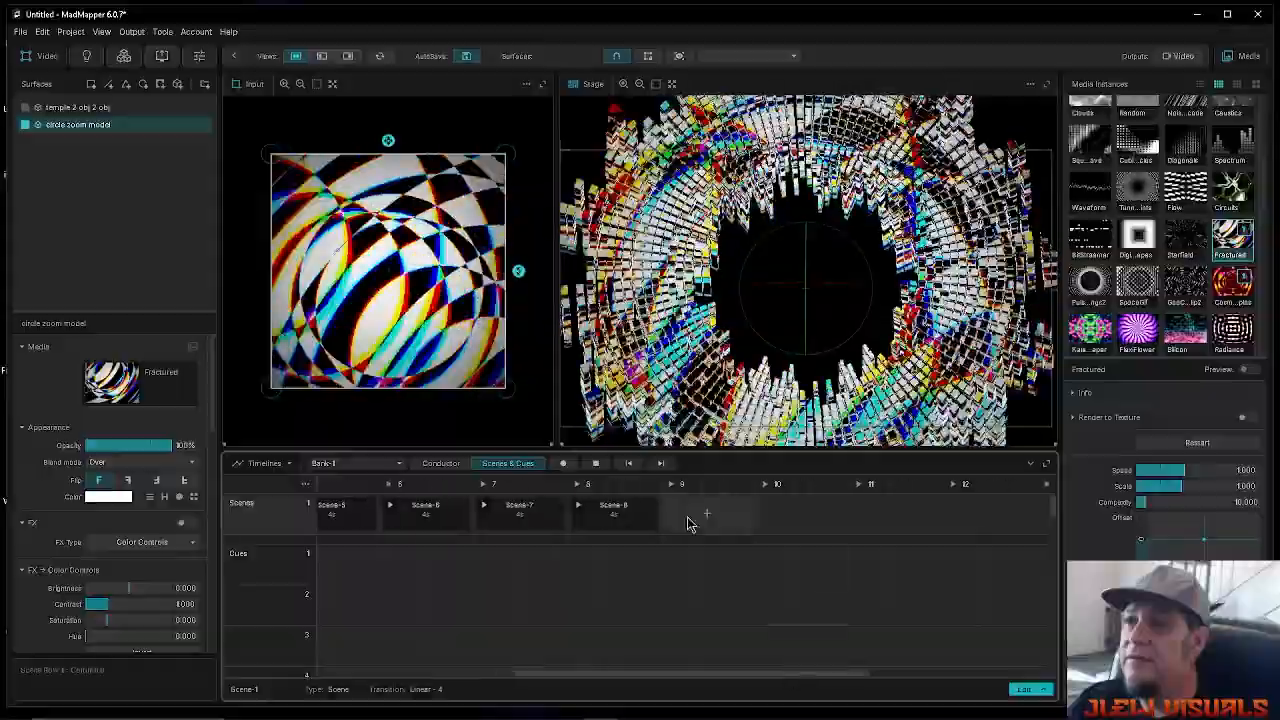
pyautogui.click(711, 516)
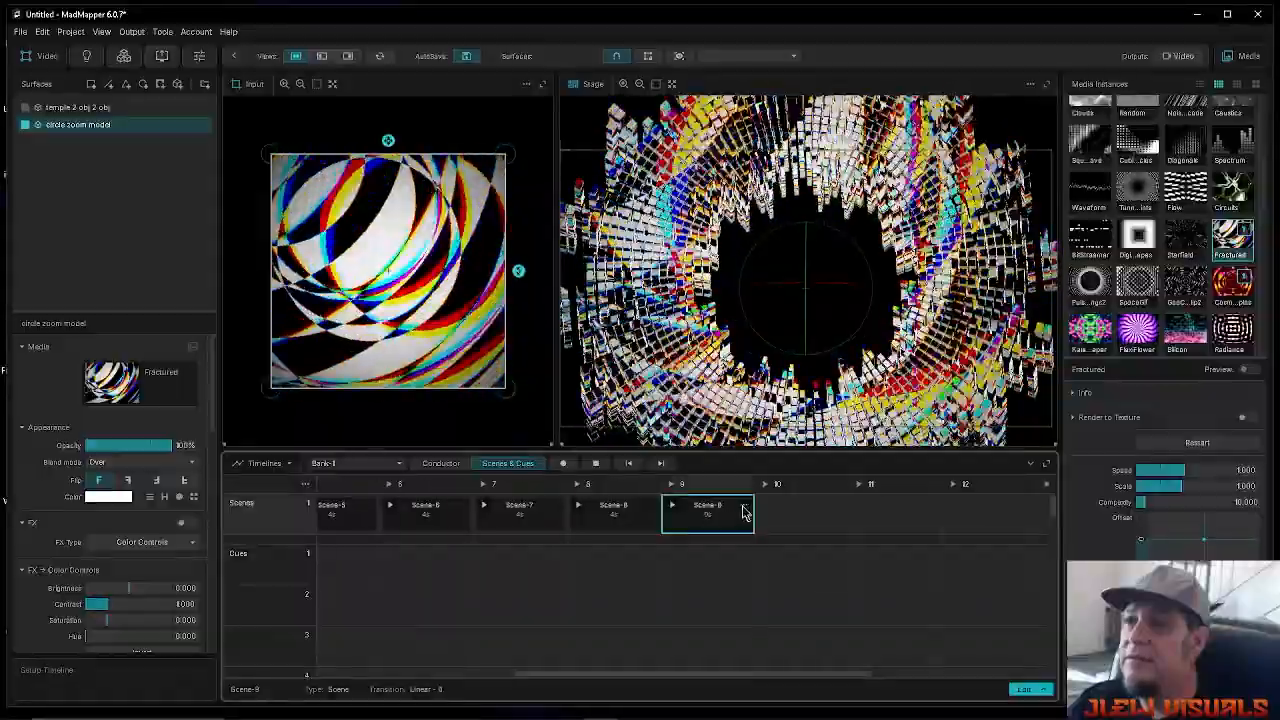
pyautogui.doubleClick(742, 508)
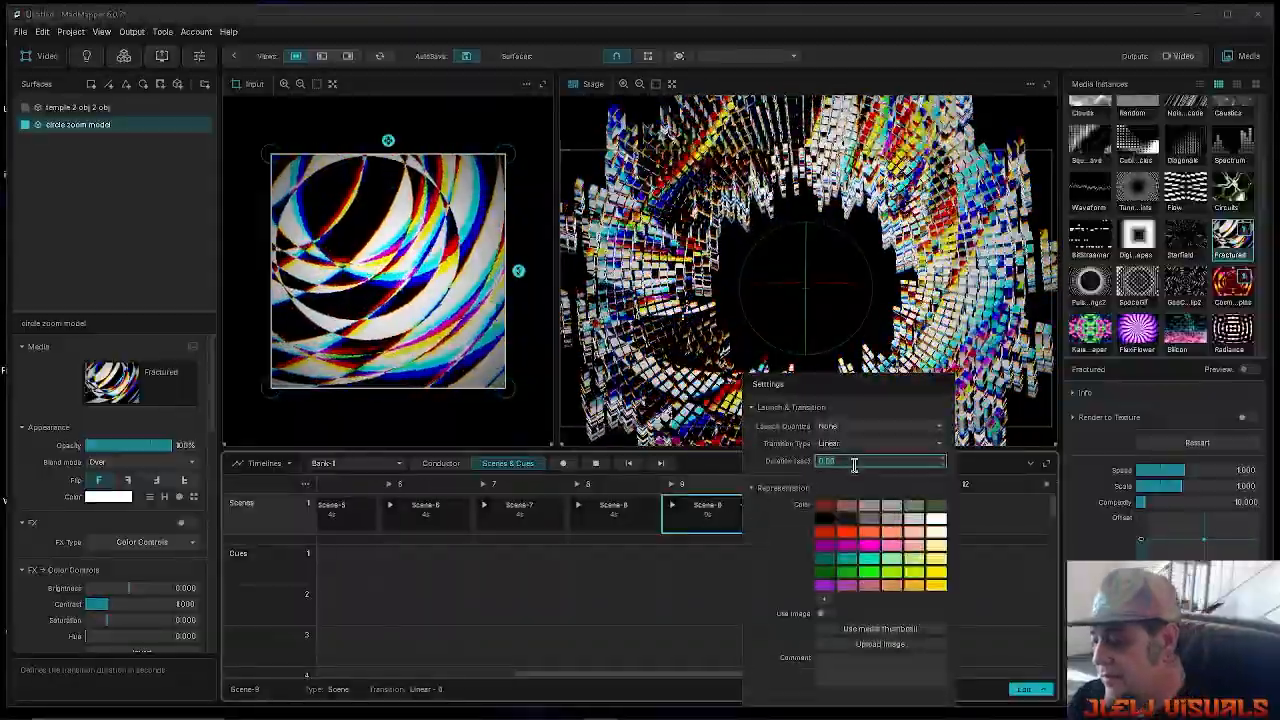
pyautogui.write('15')
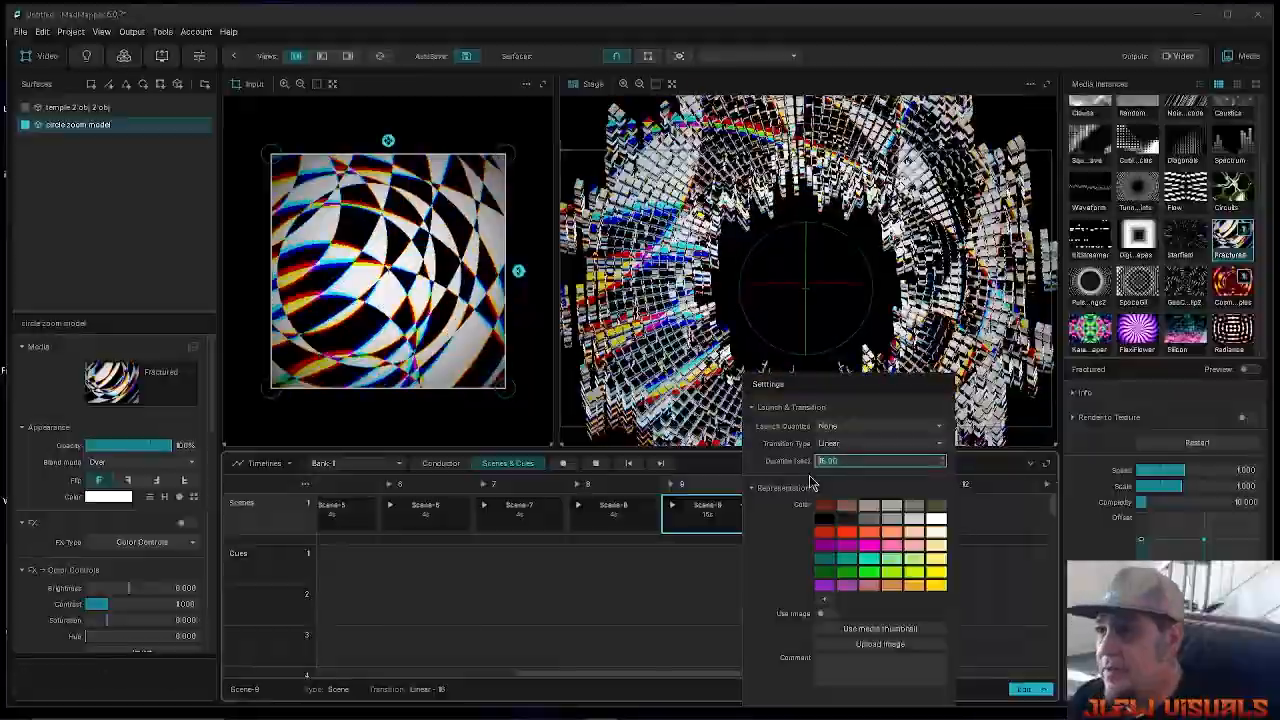
pyautogui.click(637, 437)
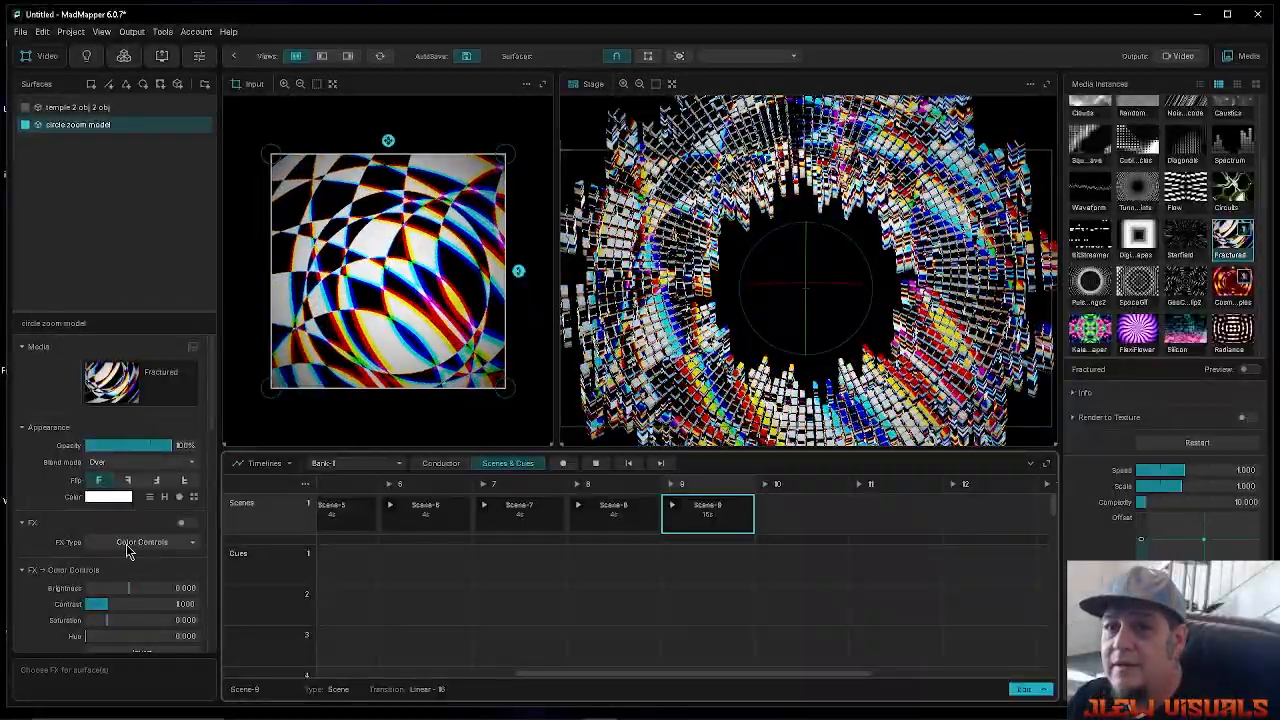
# Set the circle zoom model's X and Y 3D rotation to 0.
pyautogui.scroll(-5, 128, 548)
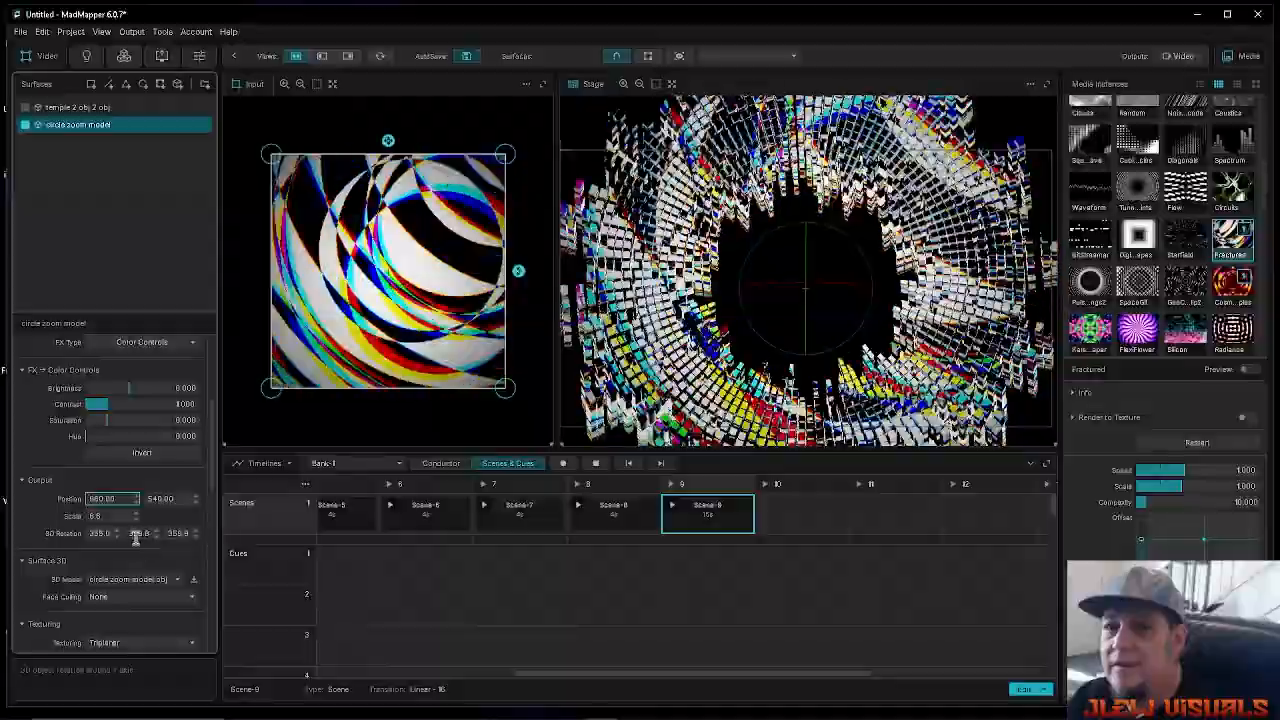
pyautogui.click(155, 536)
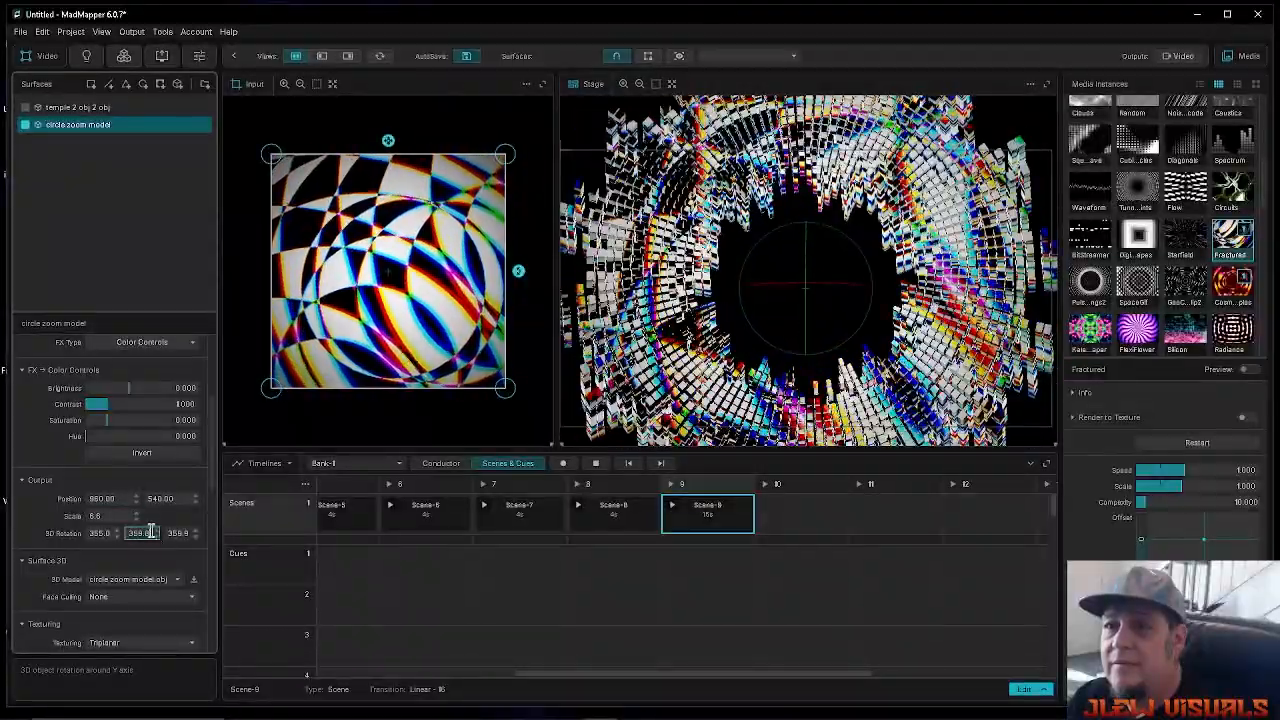
pyautogui.moveTo(154, 532); pyautogui.dragTo(130, 532)
pyautogui.write('0')
pyautogui.press('Return')
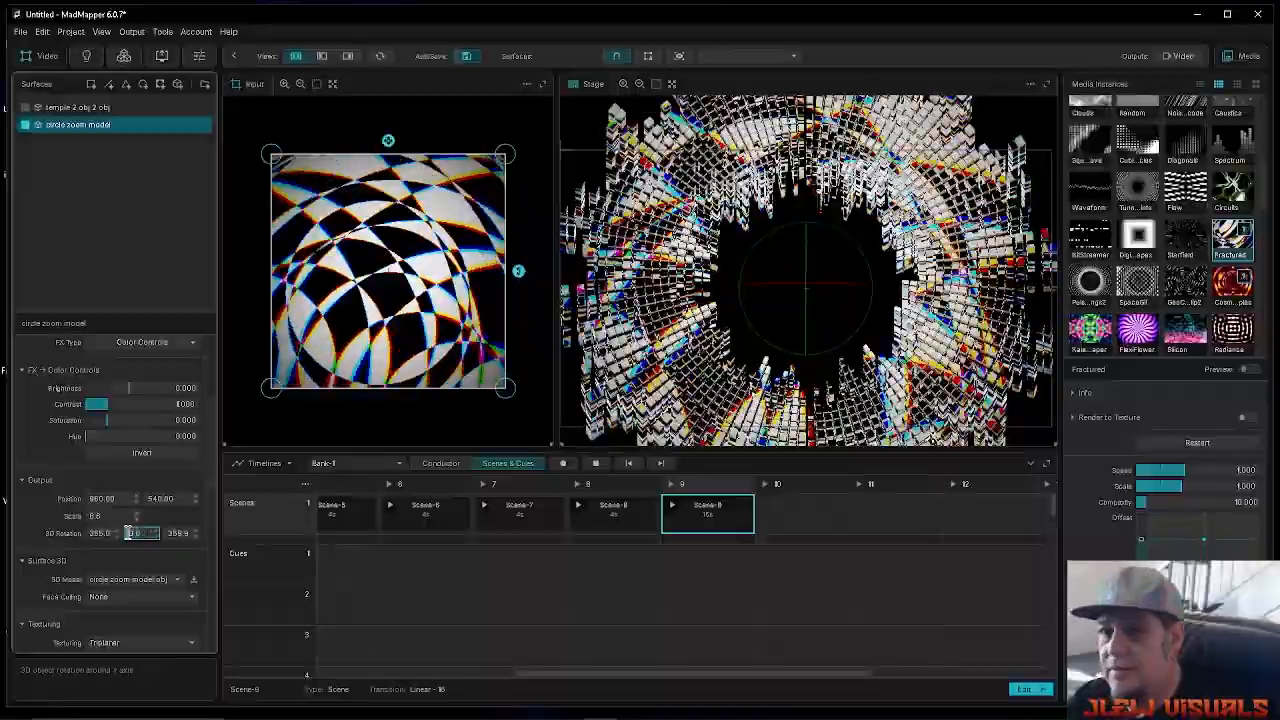
pyautogui.click(117, 536)
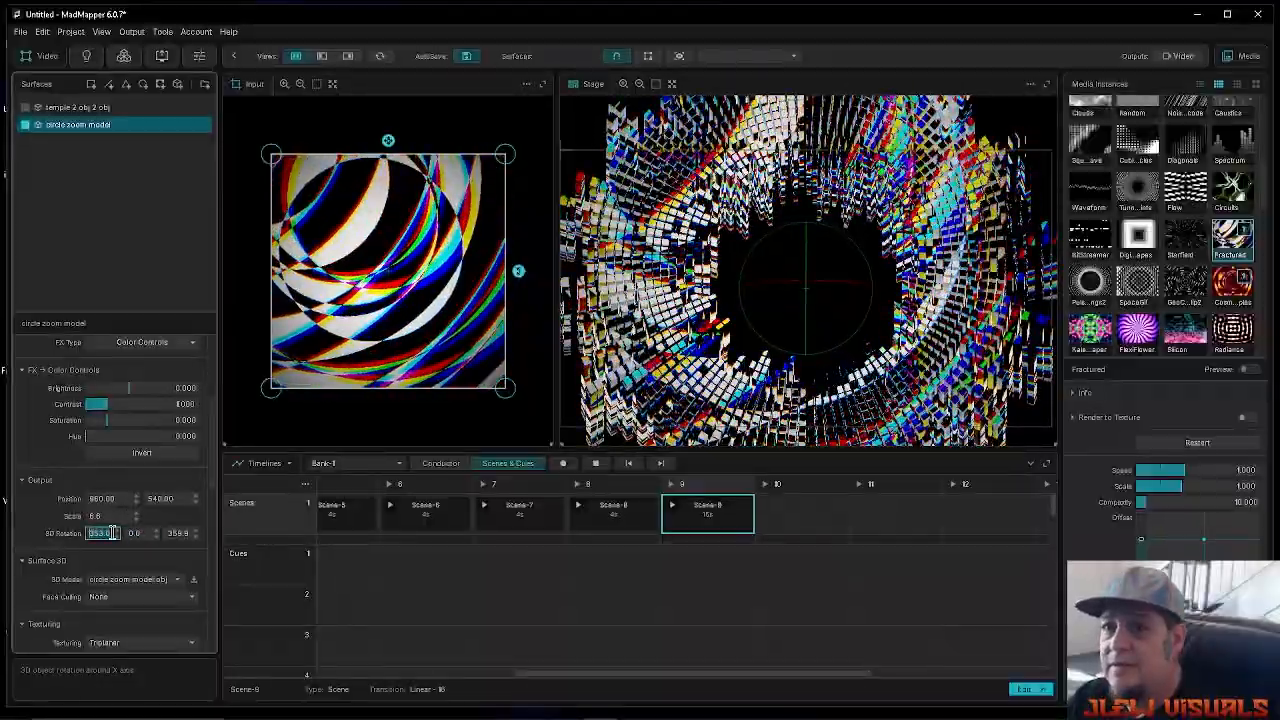
pyautogui.click(117, 536)
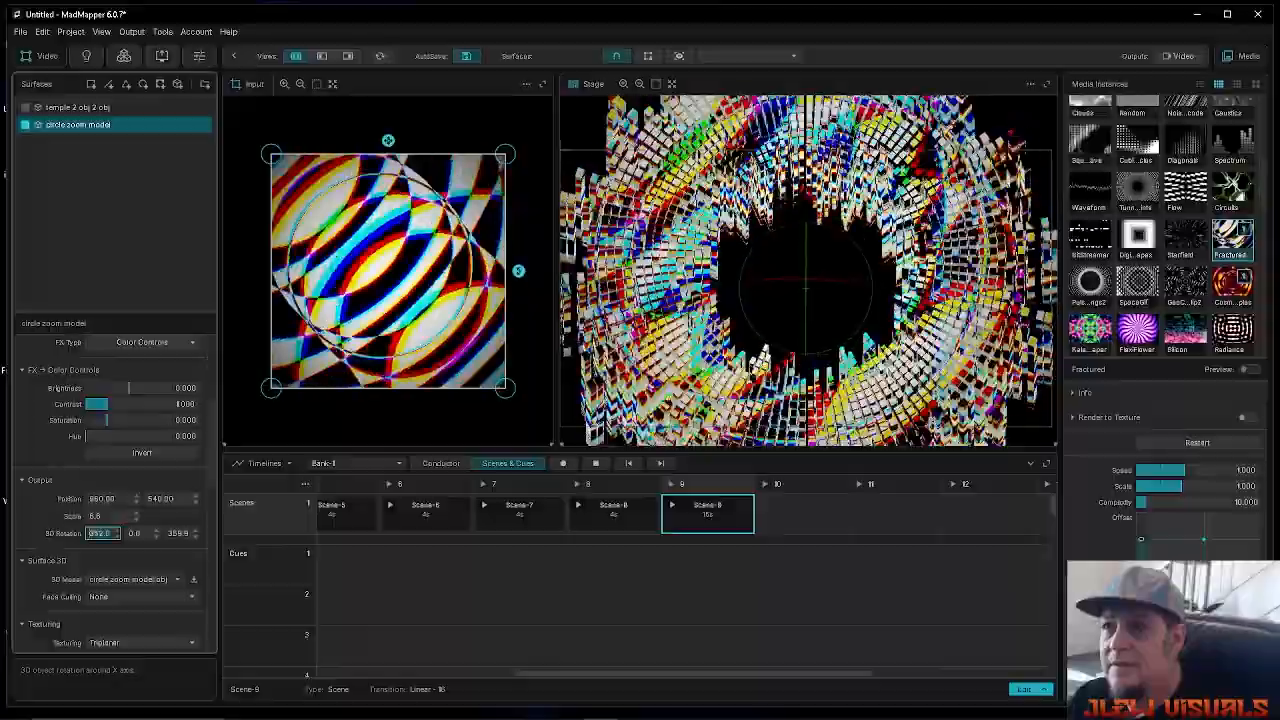
pyautogui.click(117, 533)
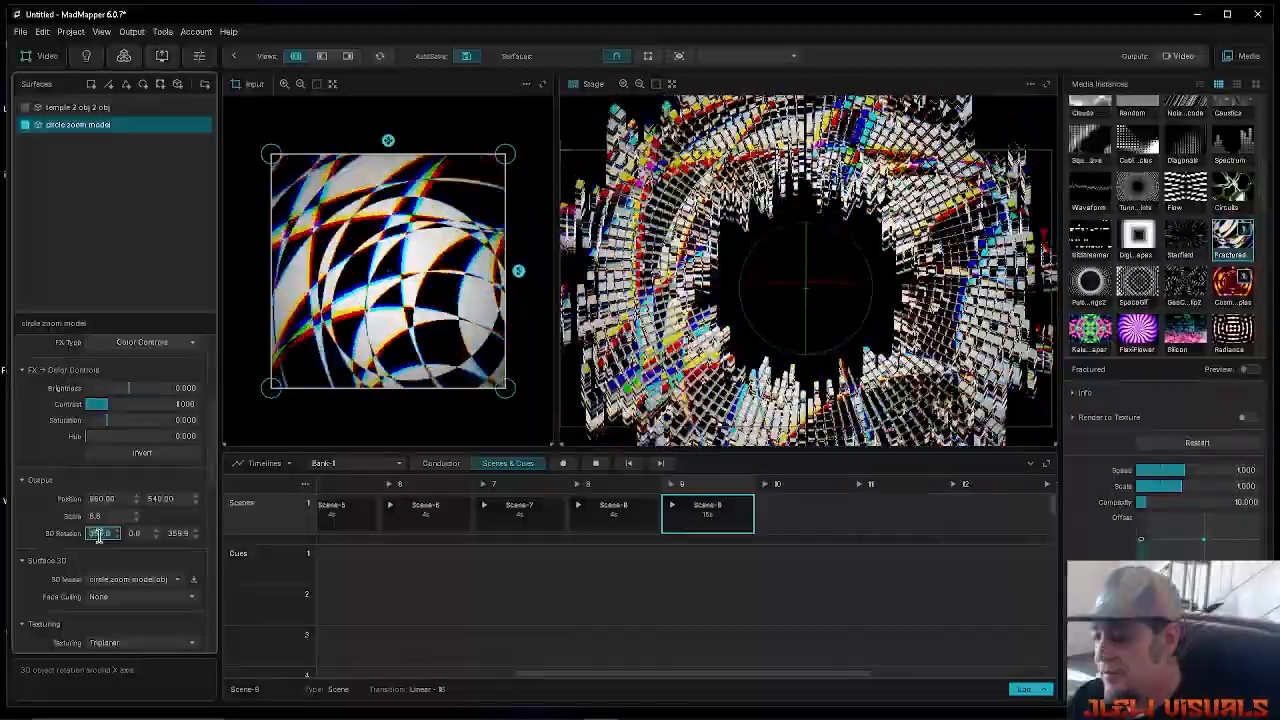
# Spin the circle zoom model around its Z axis to a rotation of about -11.1.
pyautogui.click(196, 535)
pyautogui.moveTo(196, 535); pyautogui.dragTo(196, 591)
pyautogui.moveTo(196, 535); pyautogui.dragTo(196, 536)
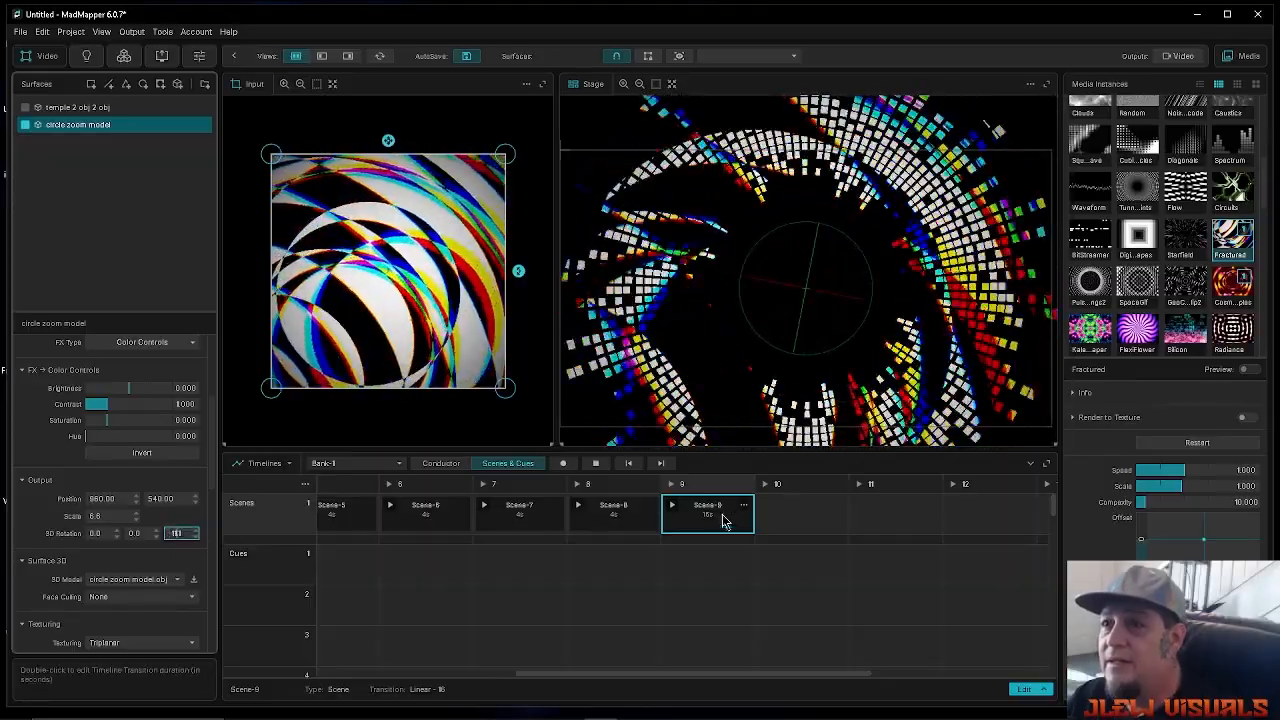
# Store the rotated circle as a column 10 scene with a 15-second transition.
pyautogui.click(800, 517)
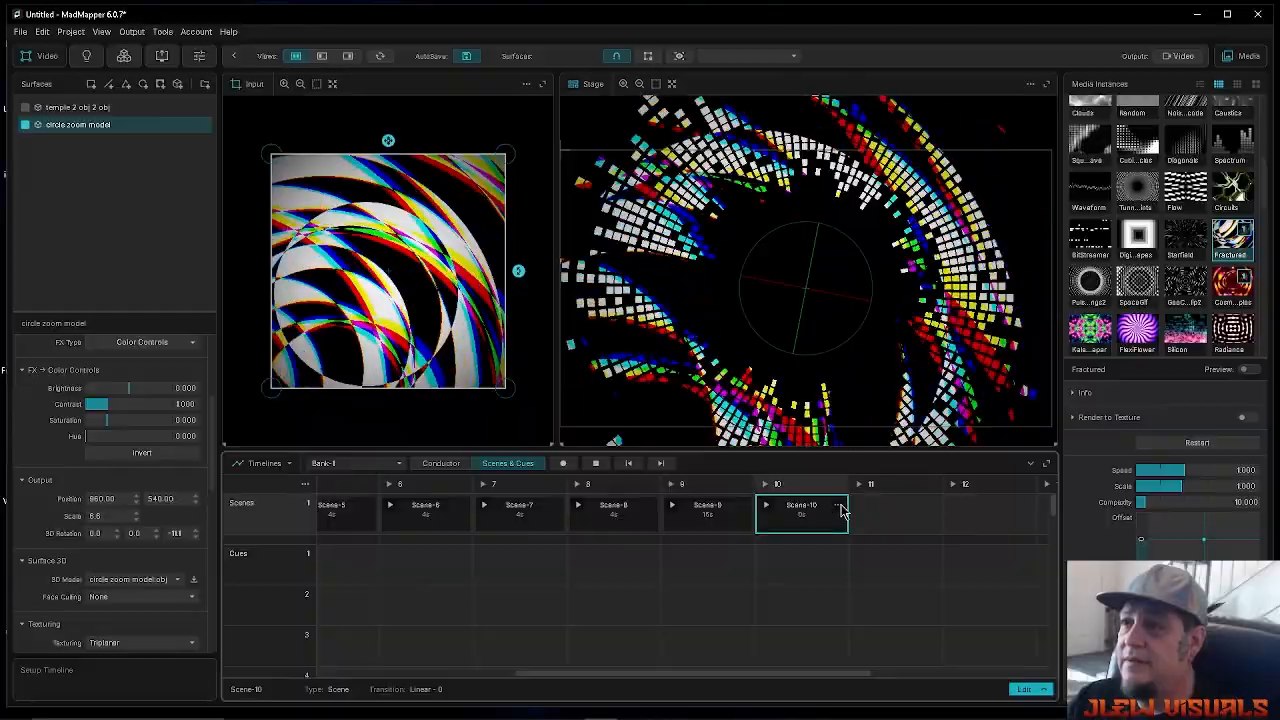
pyautogui.click(838, 506)
pyautogui.click(975, 460)
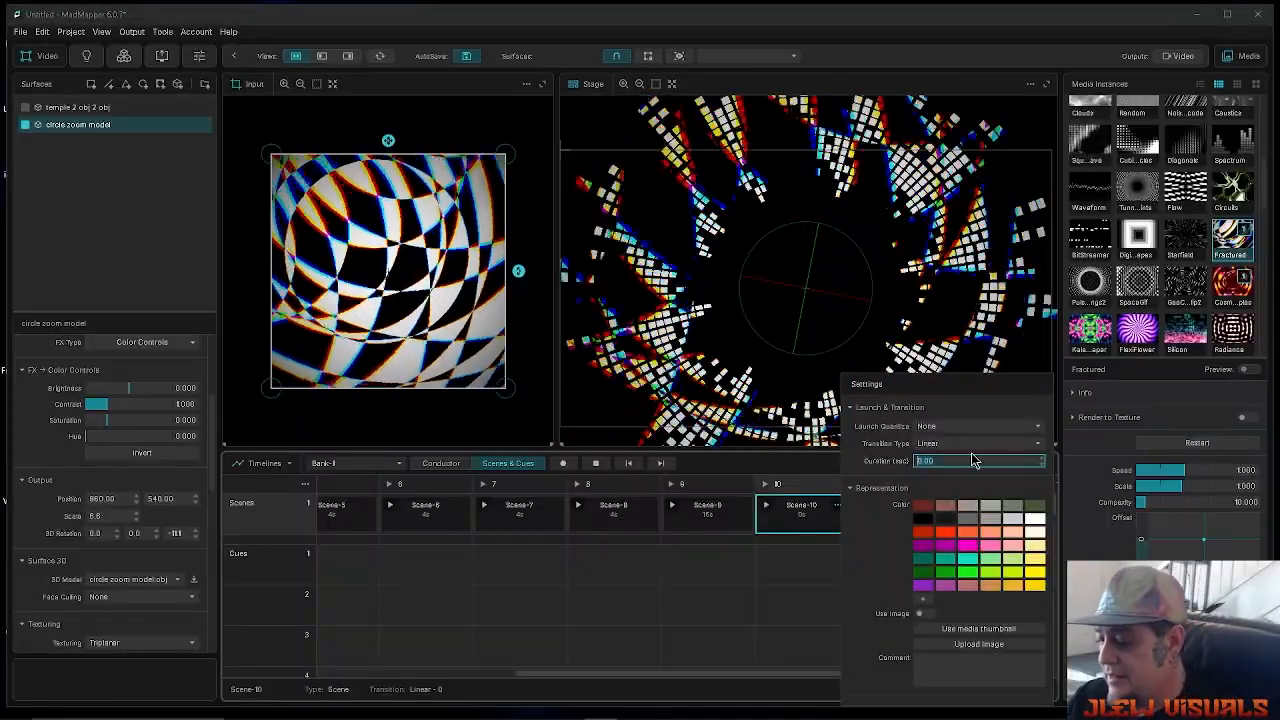
pyautogui.click(778, 464)
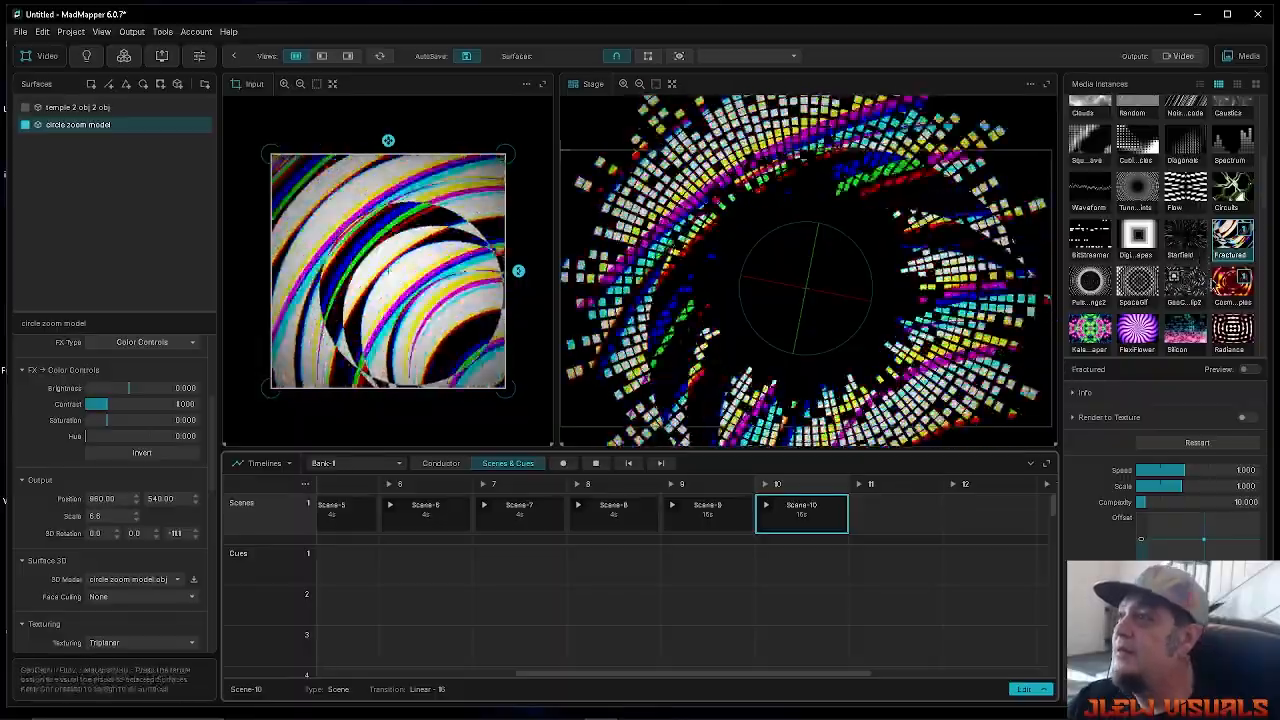
# Try the Dot Wave and Enter The Matrix materials on the circle zoom model, ending with MyMaterial-26 assigned.
pyautogui.scroll(-3, 1210, 298)
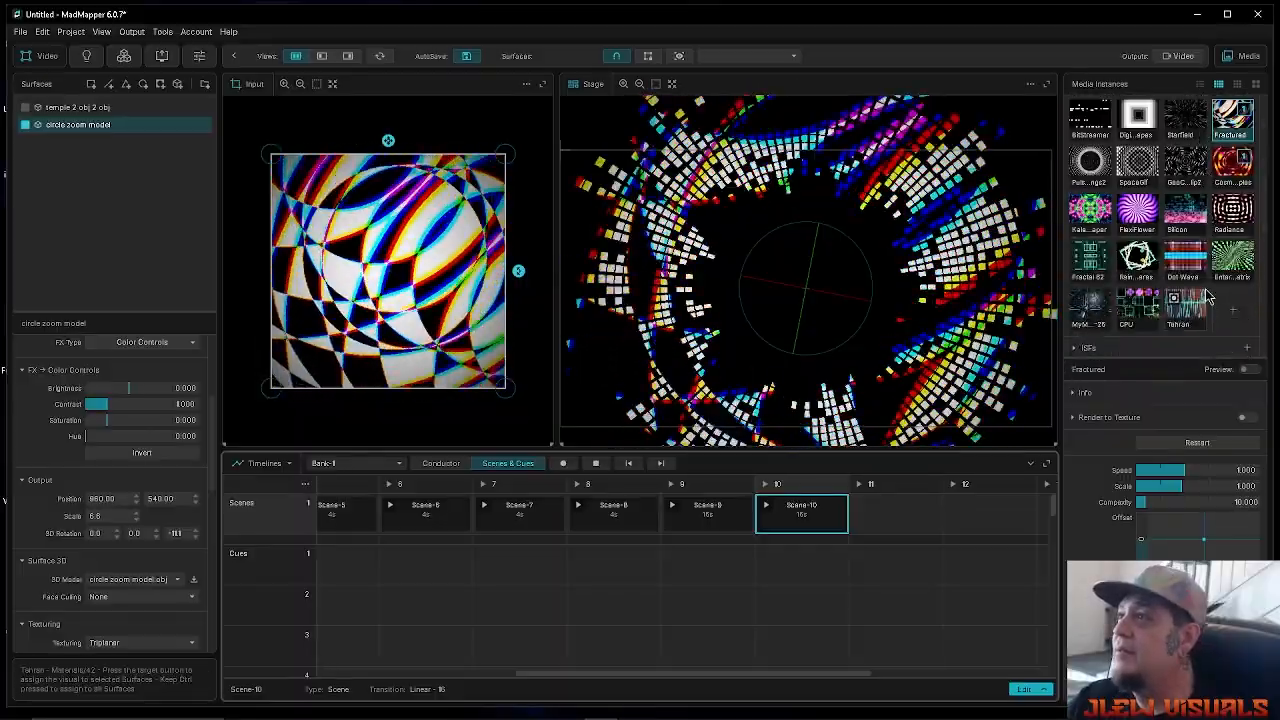
pyautogui.click(1186, 262)
pyautogui.click(1200, 265)
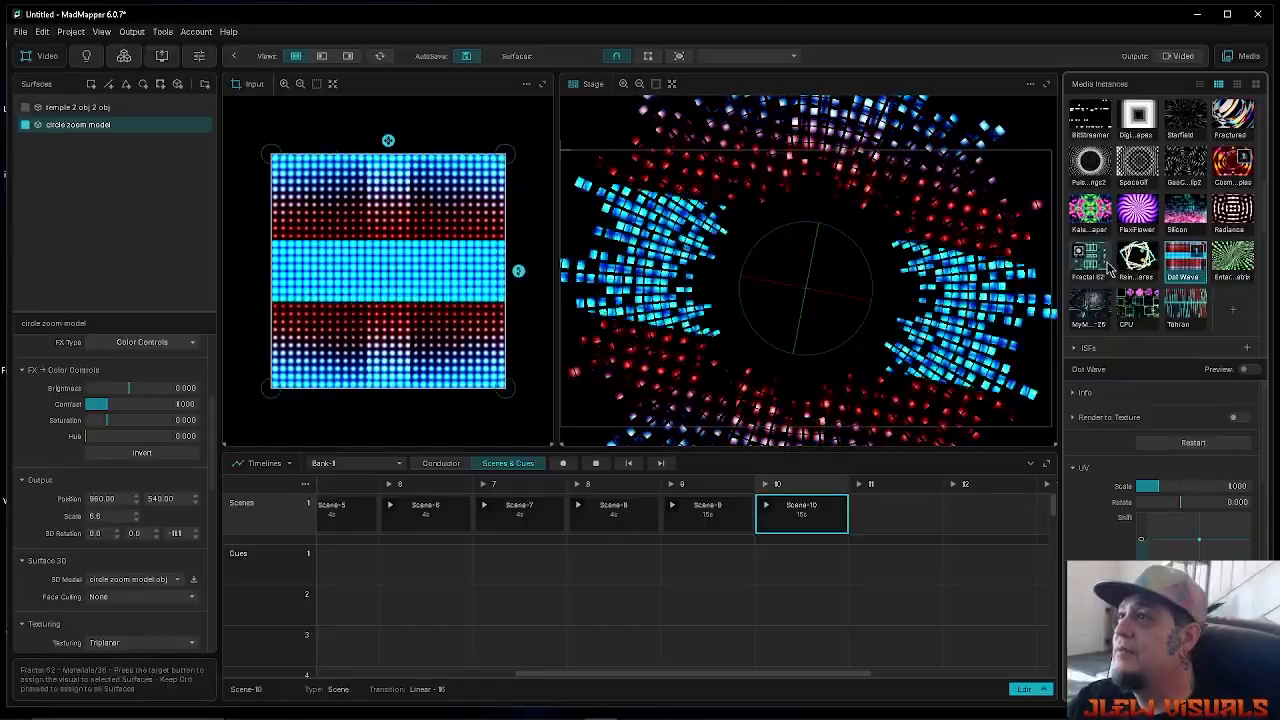
pyautogui.click(1240, 265)
pyautogui.click(1243, 268)
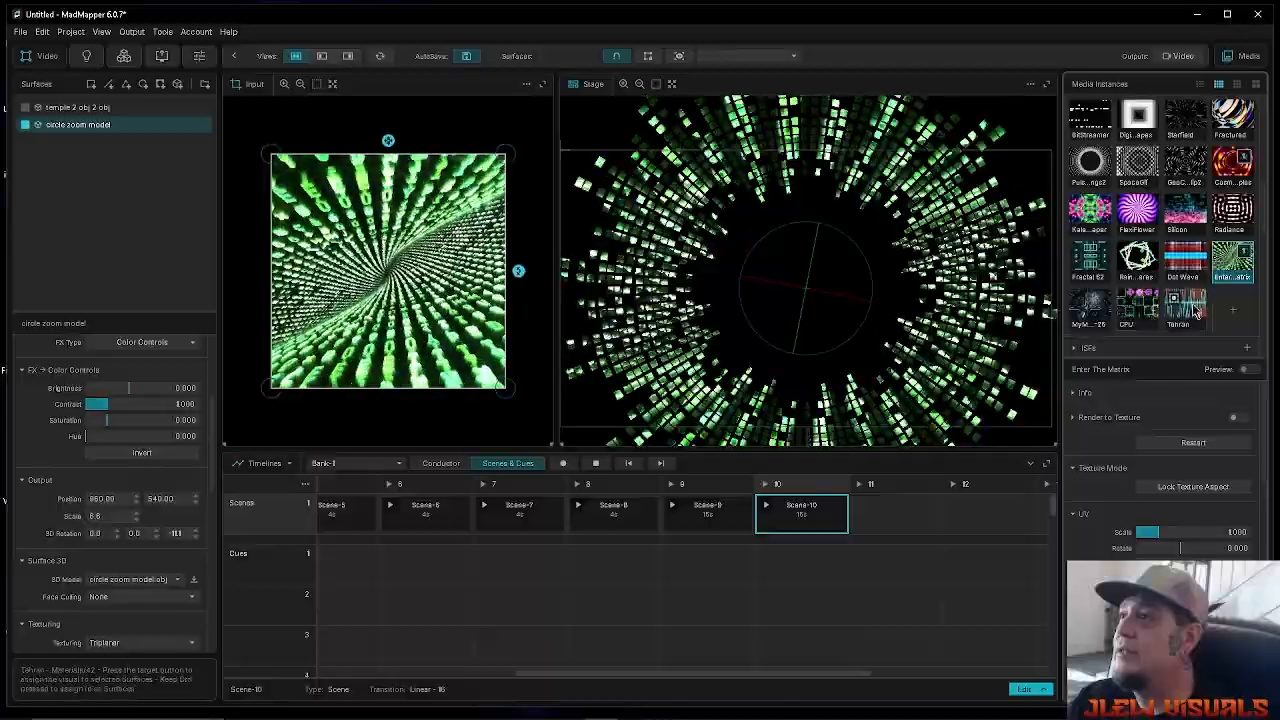
pyautogui.click(1141, 312)
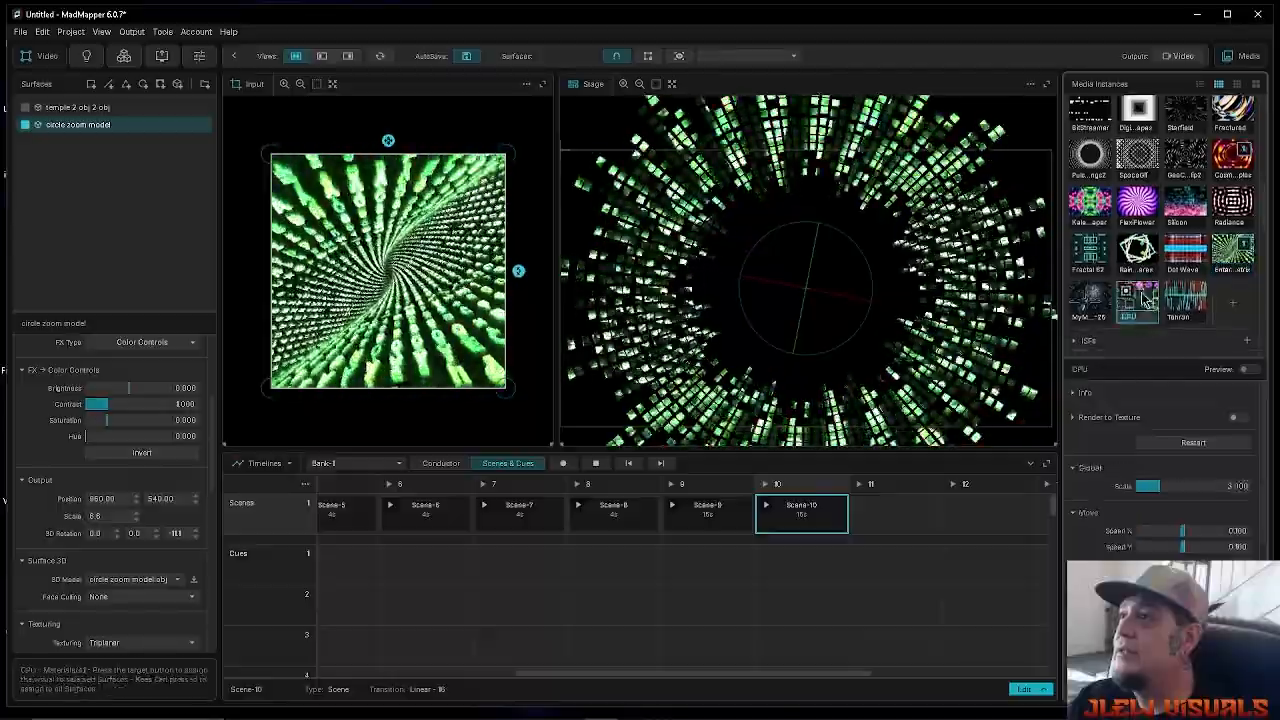
pyautogui.click(1096, 307)
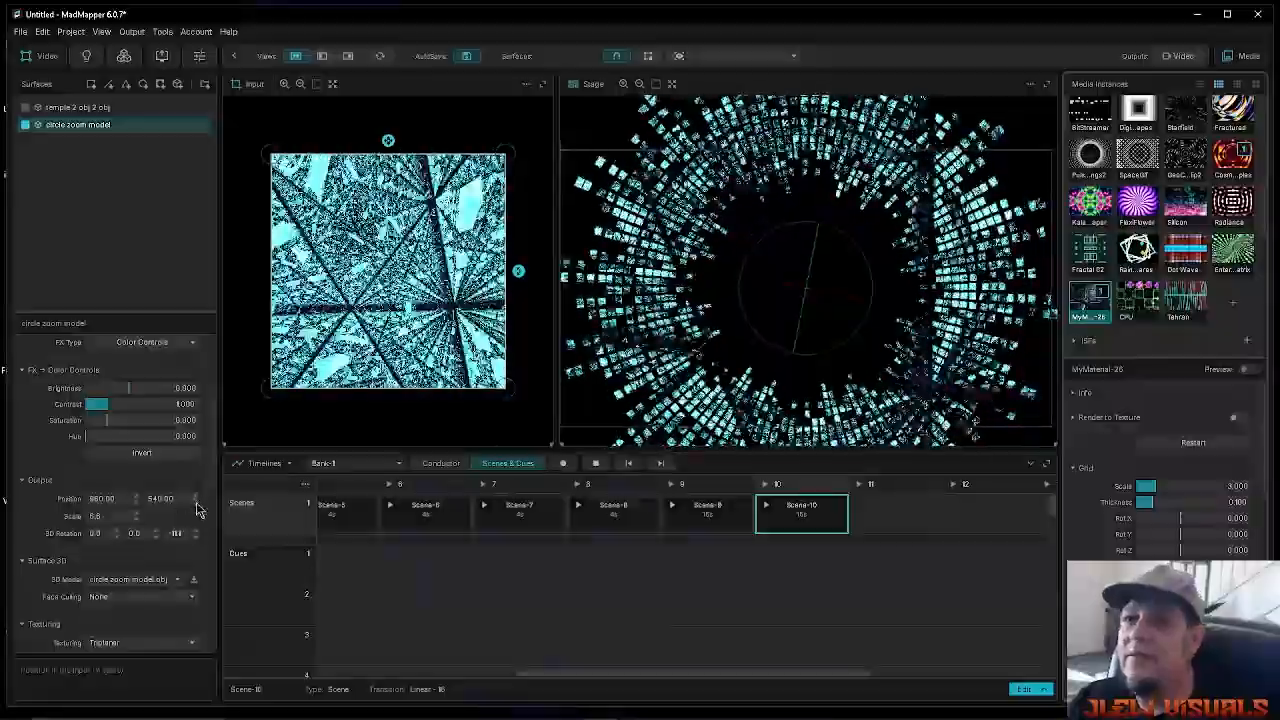
# Spin the circle to a Z rotation of about 284.9 and store it as a column 11 scene with a 15-second transition.
pyautogui.doubleClick(178, 533)
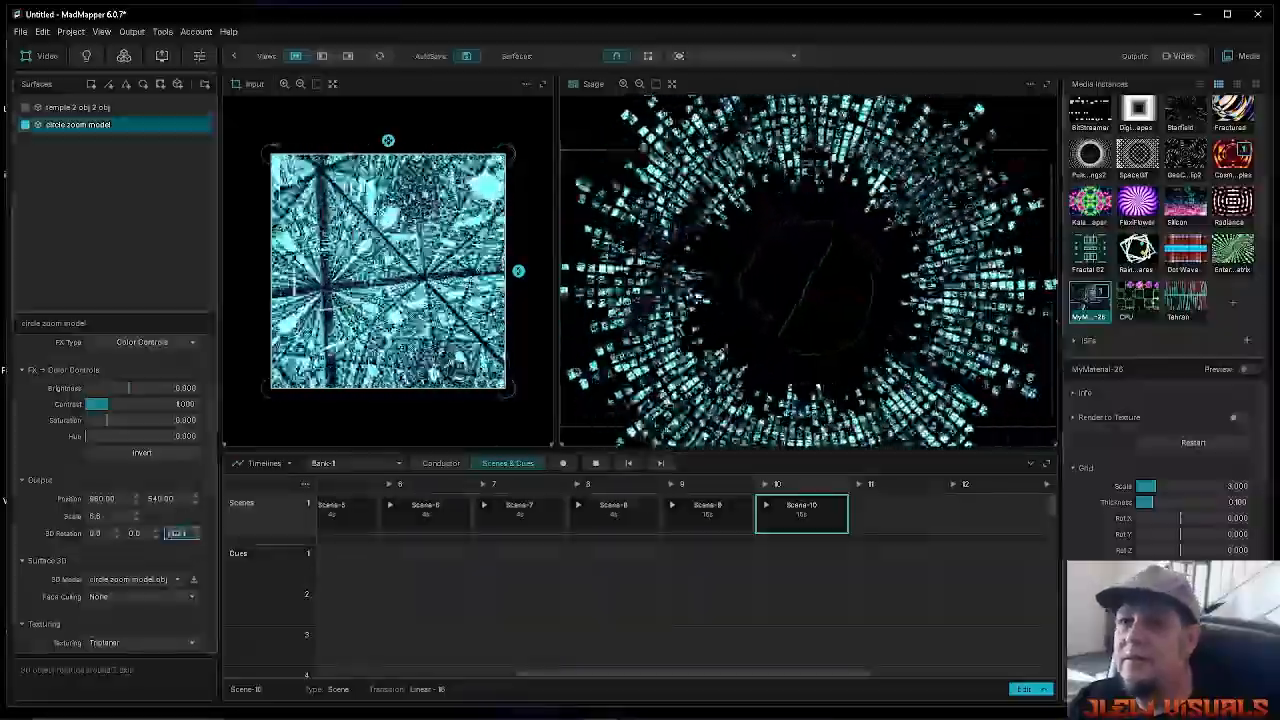
pyautogui.moveTo(196, 533); pyautogui.dragTo(196, 478)
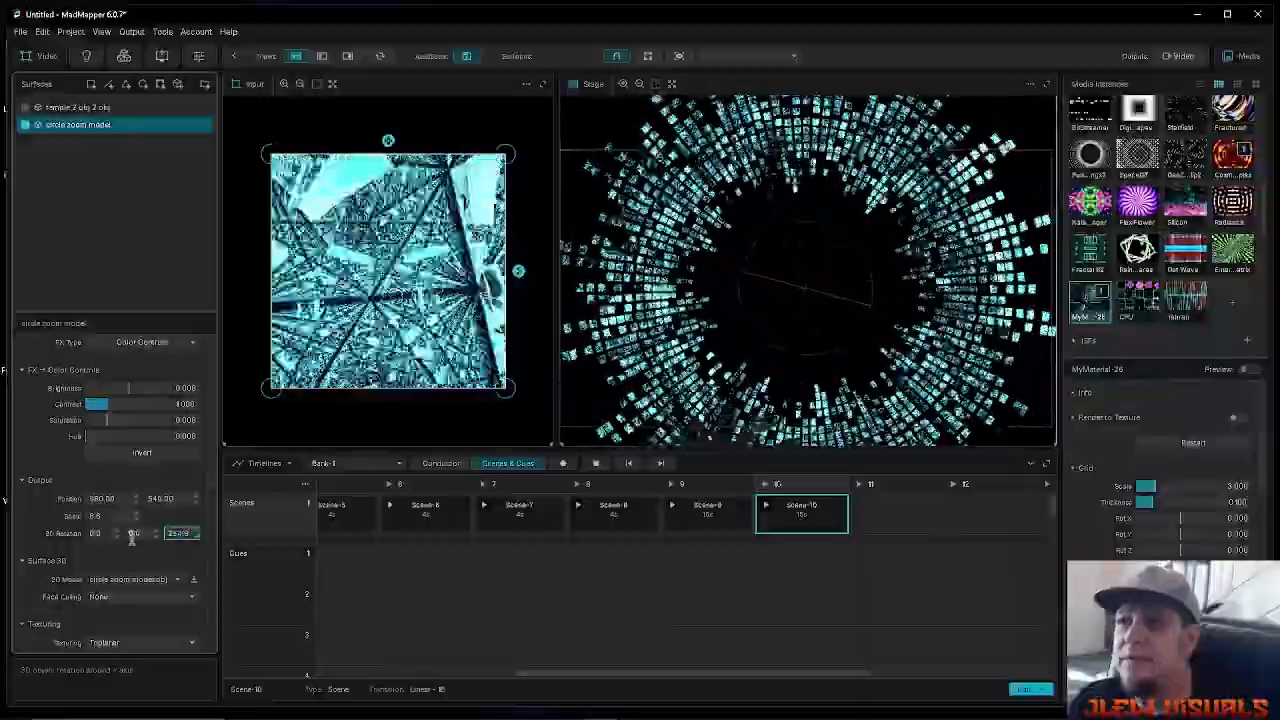
pyautogui.click(896, 515)
pyautogui.click(934, 510)
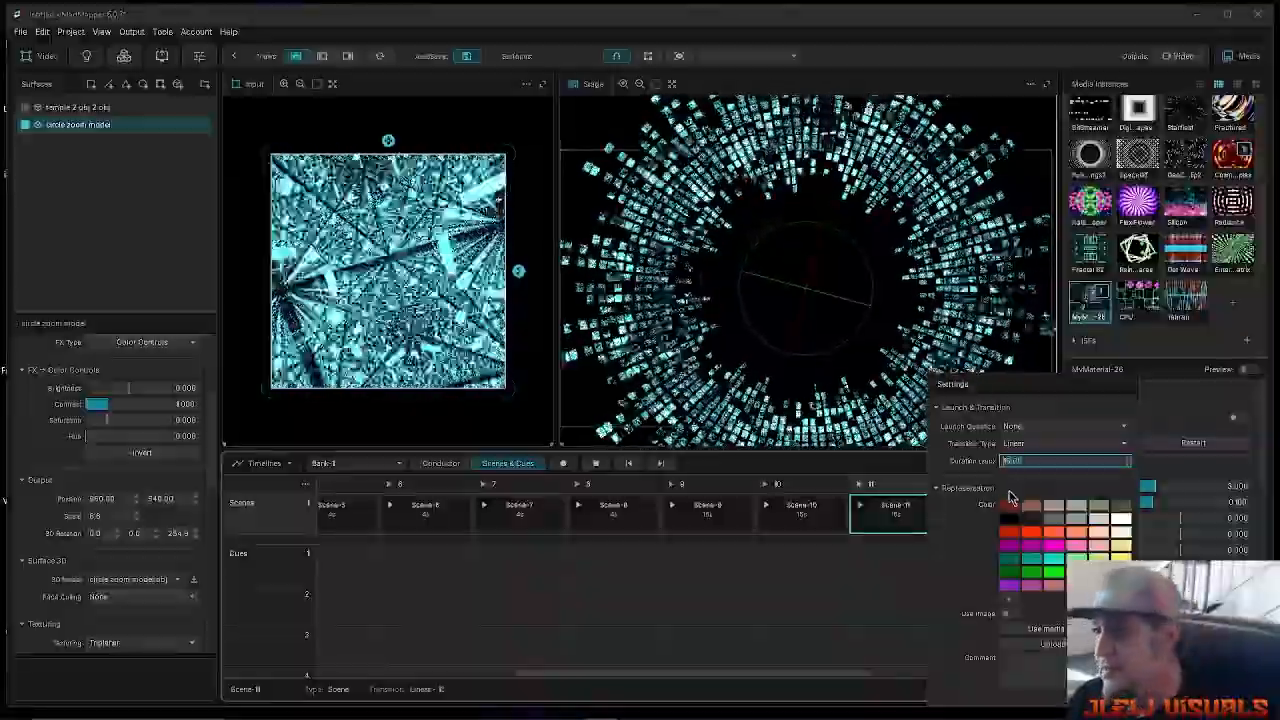
pyautogui.click(873, 485)
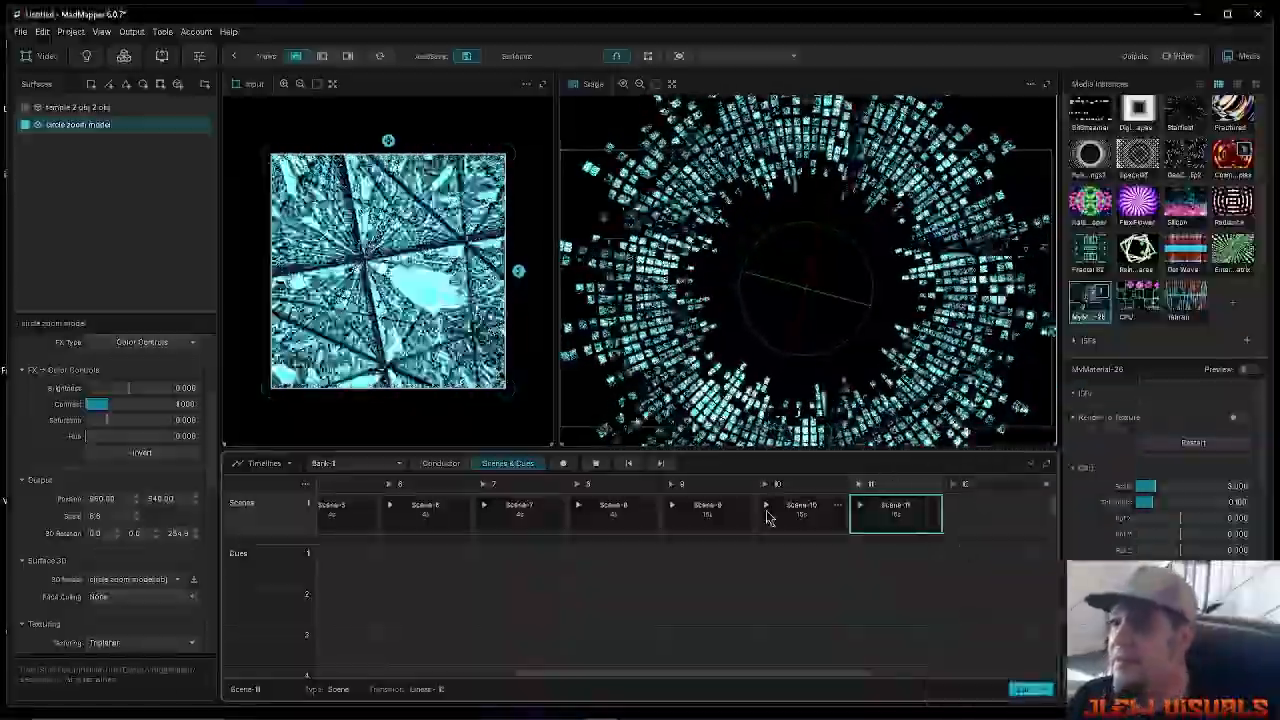
# Launch Scene-9 and Scene-11 in turn to preview their 15-second rotating transitions.
pyautogui.click(672, 510)
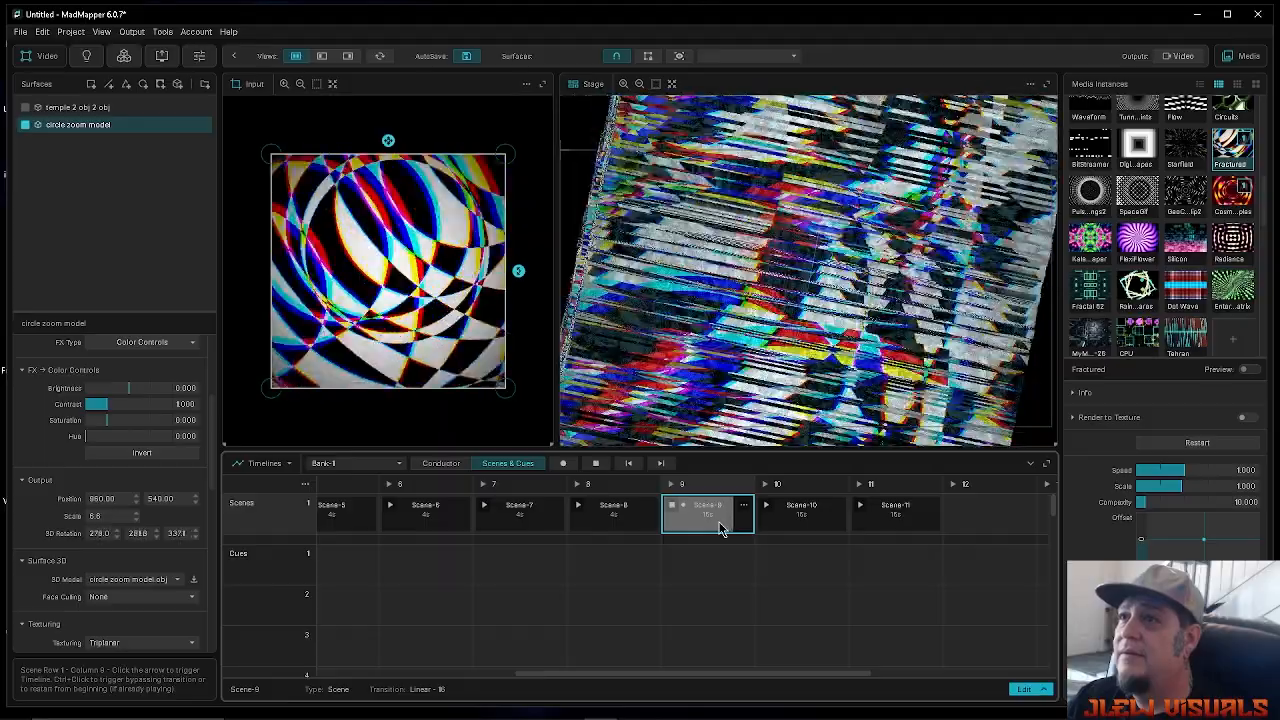
pyautogui.click(860, 507)
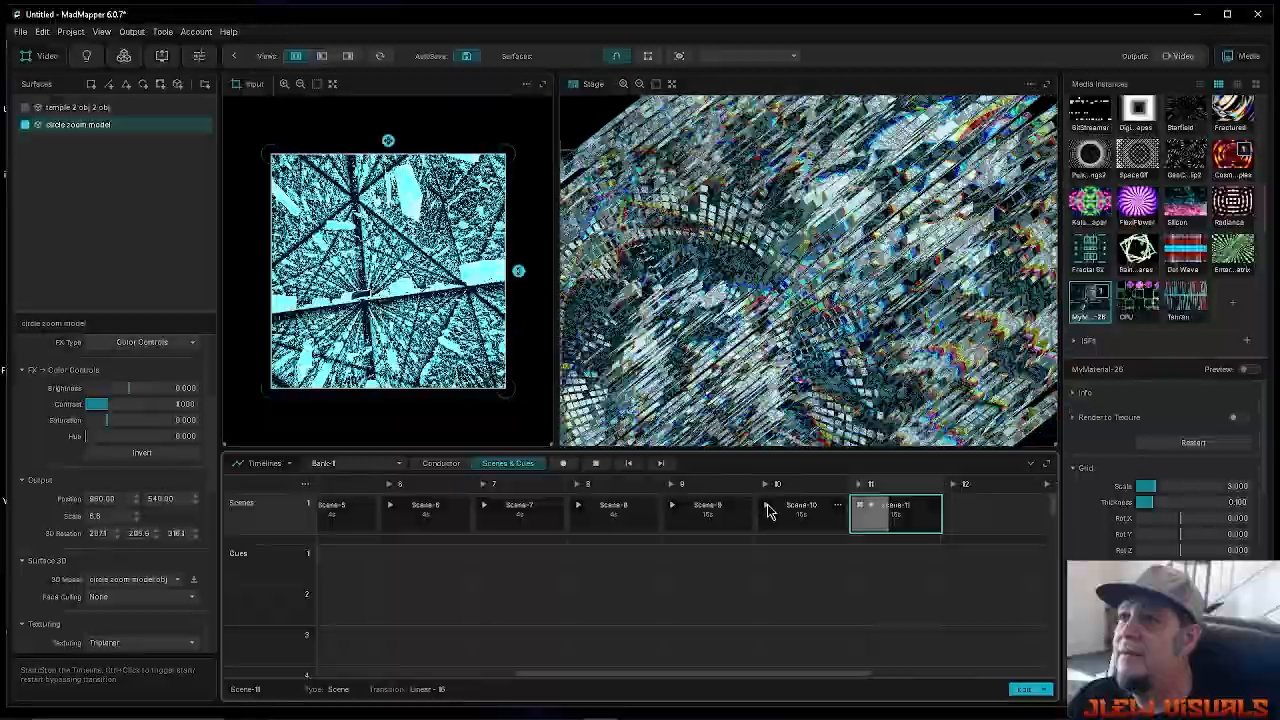
# Launch Scene-10, Scene-8 and Scene-6 in turn, ending on Scene-10 again, to preview their transitions.
pyautogui.click(767, 511)
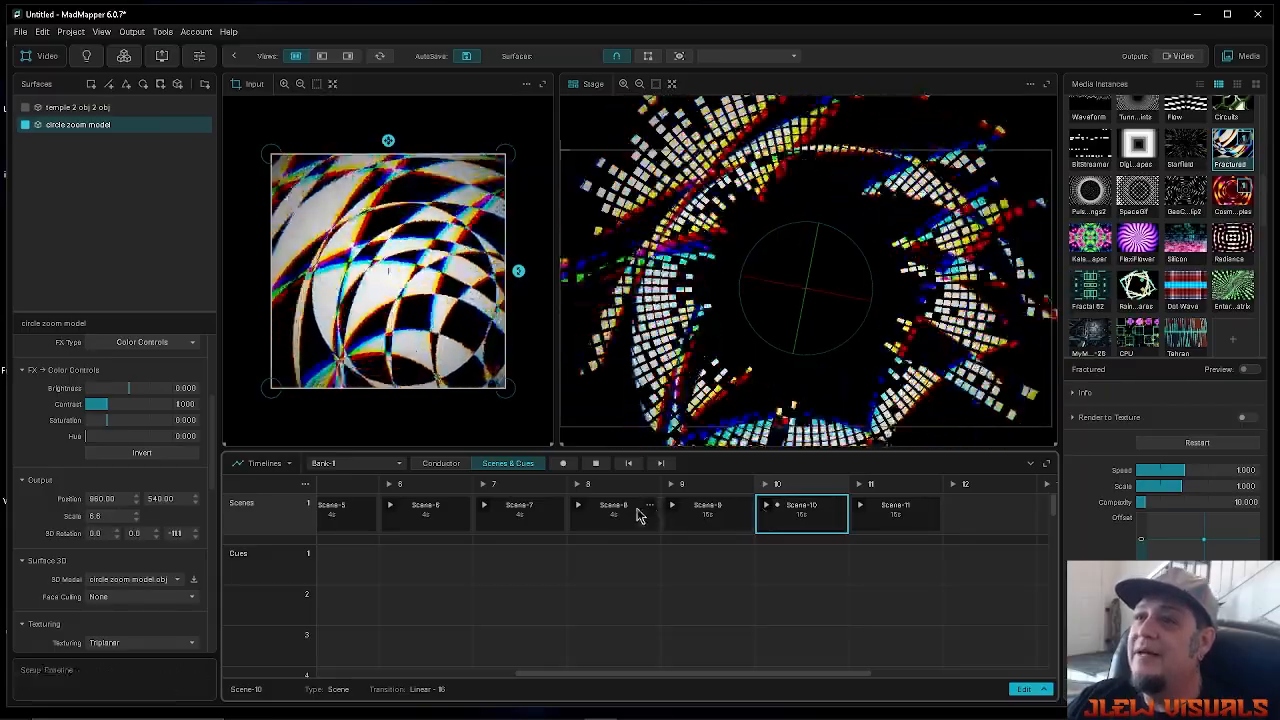
pyautogui.click(580, 510)
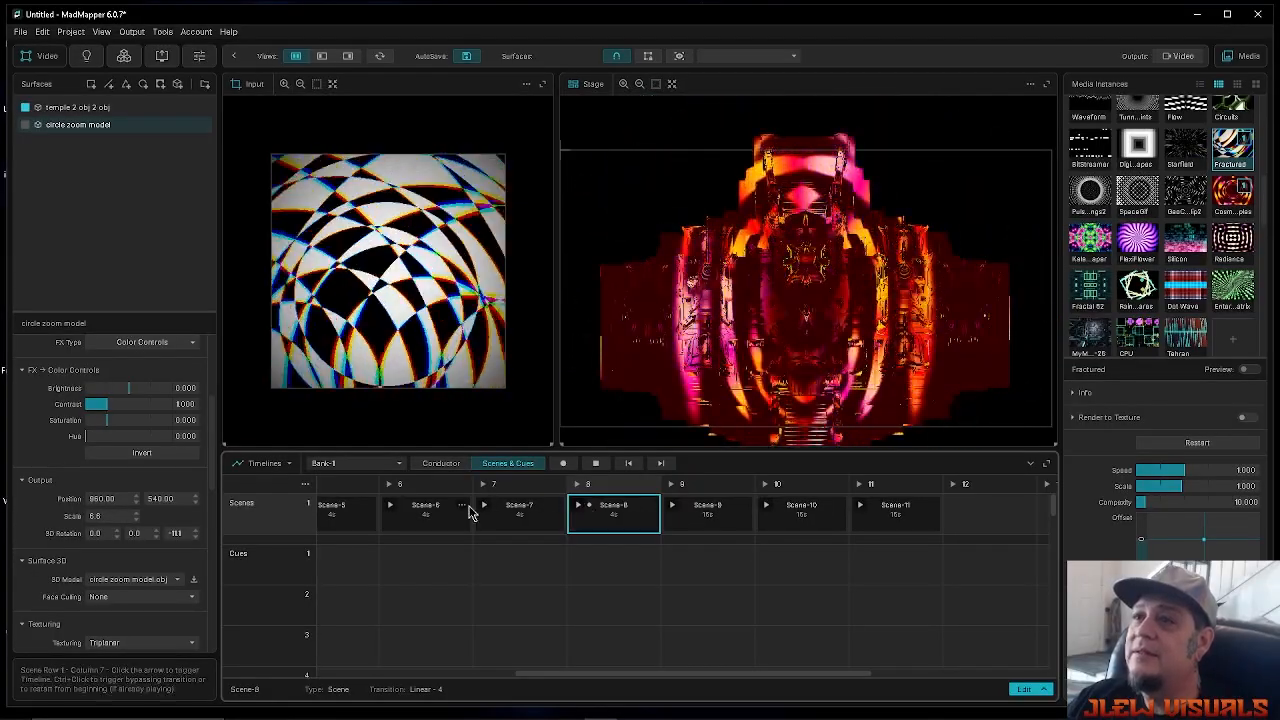
pyautogui.click(391, 507)
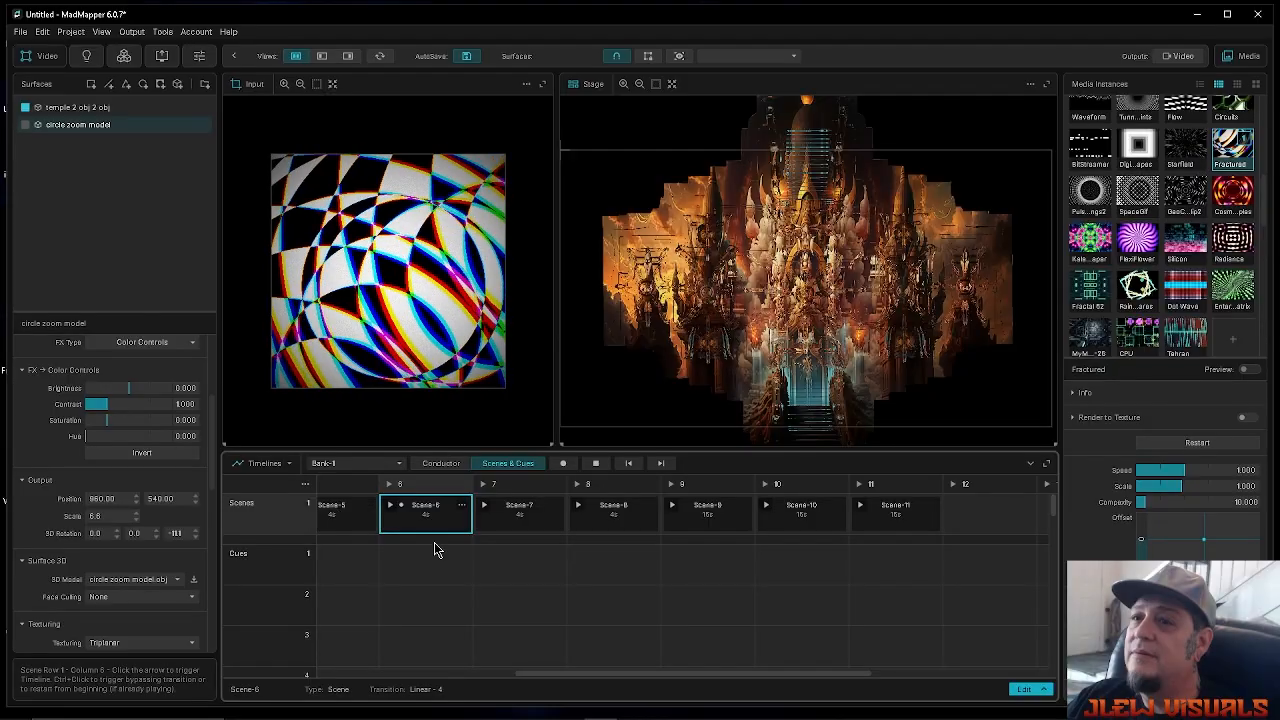
pyautogui.click(767, 512)
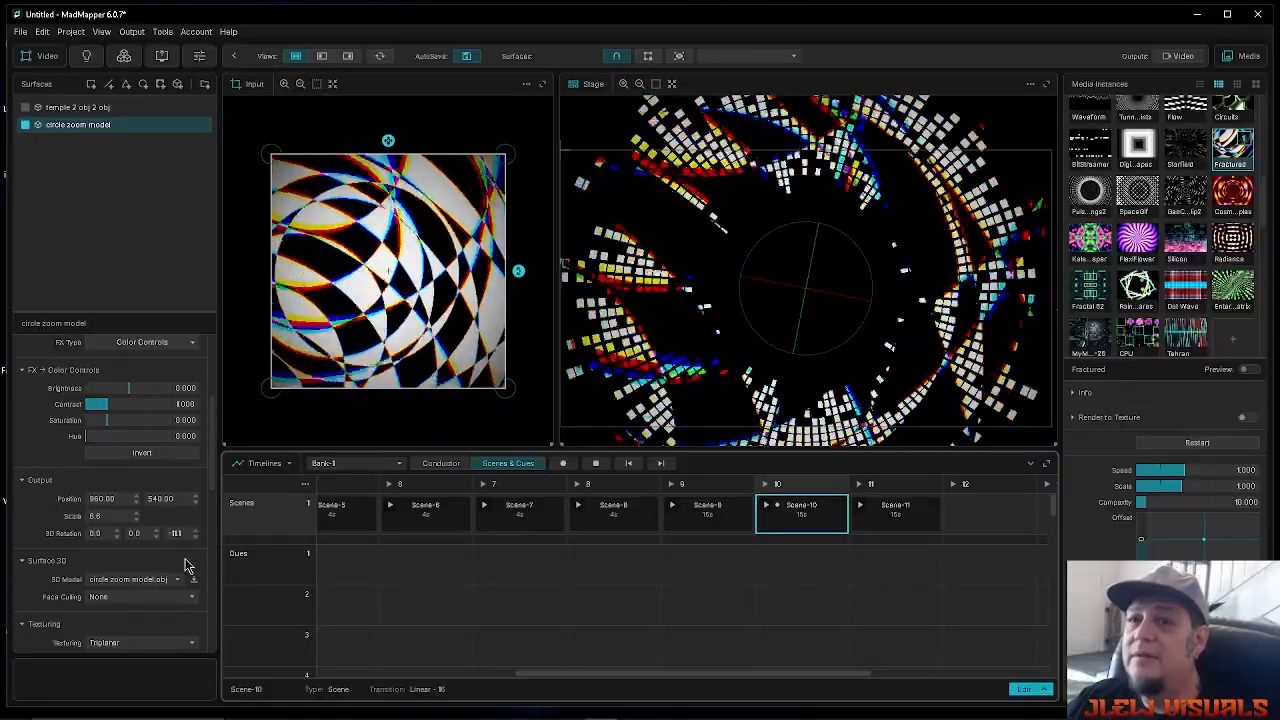
# Change the circle zoom model's texturing mode to Object UVs.
pyautogui.scroll(-2, 185, 560)
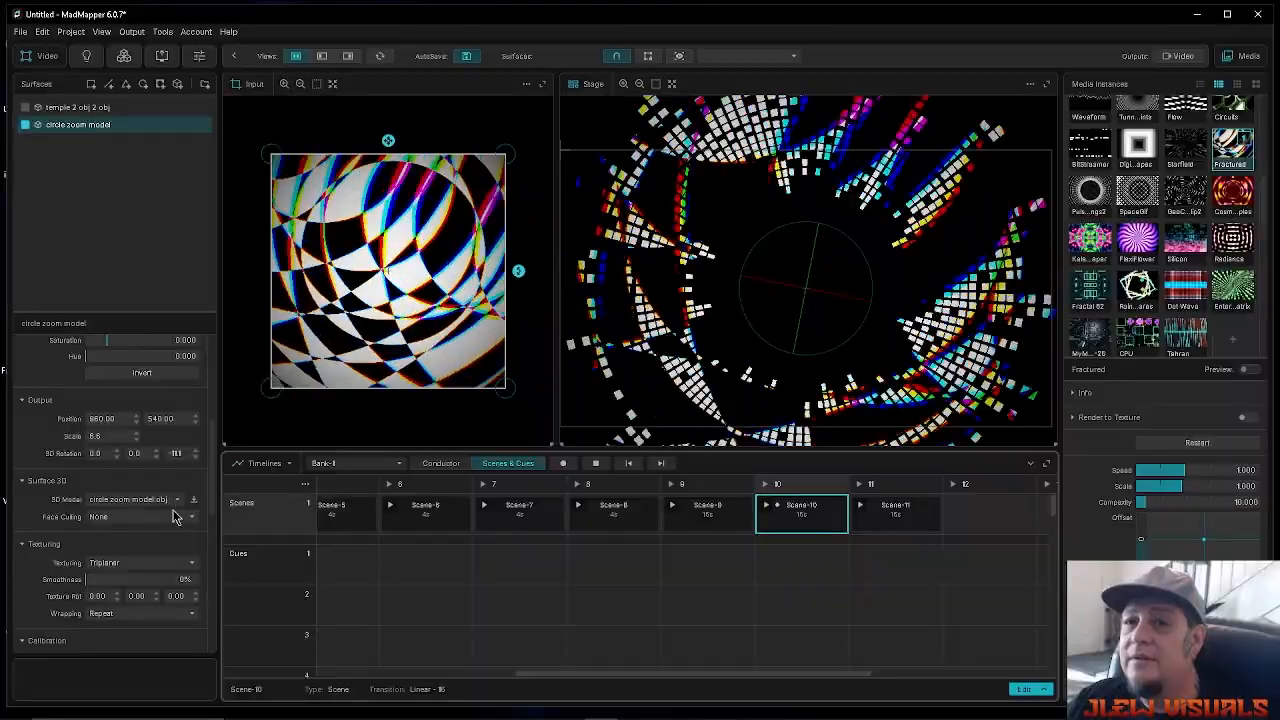
pyautogui.scroll(-1, 177, 518)
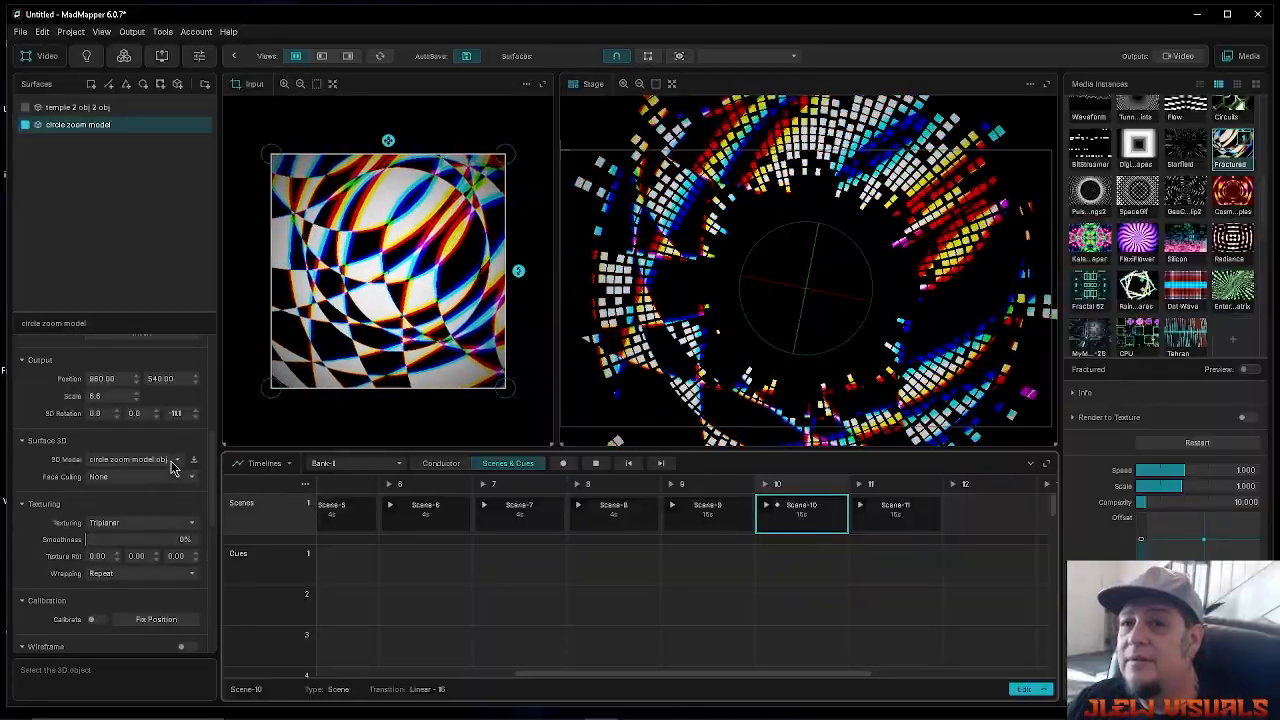
pyautogui.scroll(-2, 175, 470)
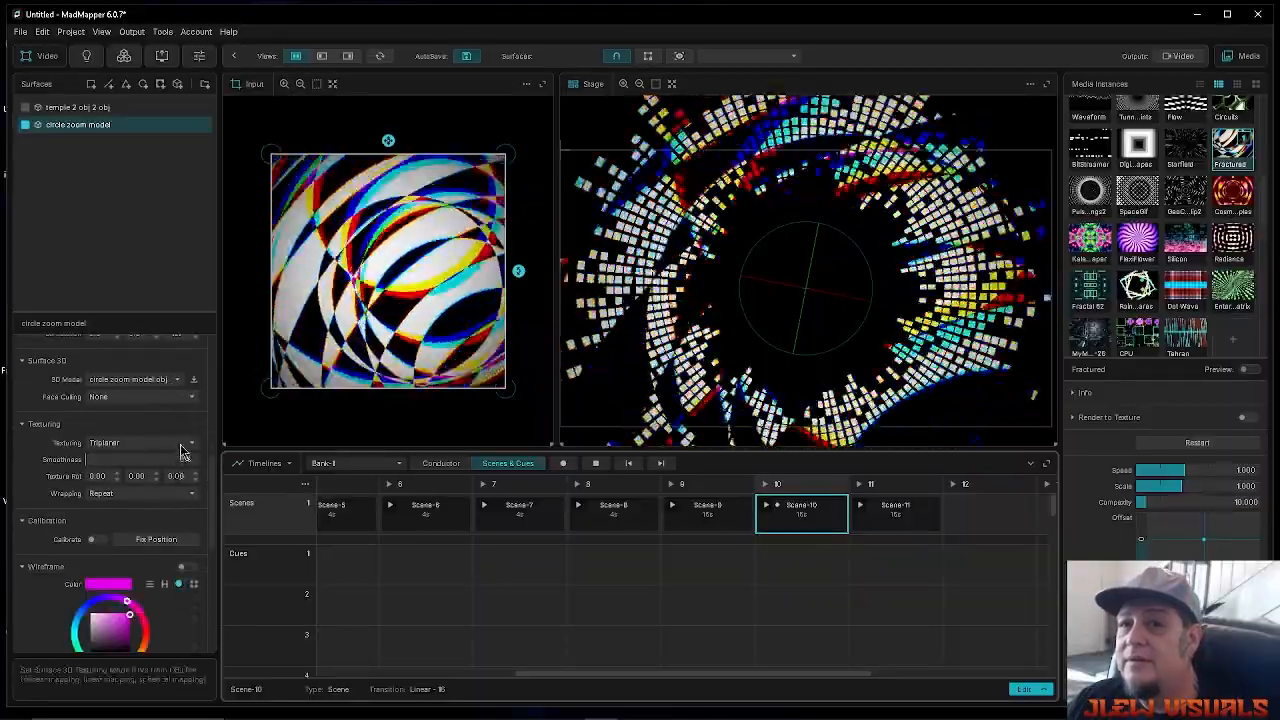
pyautogui.click(183, 447)
pyautogui.click(178, 456)
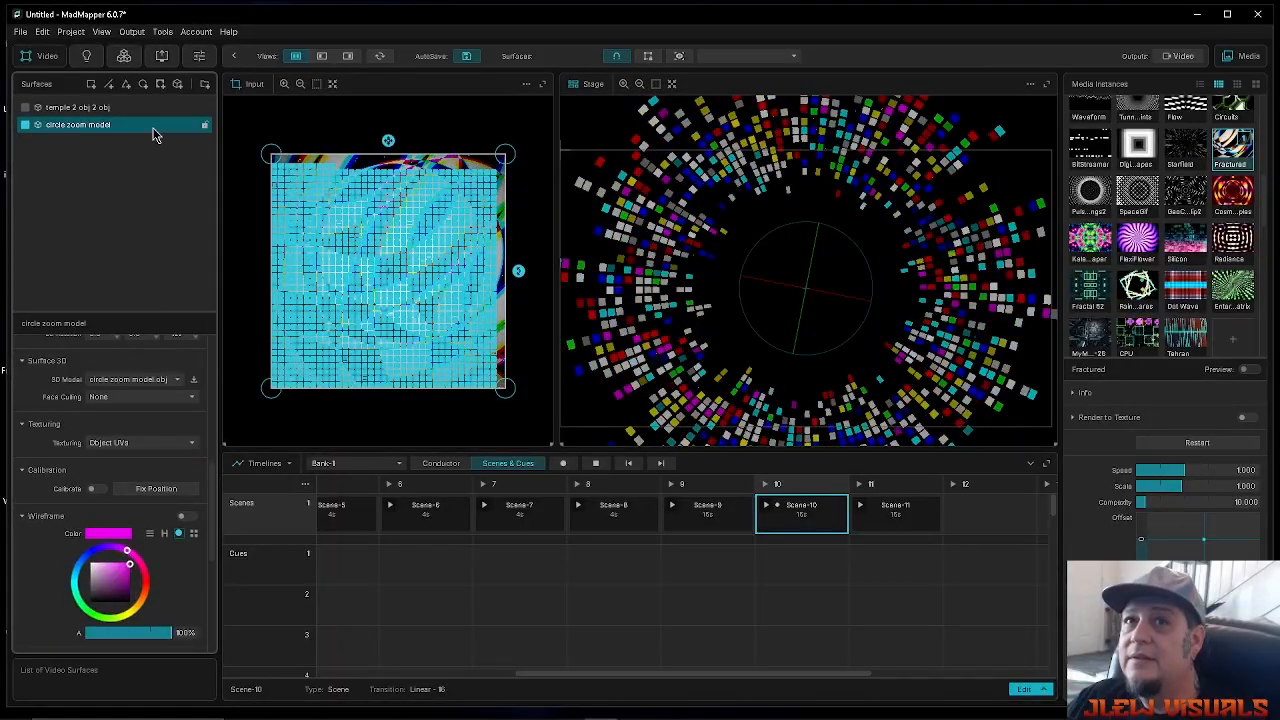
# Select the temple model and launch Scene-1, Scene-3 and Scene-4 in turn to preview them.
pyautogui.click(80, 107)
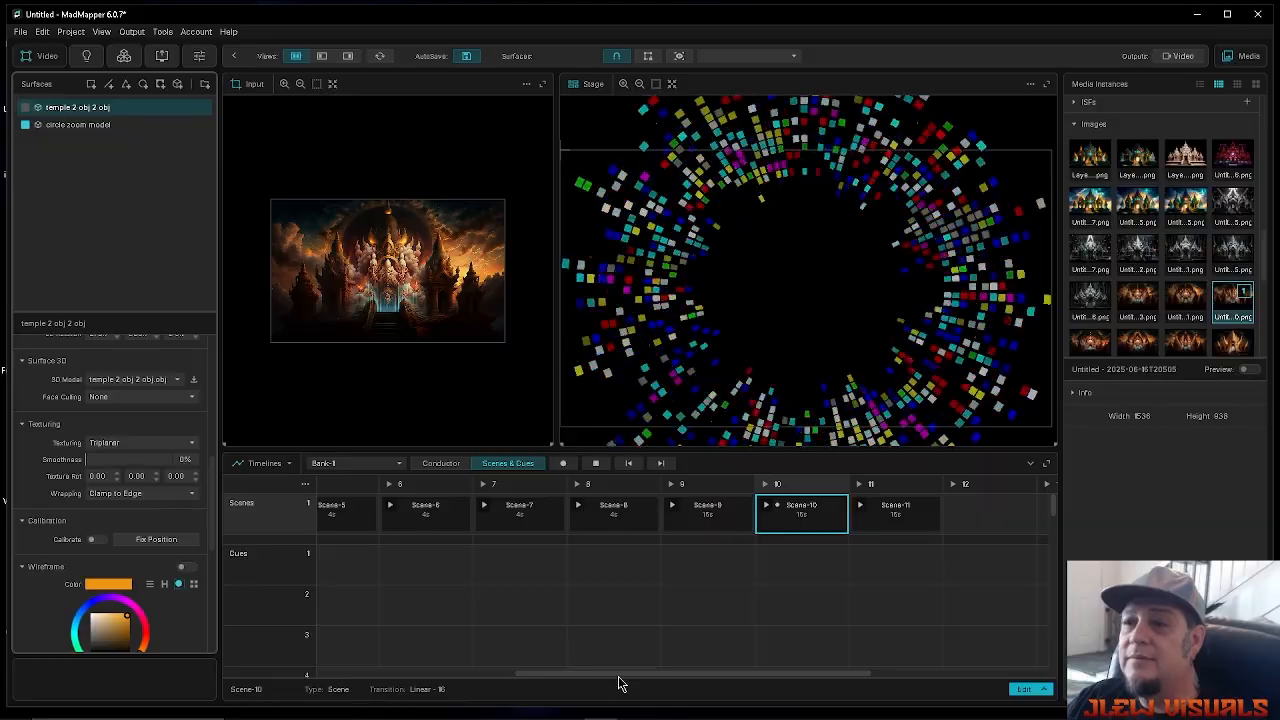
pyautogui.moveTo(620, 676); pyautogui.dragTo(443, 653)
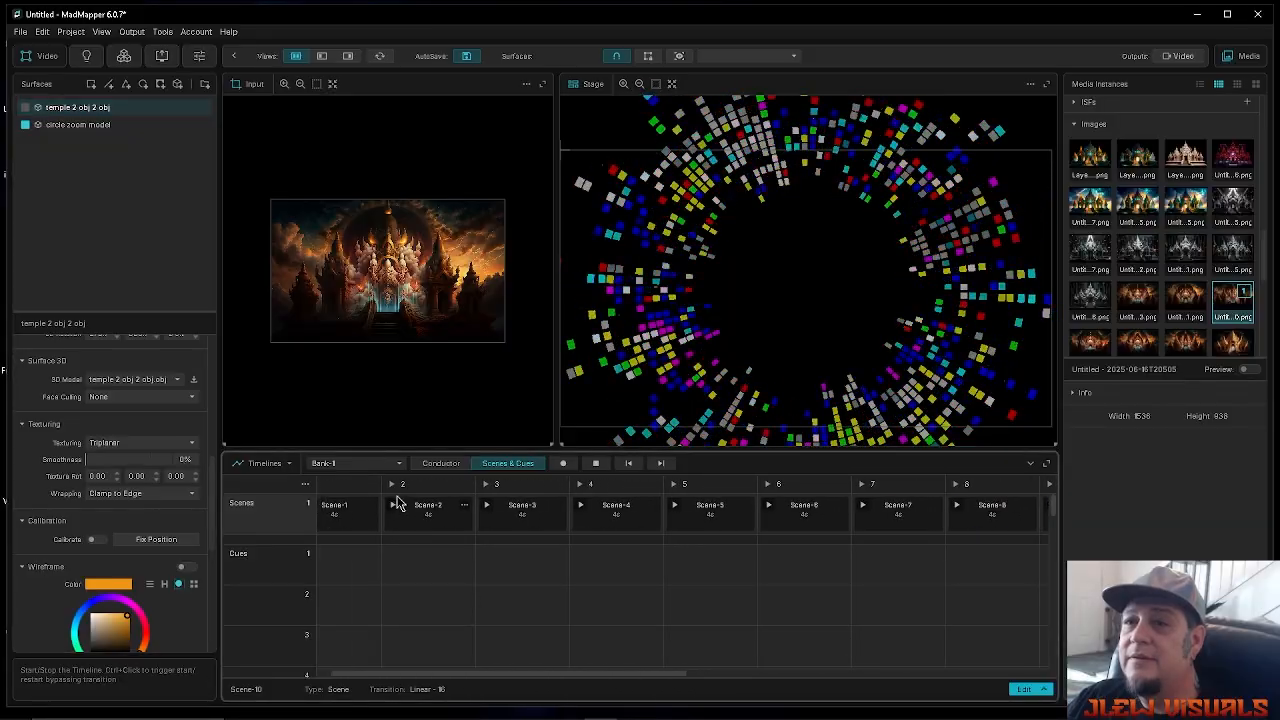
pyautogui.moveTo(446, 677); pyautogui.dragTo(434, 677)
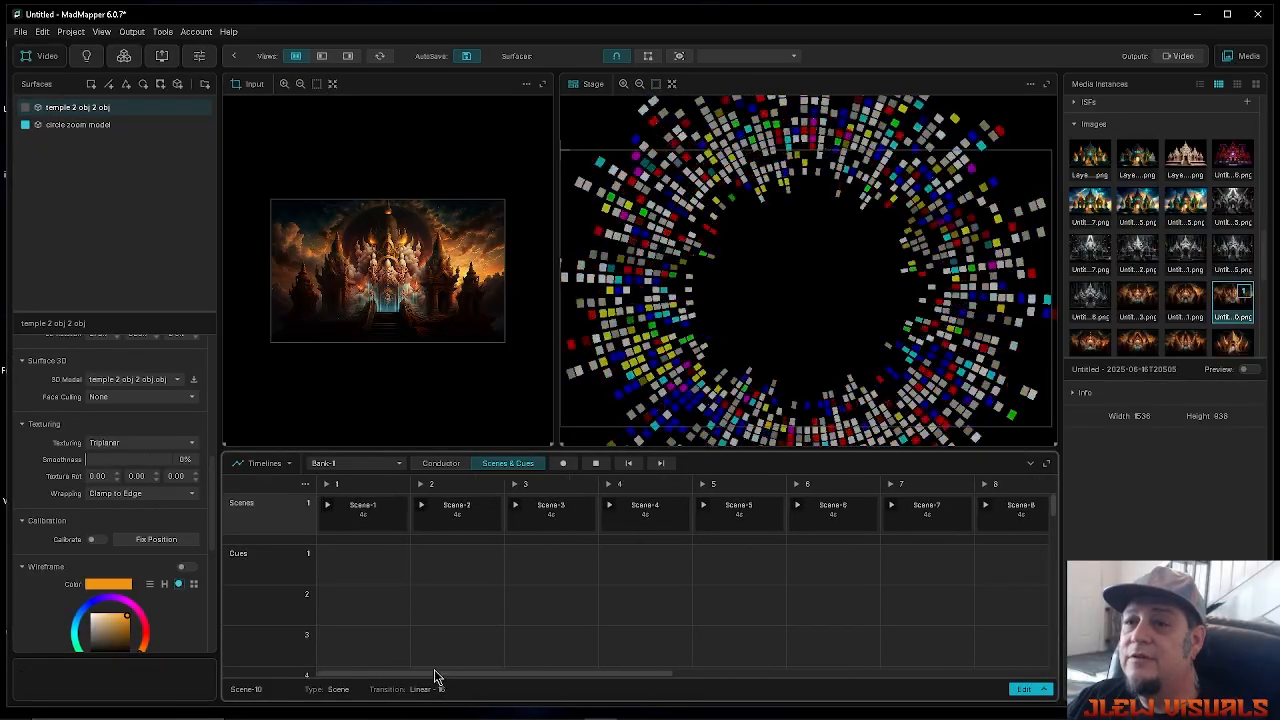
pyautogui.click(325, 508)
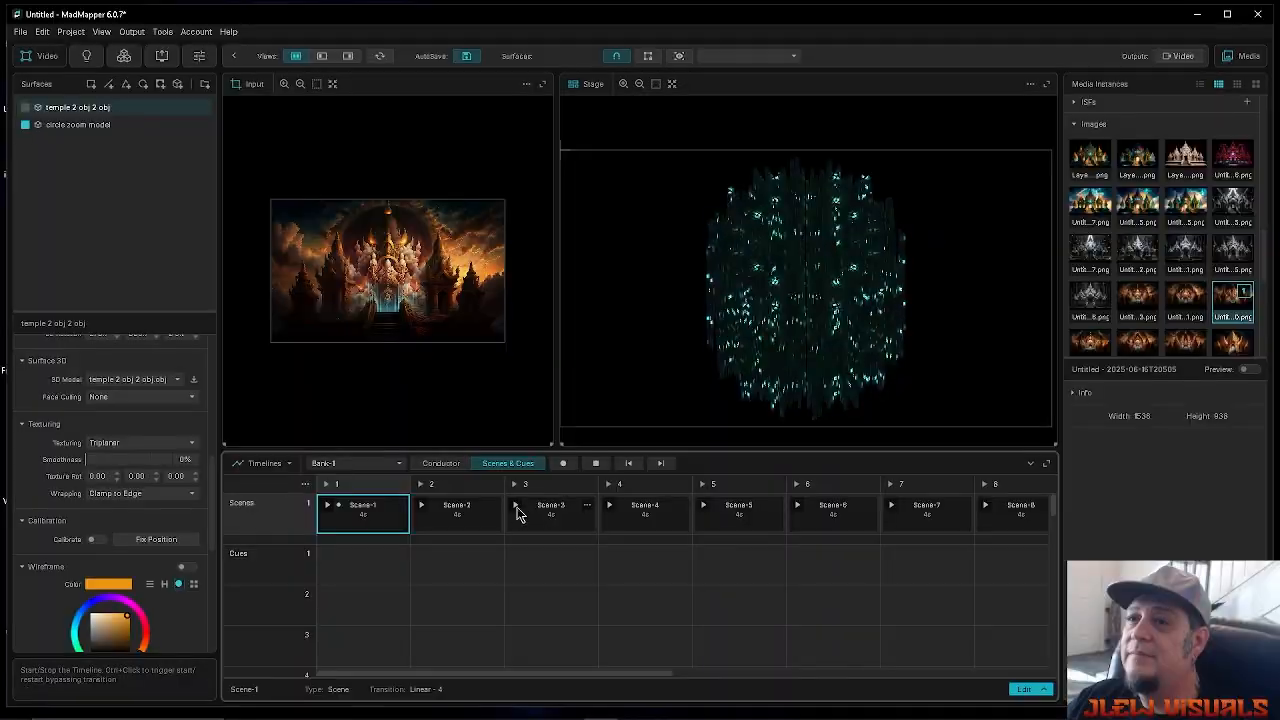
pyautogui.click(516, 510)
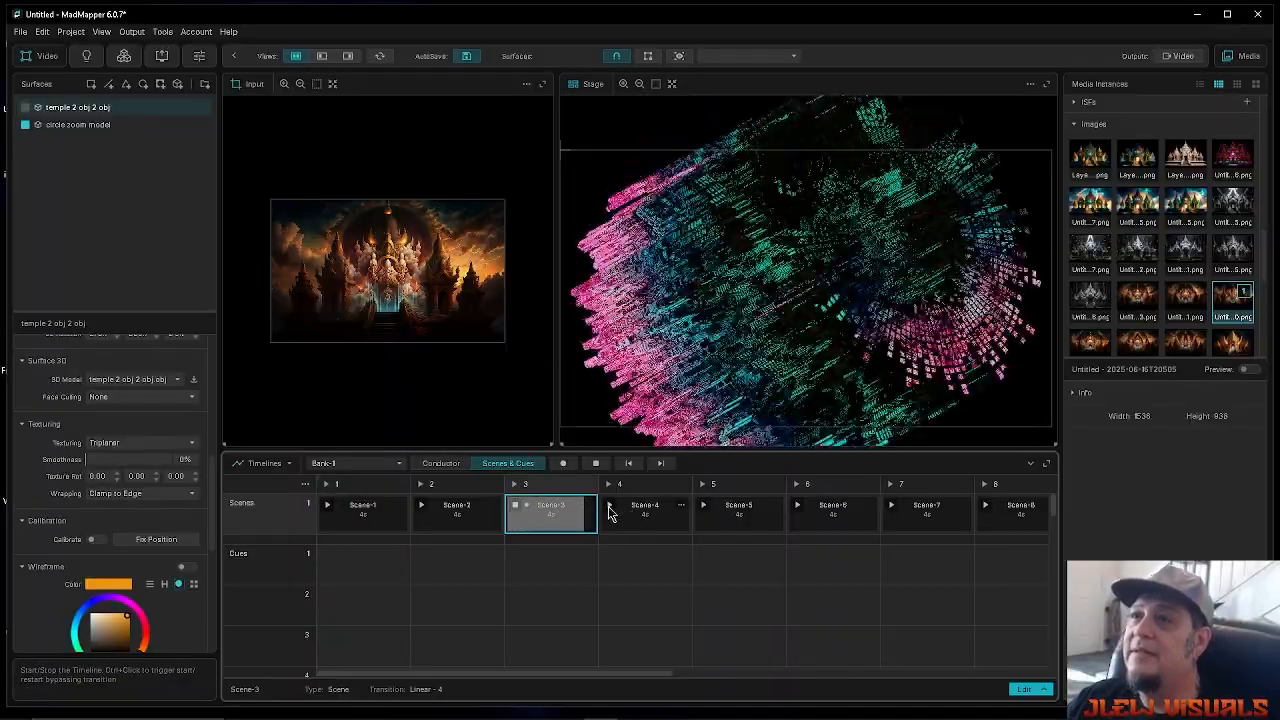
pyautogui.click(609, 506)
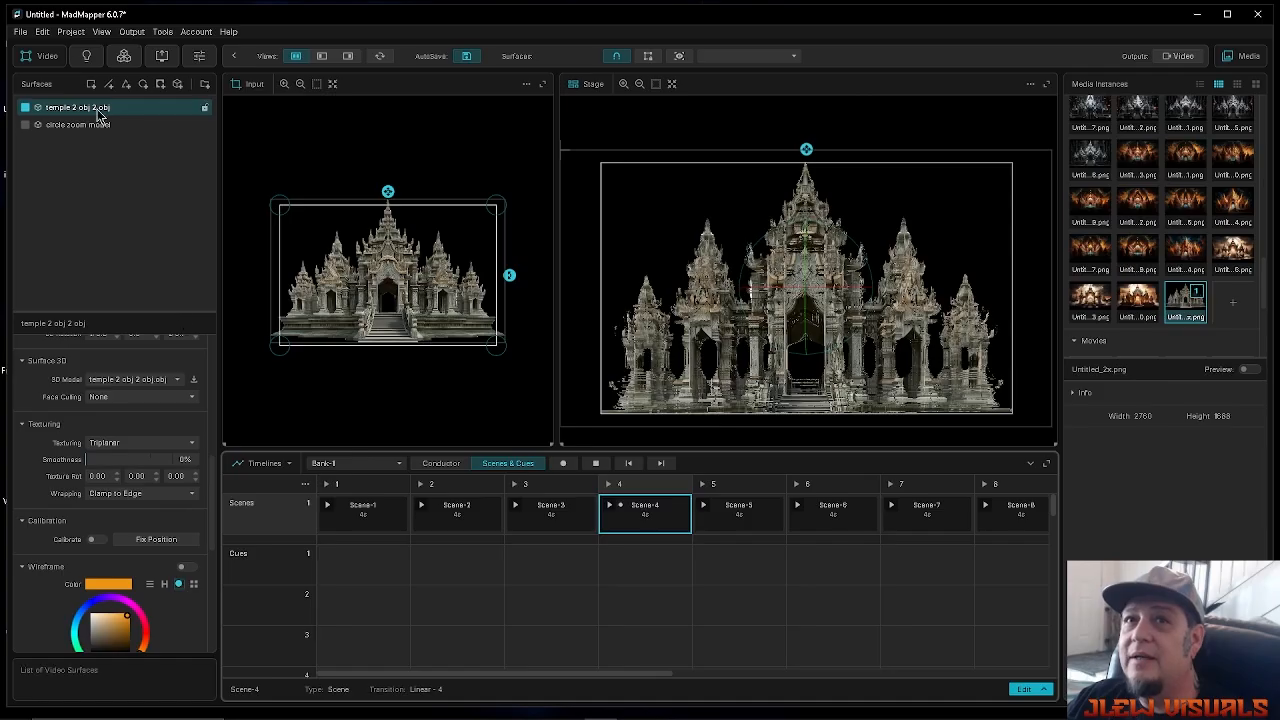
# Try Planar texturing on the temple model, ending with its texturing mode set to Spherical.
pyautogui.click(136, 444)
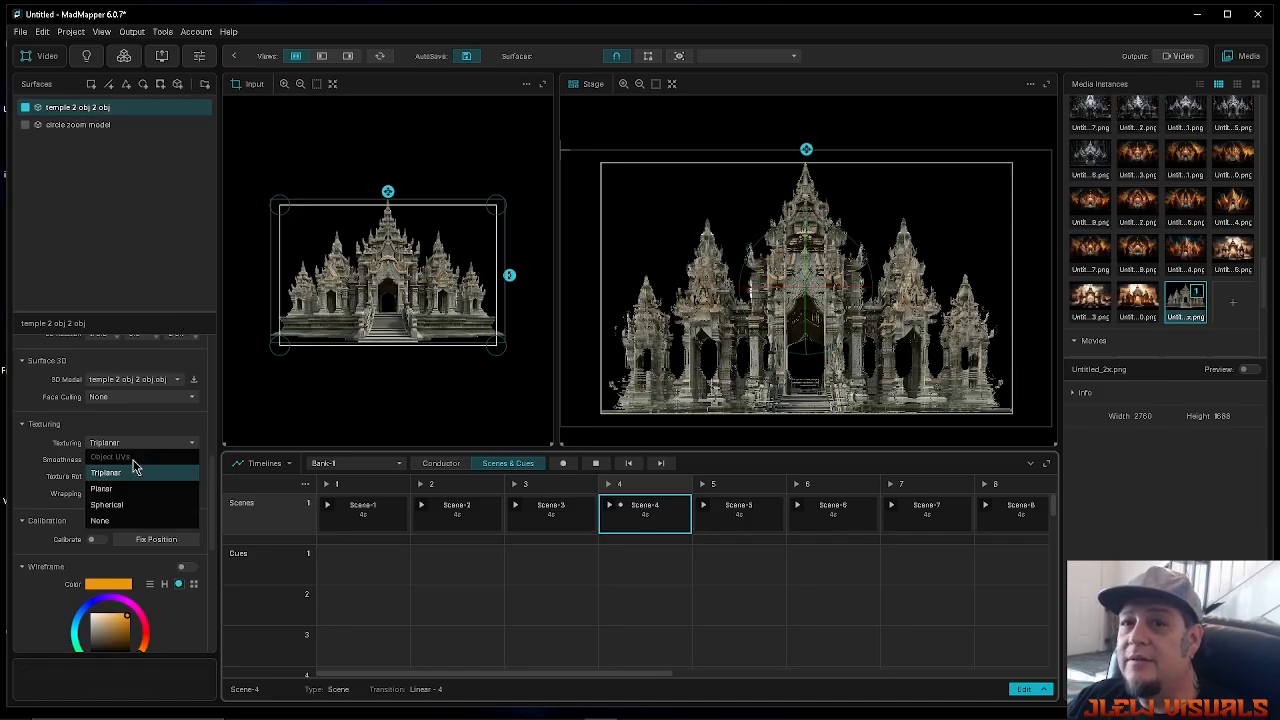
pyautogui.click(135, 468)
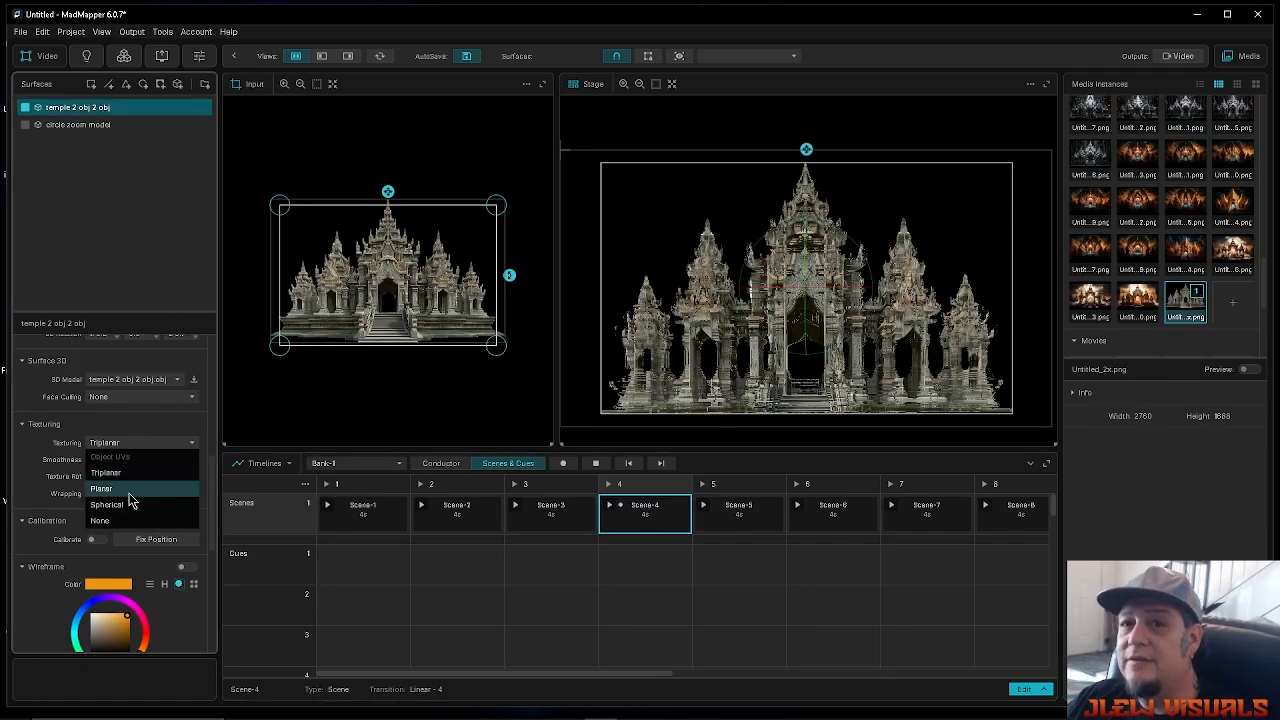
pyautogui.click(102, 488)
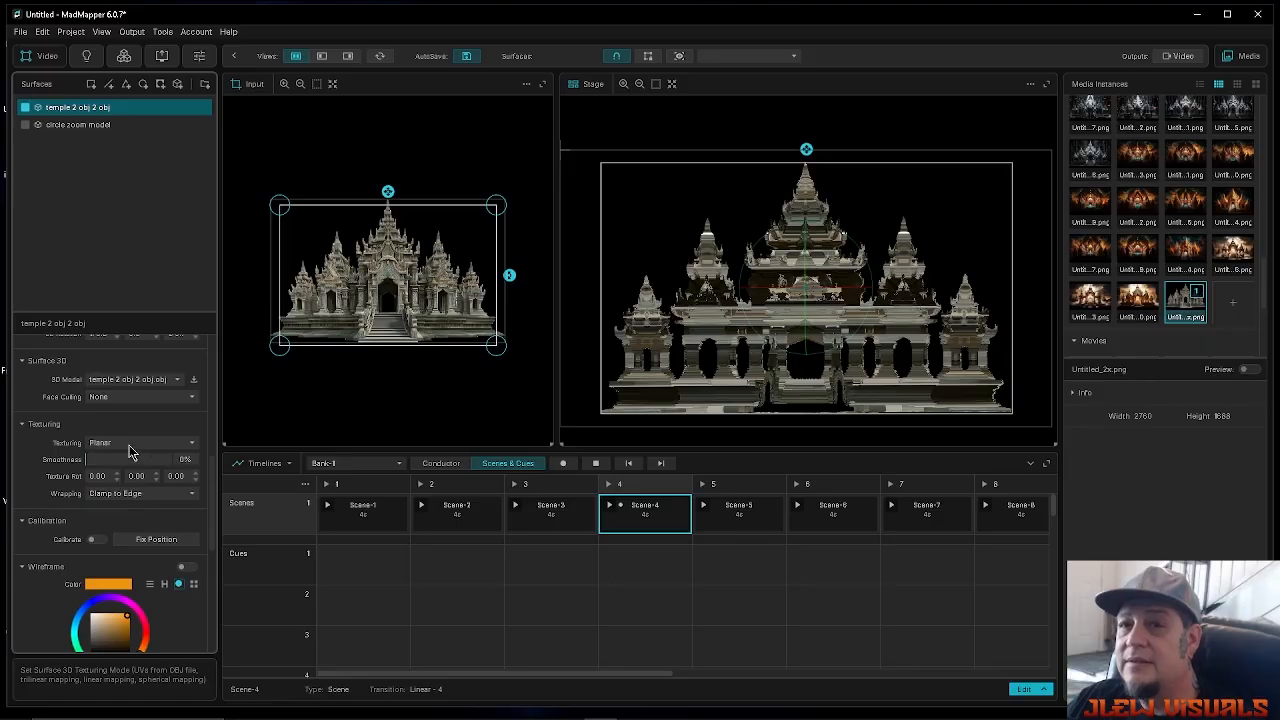
pyautogui.click(129, 446)
pyautogui.click(108, 505)
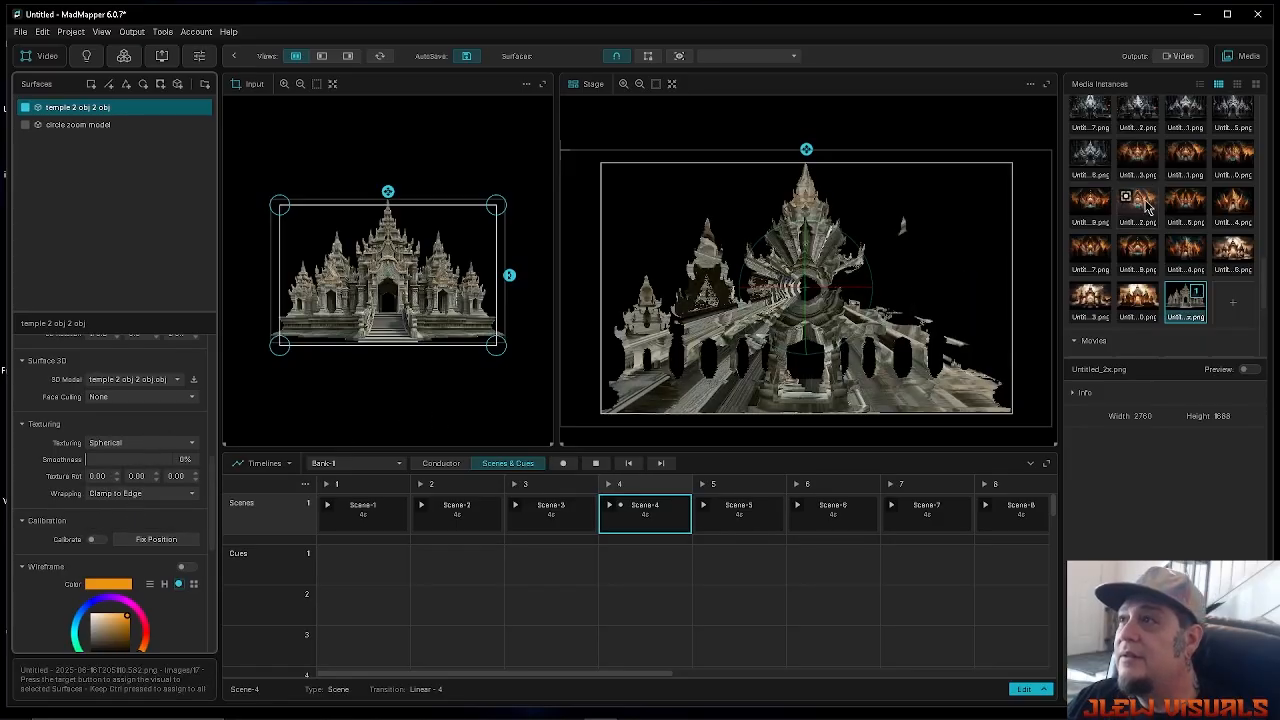
# Try the CosmicRipples material on the temple model, ending with Digital Shapes assigned.
pyautogui.scroll(10, 1147, 205)
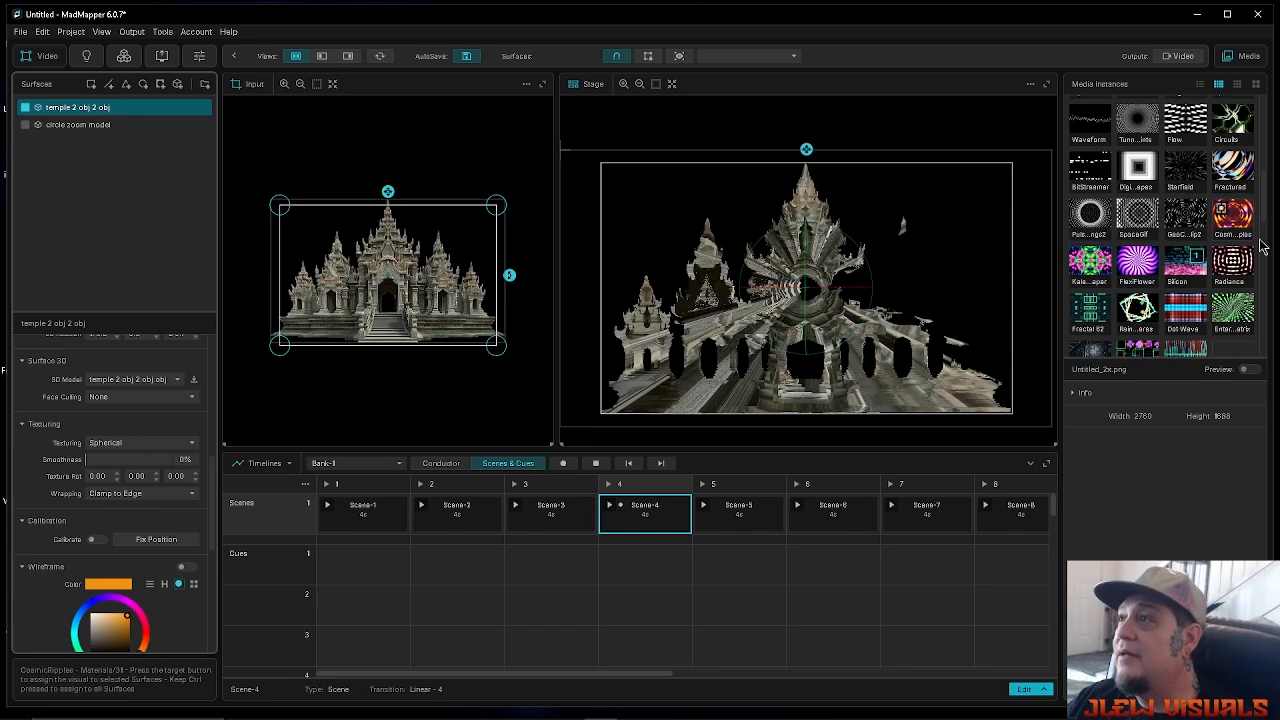
pyautogui.click(1245, 217)
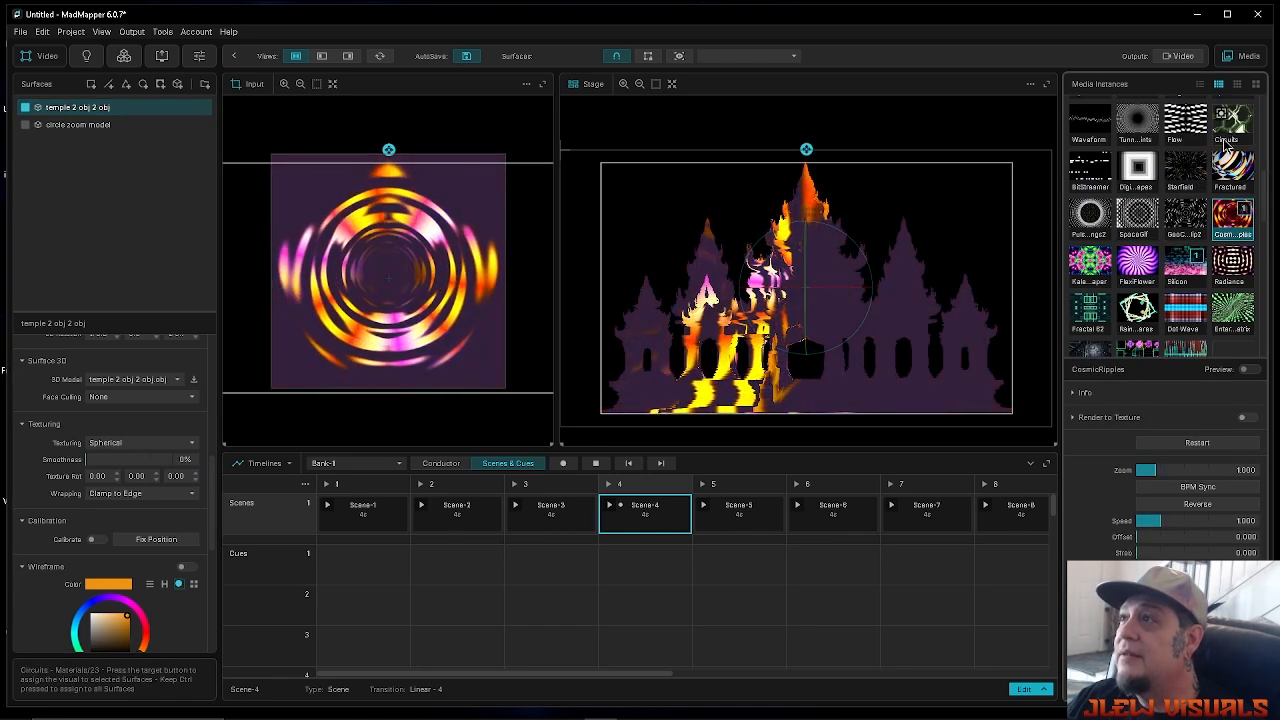
pyautogui.click(1137, 168)
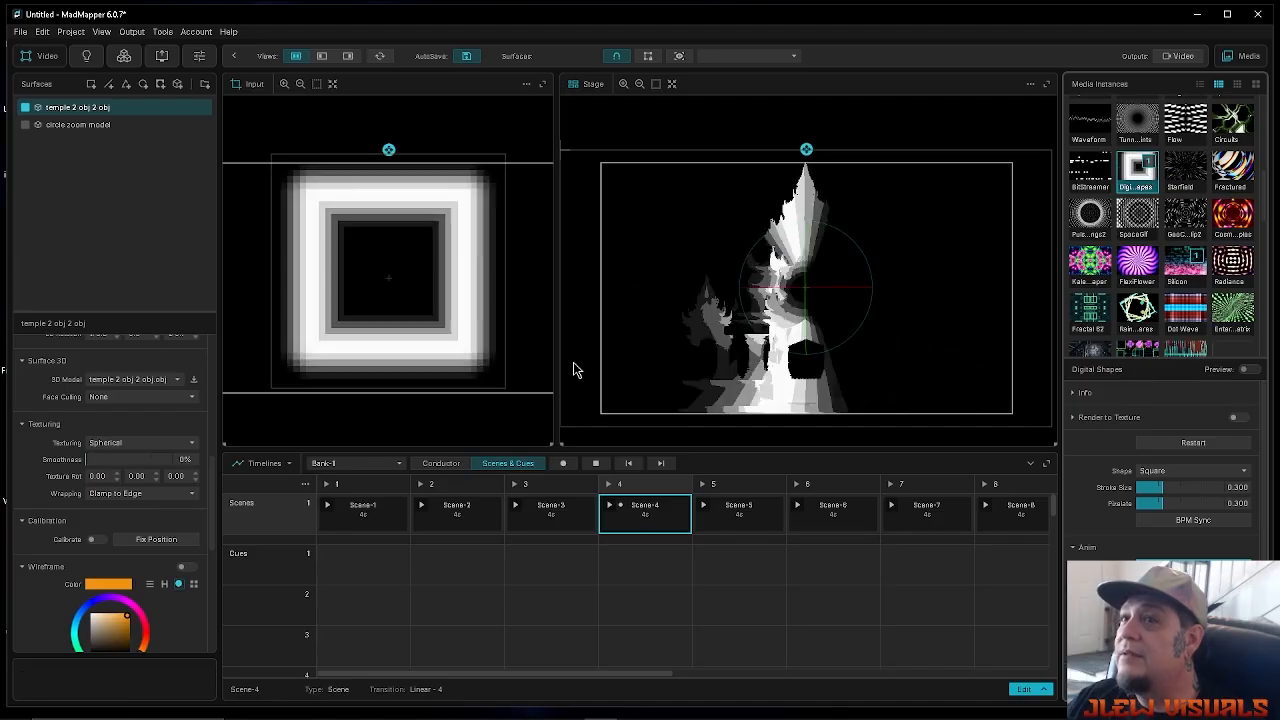
# Fit the temple's input region around the whole Digital Shapes square and store the look as a new scene in column 12.
pyautogui.scroll(-5, 403, 252)
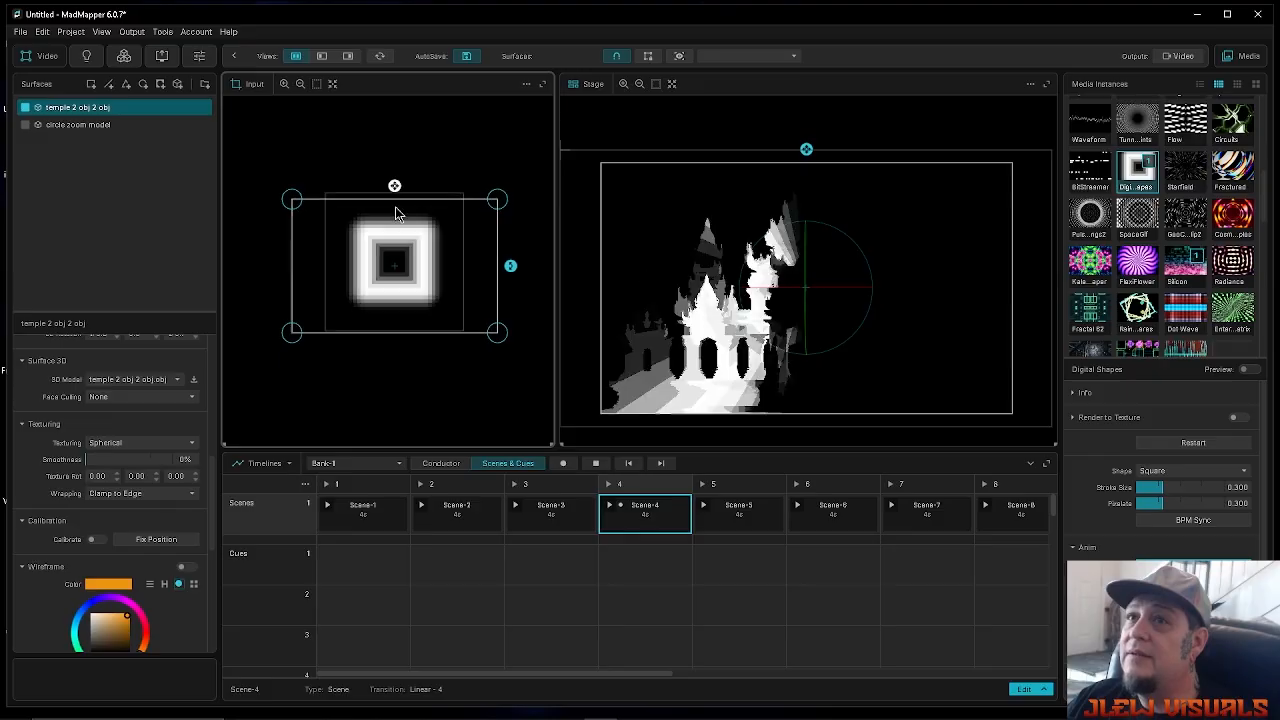
pyautogui.moveTo(394, 186); pyautogui.dragTo(329, 198)
pyautogui.click(331, 222)
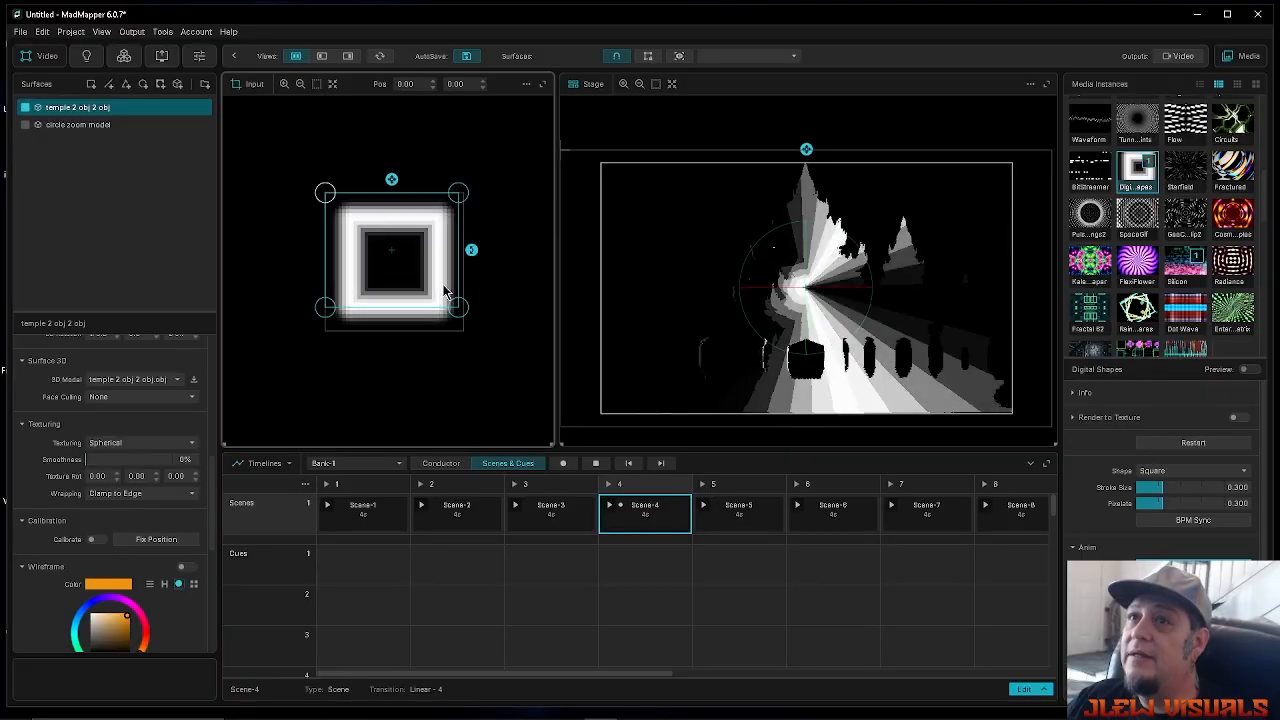
pyautogui.moveTo(455, 306); pyautogui.dragTo(468, 340)
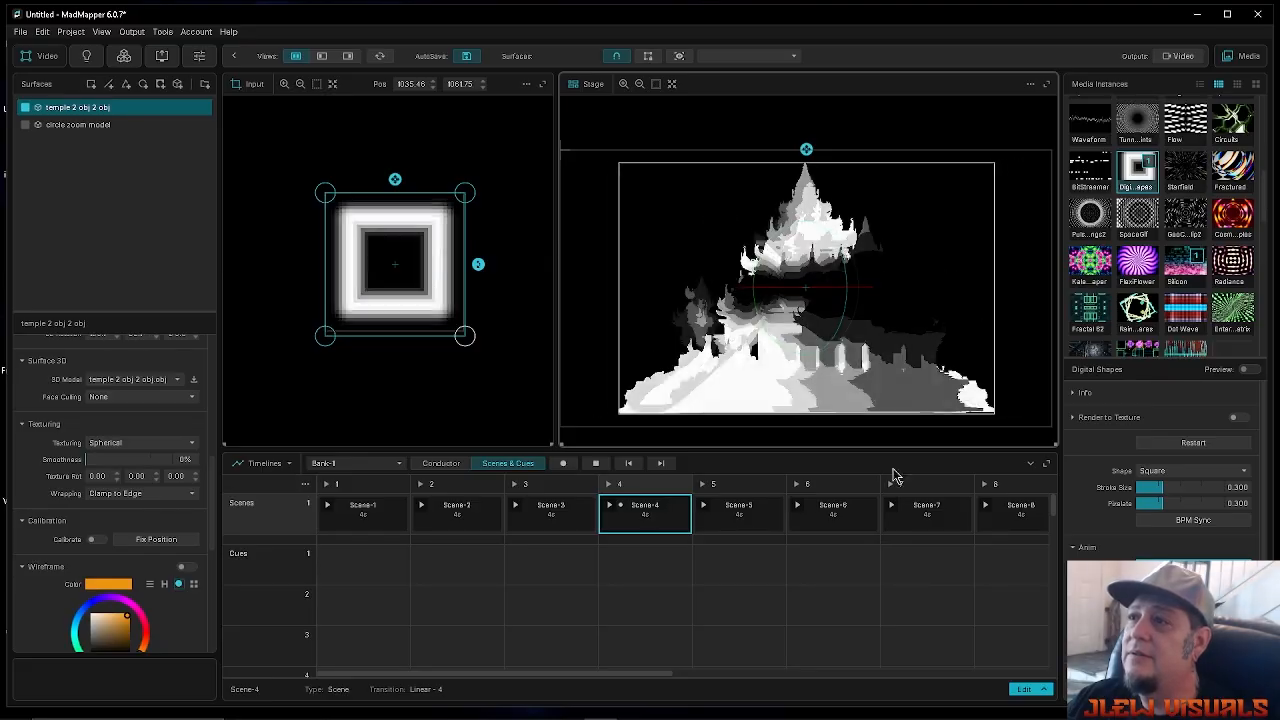
pyautogui.moveTo(632, 683); pyautogui.dragTo(899, 679)
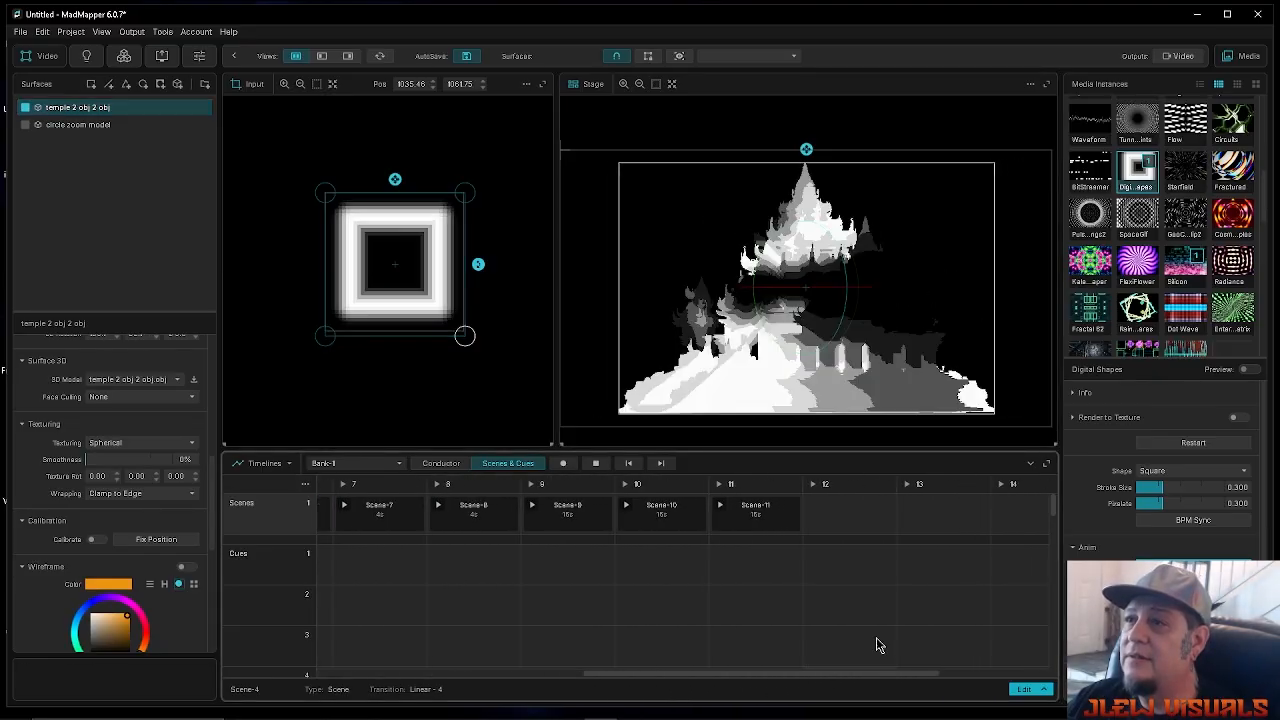
pyautogui.click(848, 516)
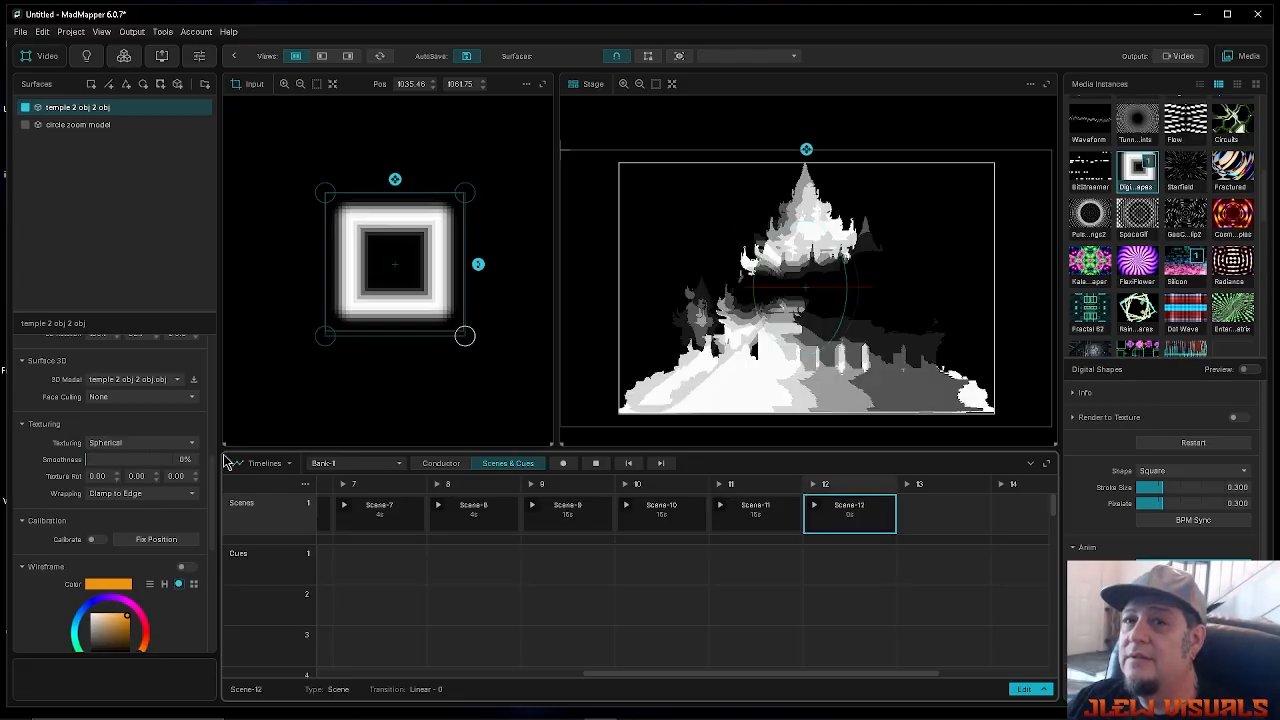
# Spin the temple around its Y and Z axes to a Z rotation of about 281.2 and enlarge it to a scale of about 9.1.
pyautogui.scroll(4, 140, 467)
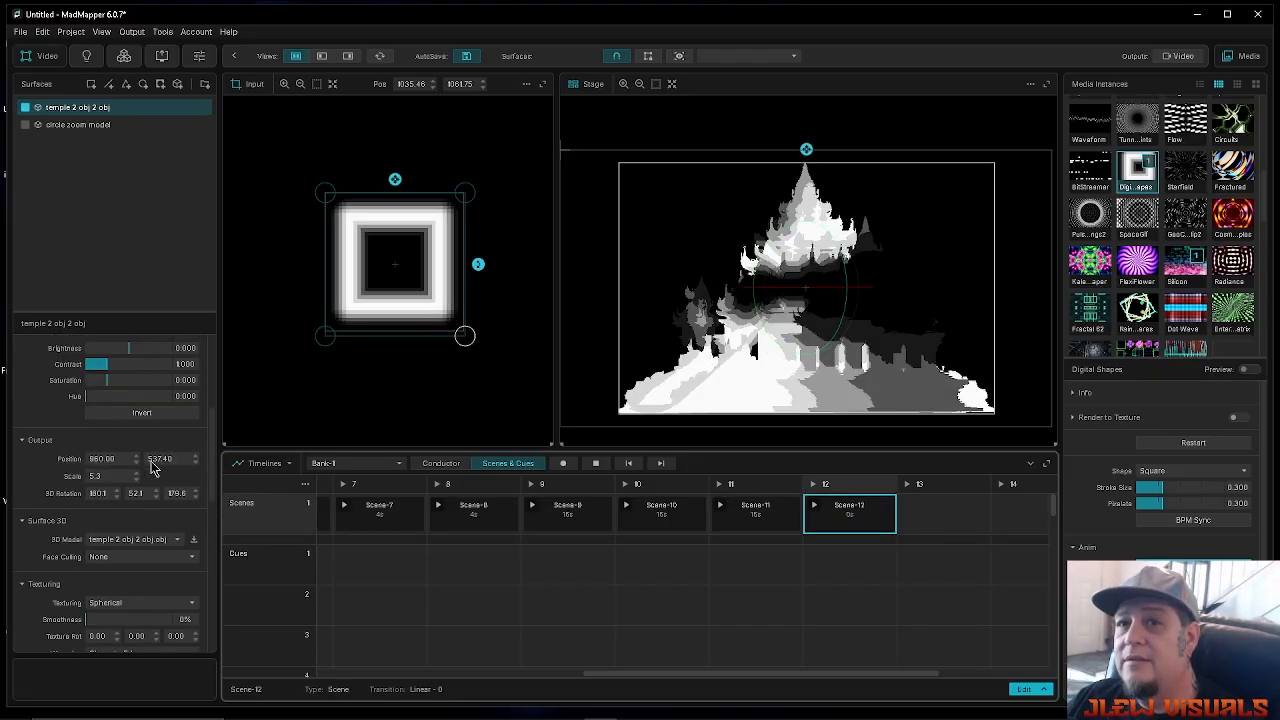
pyautogui.doubleClick(180, 493)
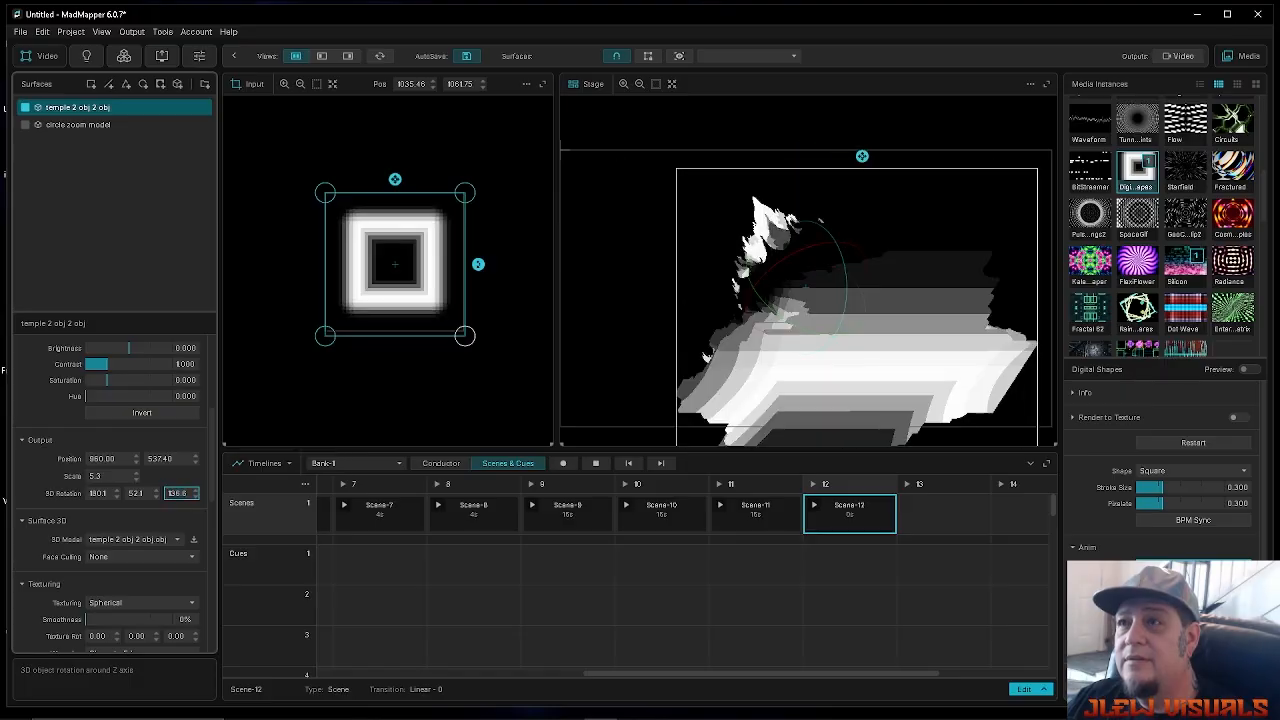
pyautogui.scroll(-20, 181, 493)
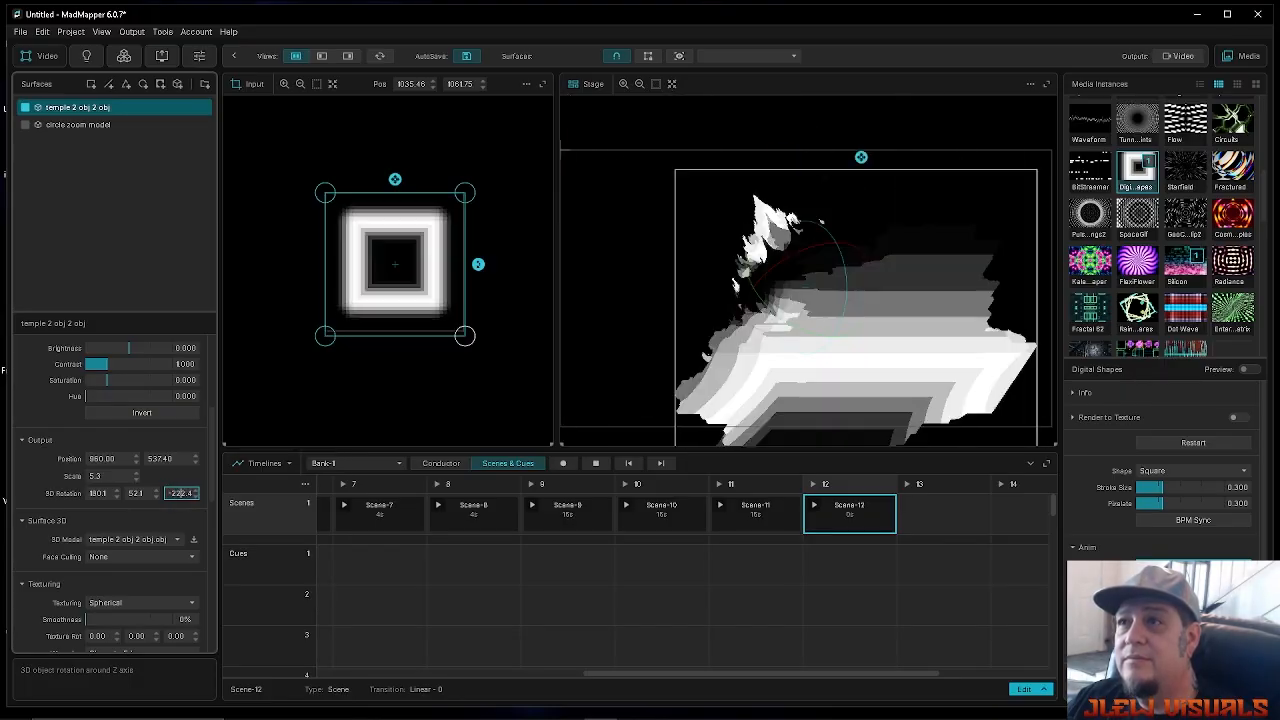
pyautogui.scroll(20, 181, 493)
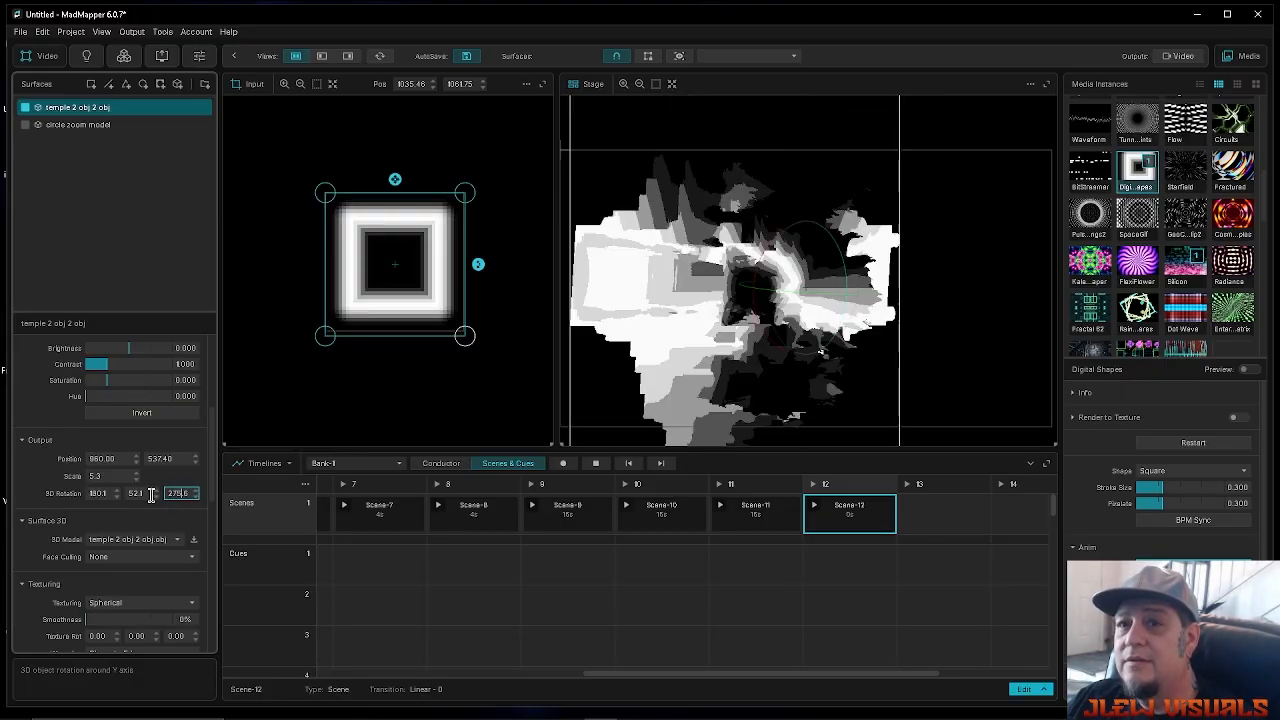
pyautogui.click(156, 497)
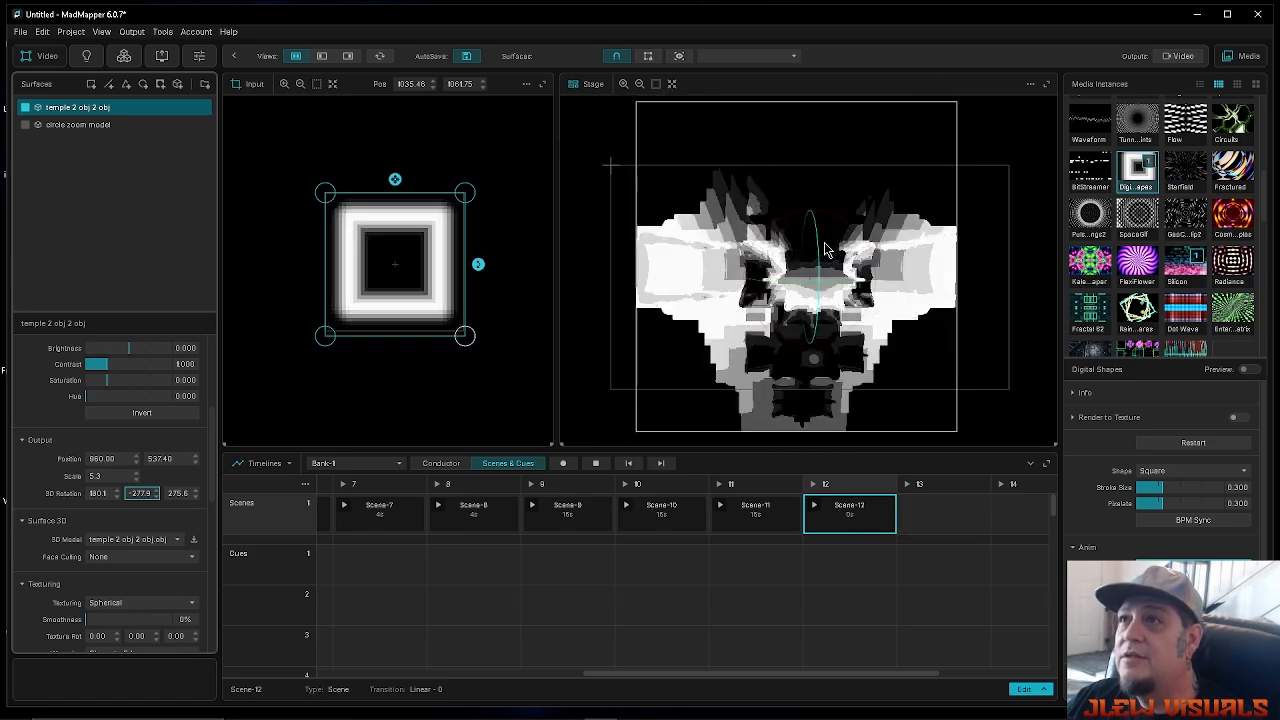
pyautogui.moveTo(808, 160); pyautogui.dragTo(810, 138)
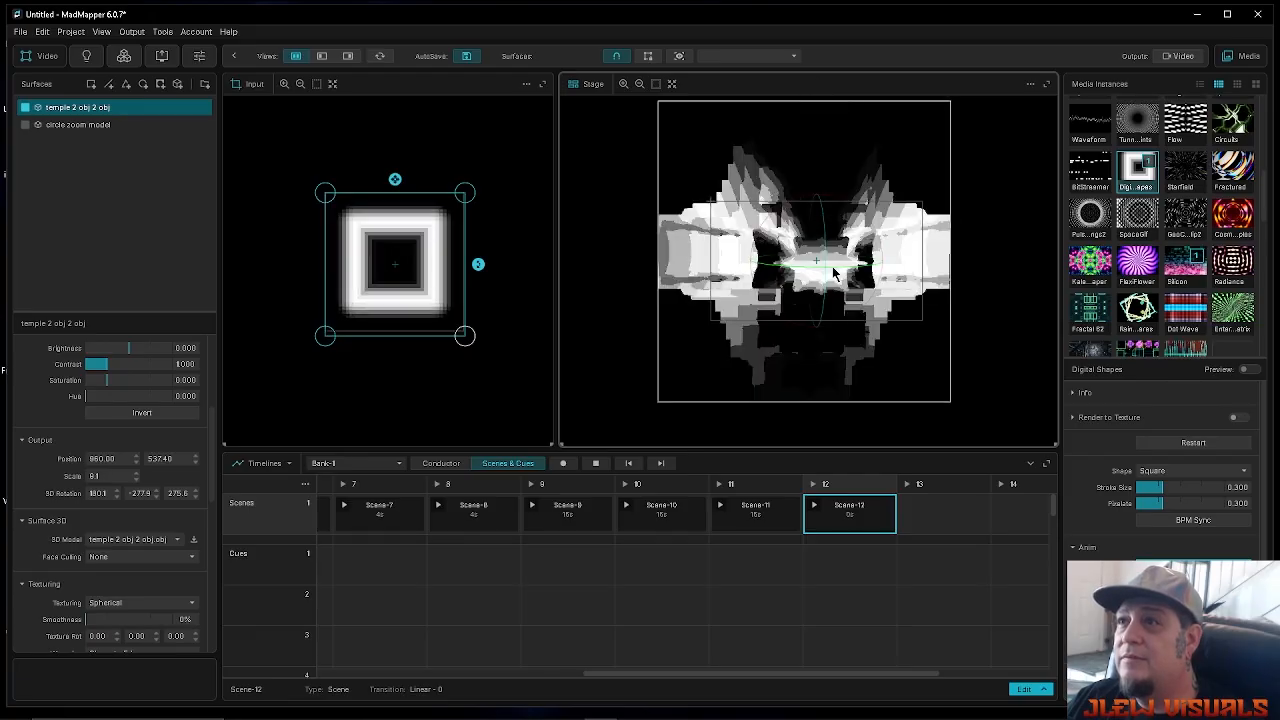
# Store the temple look as a new scene in column 13 and set the transition durations of scenes 12 and 13 to 4 seconds.
pyautogui.click(943, 518)
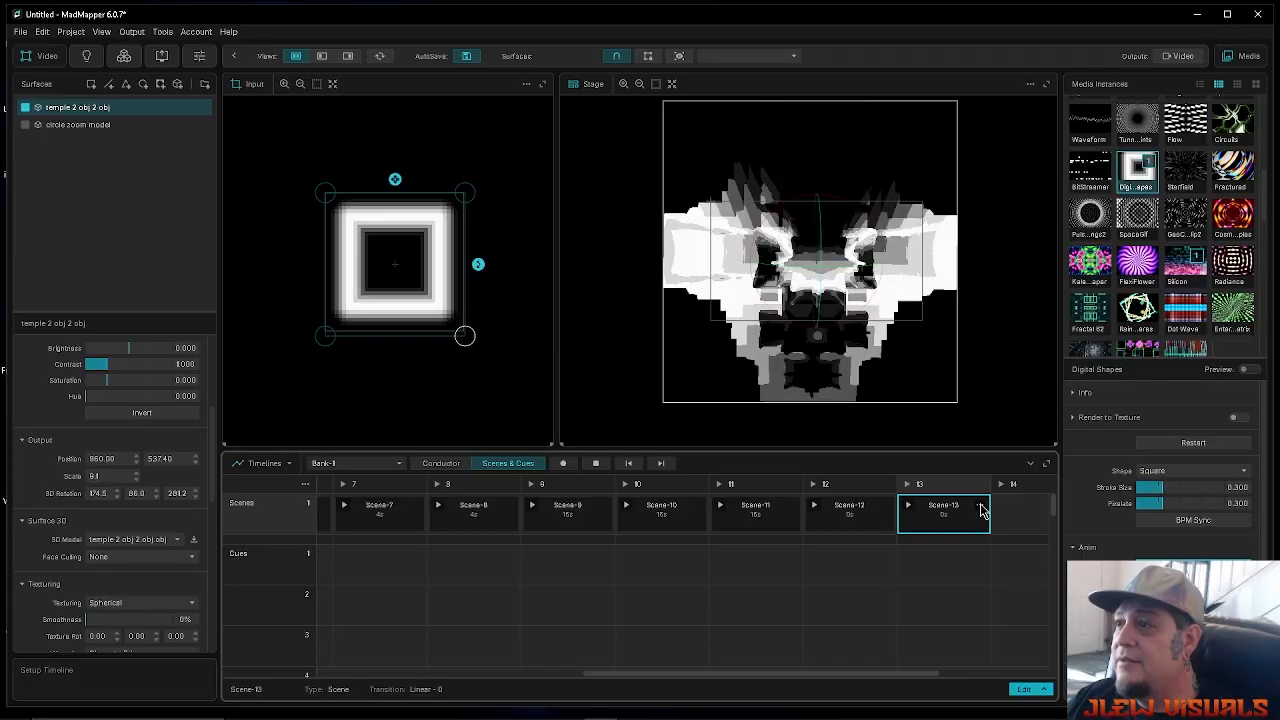
pyautogui.click(980, 508)
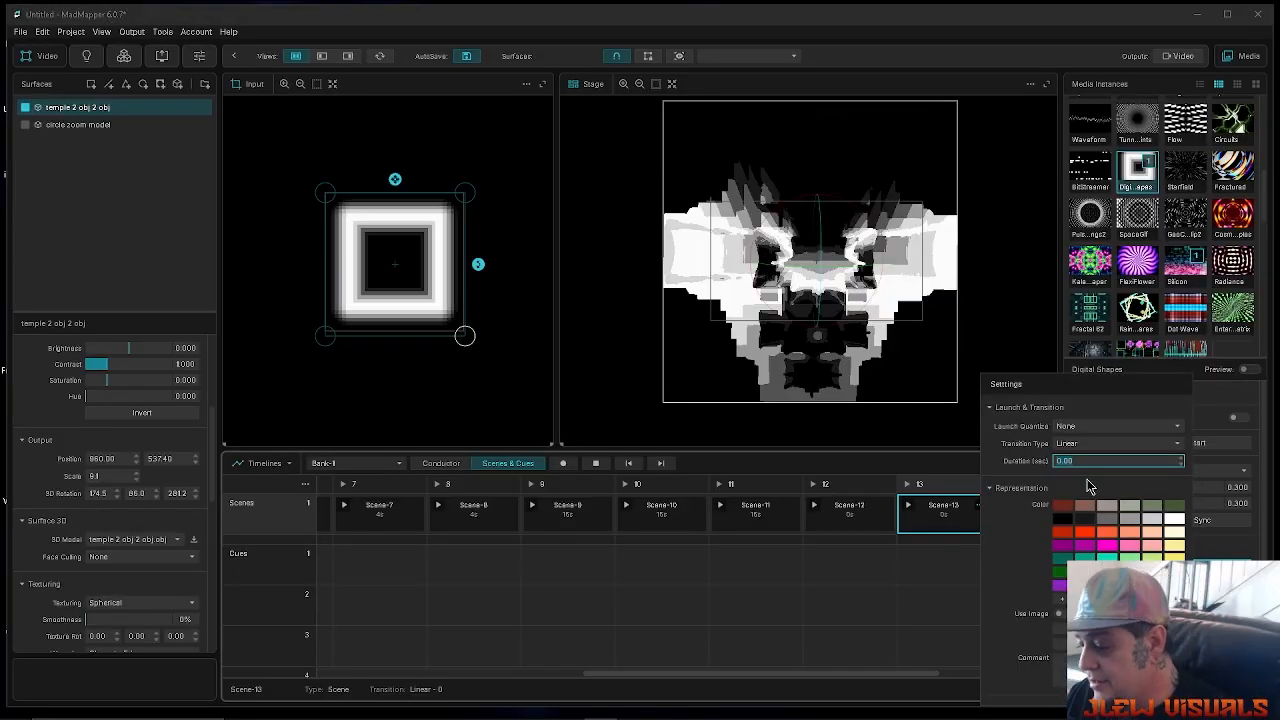
pyautogui.click(891, 512)
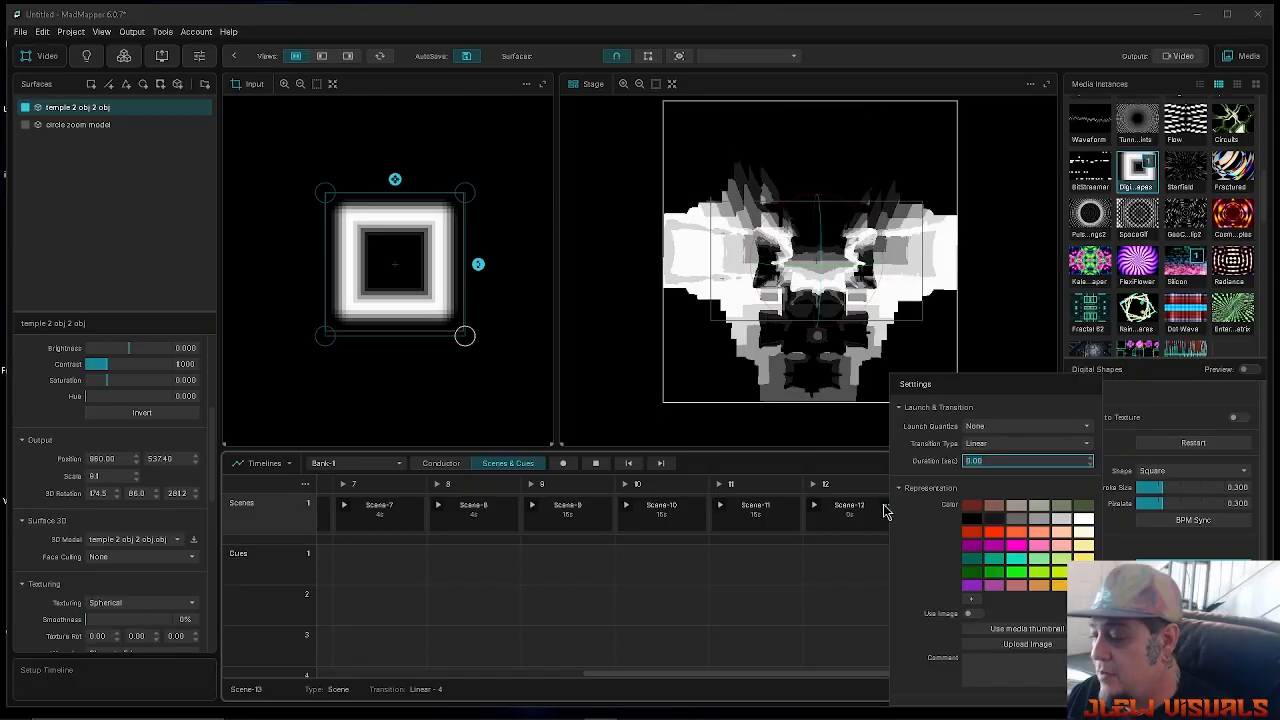
pyautogui.click(812, 466)
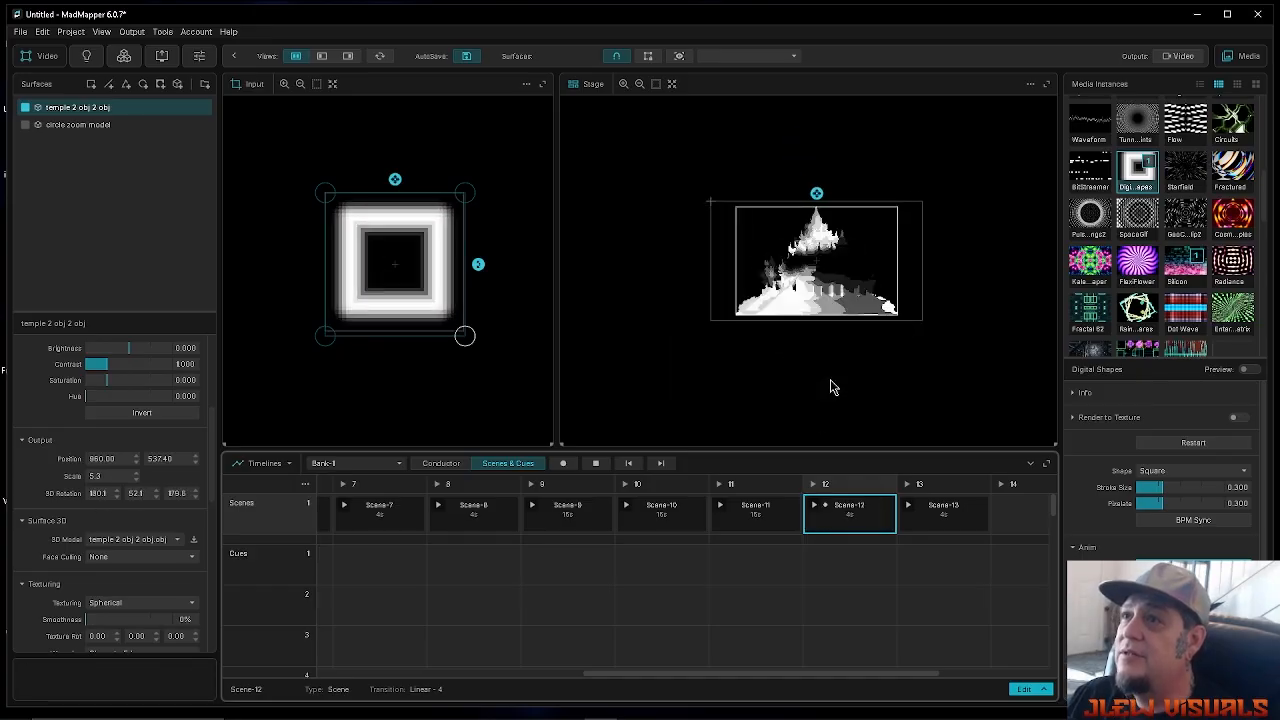
# Play the scenes in columns 11 and 13 to preview the transitions between the temple and circle zoom looks.
pyautogui.moveTo(832, 373); pyautogui.dragTo(829, 484)
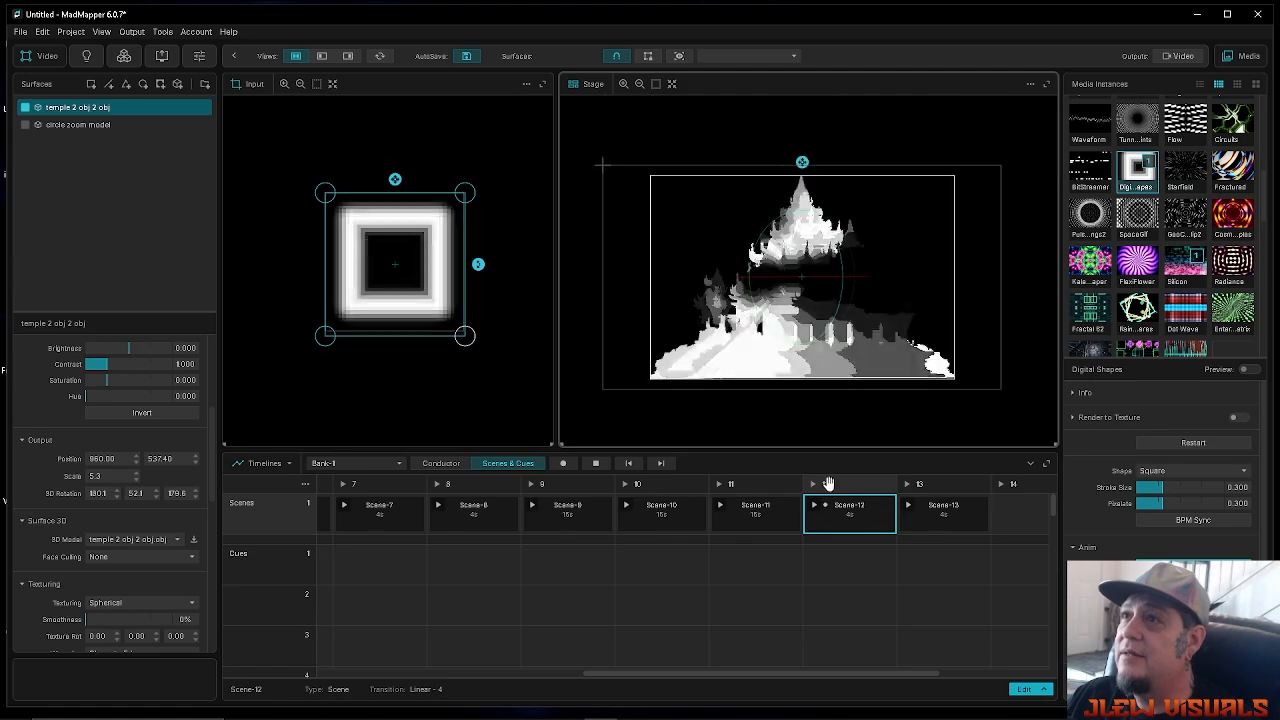
pyautogui.click(719, 508)
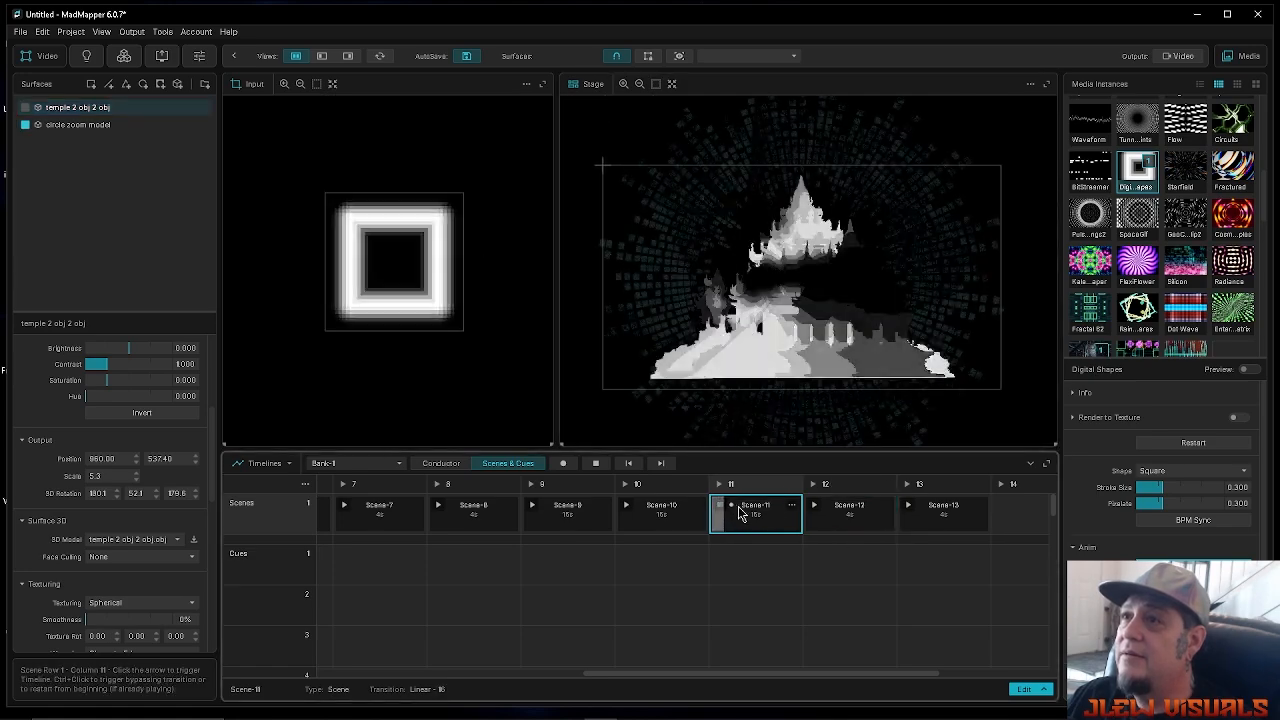
pyautogui.click(910, 510)
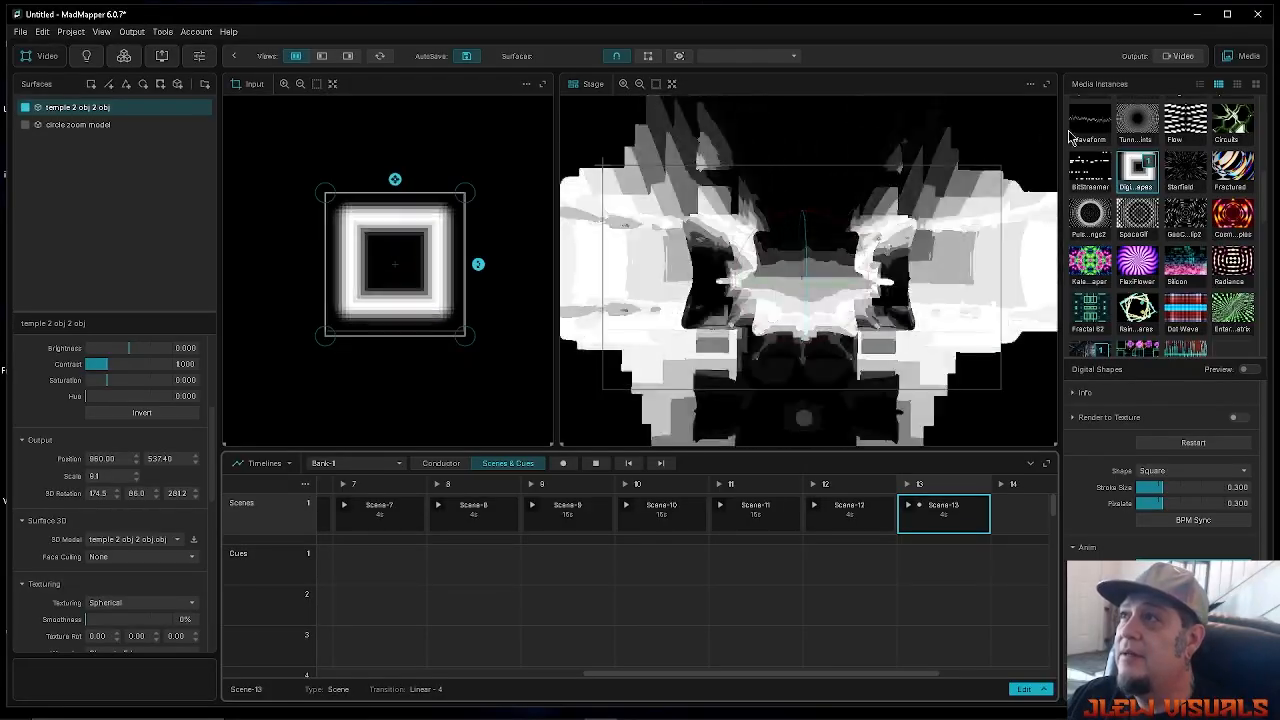
# Try the Shapes material on the temple model, ending with Line Patterns assigned.
pyautogui.click(1175, 127)
pyautogui.scroll(5, 1180, 150)
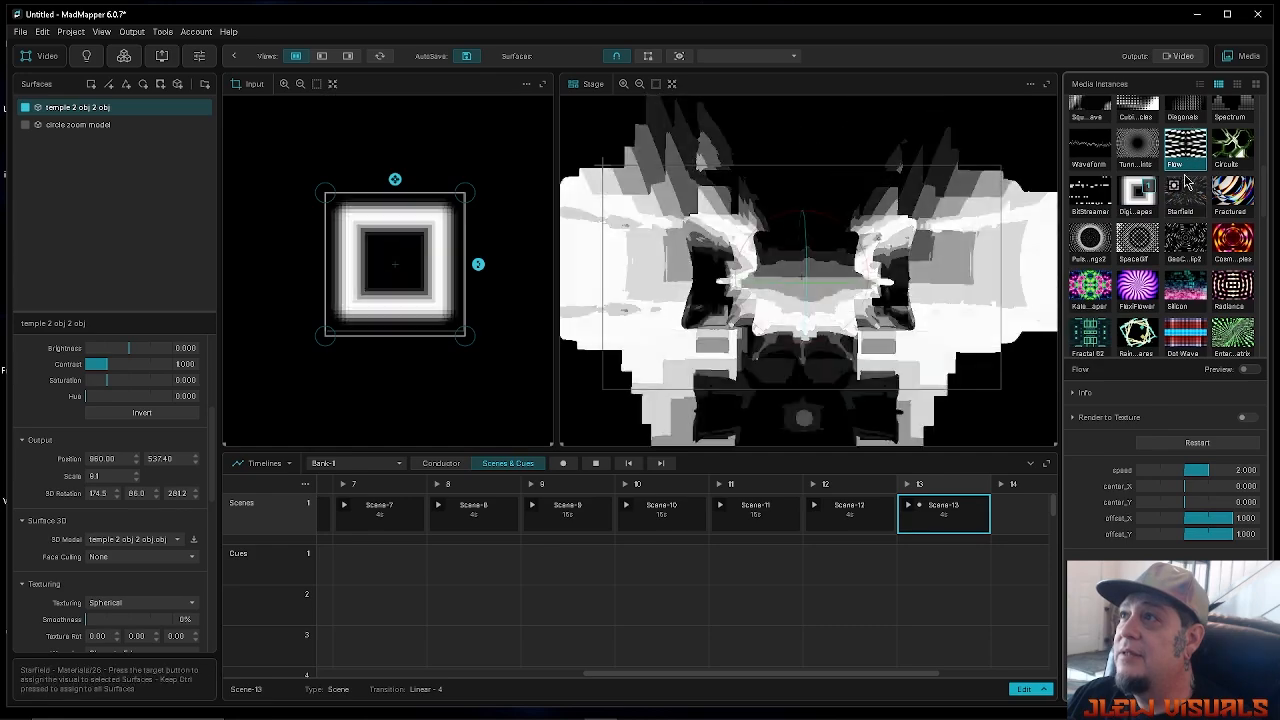
pyautogui.click(1191, 190)
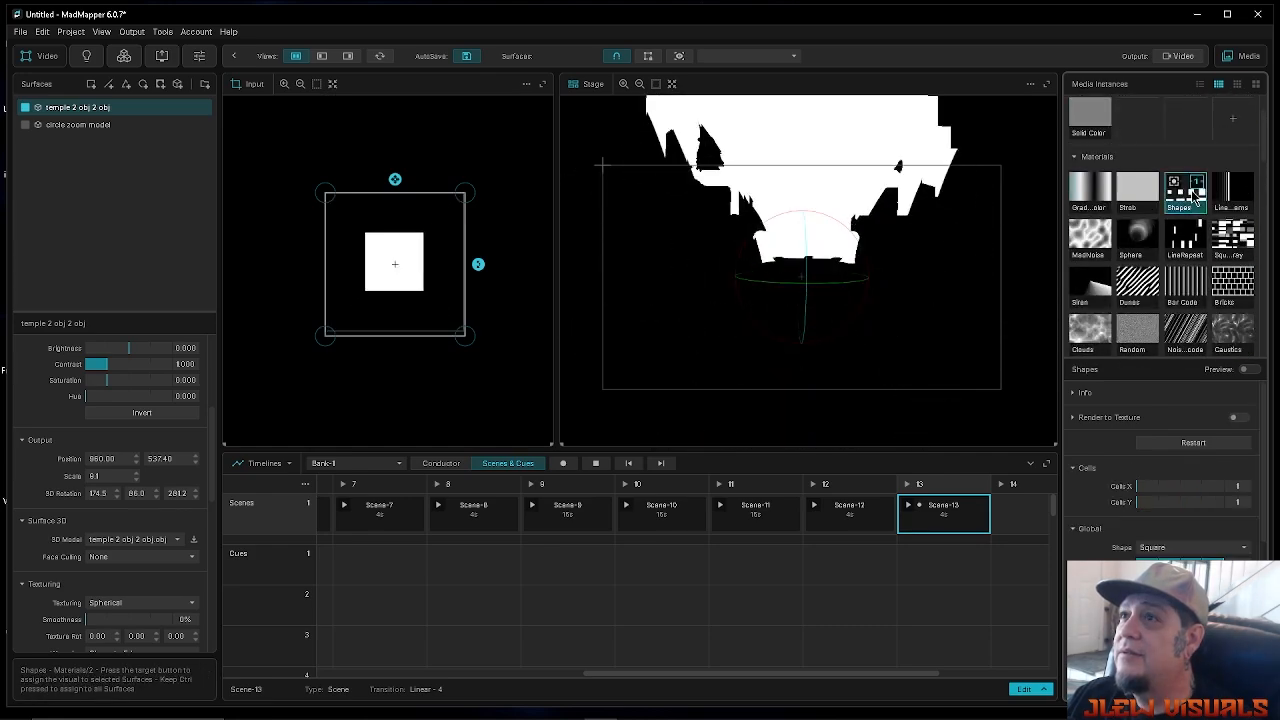
pyautogui.click(1234, 205)
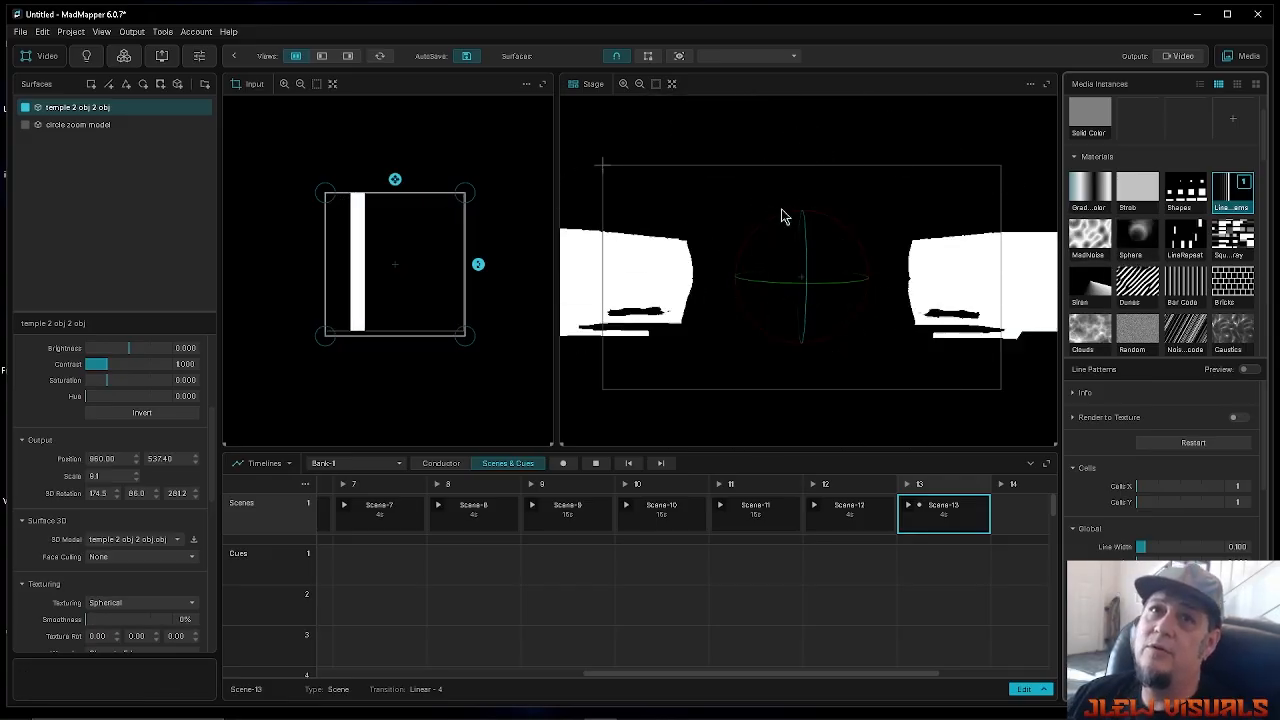
# Make the circle zoom model visible above the temple in the surface order and shrink it to a scale of 3.0.
pyautogui.click(25, 125)
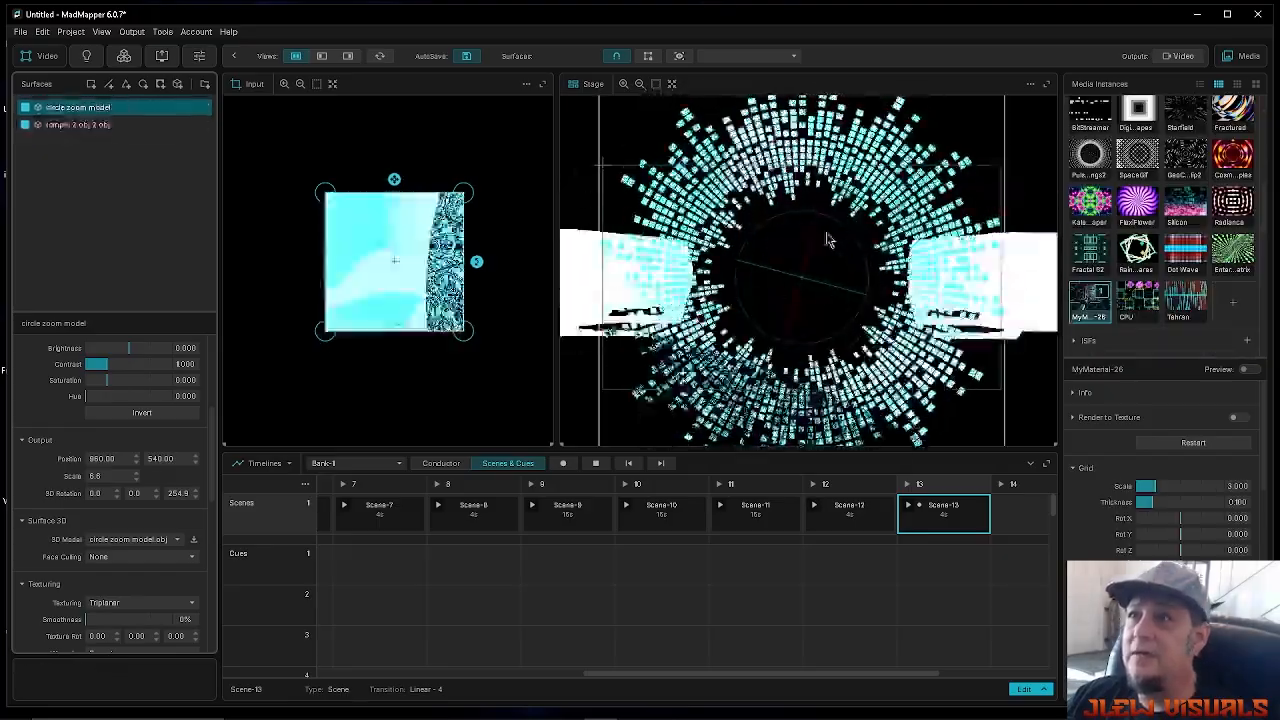
pyautogui.scroll(-6, 870, 202)
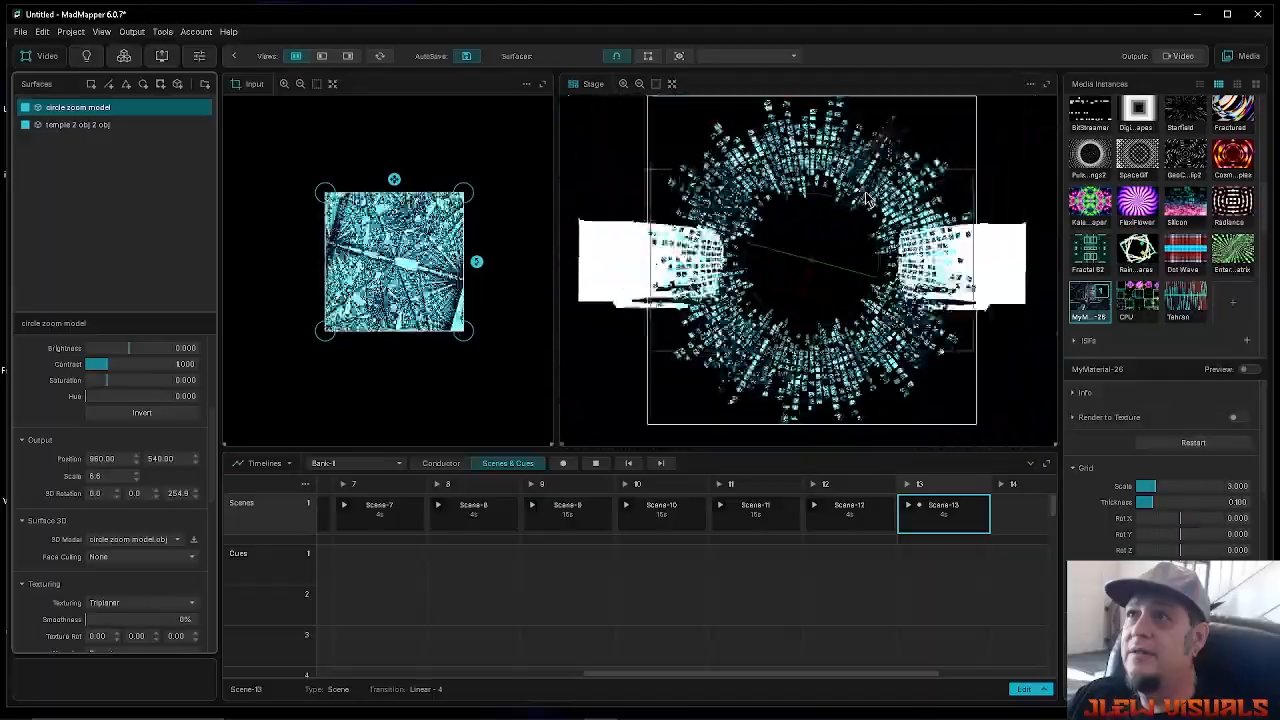
pyautogui.moveTo(865, 200); pyautogui.dragTo(861, 261)
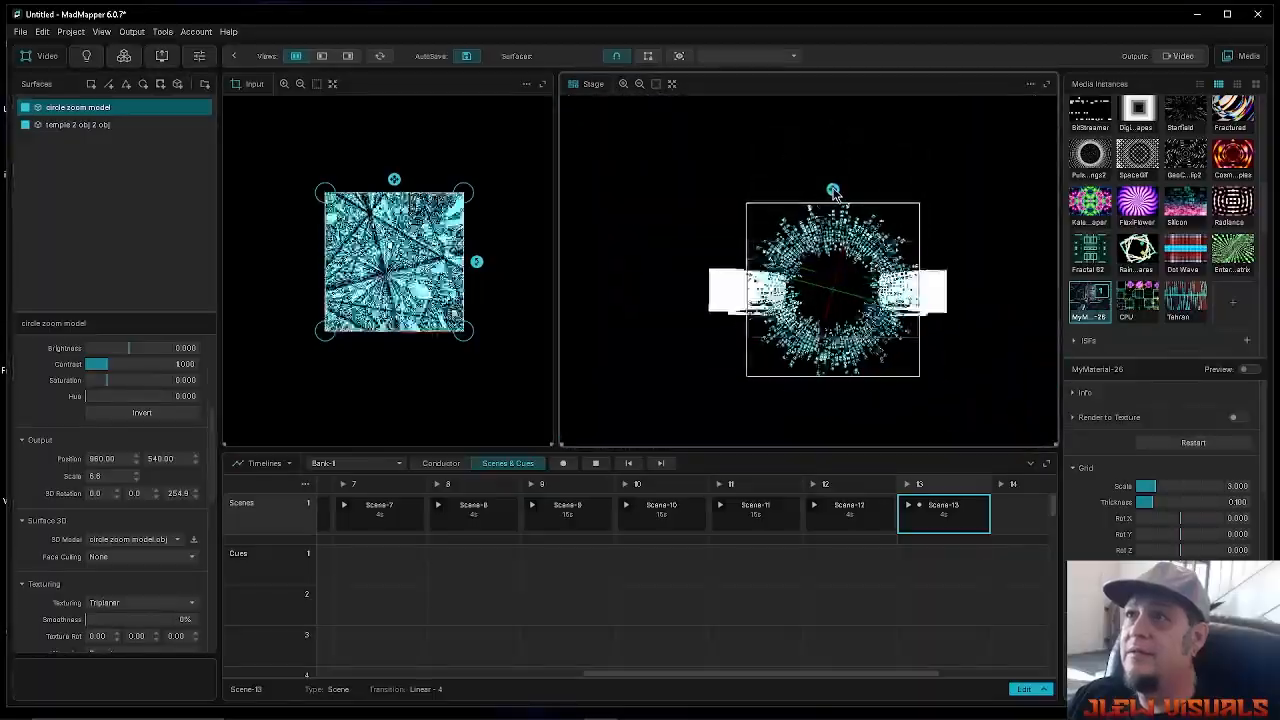
pyautogui.moveTo(834, 186); pyautogui.dragTo(872, 150)
pyautogui.scroll(7, 852, 250)
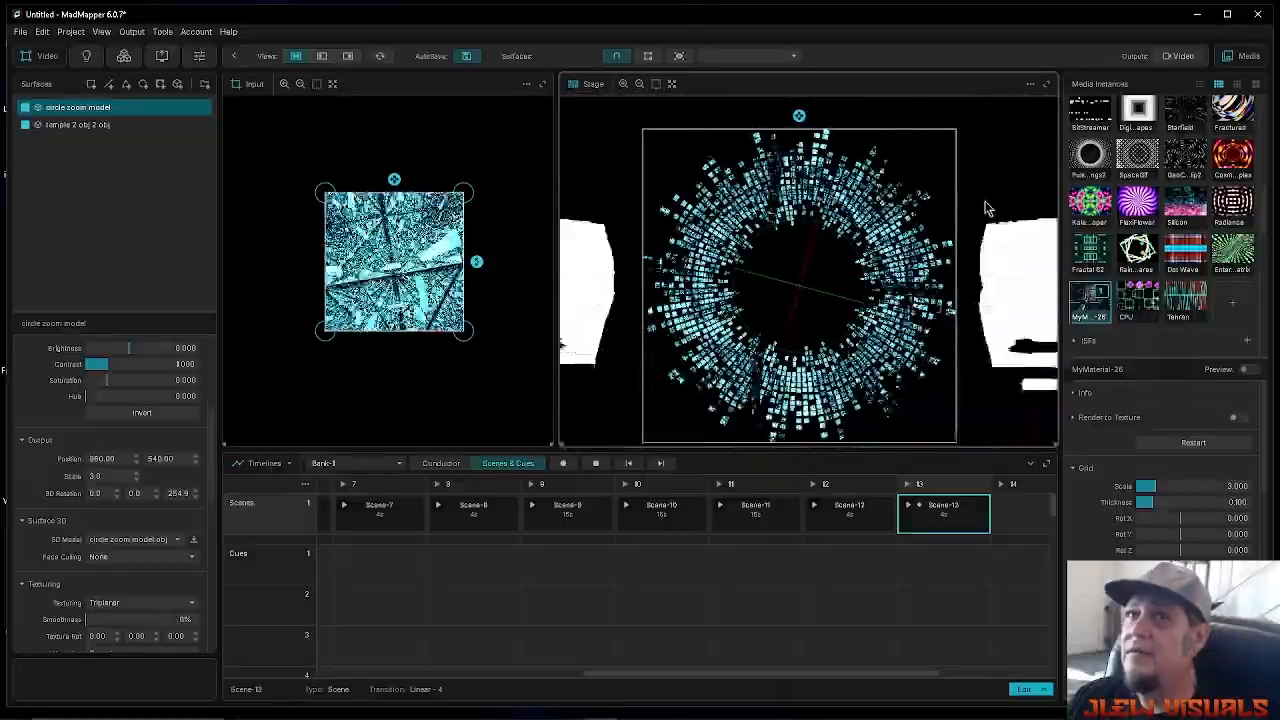
# Try the KaleidoPaper material on the circle zoom model, ending with Fractal 62 assigned.
pyautogui.click(1090, 205)
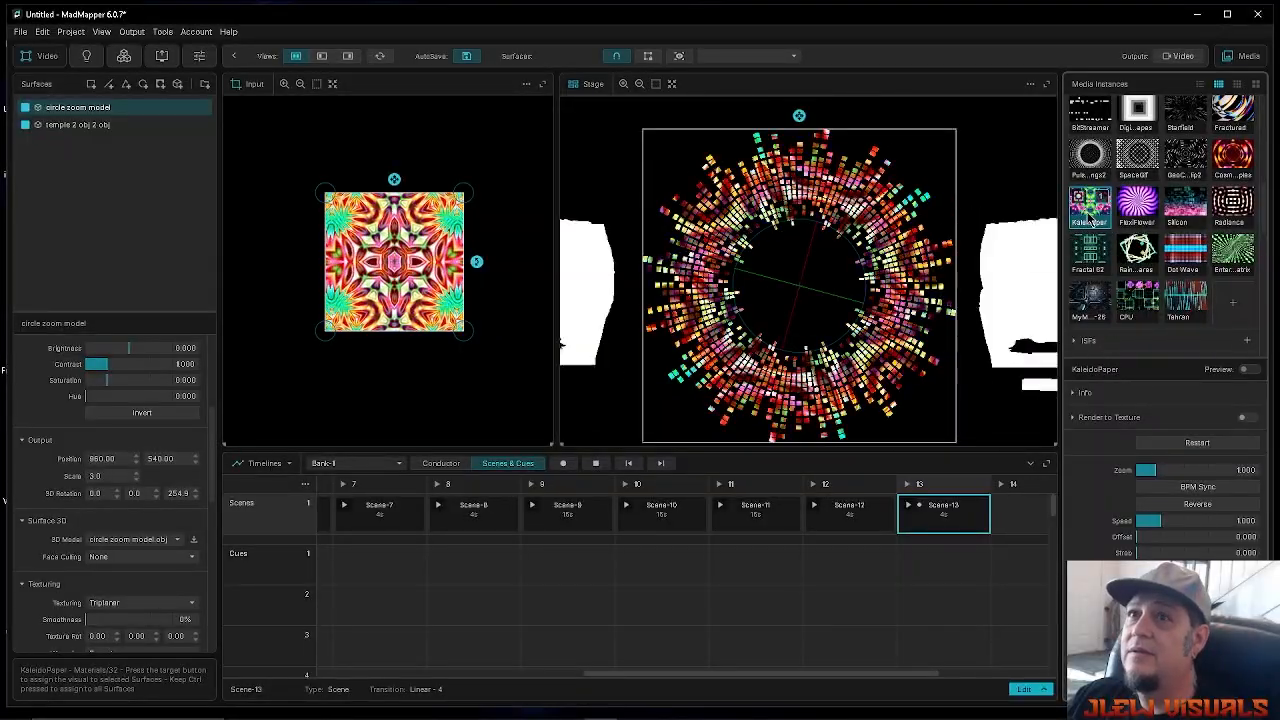
pyautogui.click(1100, 262)
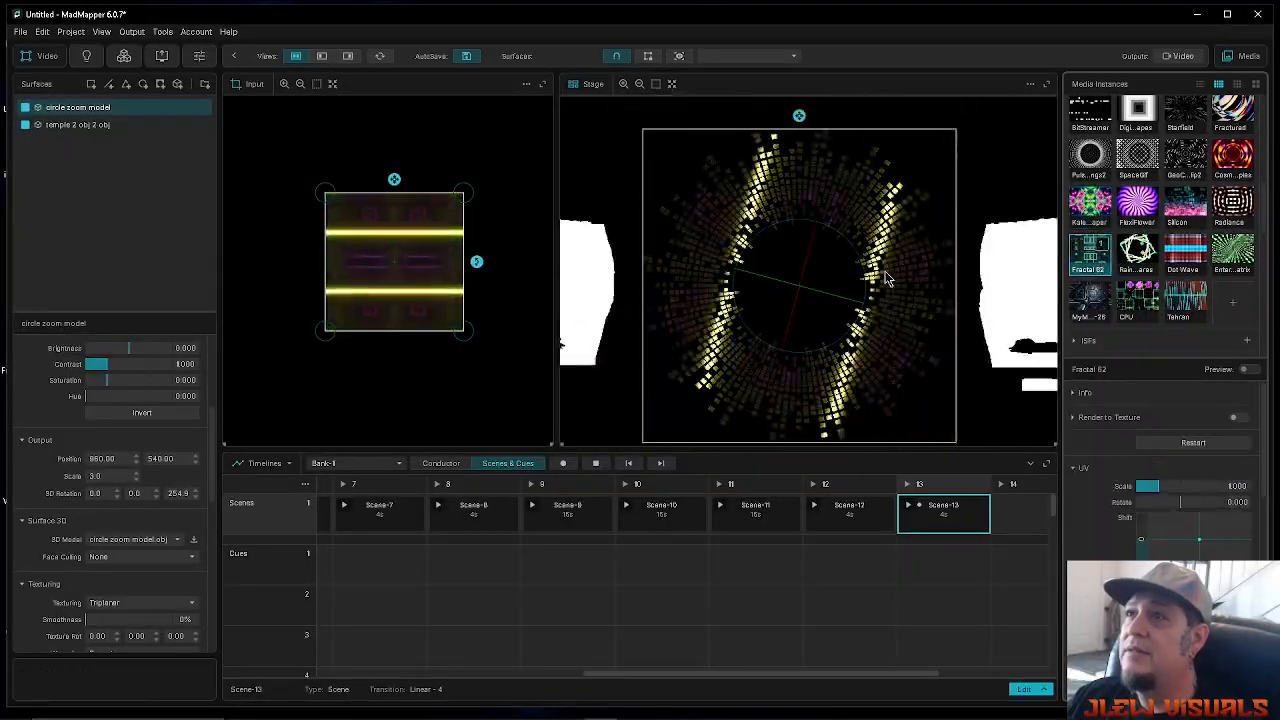
# Tilt the circle zoom model slightly to an X rotation of about 357.6 and enlarge it to a scale of 10.0.
pyautogui.moveTo(804, 279)
pyautogui.mouseDown()
pyautogui.moveTo(818, 235)
pyautogui.moveTo(799, 308)
pyautogui.moveTo(805, 250)
pyautogui.moveTo(799, 269)
pyautogui.mouseUp()
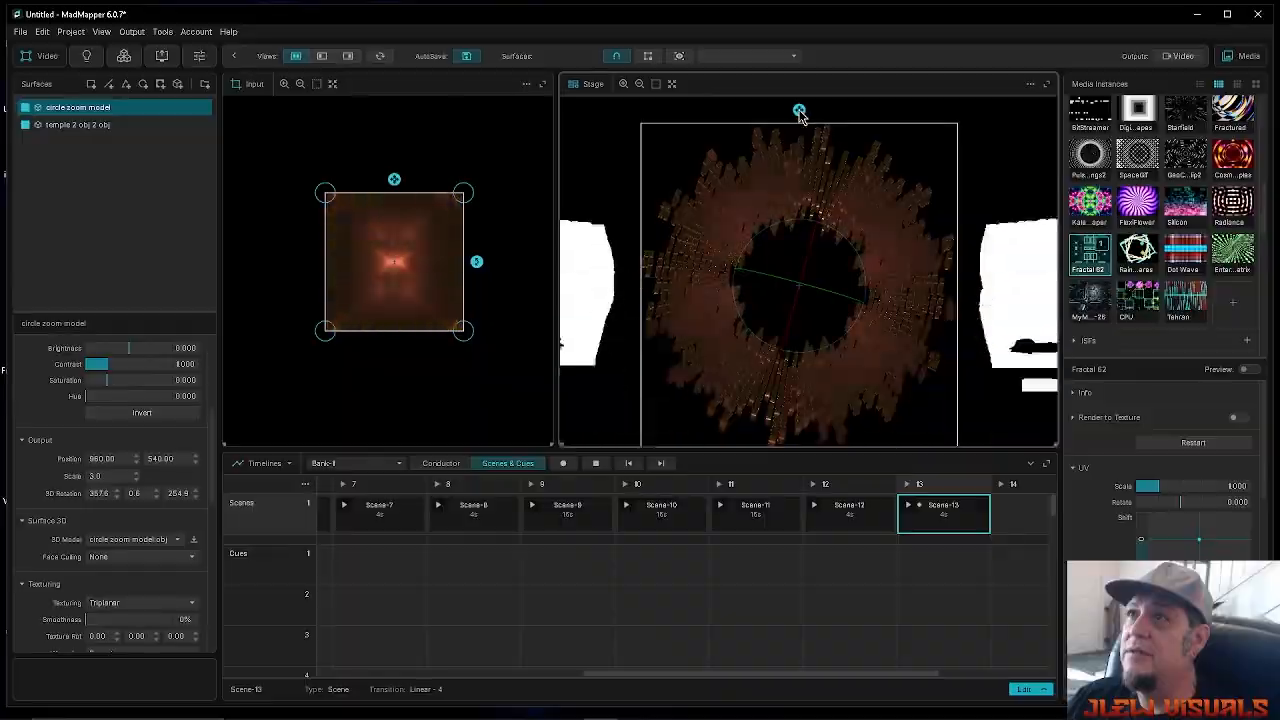
pyautogui.moveTo(798, 112); pyautogui.dragTo(843, 7)
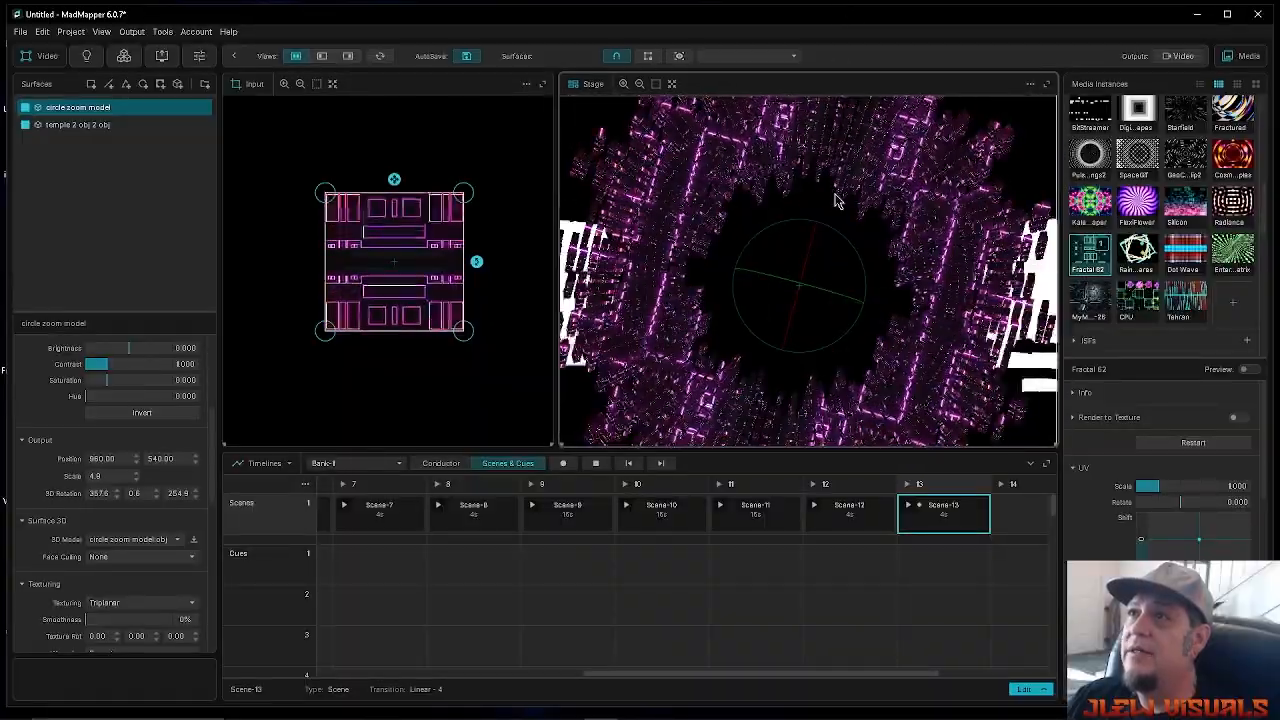
pyautogui.scroll(3, 837, 200)
pyautogui.scroll(-10, 837, 200)
pyautogui.moveTo(815, 117); pyautogui.dragTo(866, 7)
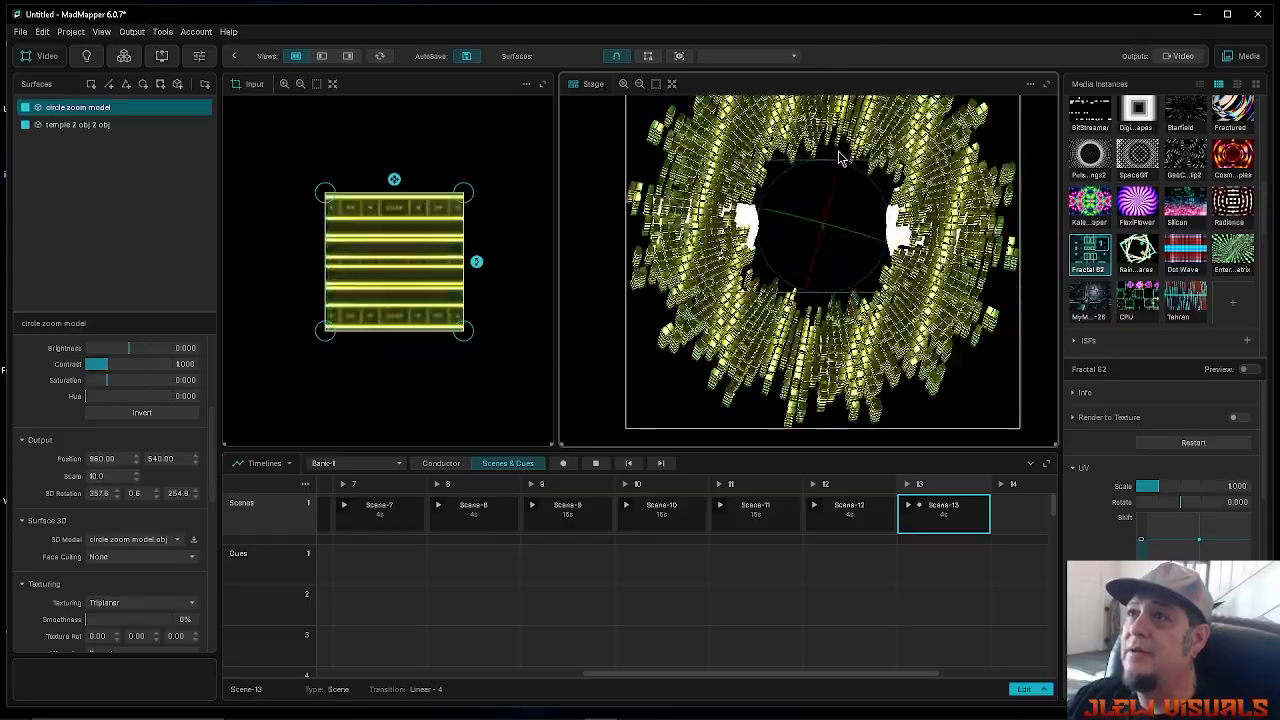
pyautogui.scroll(3, 843, 172)
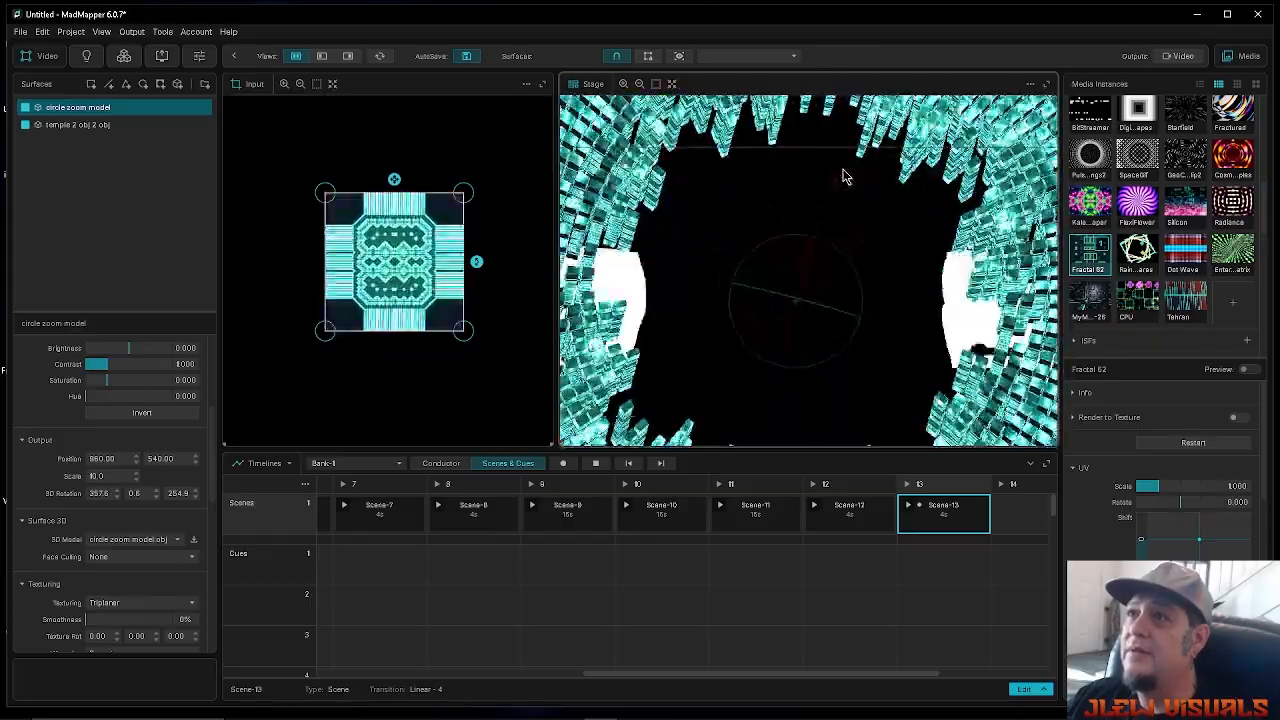